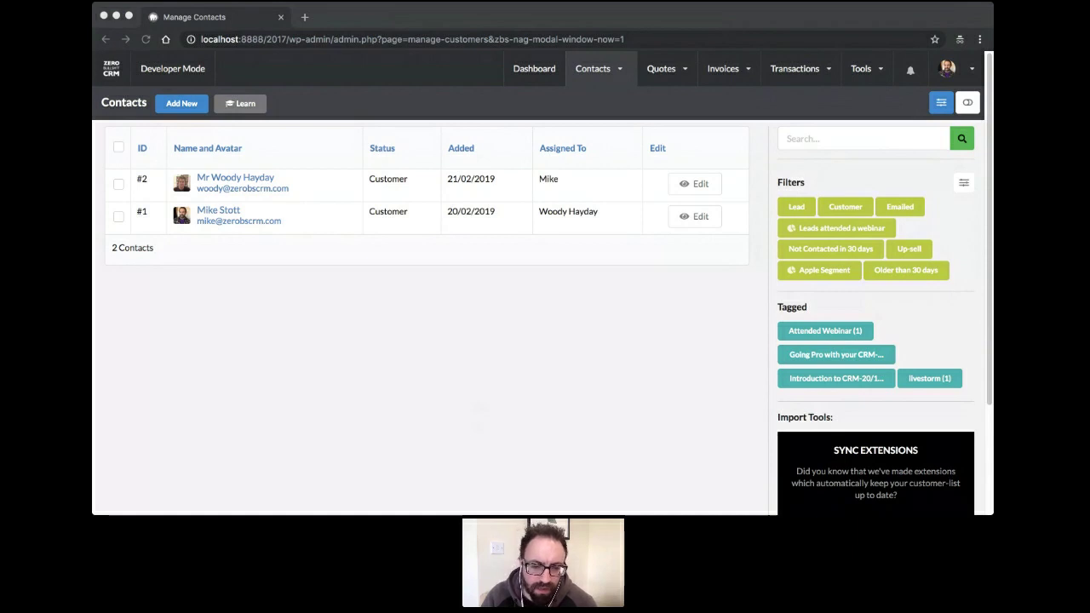
Open Mail Campaigns from Tools to see 398 sent, 8 opens, 3 clicks and one live sequence
click(485, 384)
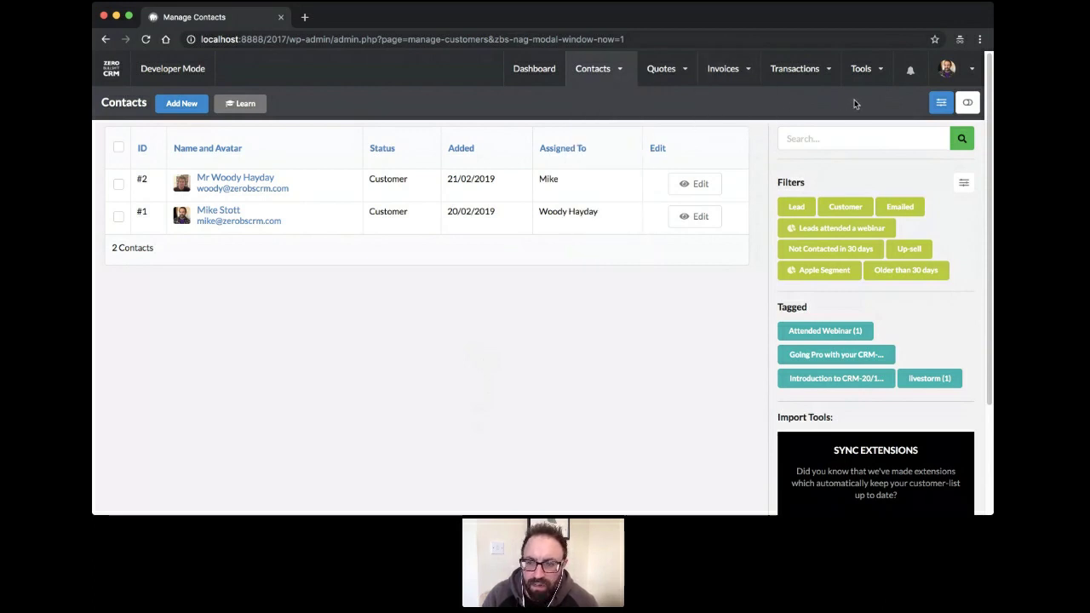
mouse_move(865, 81)
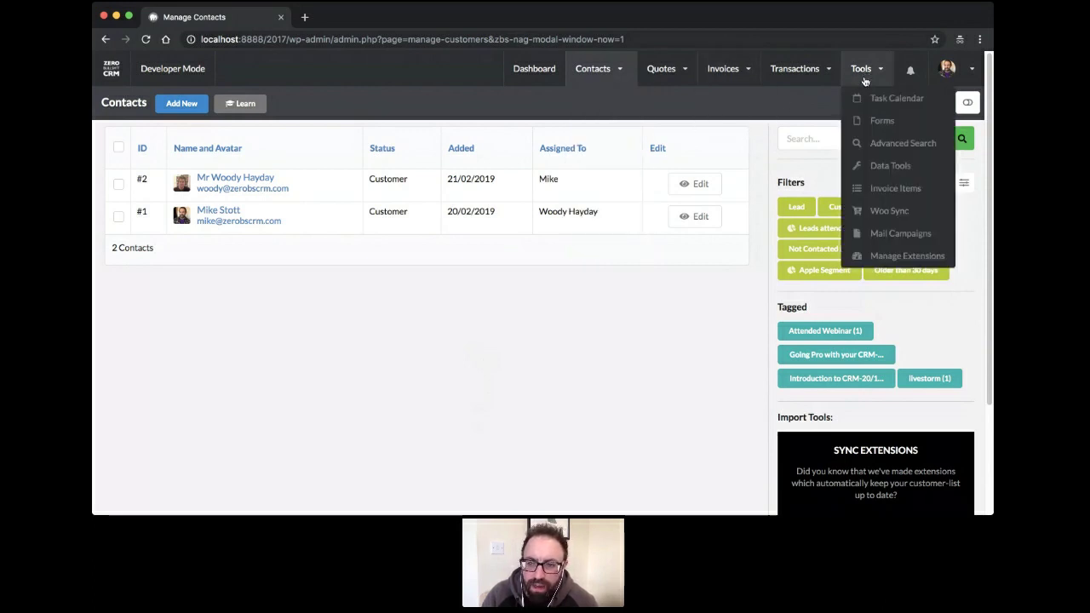
click(893, 232)
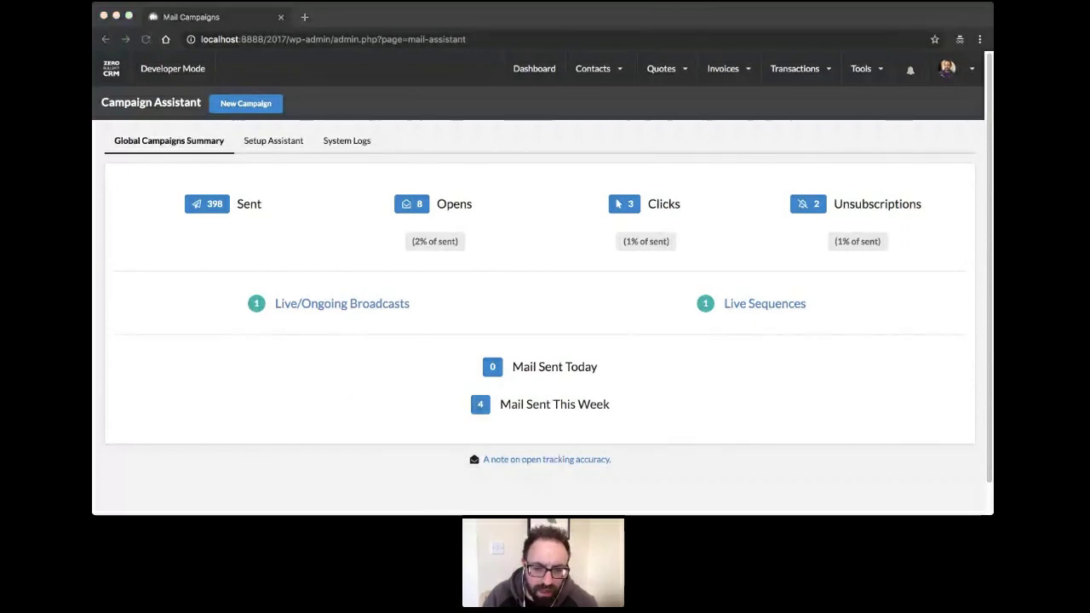
click(585, 290)
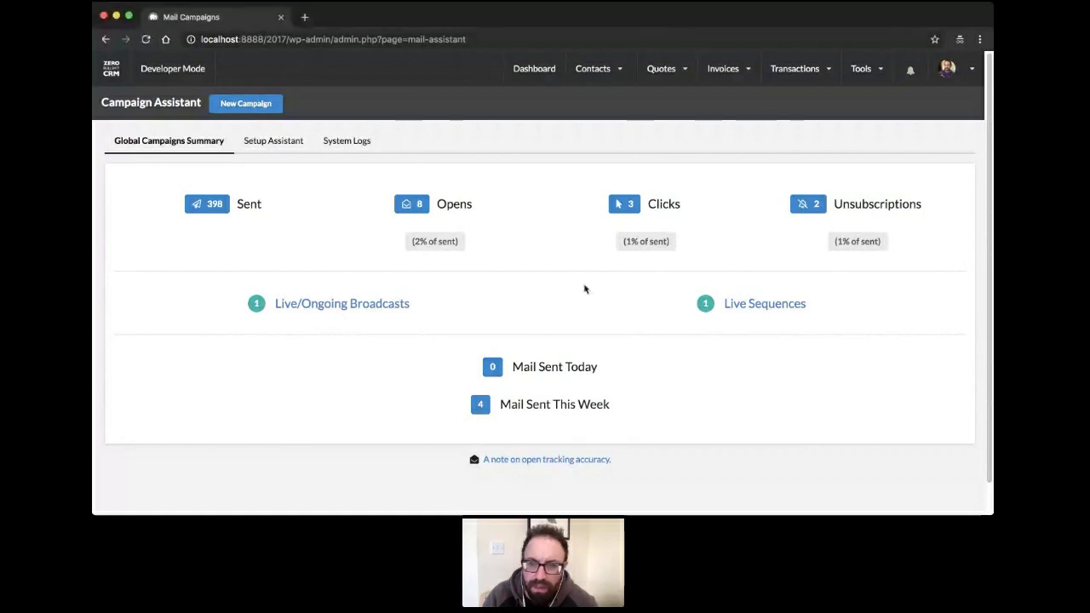
Show all contacts from the Contacts menu, listing the 2 customer contacts
mouse_move(593, 68)
click(600, 121)
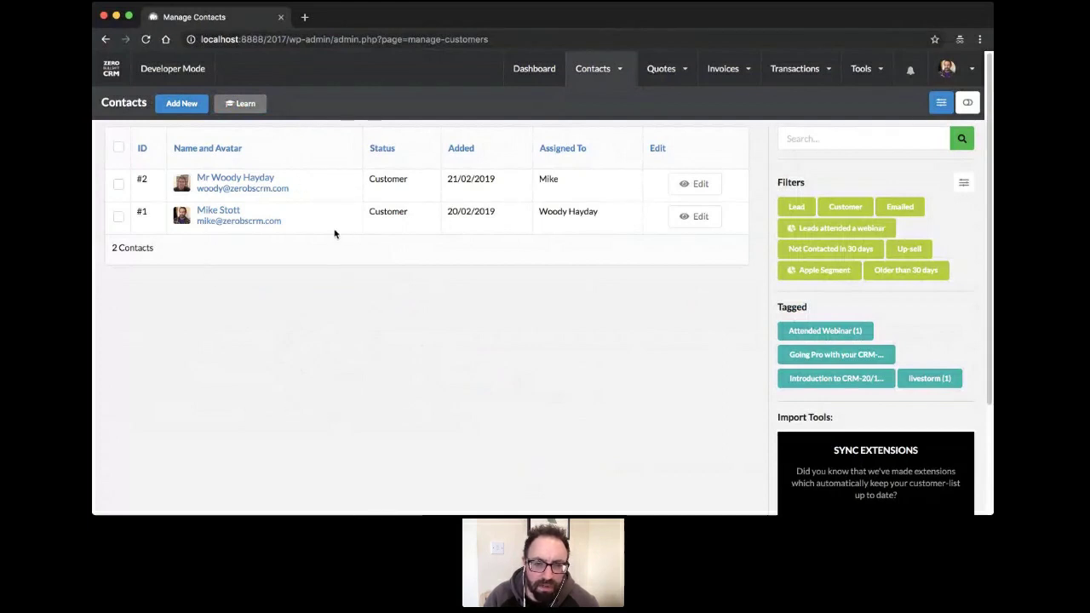
click(397, 219)
Start a new contact with the contact's e-mail, status Lead and prefix Miss
click(436, 349)
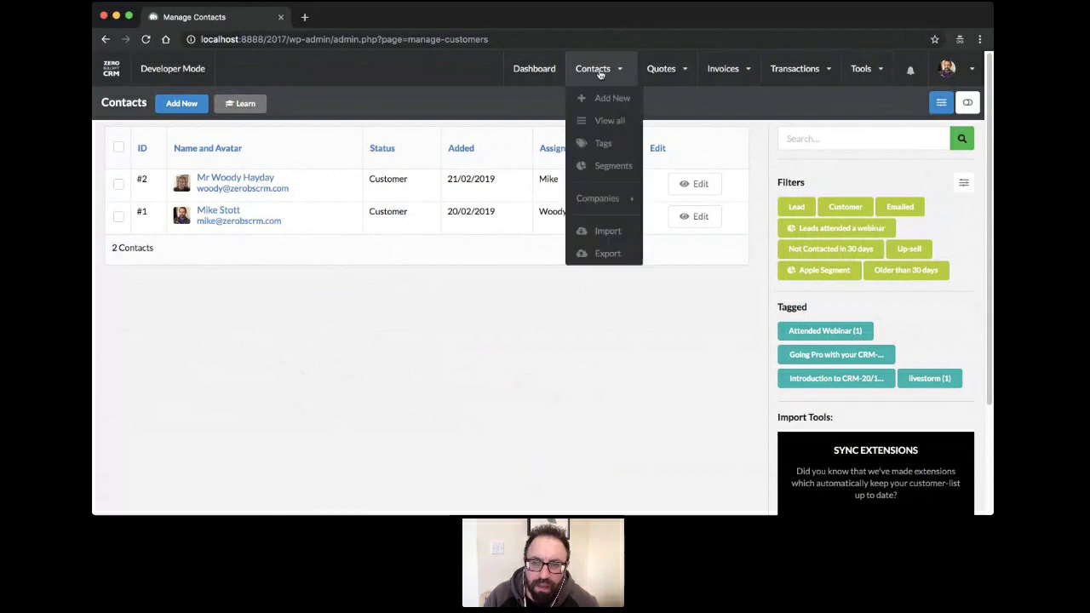
click(181, 104)
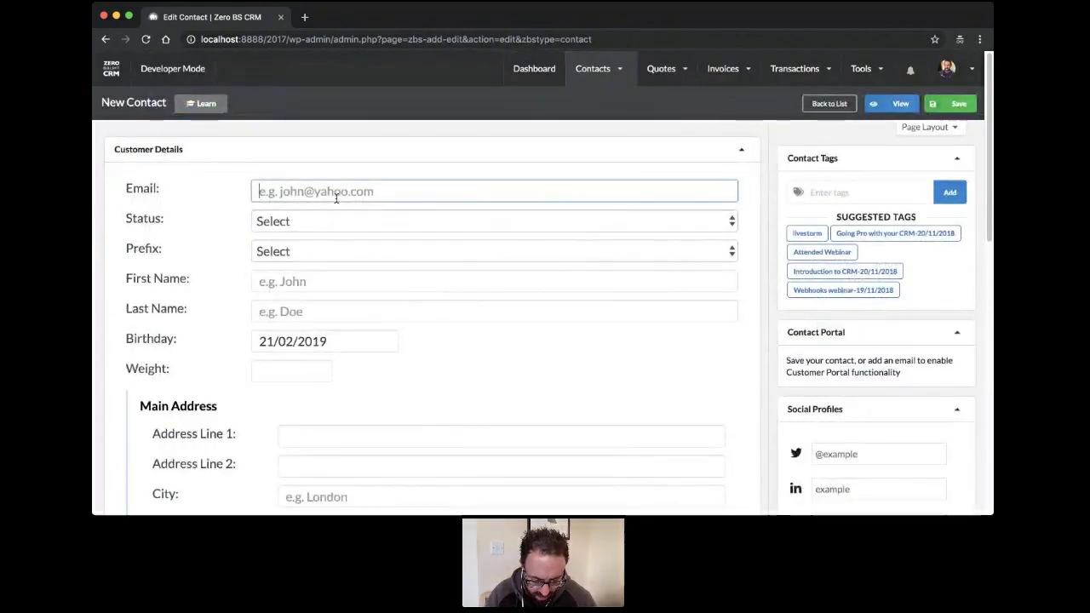
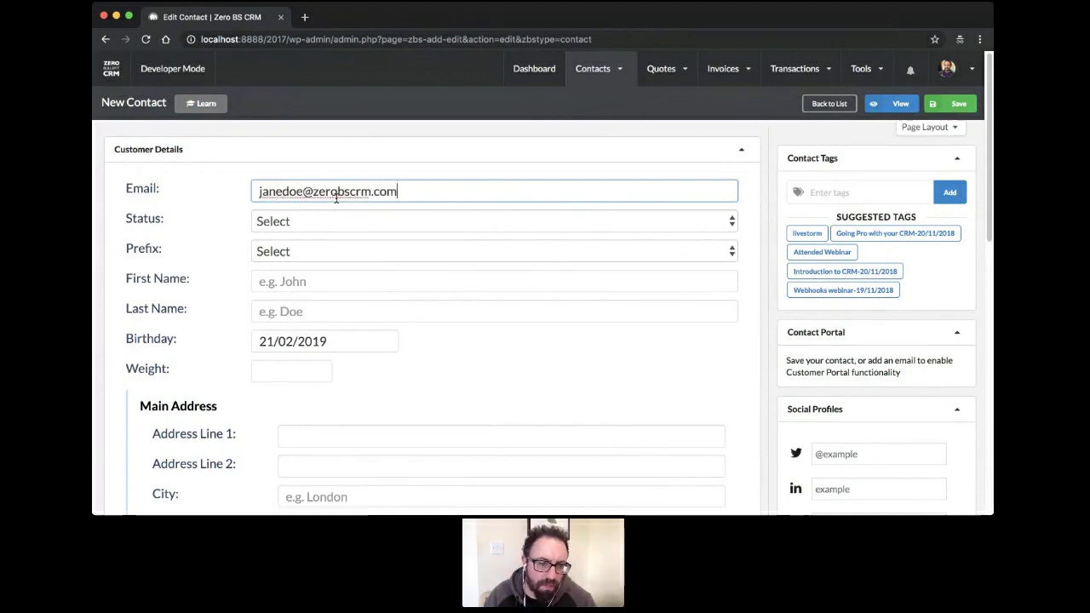
key(Tab)
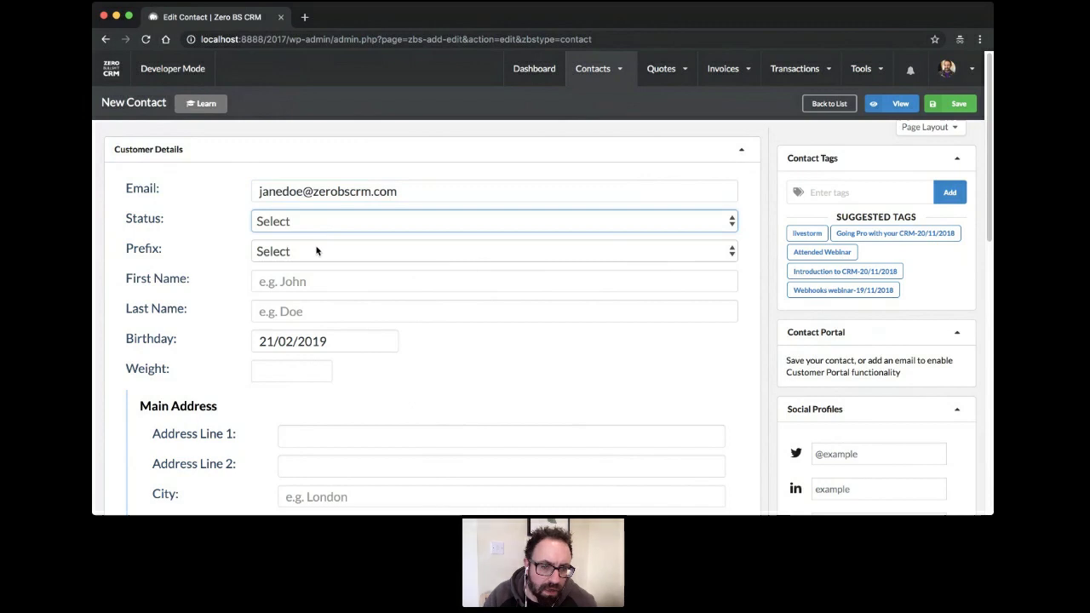
key(l)
key(Tab)
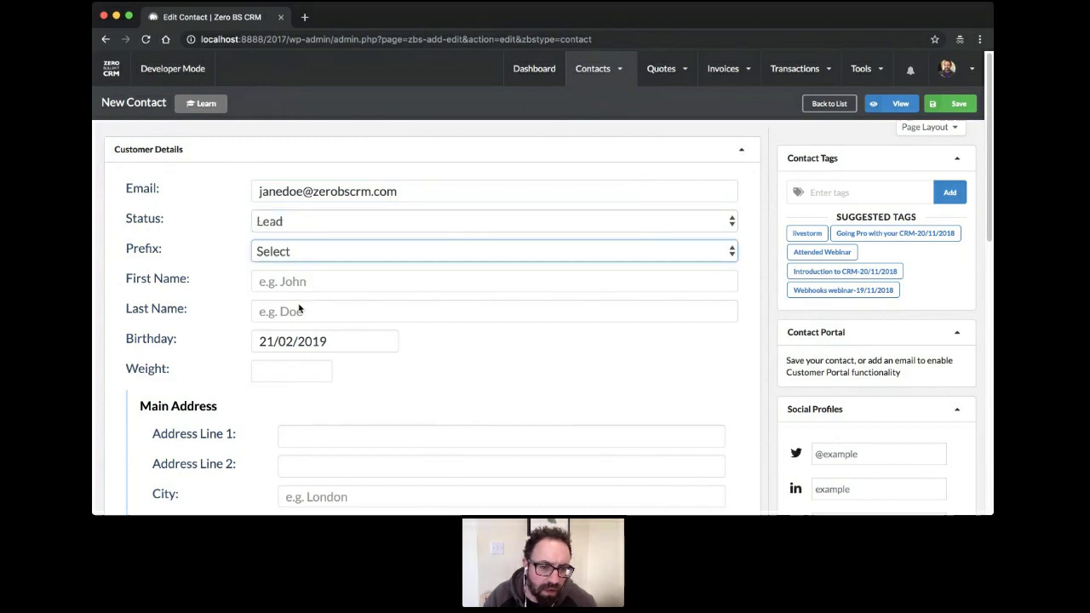
key(m)
key(i)
Fill in the contact's first and last name, save the lead, and return to the list
click(310, 285)
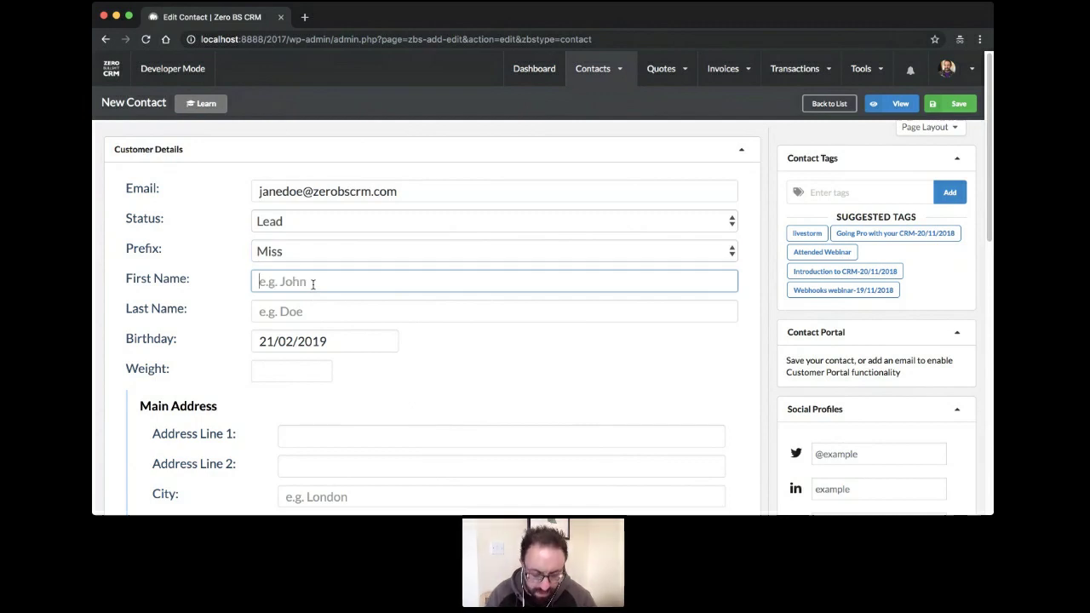
text(Jane)
key(Tab)
text(Doe)
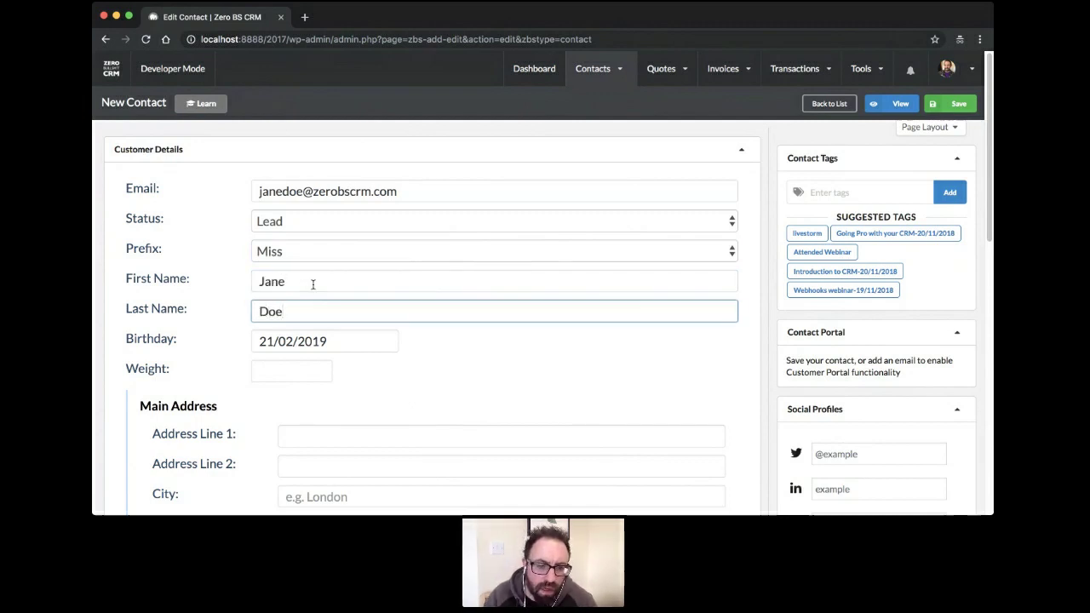
click(957, 106)
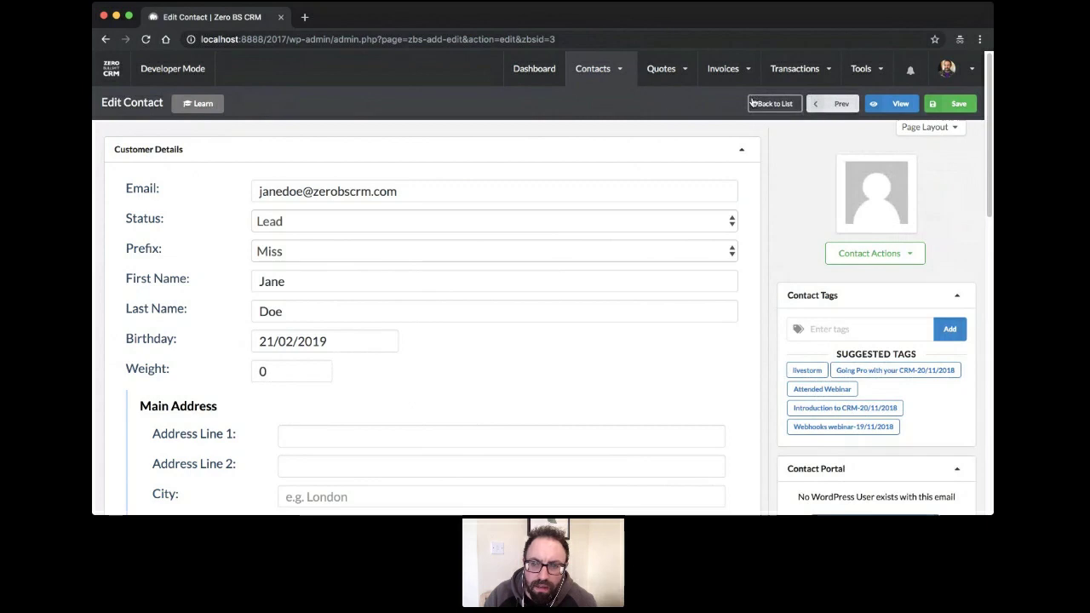
click(772, 103)
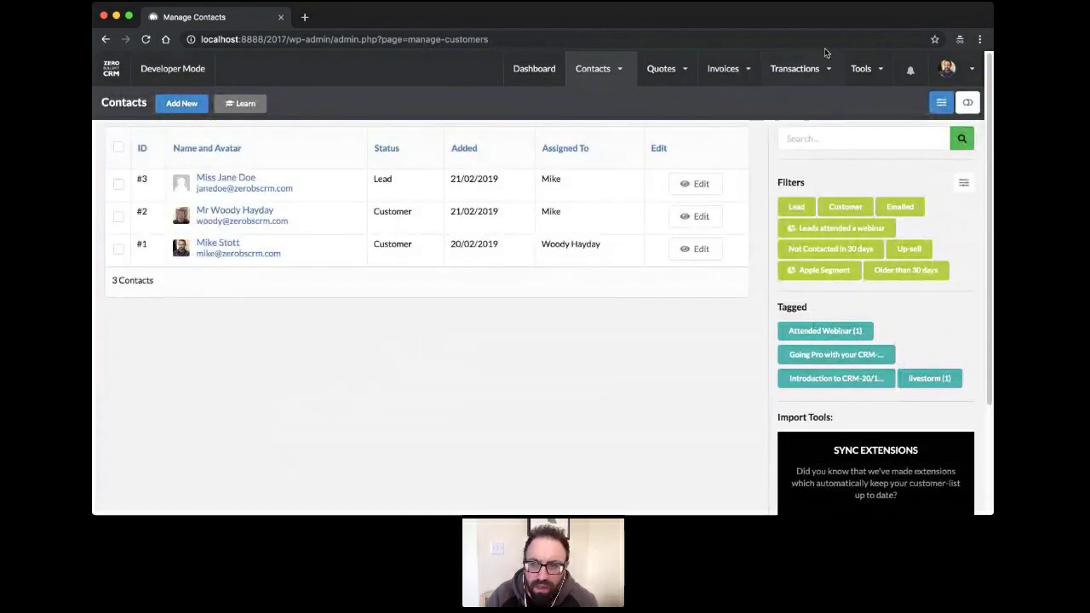
Open Mail Campaigns from Tools and show its Setup Assistant checklist
mouse_move(873, 71)
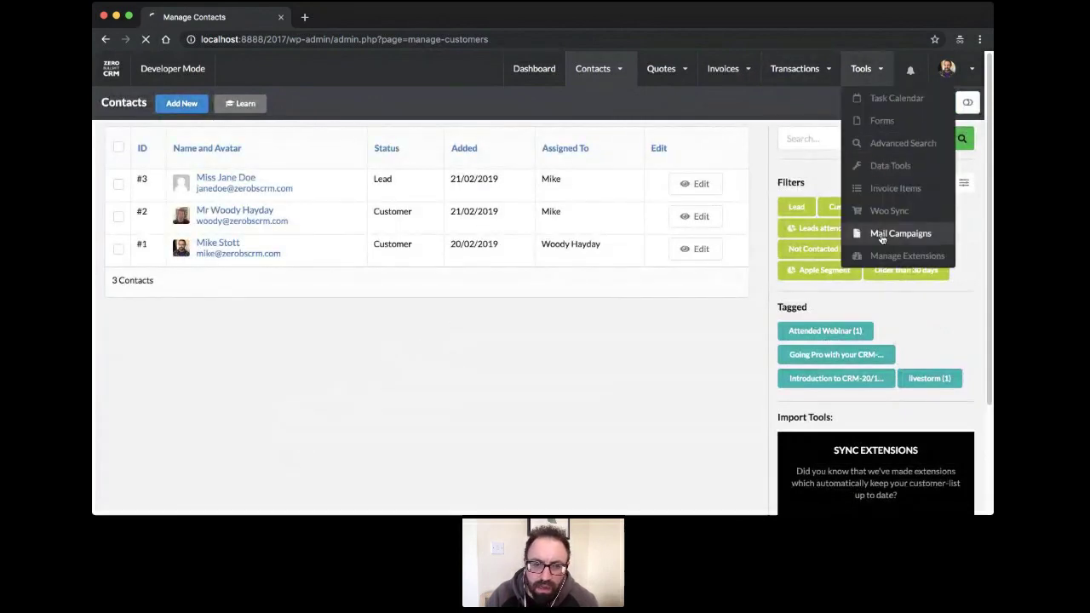
click(886, 241)
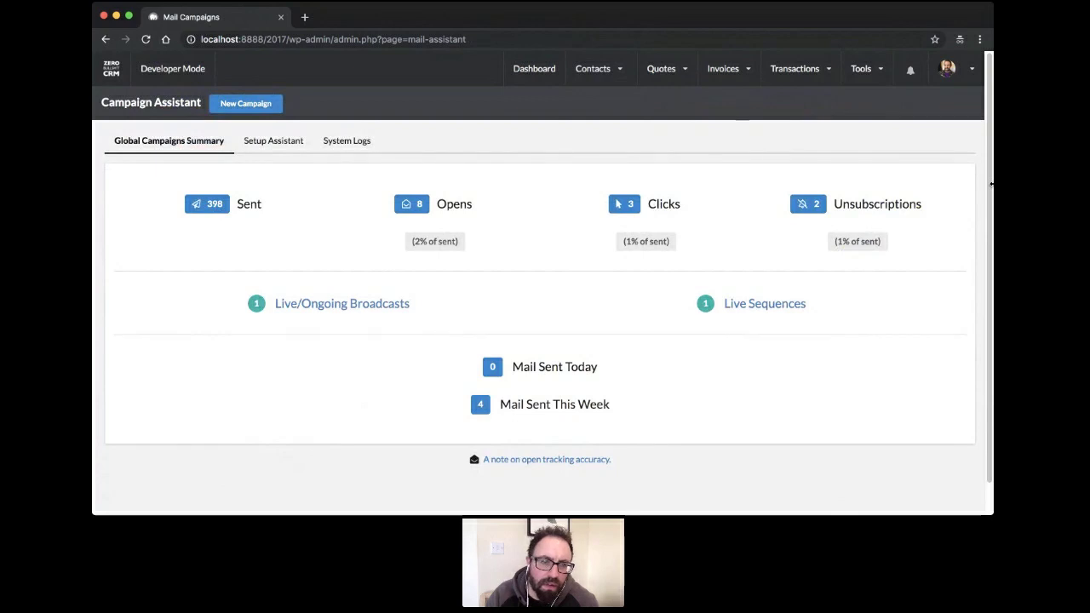
click(278, 149)
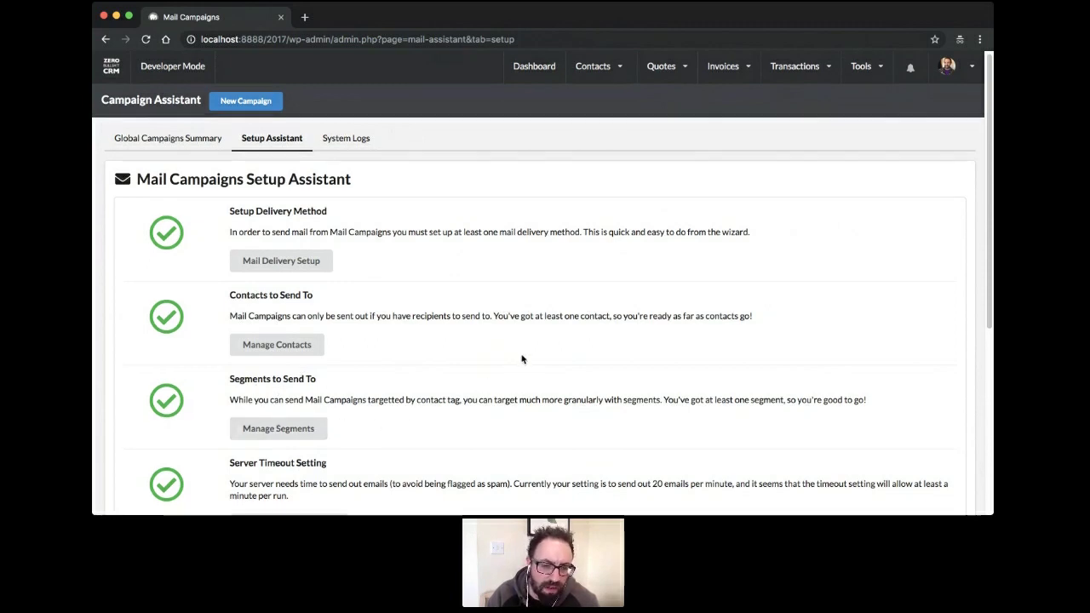
scroll(521, 360, down, 3)
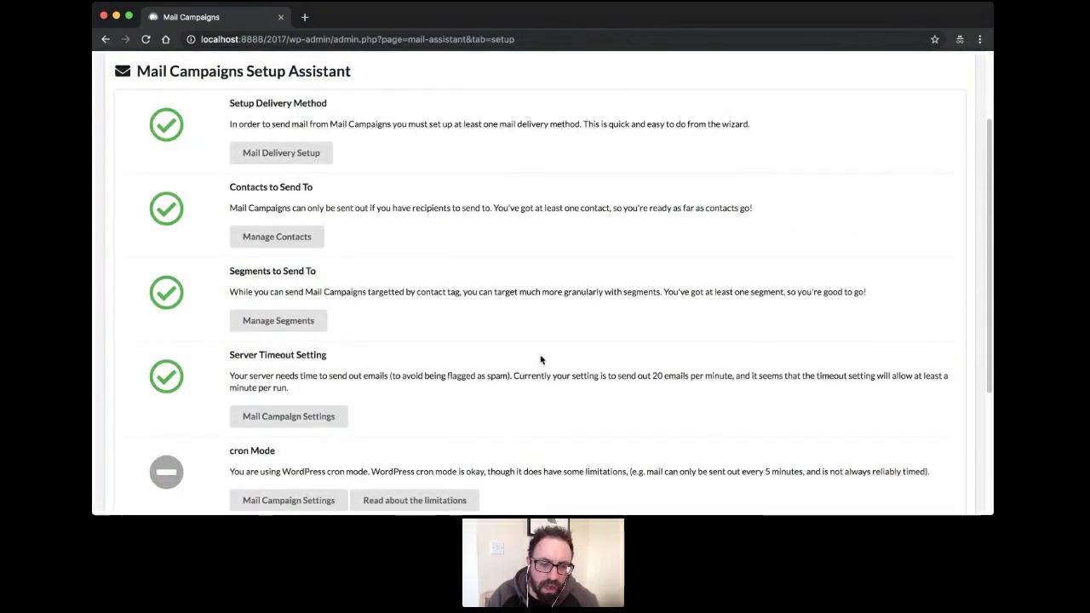
scroll(536, 364, down, 5)
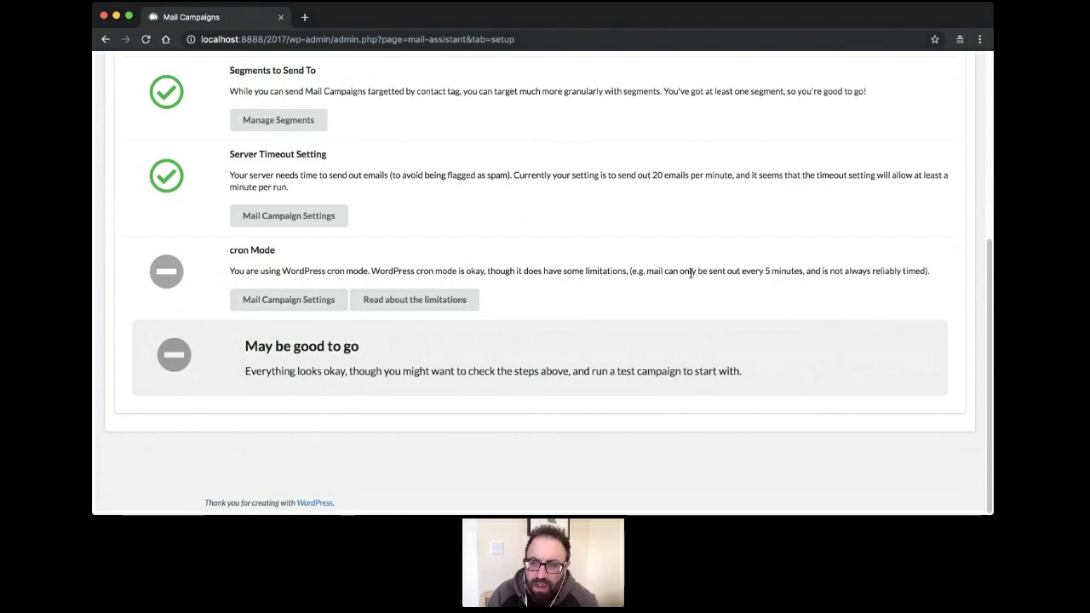
scroll(568, 259, up, 1)
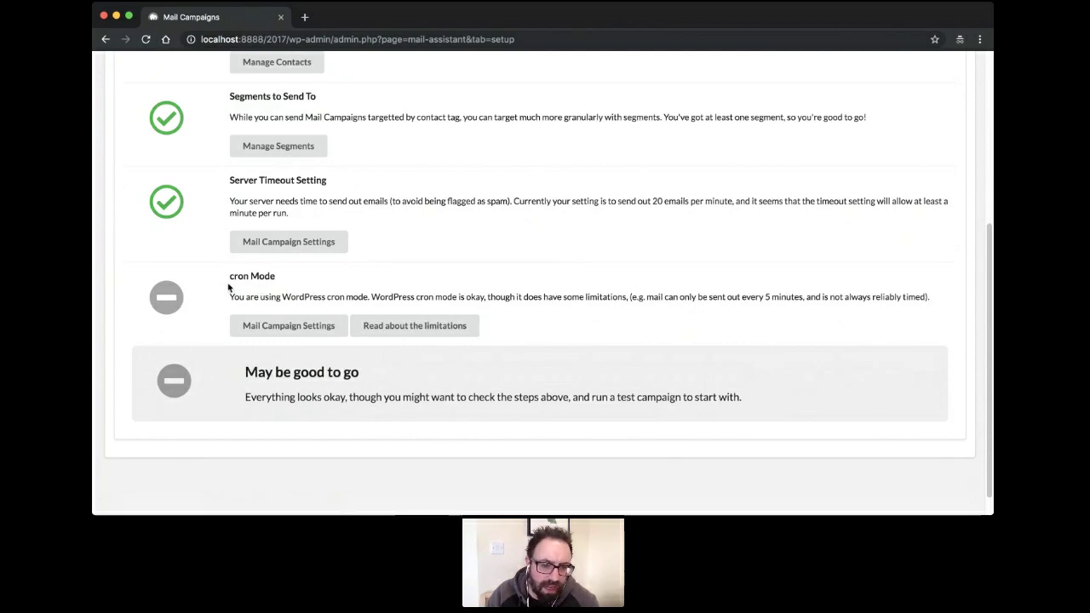
scroll(256, 285, up, 3)
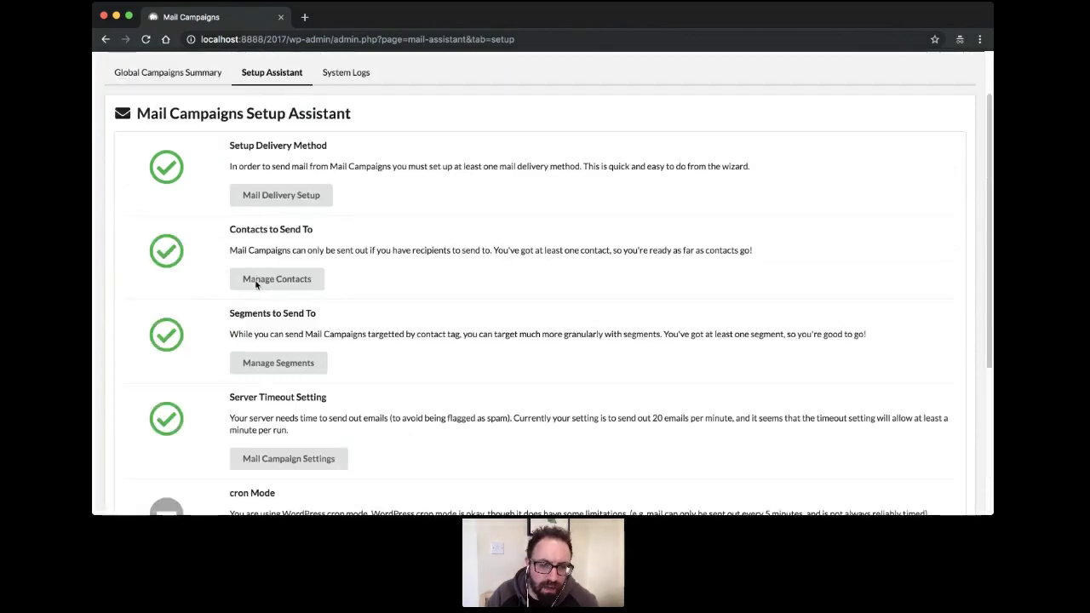
scroll(256, 284, up, 2)
scroll(255, 284, down, 5)
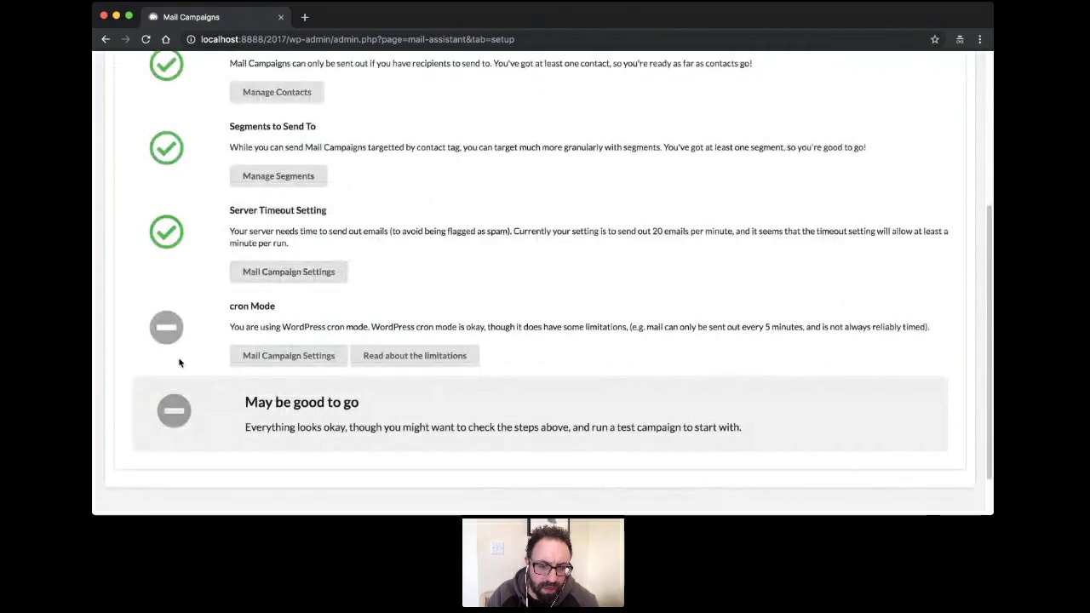
scroll(184, 360, up, 4)
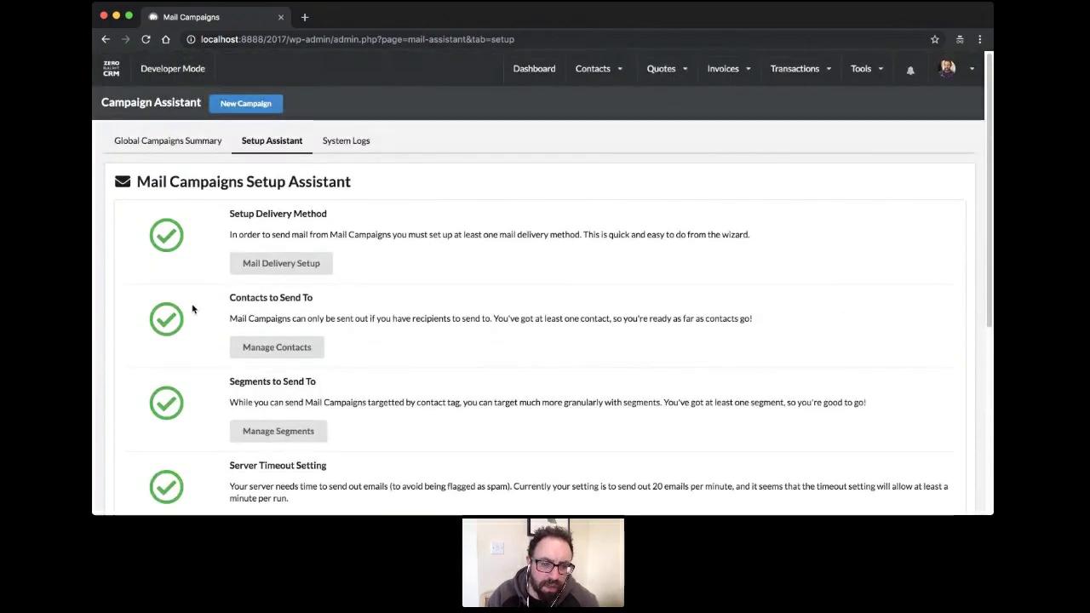
scroll(192, 306, down, 5)
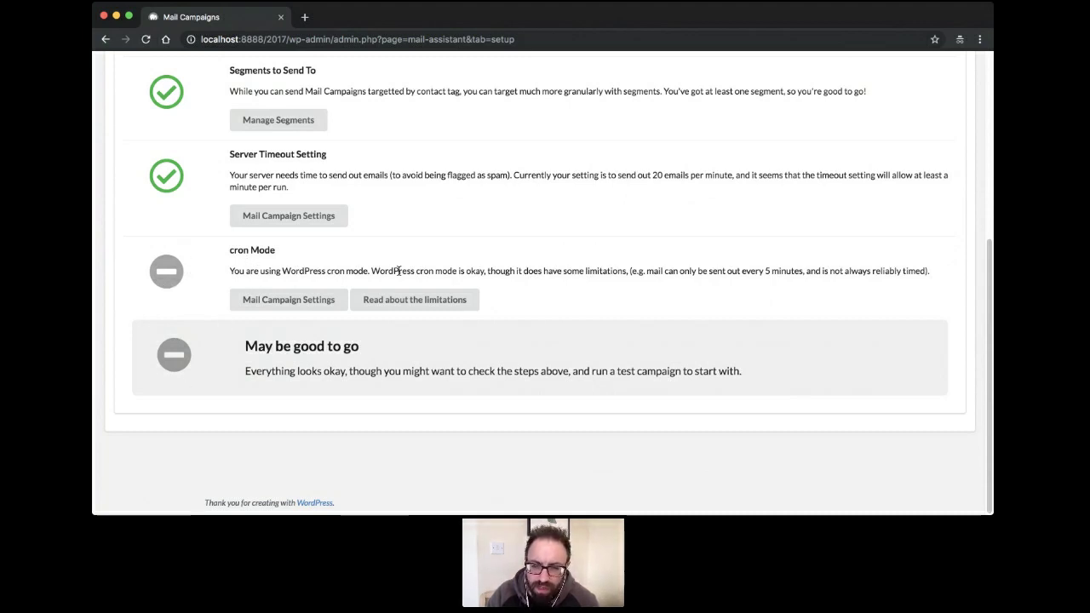
click(412, 306)
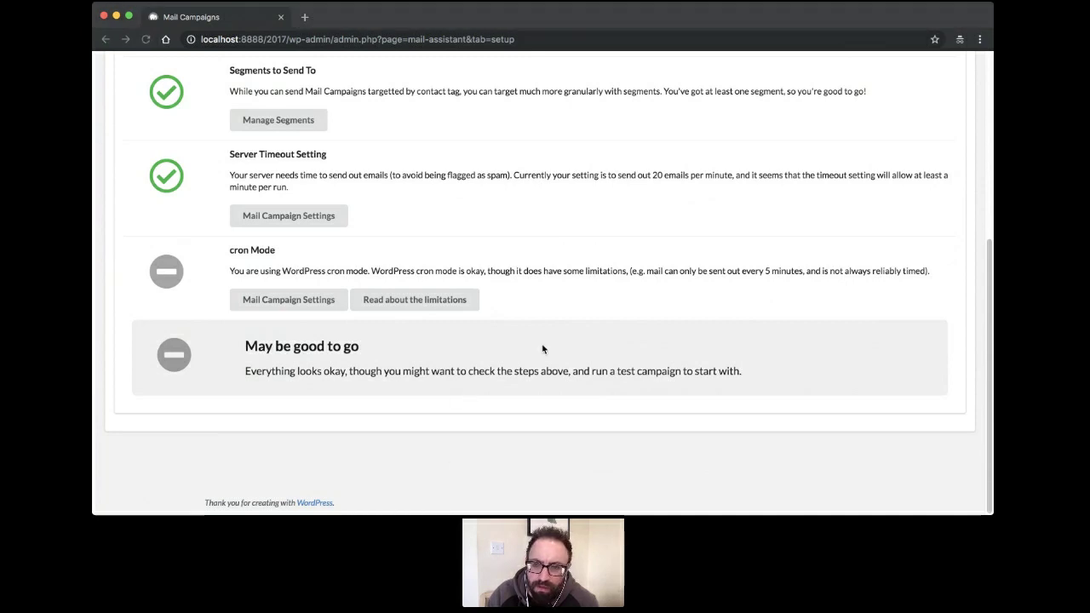
key(super+Tab)
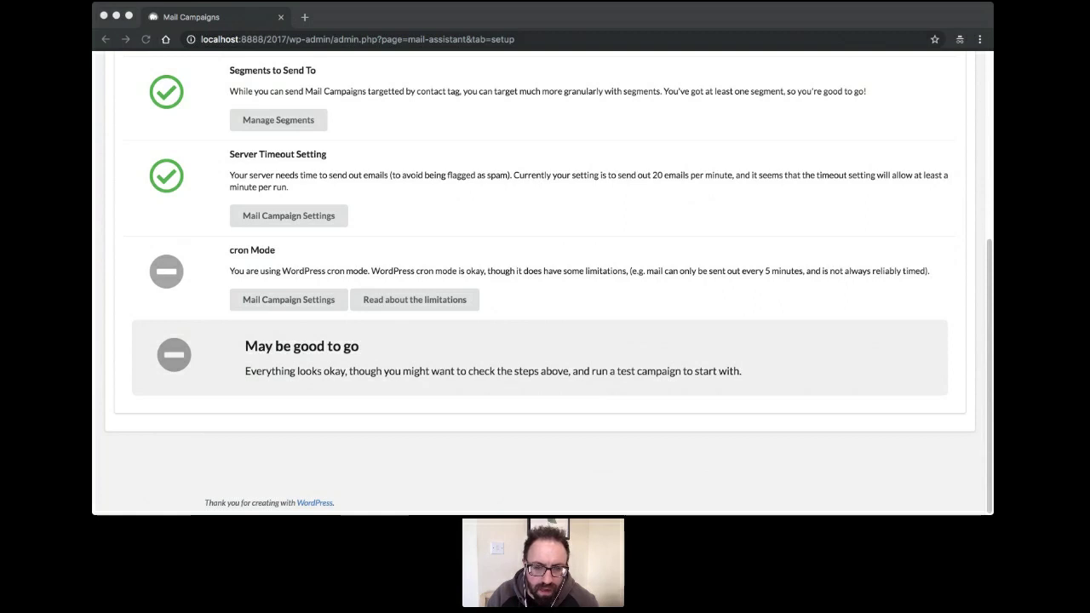
click(515, 385)
scroll(352, 347, up, 4)
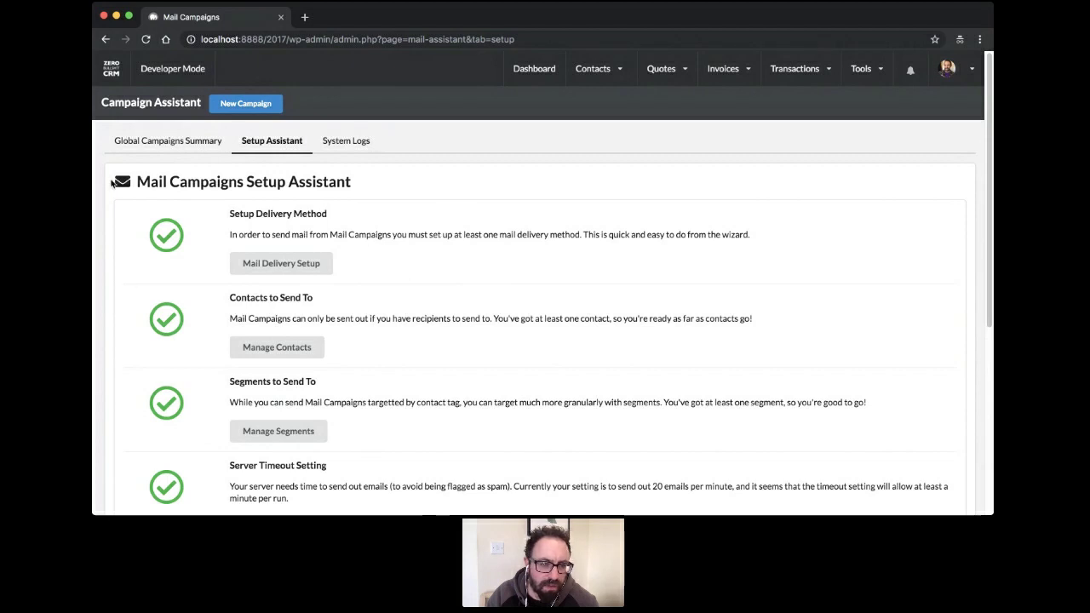
From the campaigns summary, start a new campaign to reach the Campaign Type step
click(176, 146)
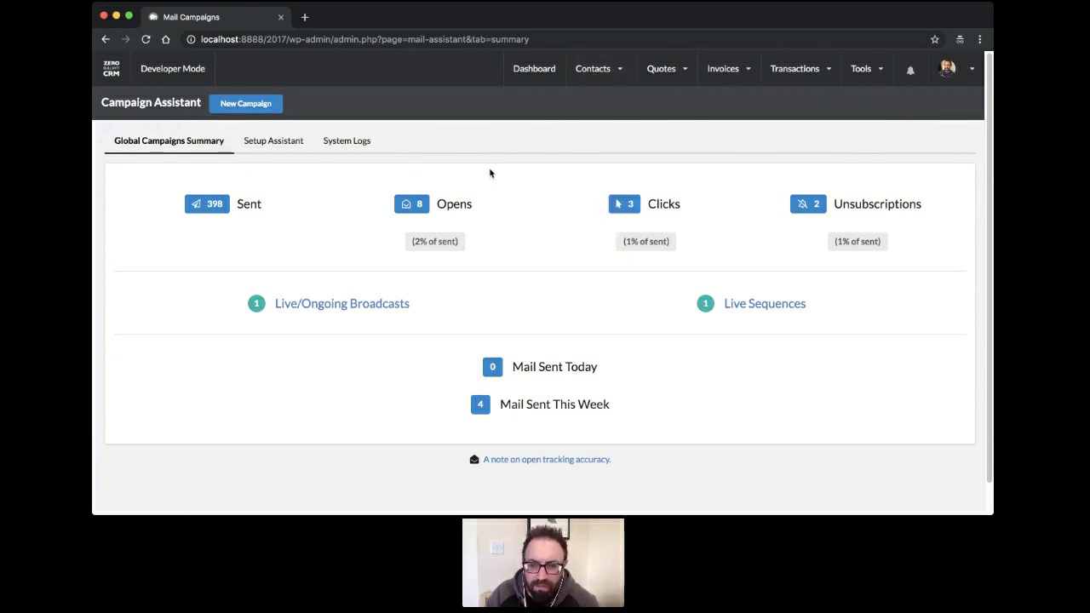
mouse_move(595, 68)
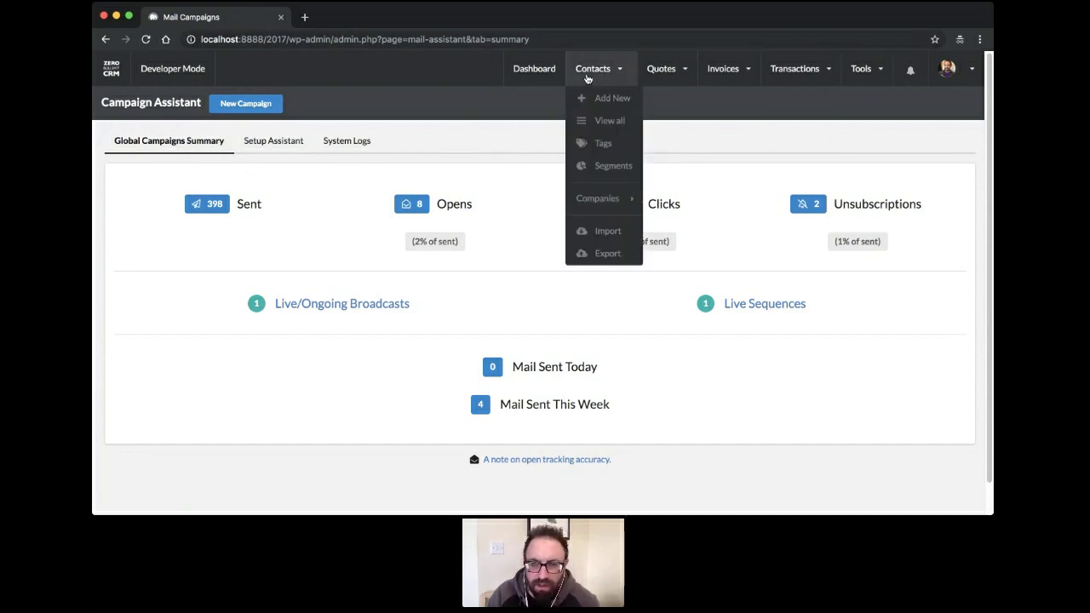
click(245, 104)
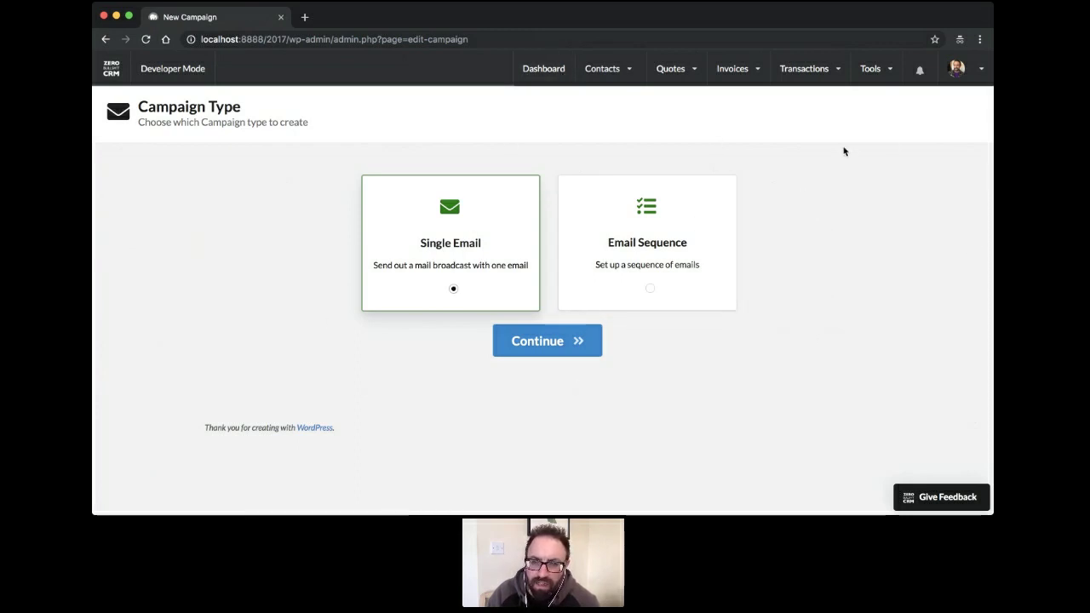
Choose Single Email as the campaign type and continue to the Campaign details step
mouse_move(608, 83)
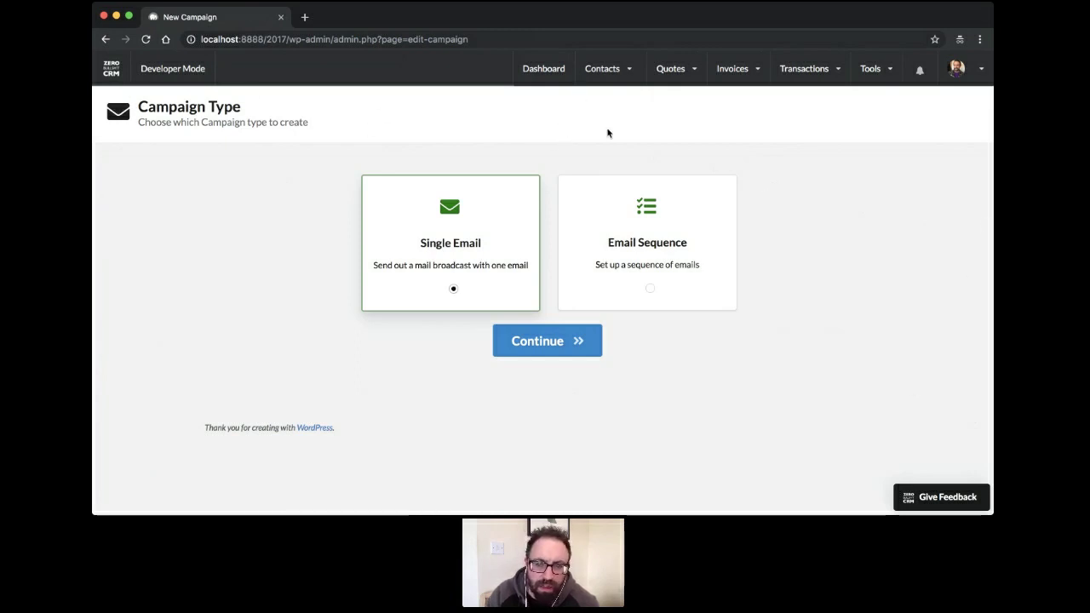
click(652, 289)
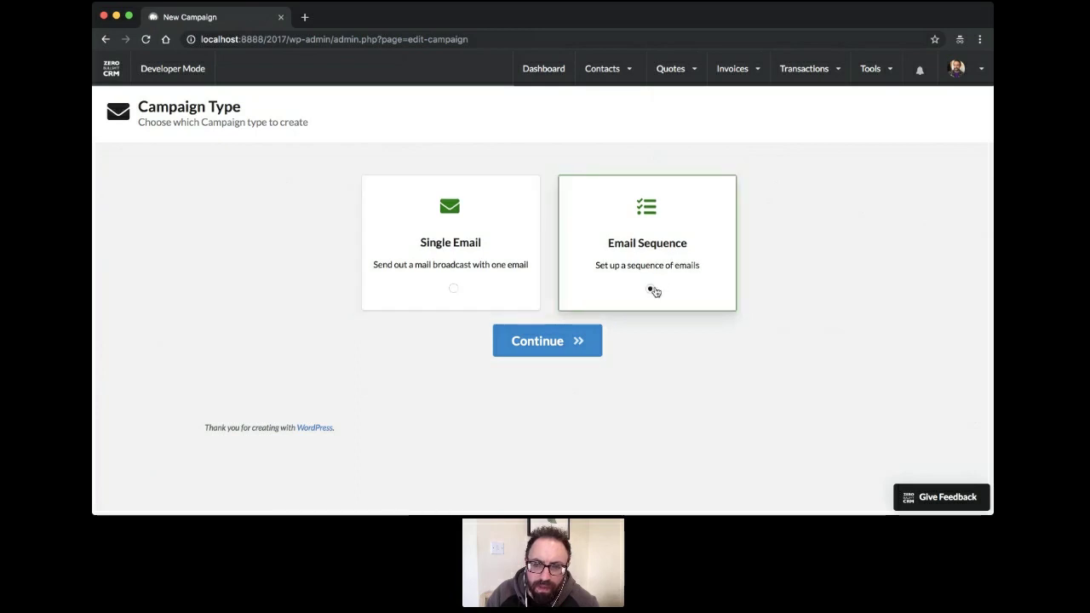
click(454, 288)
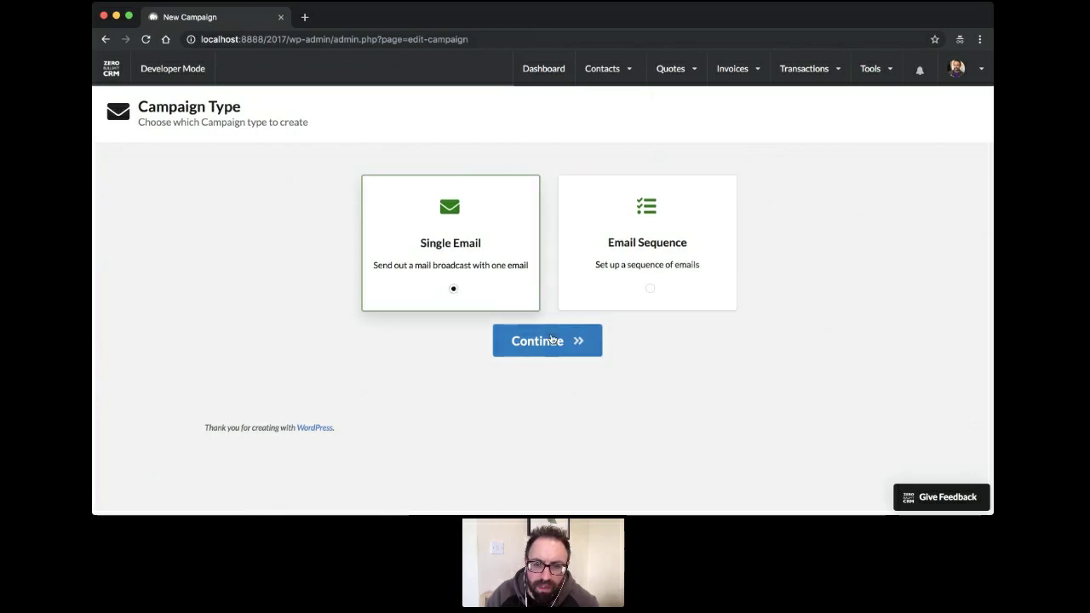
click(544, 341)
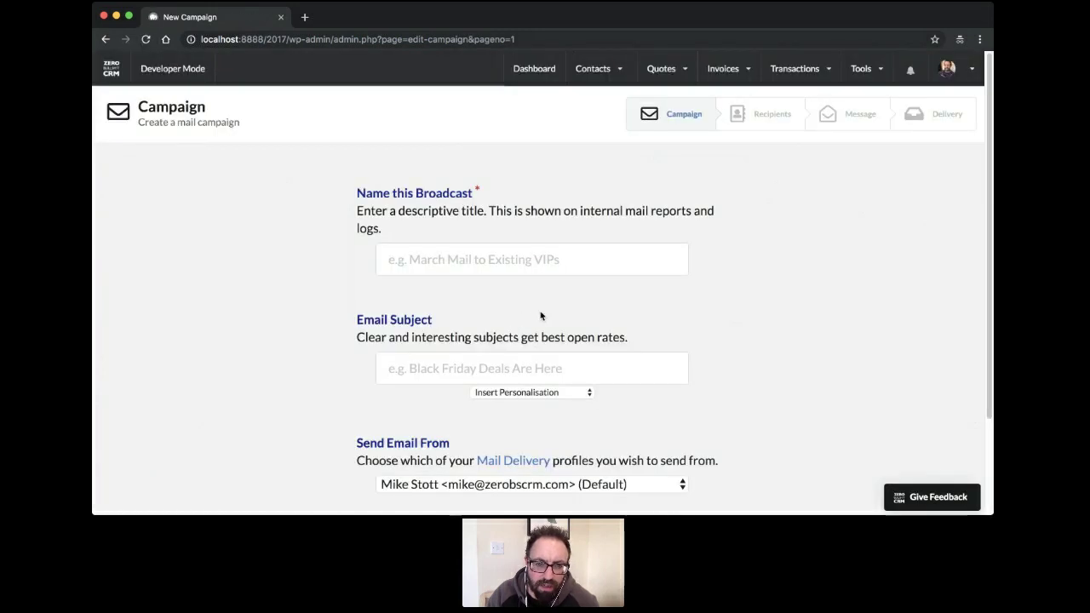
Name the broadcast 'March Offers' and enter the subject 'March Madness is here'
click(468, 270)
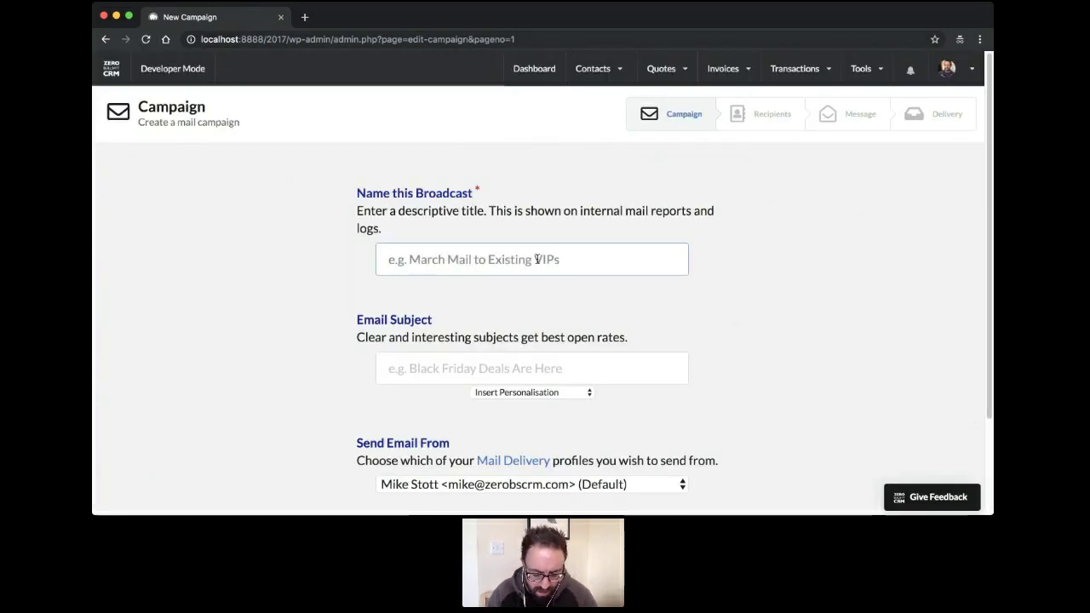
text(M)
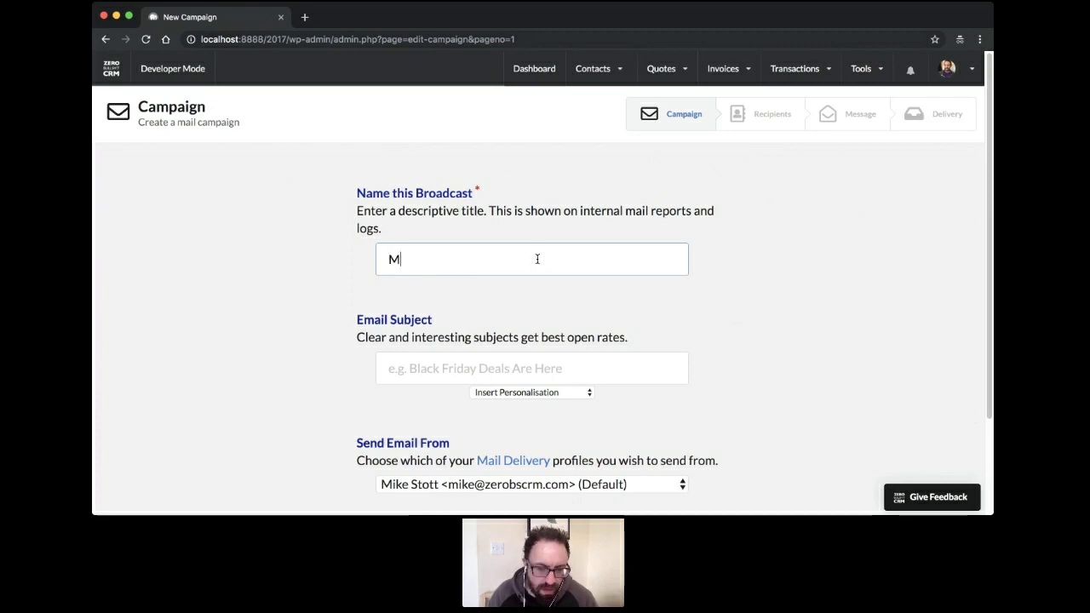
key(BackSpace)
text(Ma)
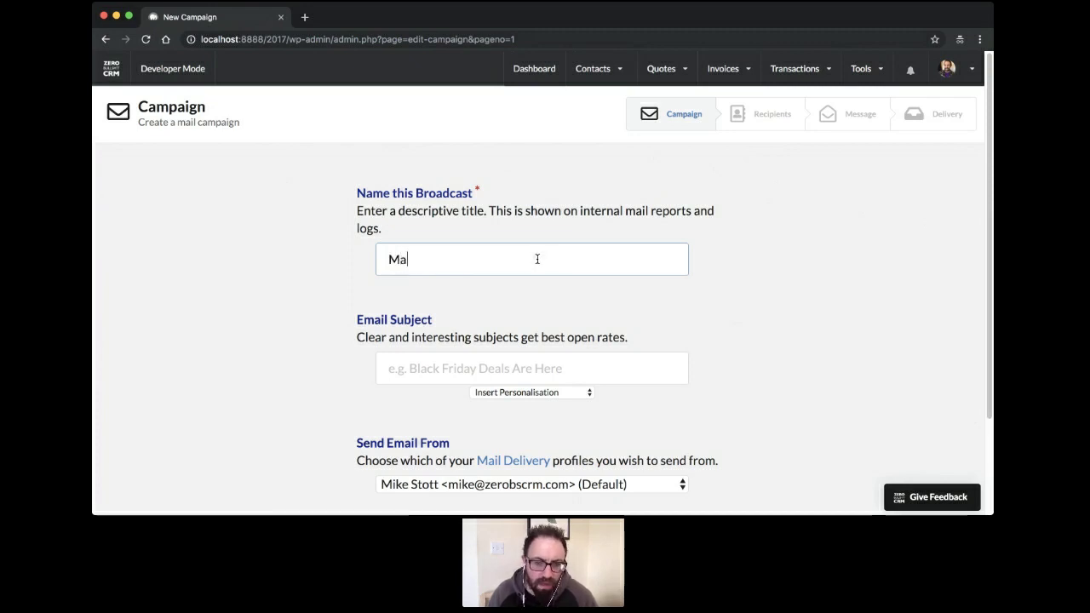
text(rch Offers)
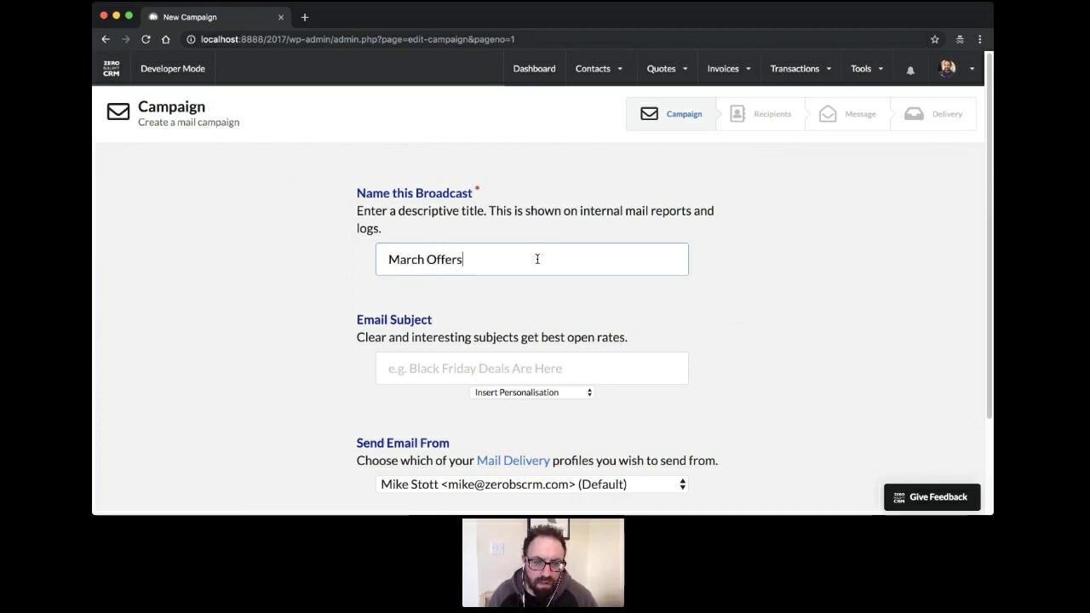
key(Tab)
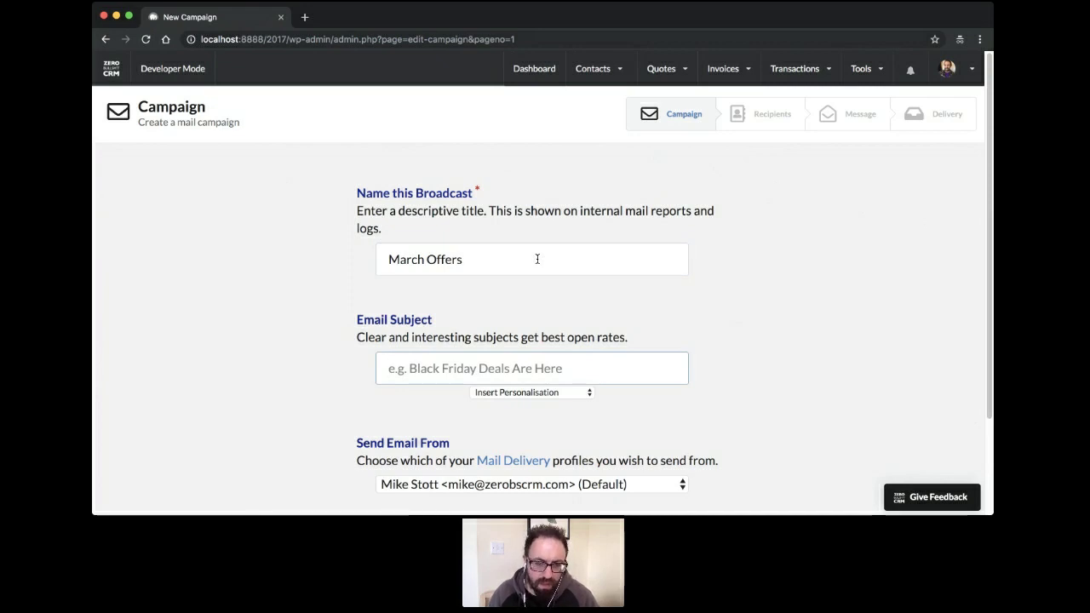
text(Mar)
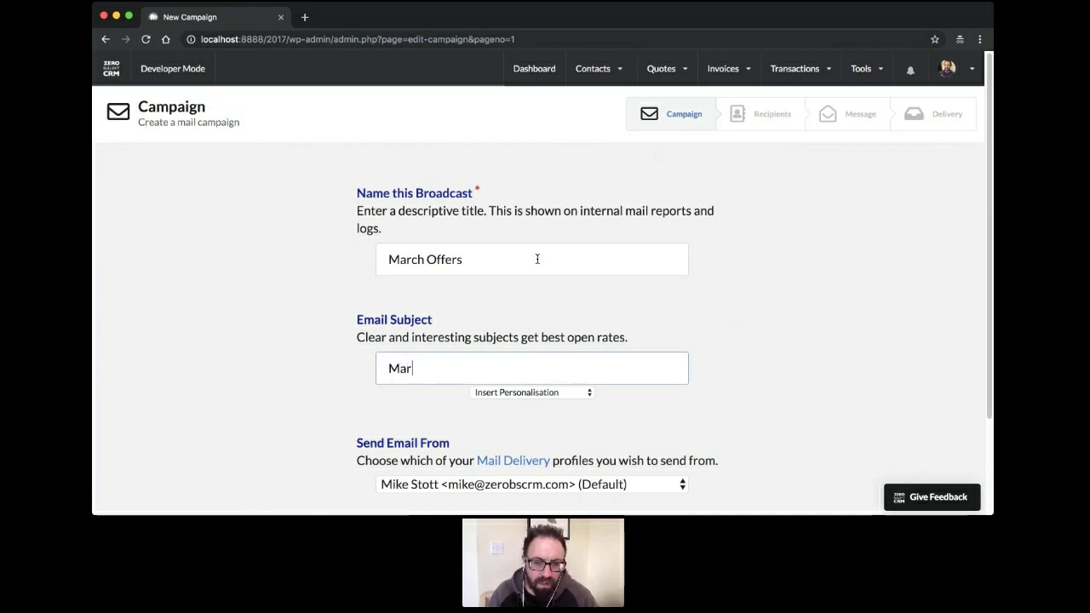
text(ch MAde)
key(BackSpace)
key(BackSpace)
key(BackSpace)
text(ad)
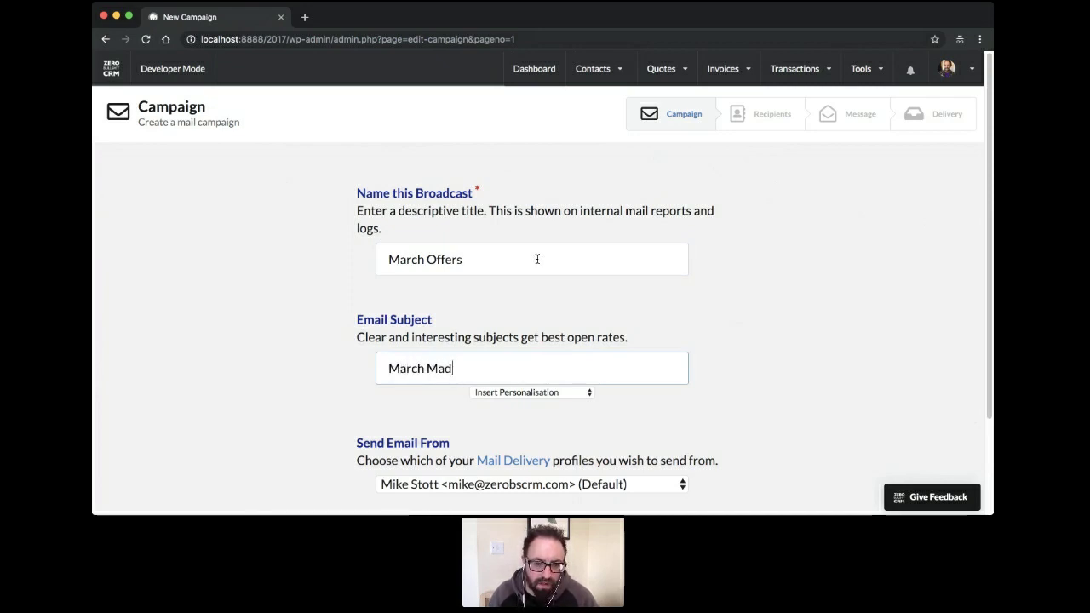
text(ess)
key(BackSpace)
key(BackSpace)
key(BackSpace)
text(ne)
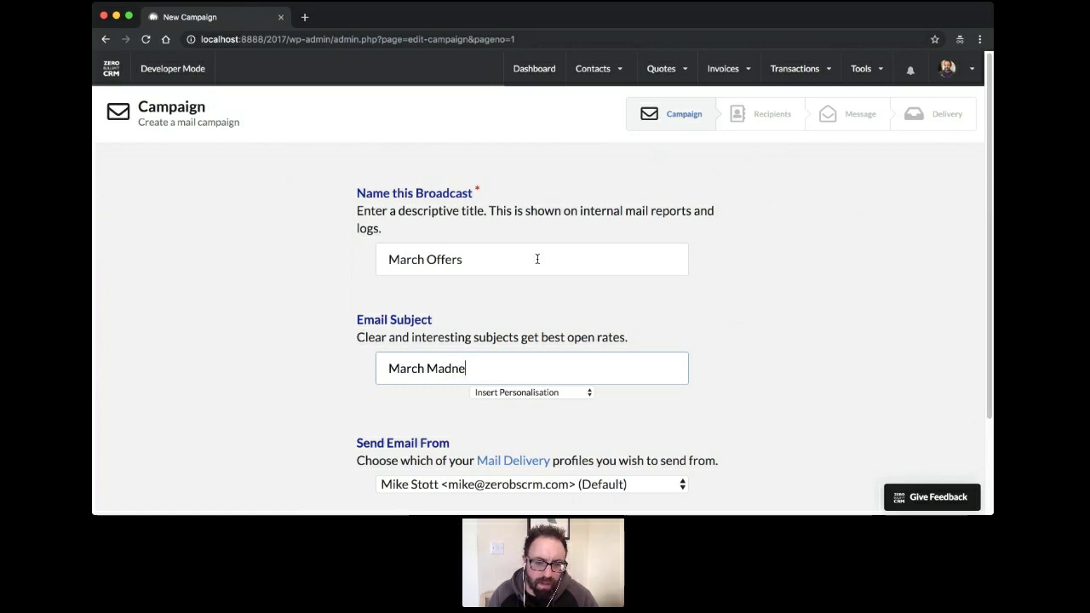
text(ss is her)
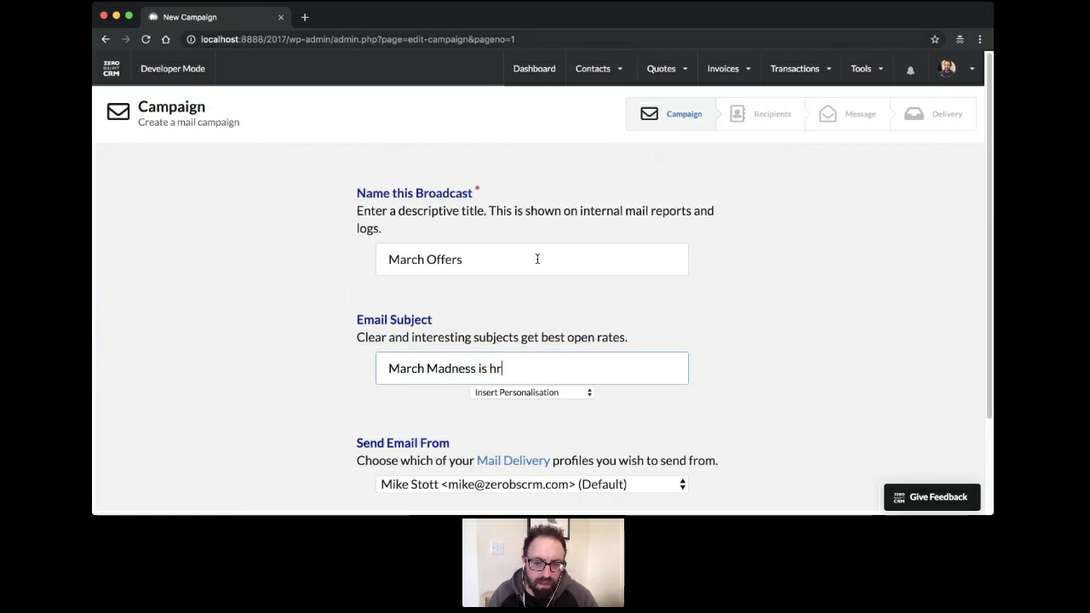
key(BackSpace)
text(ere)
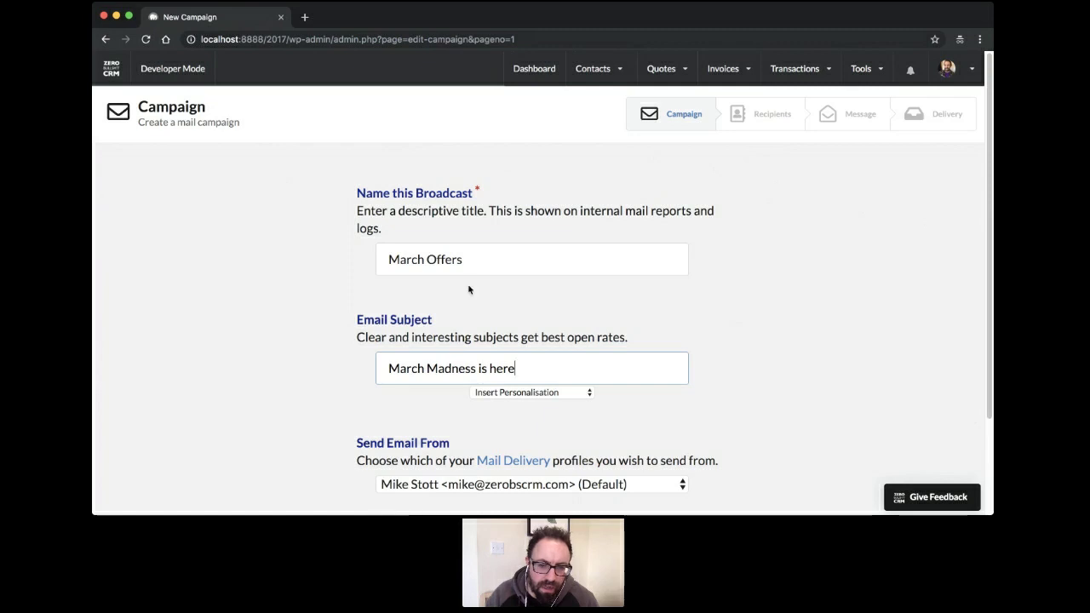
Put the first-name placeholder at the subject's start: '##CONTACT-FNAME##, March Madness is here'
click(558, 393)
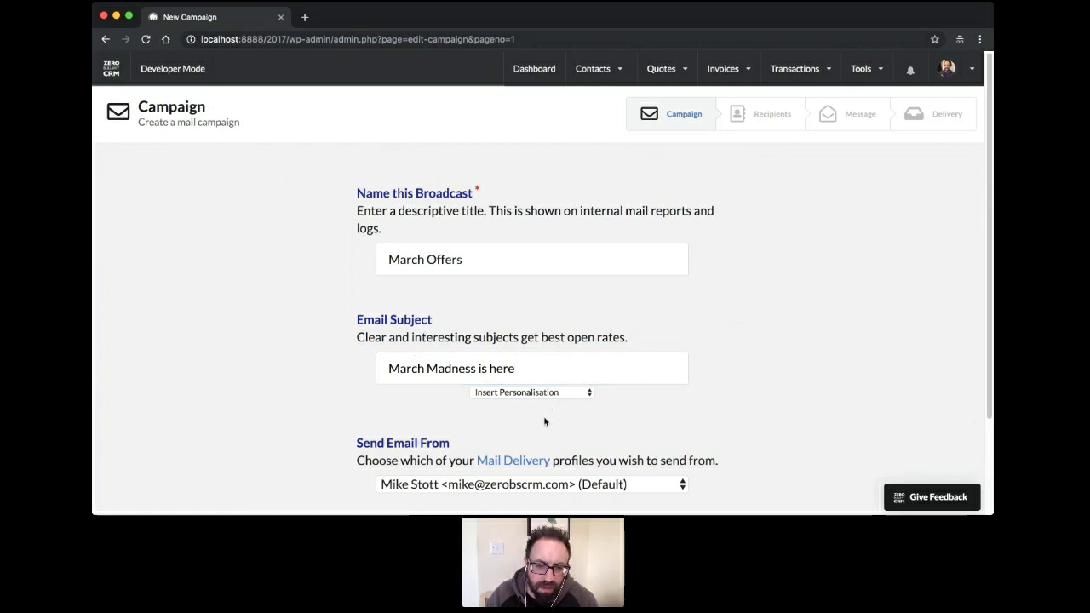
click(522, 385)
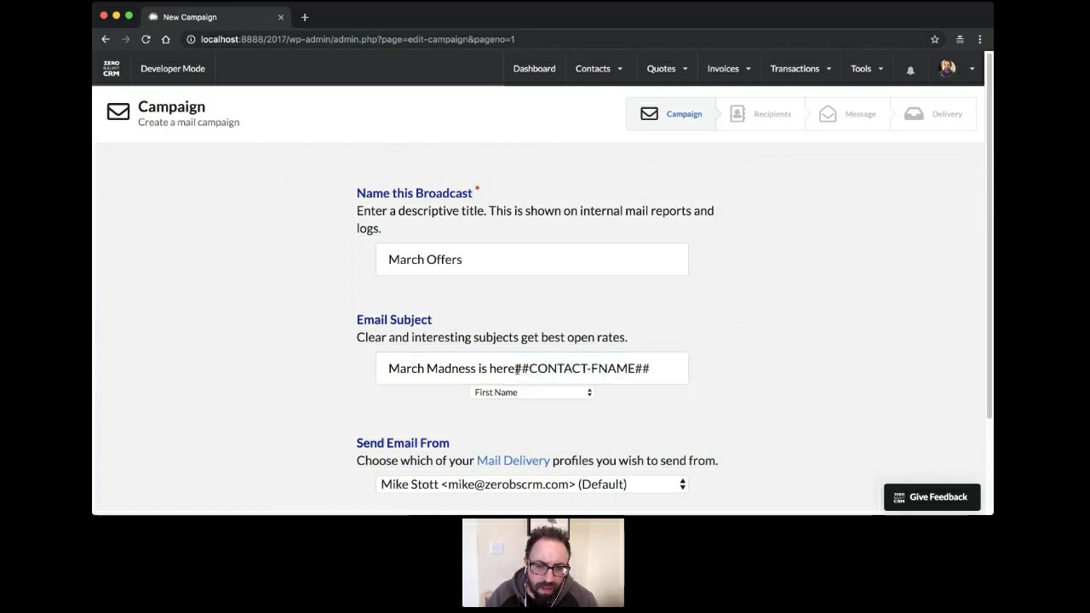
drag(516, 367, 696, 370)
key(super+c)
key(BackSpace)
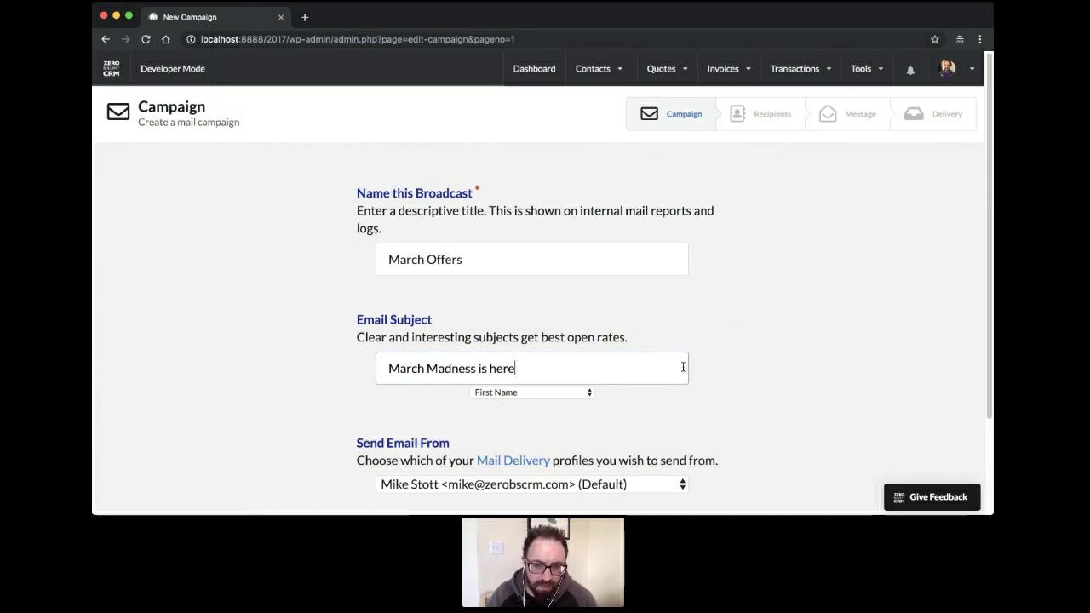
click(390, 368)
key(super+v)
text(,)
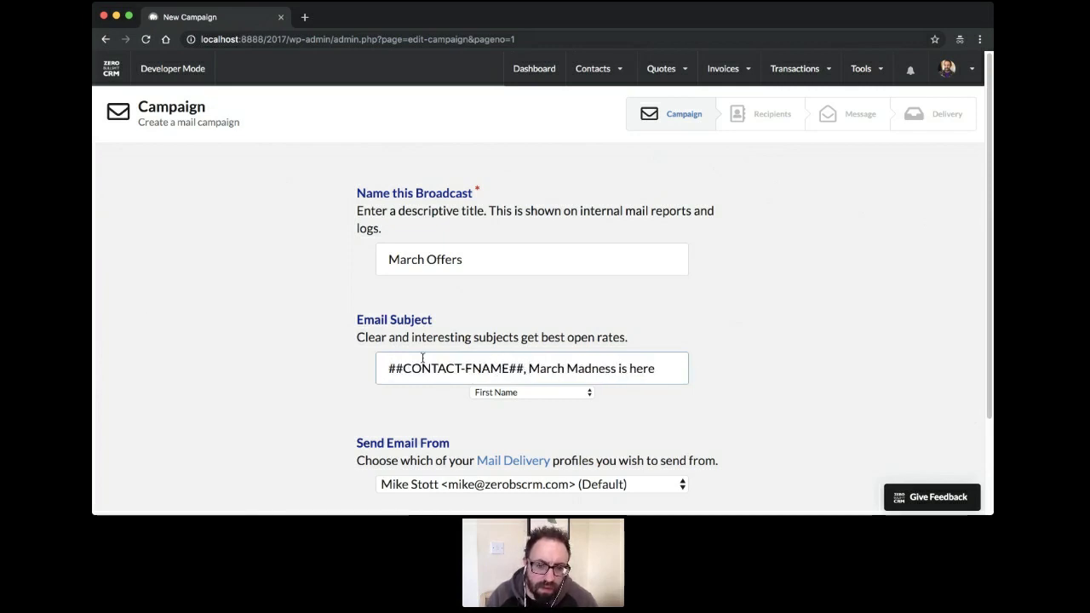
scroll(724, 290, down, 2)
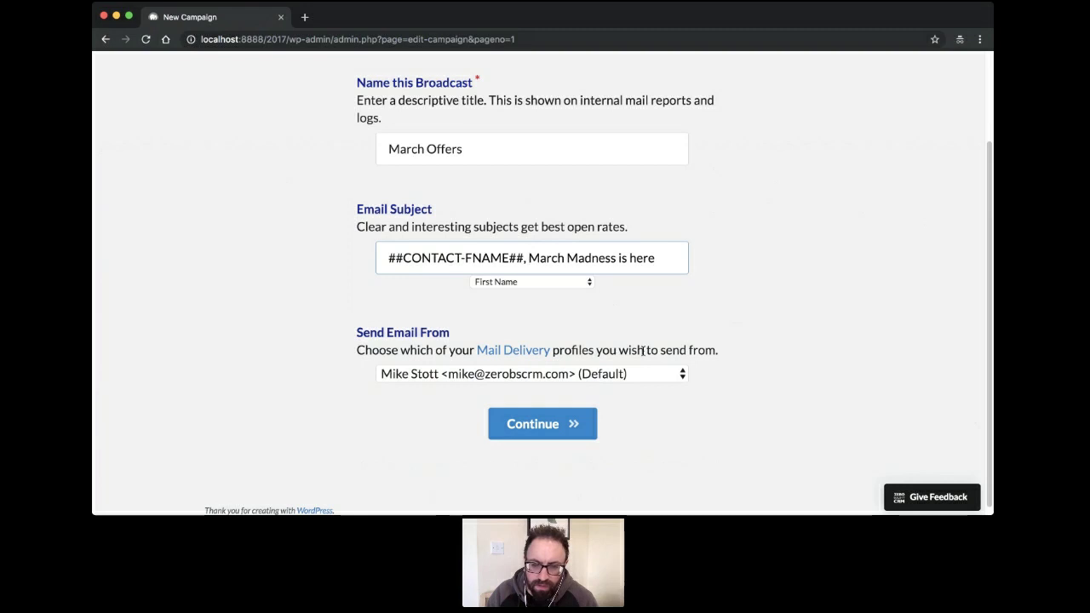
click(451, 376)
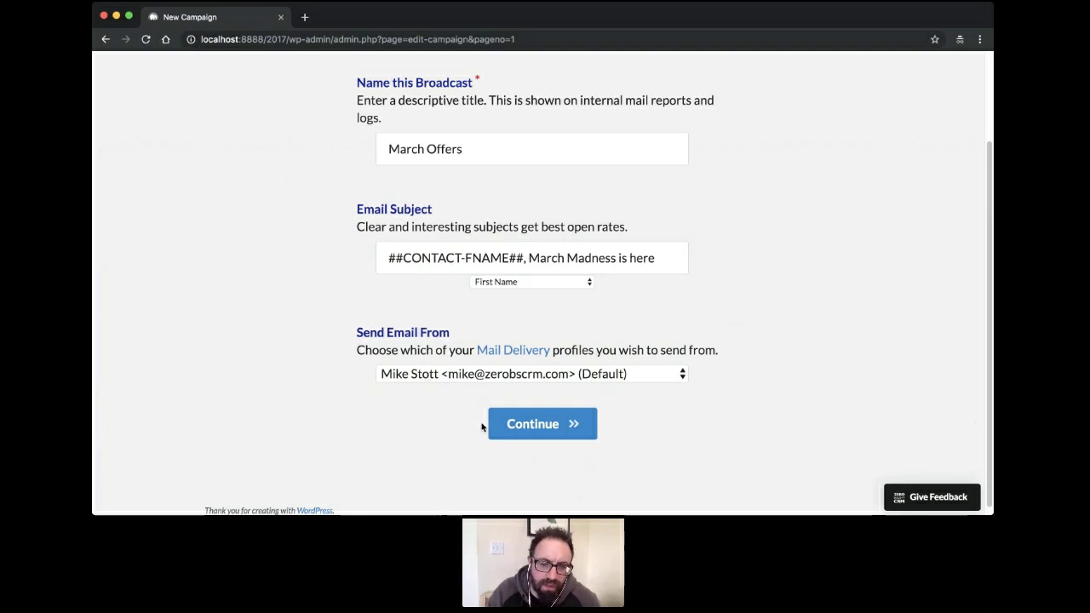
scroll(447, 388, up, 3)
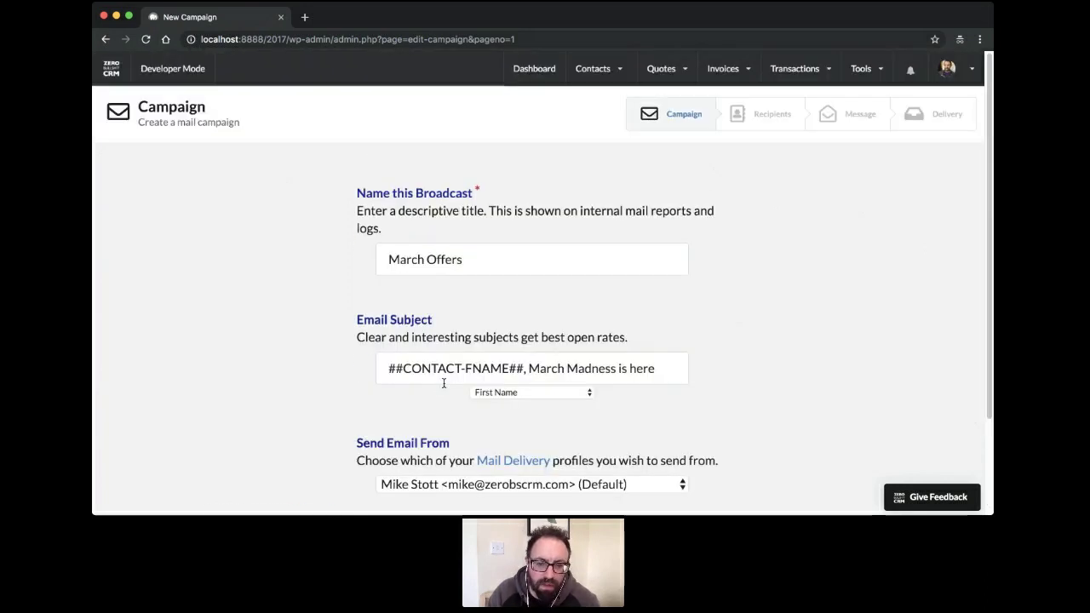
scroll(463, 392, down, 3)
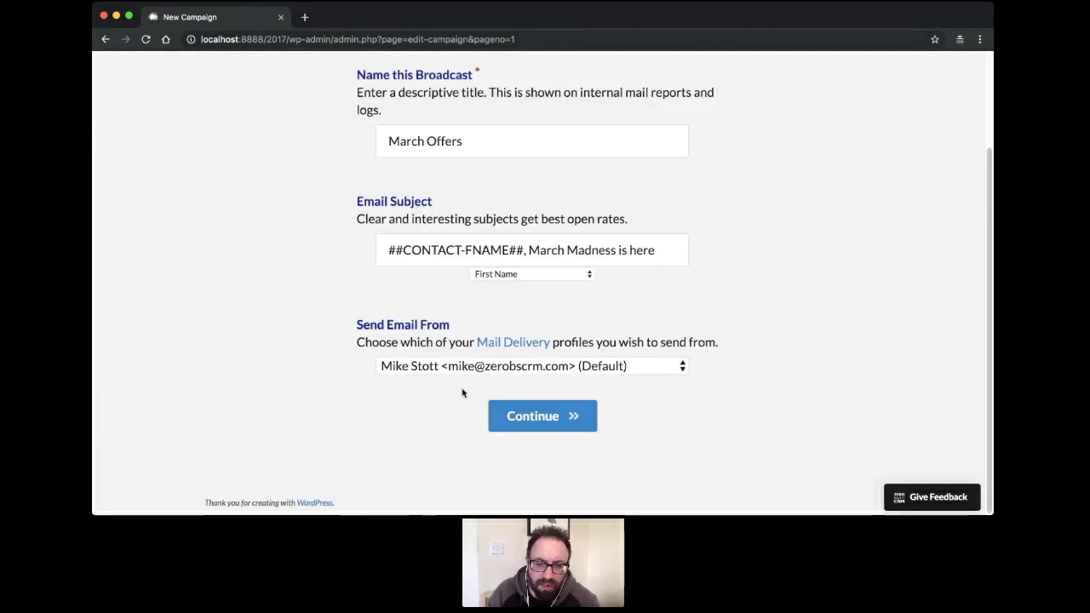
Open the Mail Delivery settings in a new tab, then the general Mail settings page
click(507, 344)
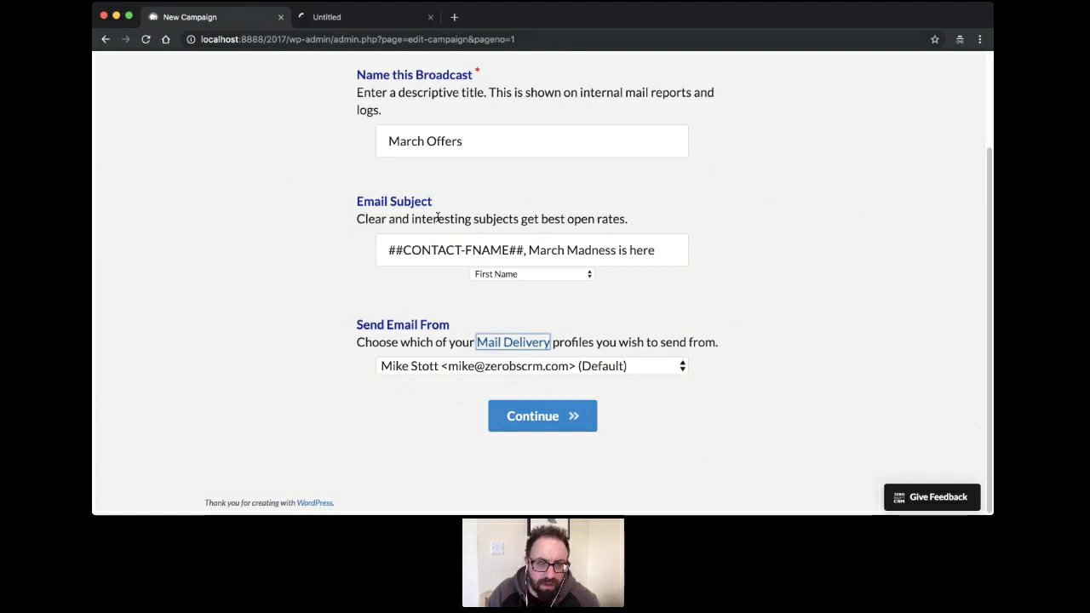
click(321, 211)
scroll(318, 209, up, 3)
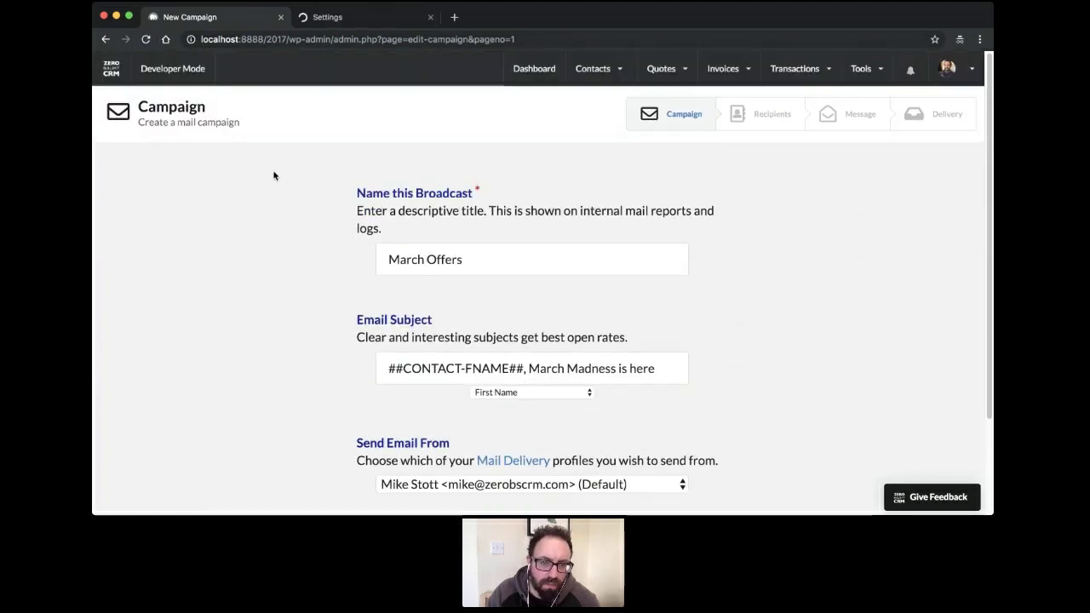
click(343, 19)
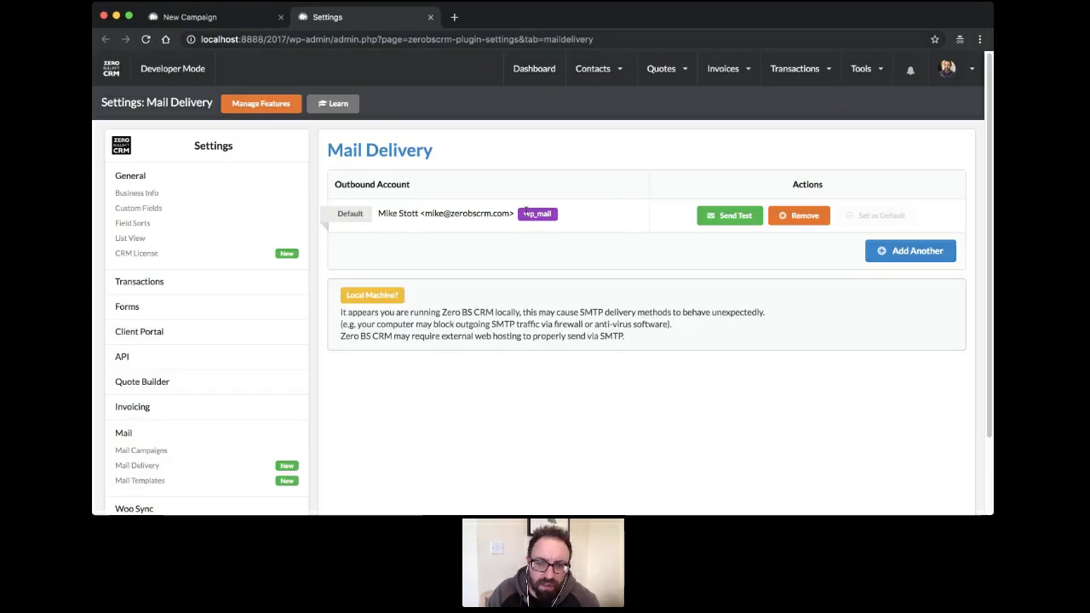
scroll(282, 416, down, 2)
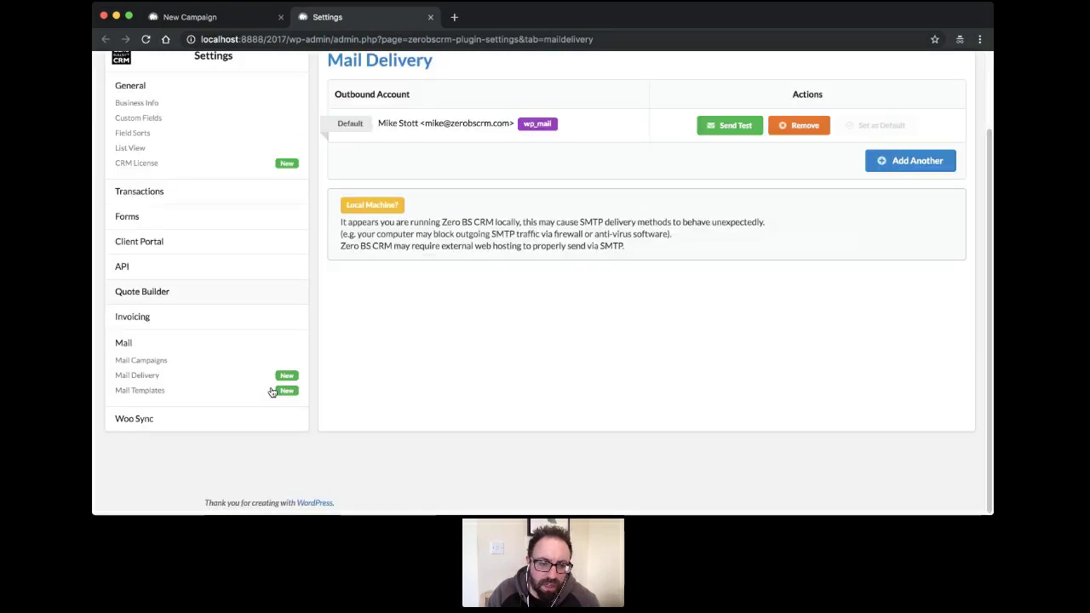
click(123, 343)
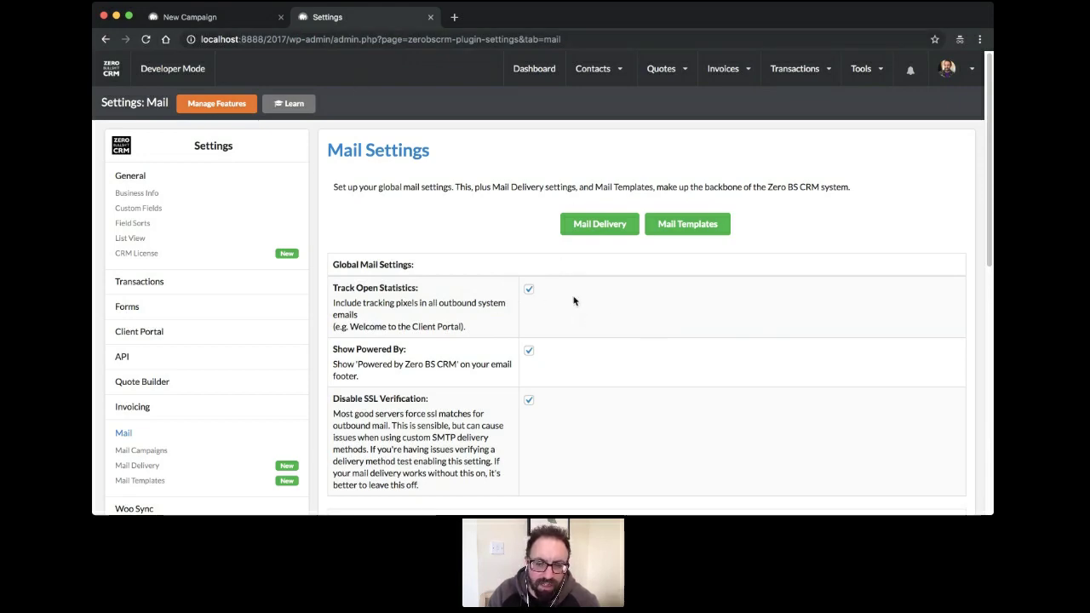
scroll(605, 324, down, 5)
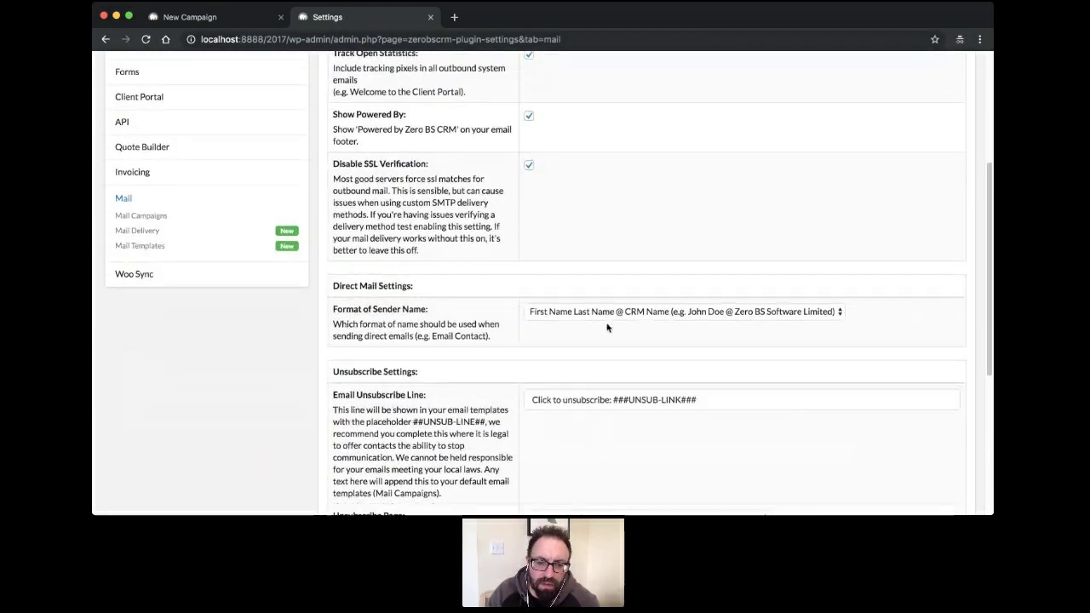
scroll(608, 328, down, 1)
scroll(608, 328, down, 2)
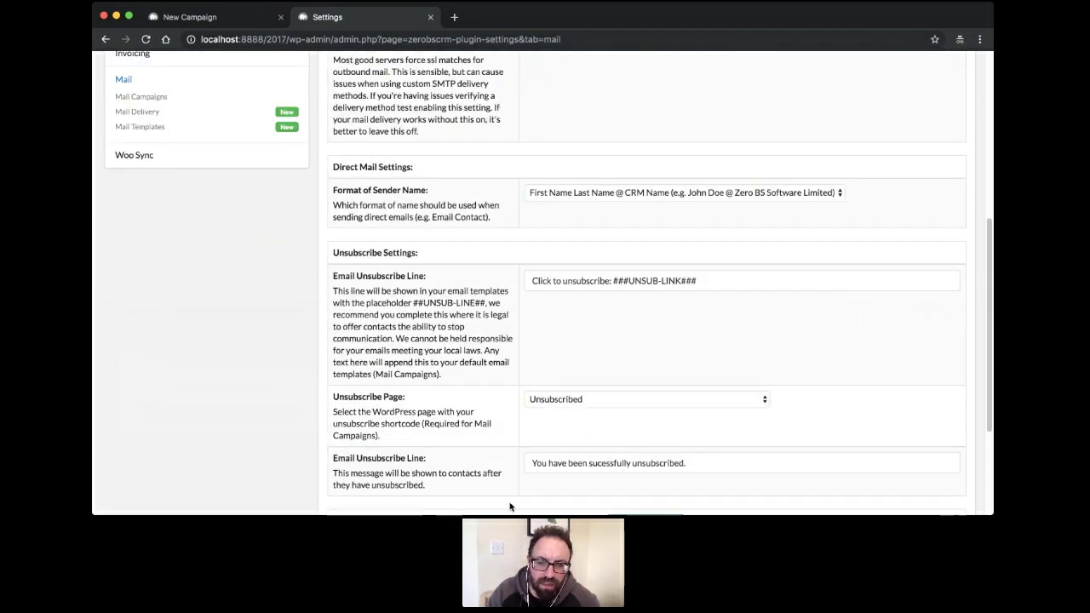
scroll(562, 330, down, 1)
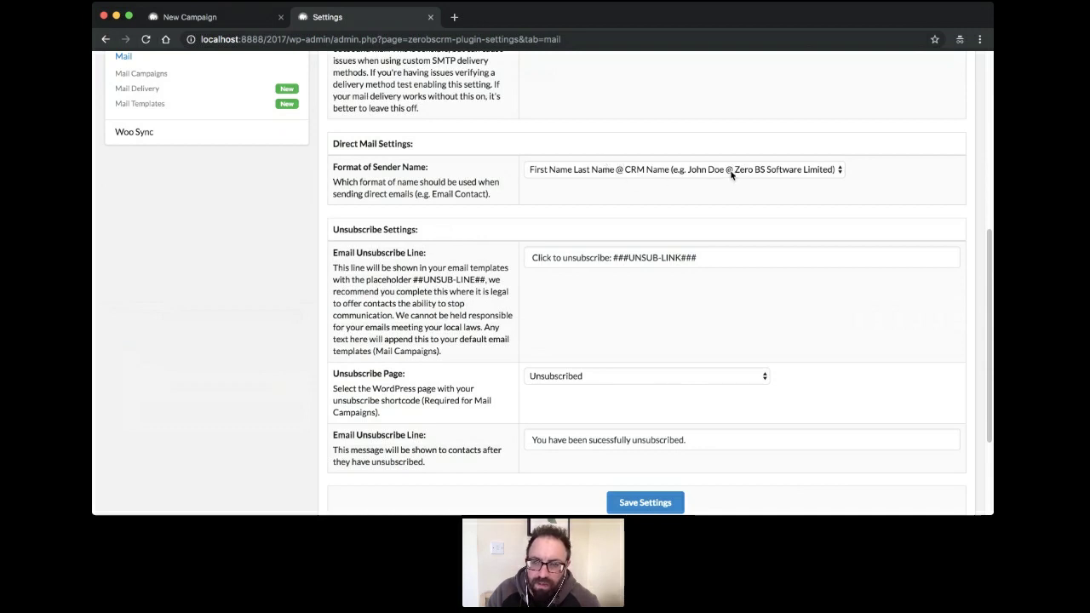
click(673, 173)
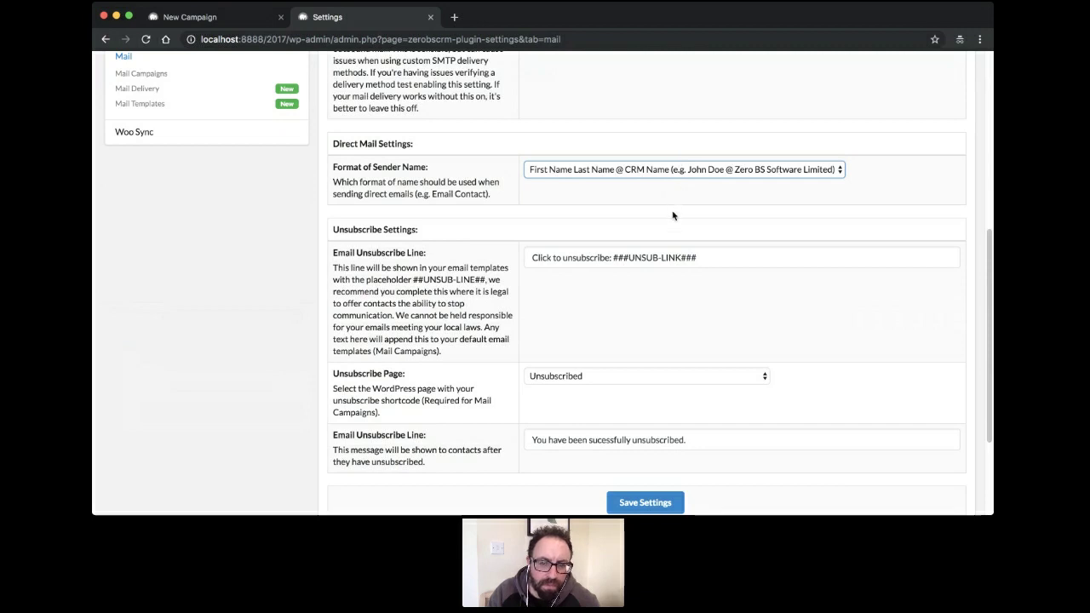
click(444, 248)
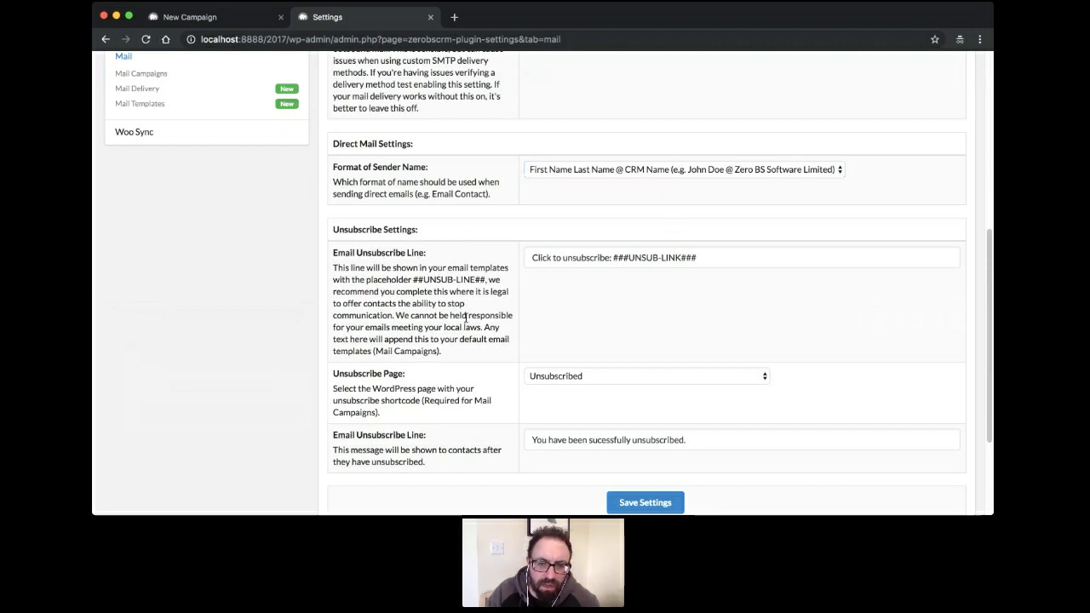
scroll(458, 360, down, 3)
scroll(457, 360, up, 2)
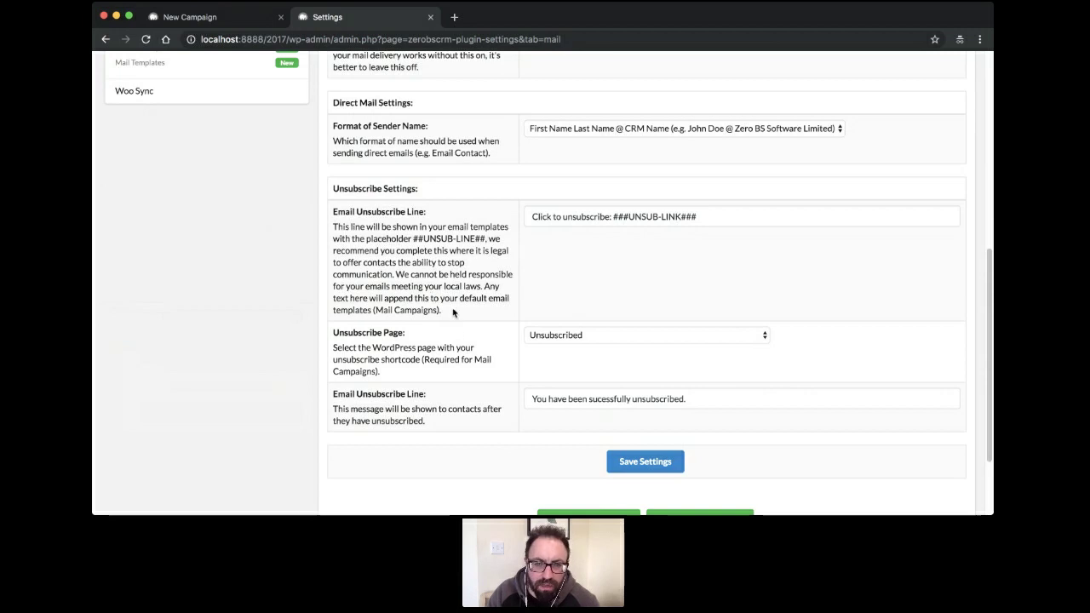
scroll(453, 313, up, 10)
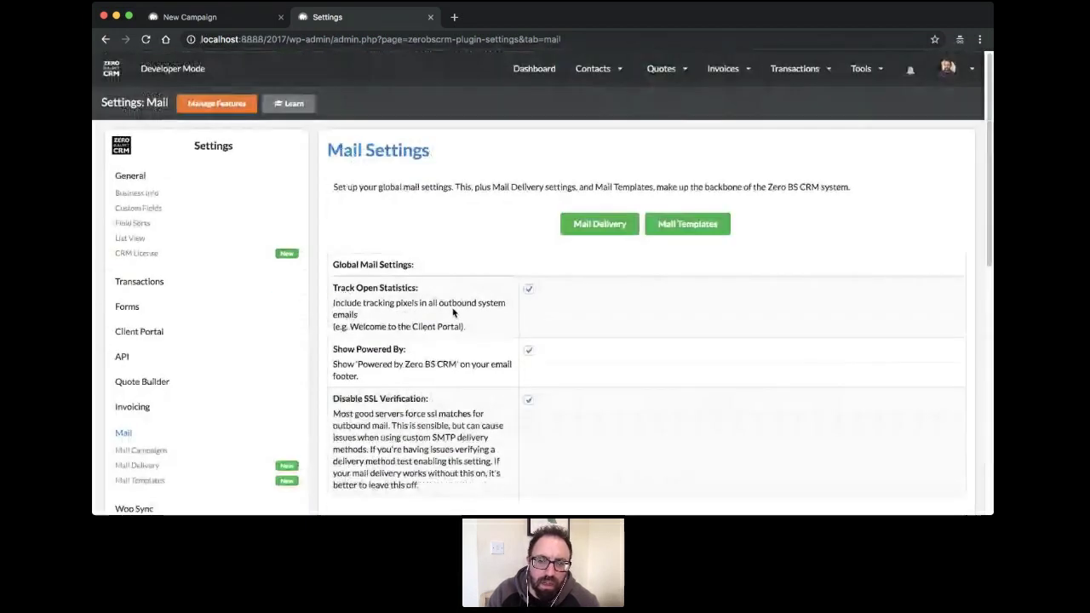
Review the outbound mail accounts and Add Another sender wizard, then return to the New Campaign tab
click(598, 226)
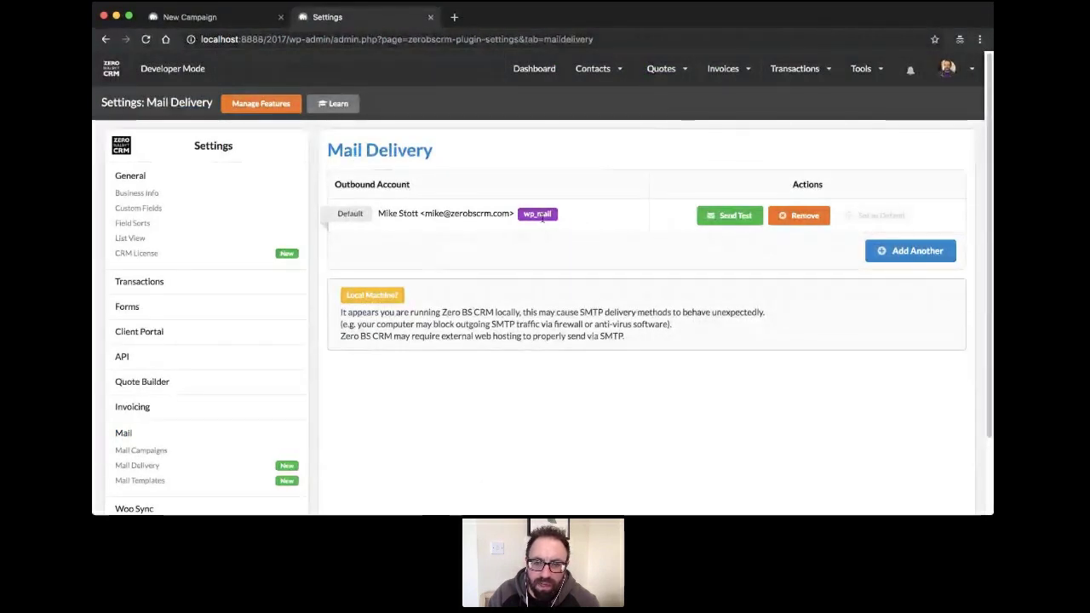
click(912, 250)
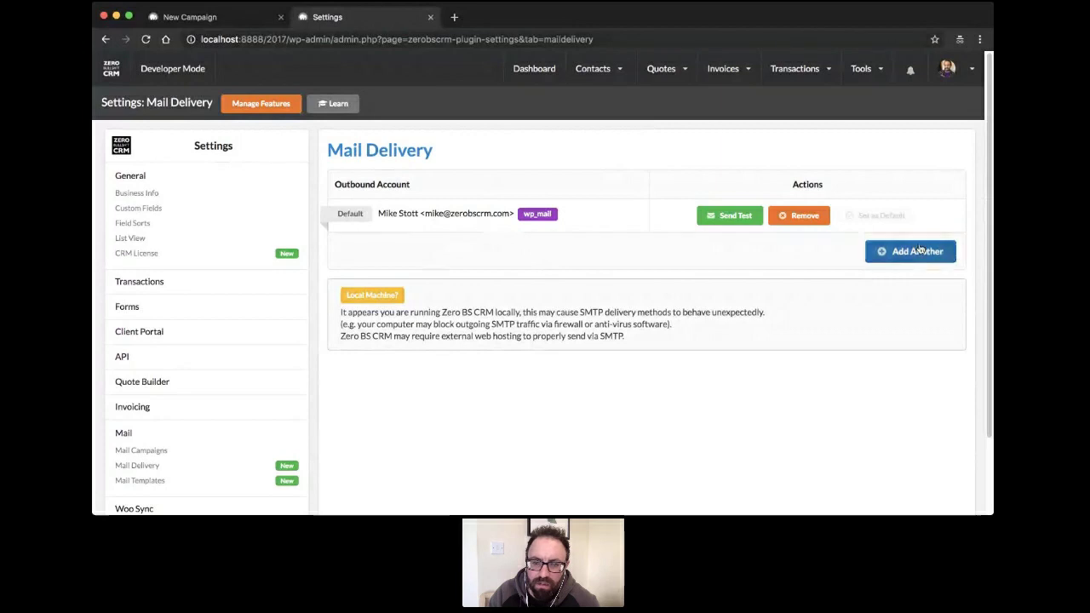
scroll(658, 286, down, 3)
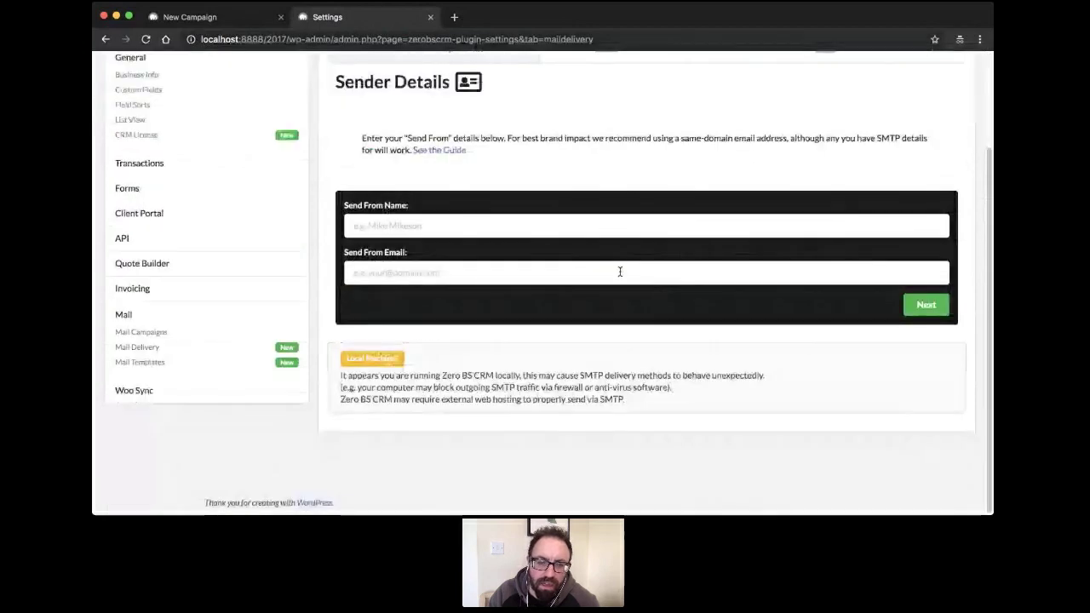
scroll(555, 322, up, 3)
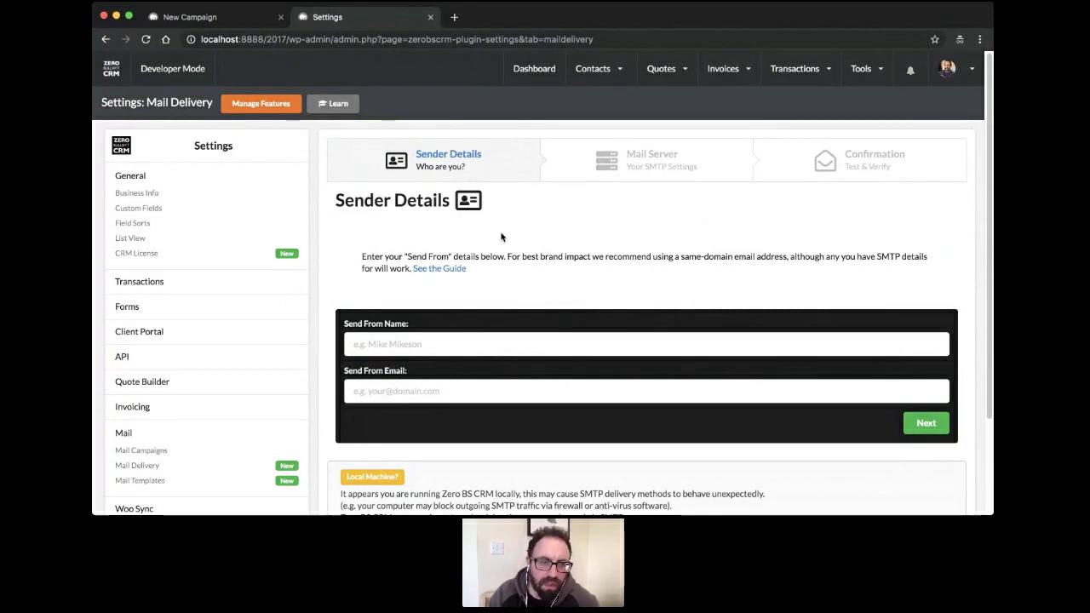
click(208, 18)
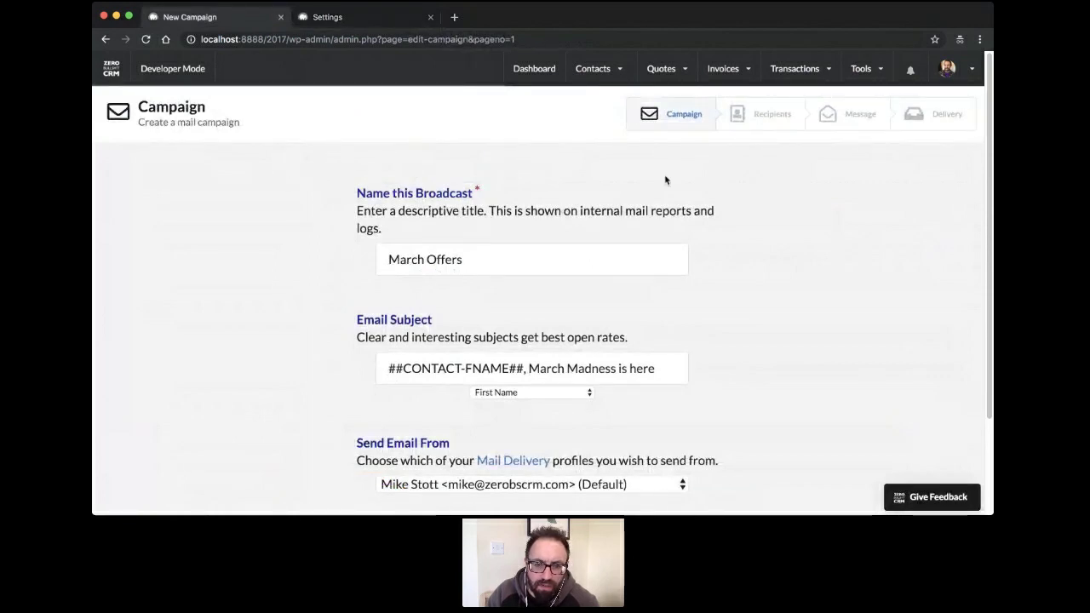
Submit the March Offers campaign details to reach the Recipients step
scroll(666, 180, down, 2)
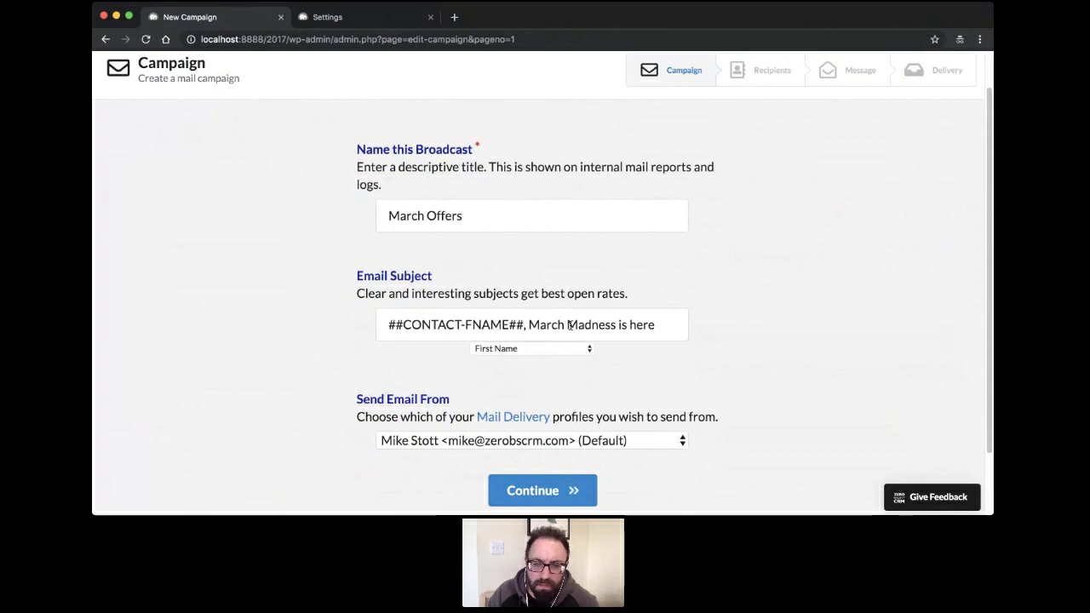
scroll(794, 324, down, 3)
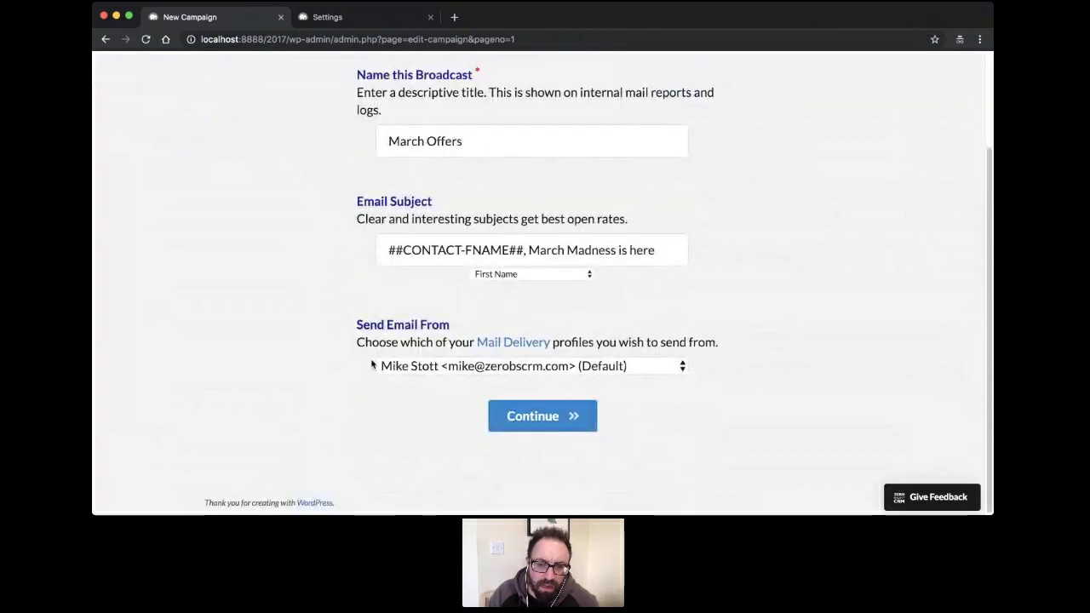
click(566, 415)
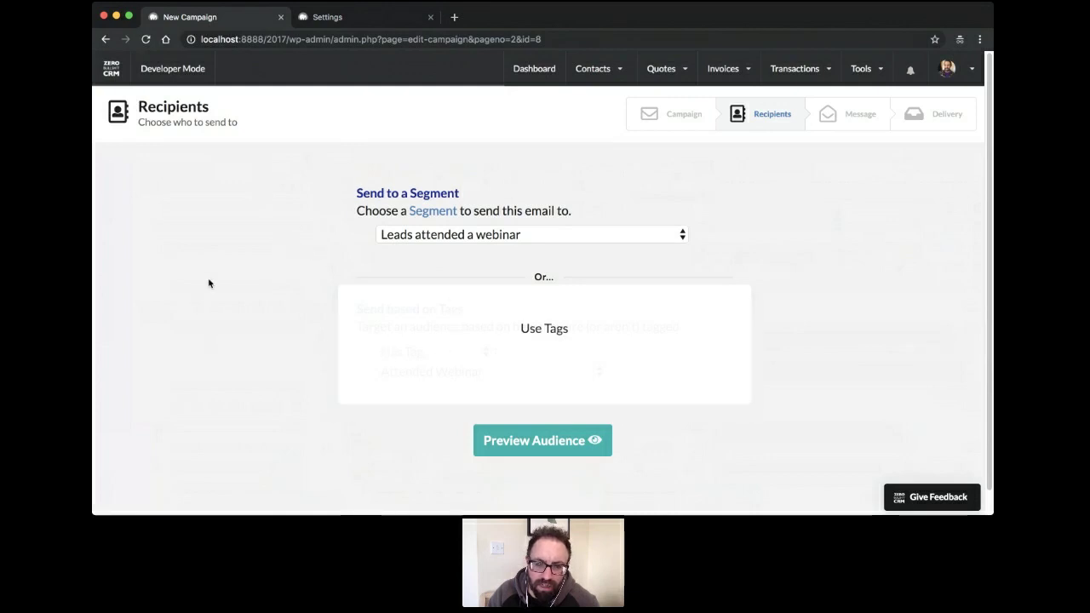
Target recipients by the tag Attended Webinar and preview the one matching contact
click(532, 265)
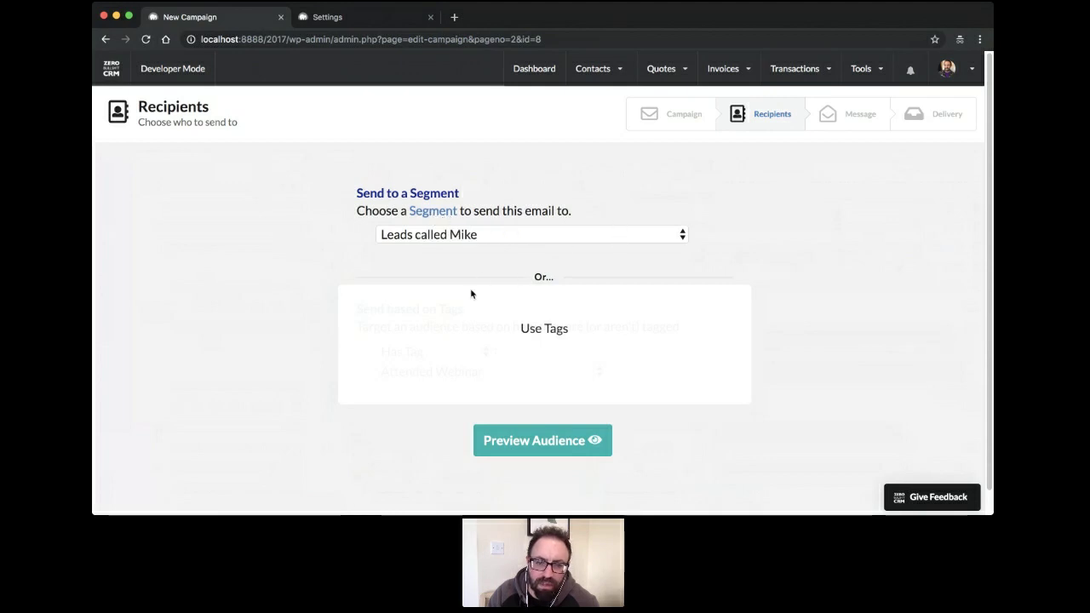
click(482, 320)
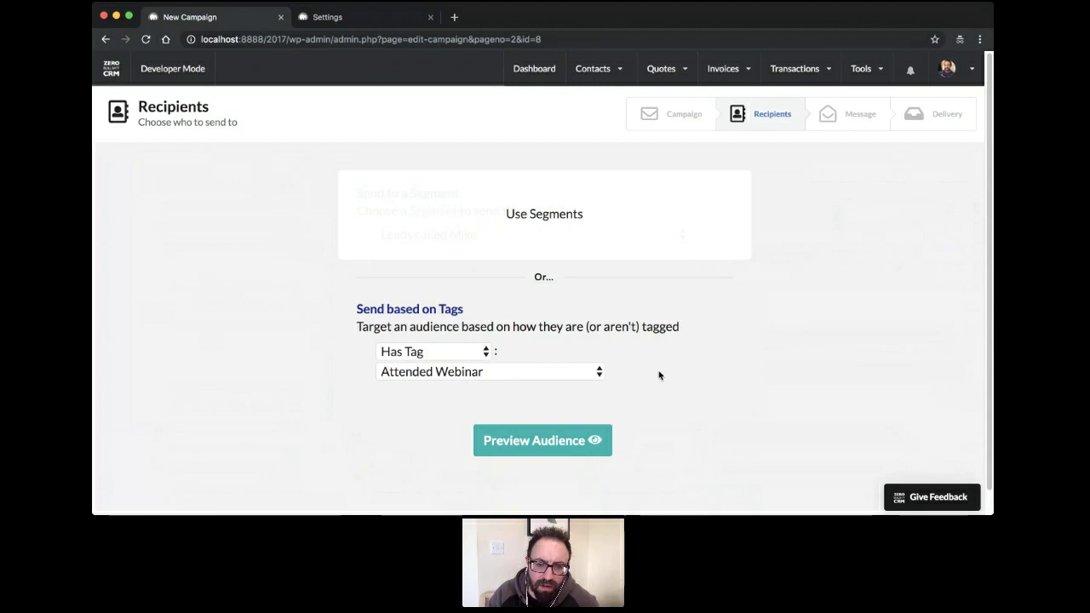
click(556, 449)
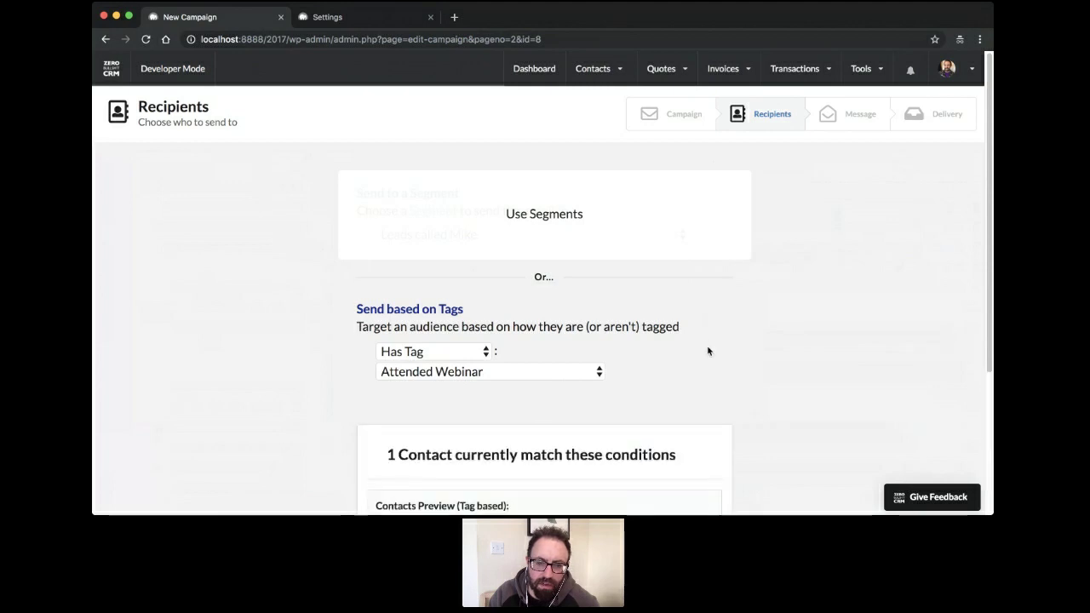
scroll(708, 356, down, 5)
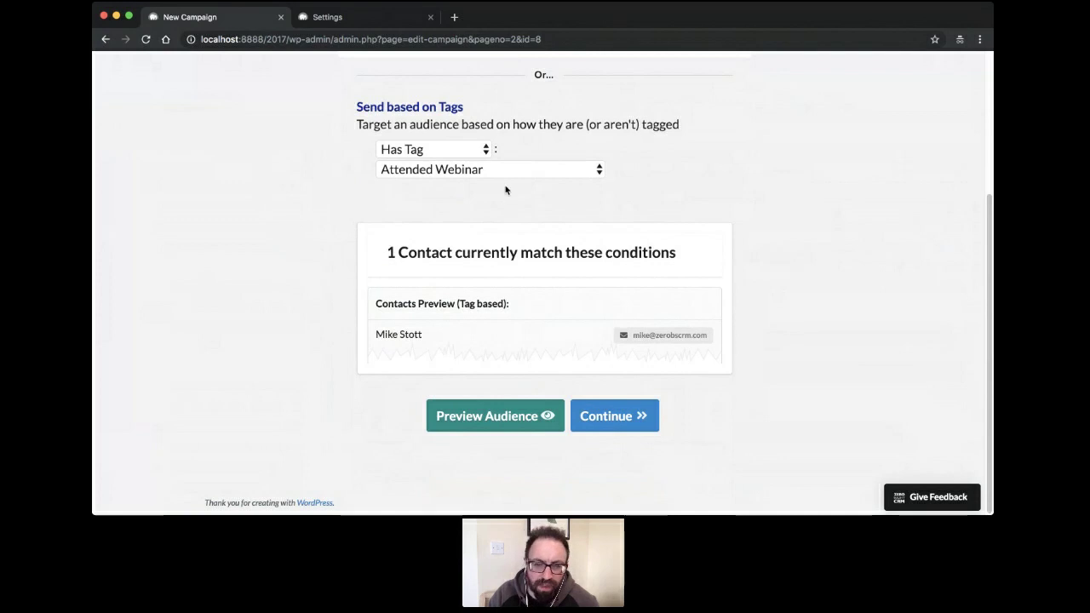
scroll(506, 191, up, 3)
scroll(504, 213, down, 3)
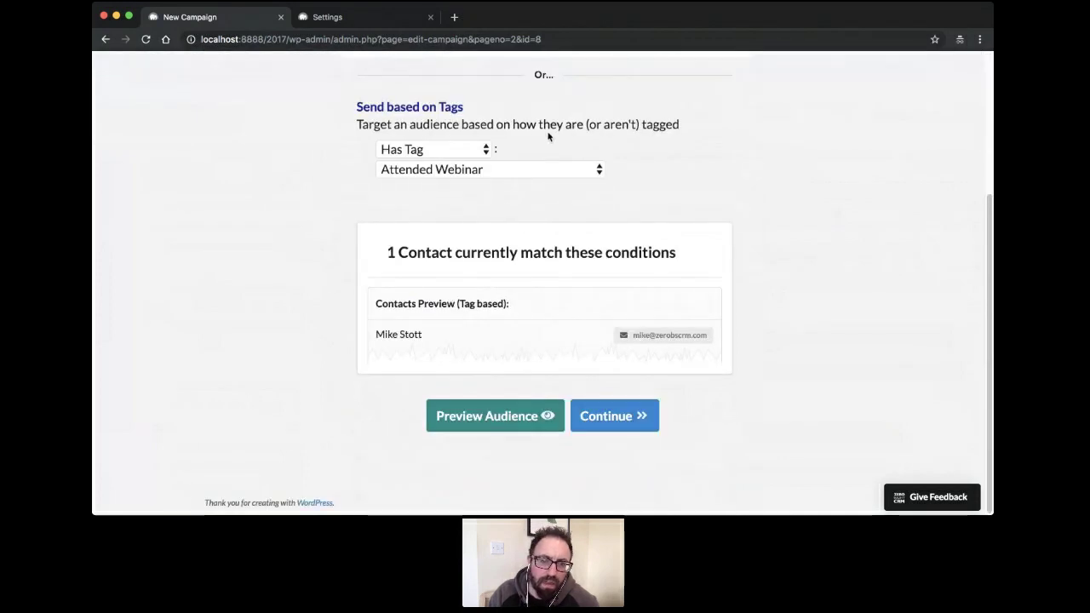
scroll(317, 144, up, 3)
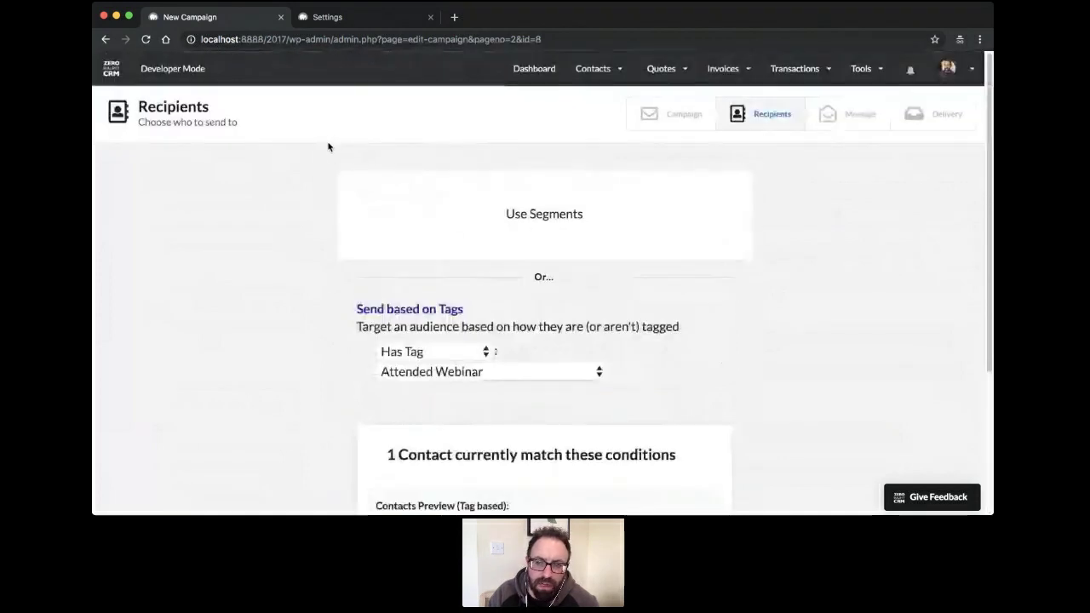
scroll(350, 200, down, 3)
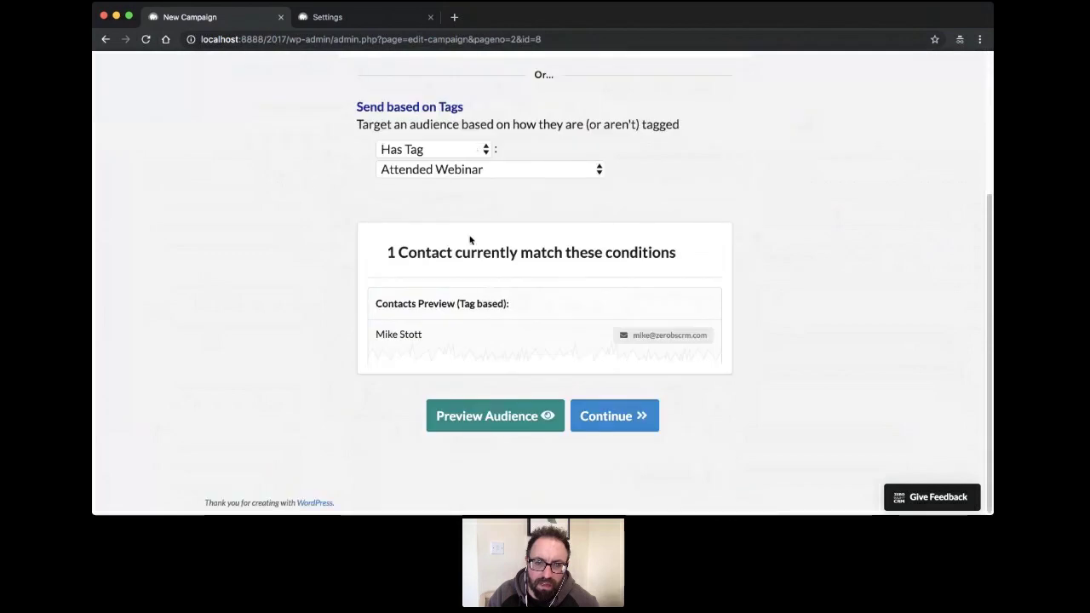
Pick the Boxed Announcement template and load it into the message editor
click(606, 419)
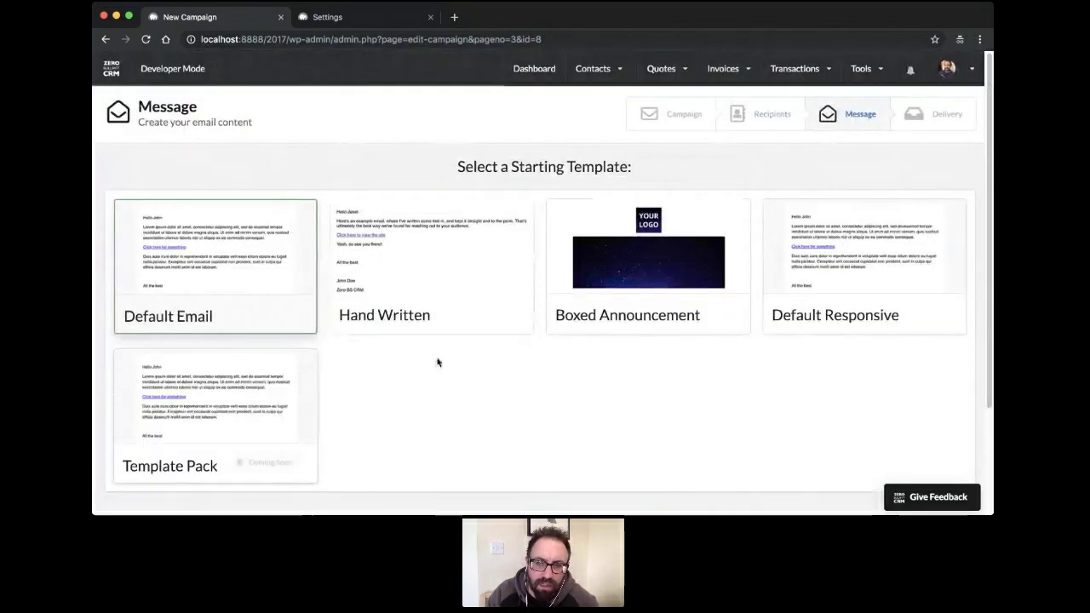
scroll(497, 377, down, 2)
scroll(496, 377, up, 2)
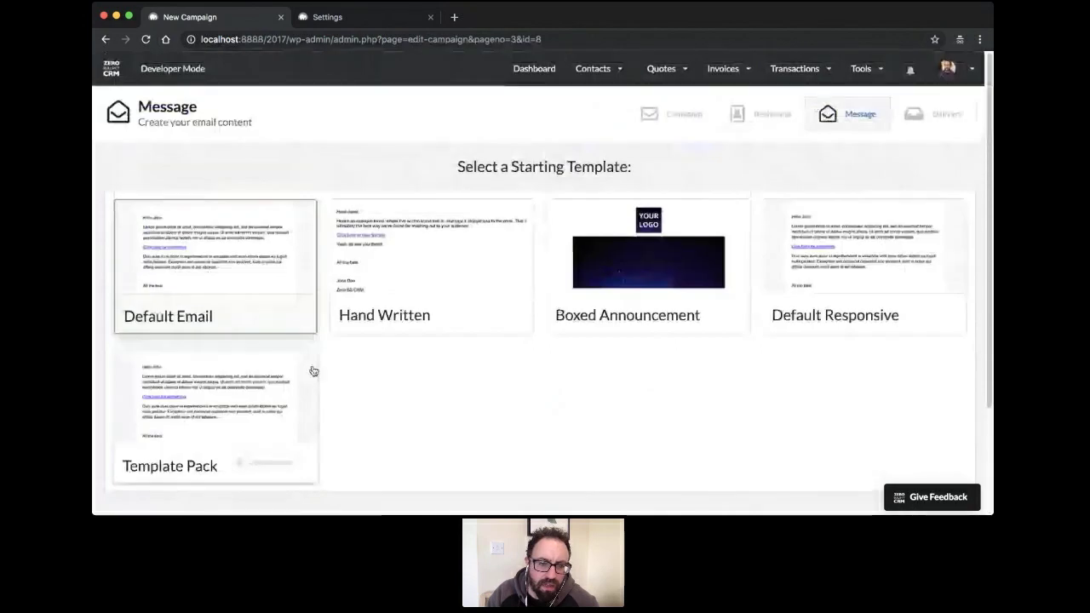
click(630, 298)
scroll(541, 313, down, 2)
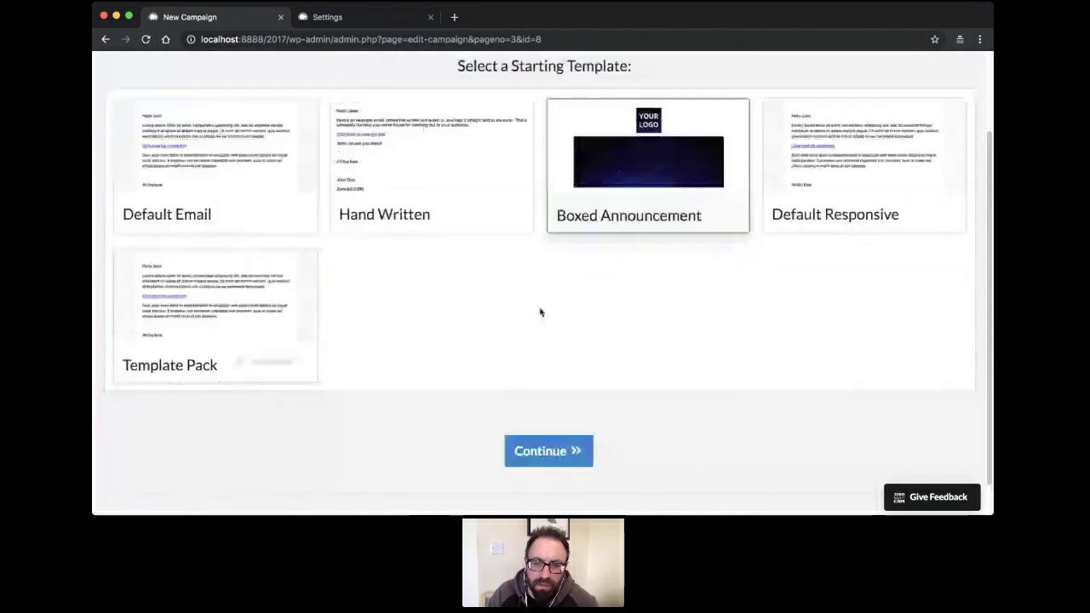
scroll(482, 366, down, 1)
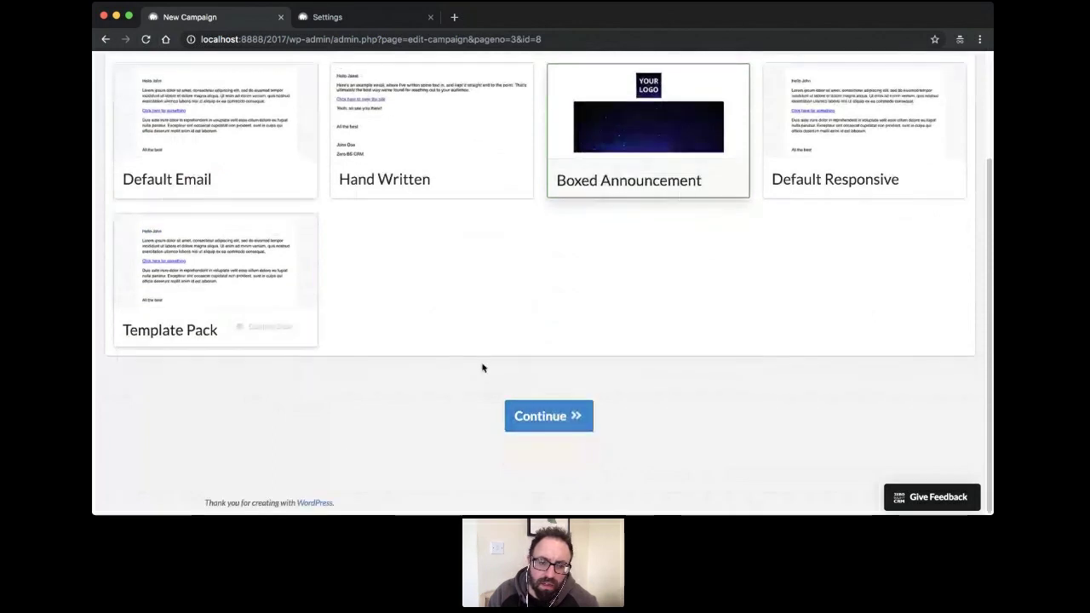
click(558, 417)
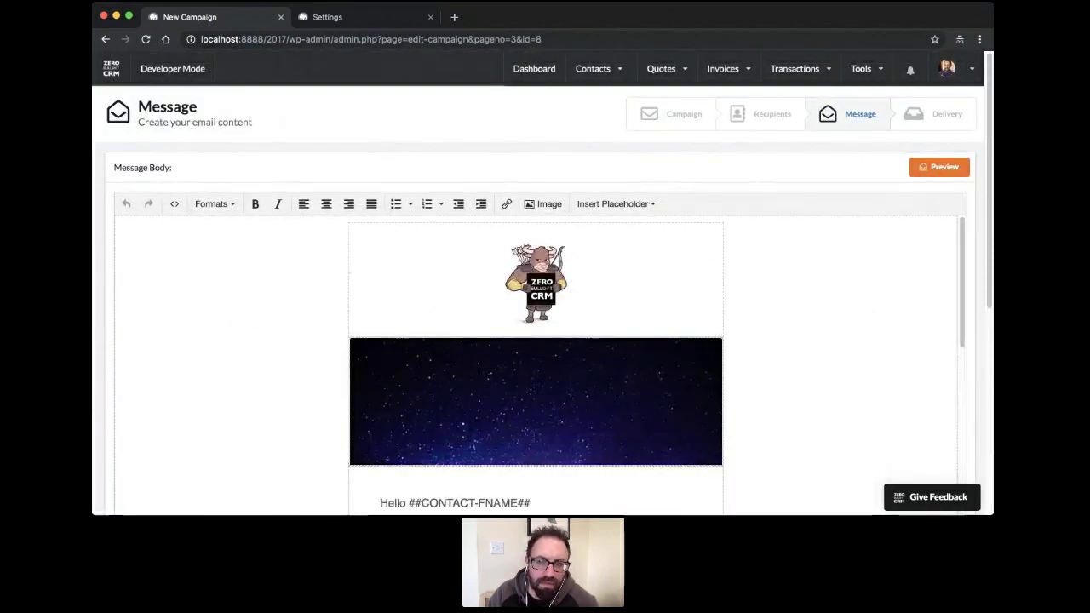
scroll(583, 295, down, 5)
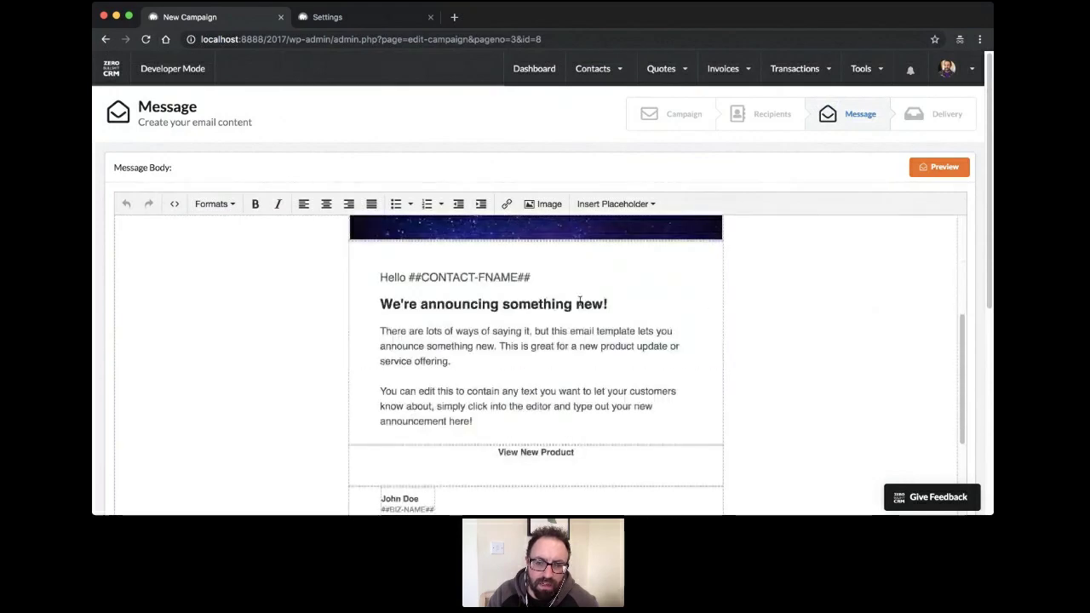
scroll(580, 302, down, 2)
scroll(579, 302, down, 1)
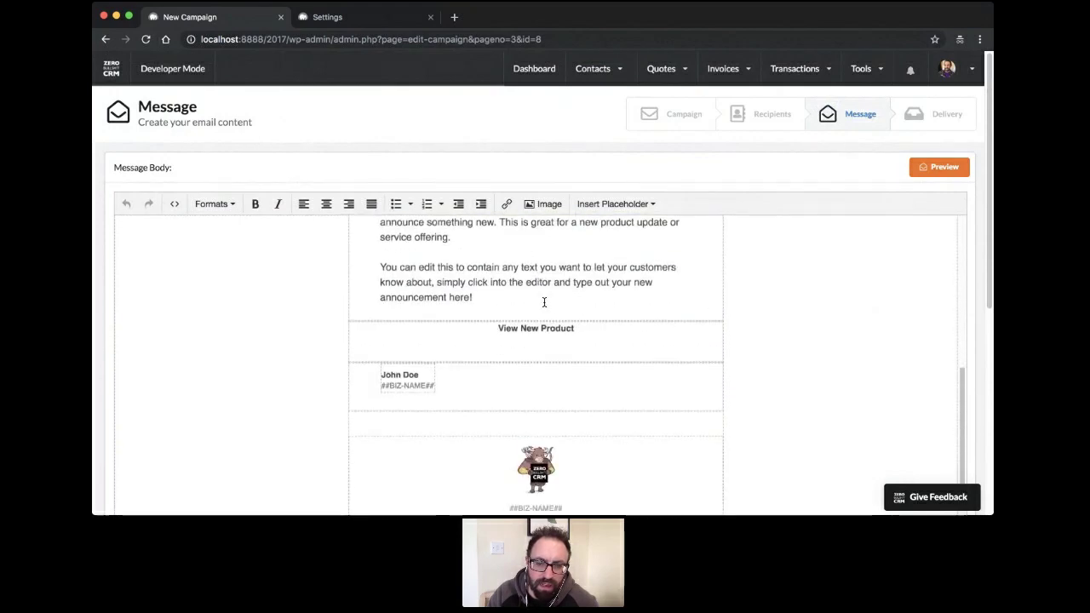
scroll(580, 303, up, 5)
scroll(545, 298, down, 3)
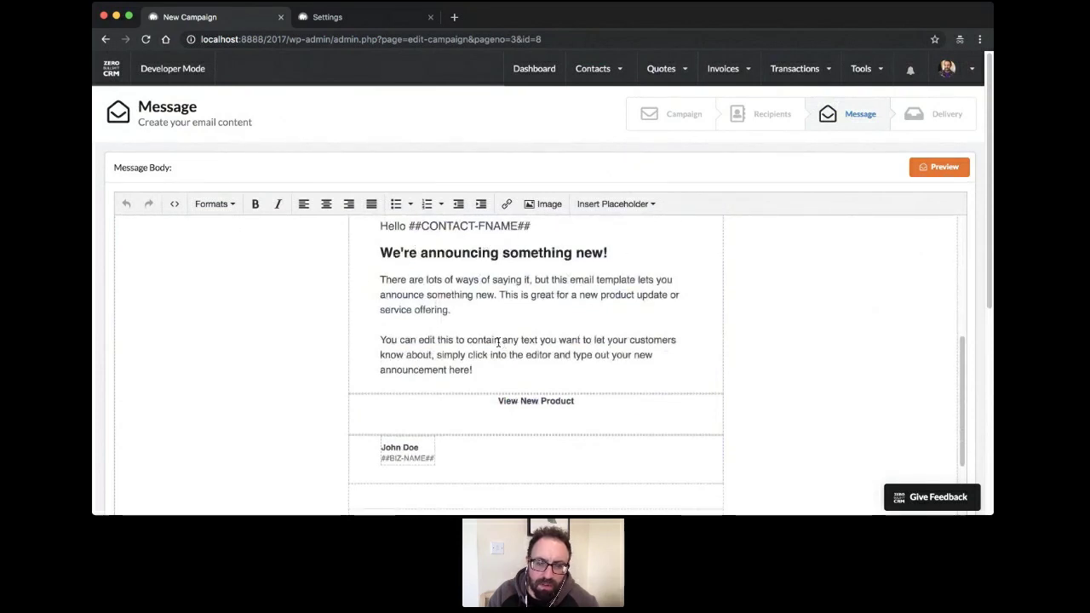
click(495, 314)
key(Return)
key(BackSpace)
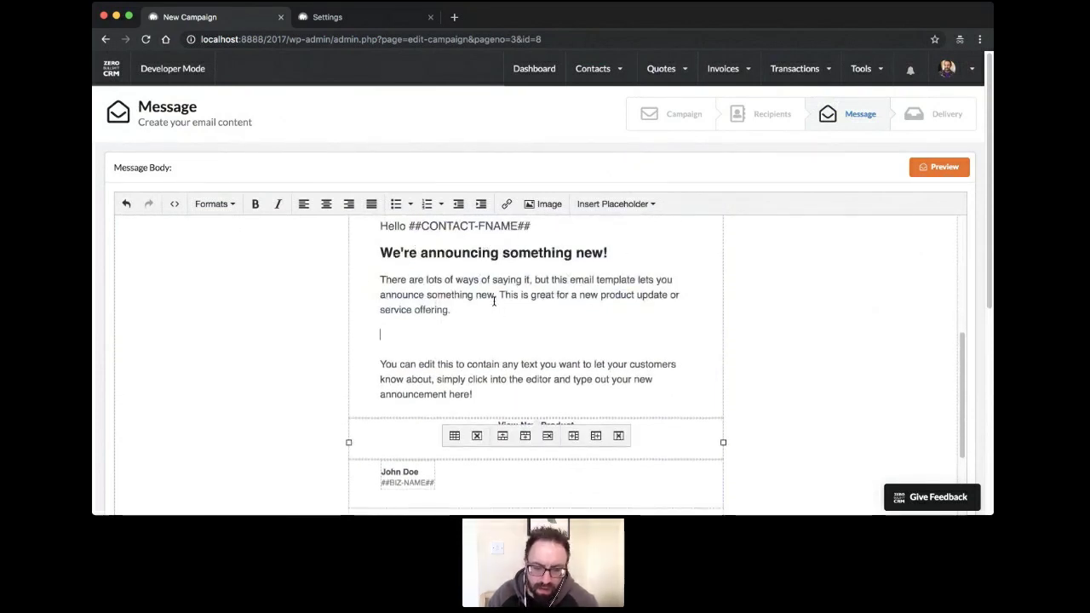
click(614, 204)
mouse_move(614, 225)
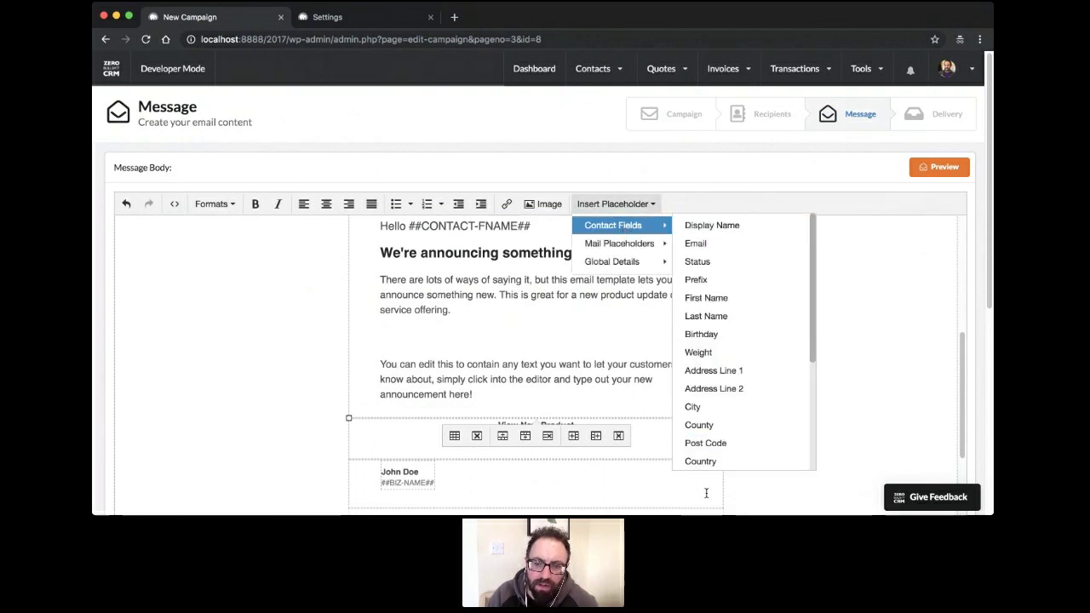
scroll(694, 316, down, 4)
scroll(685, 299, up, 4)
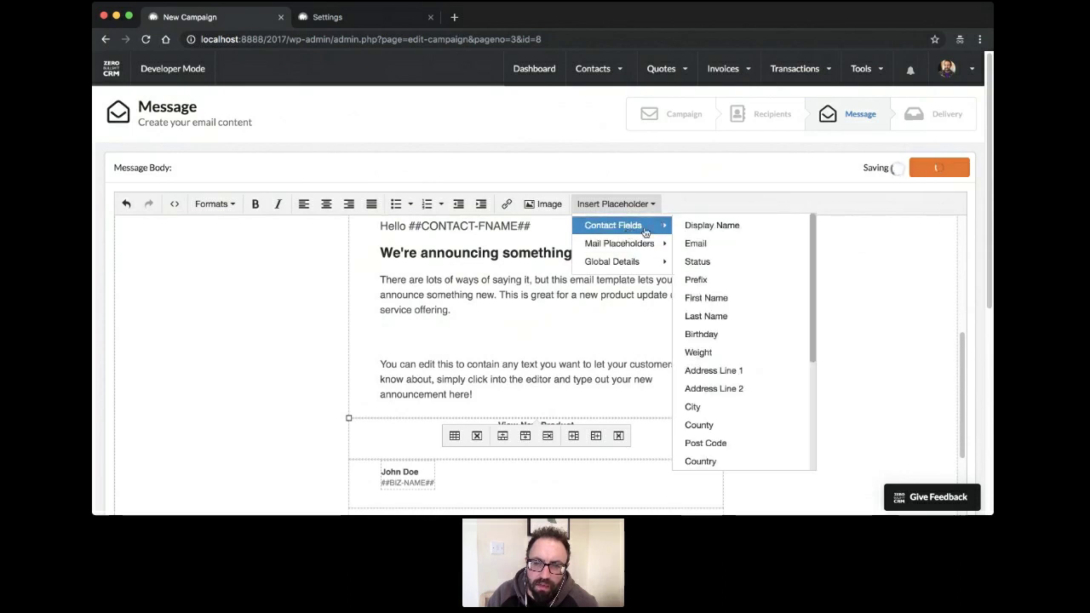
mouse_move(622, 263)
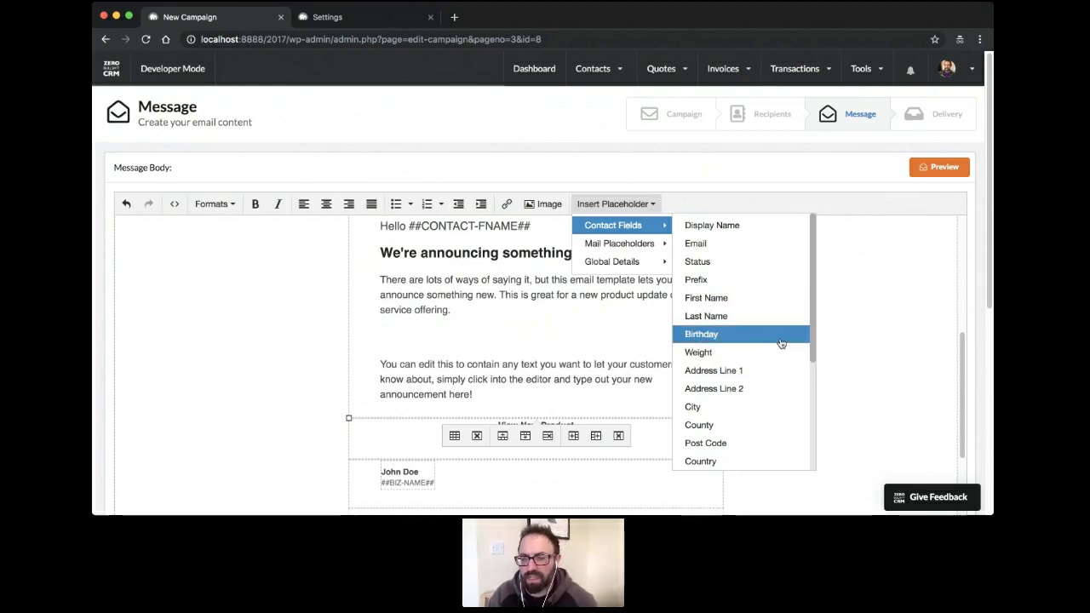
click(406, 339)
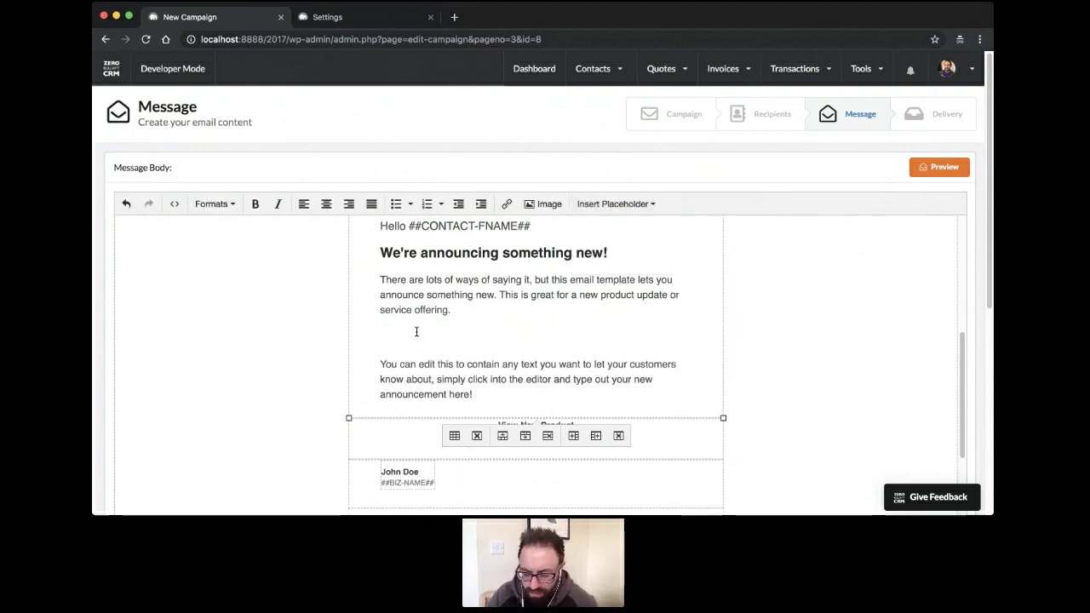
Delete the empty paragraph below 'service offering.' in the email body
key(BackSpace)
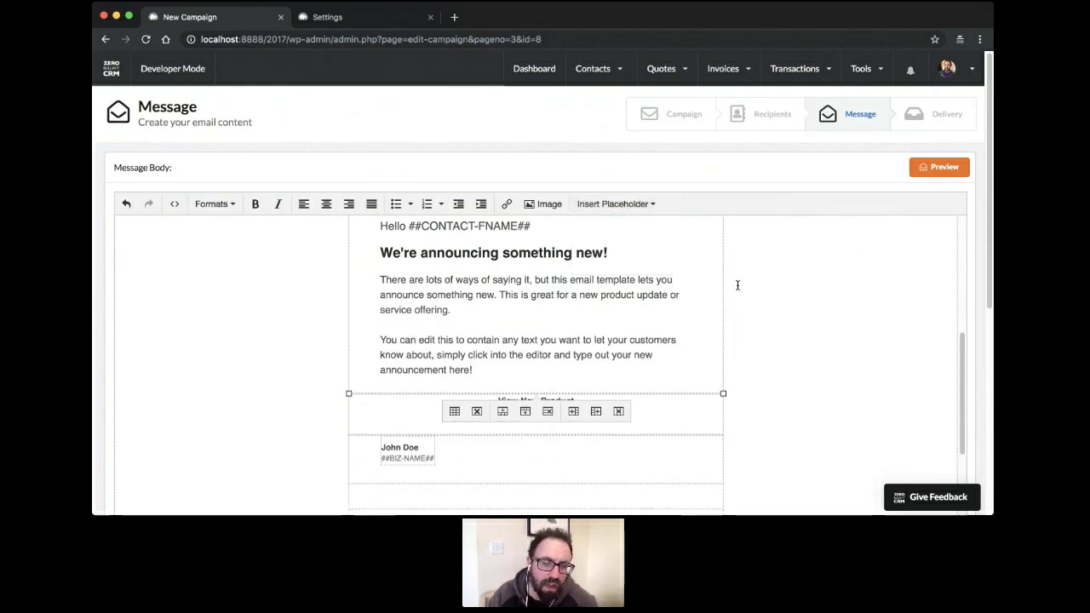
scroll(463, 339, down, 10)
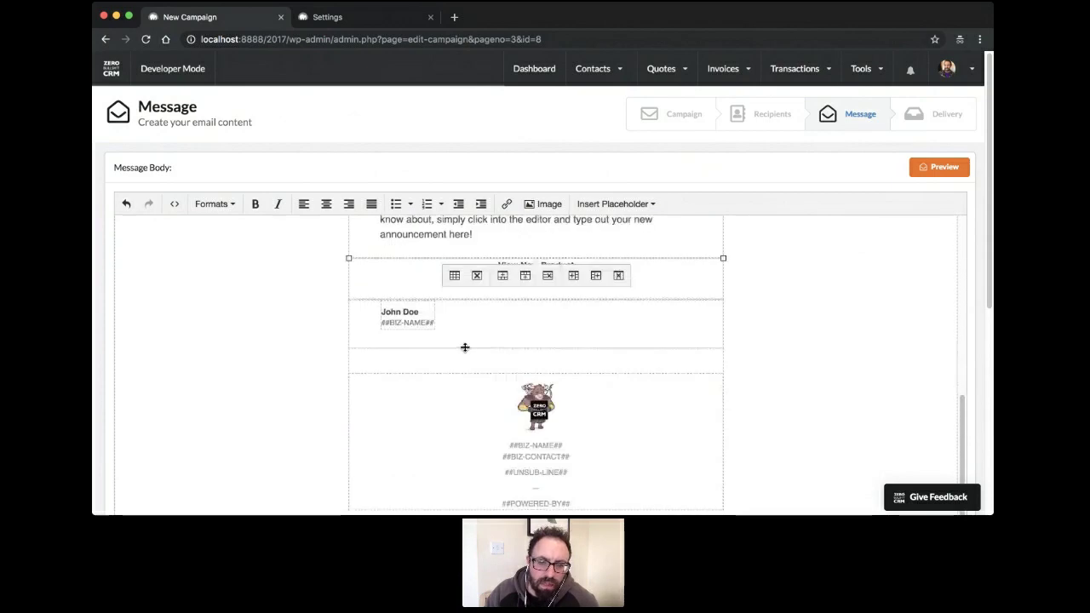
scroll(464, 354, up, 3)
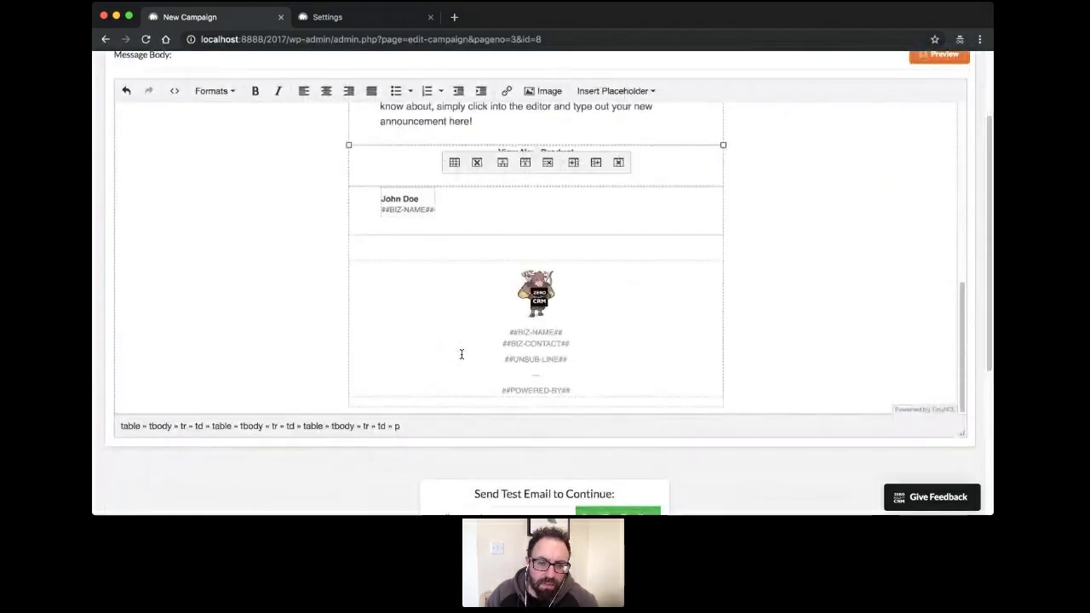
scroll(462, 354, up, 10)
scroll(183, 268, up, 3)
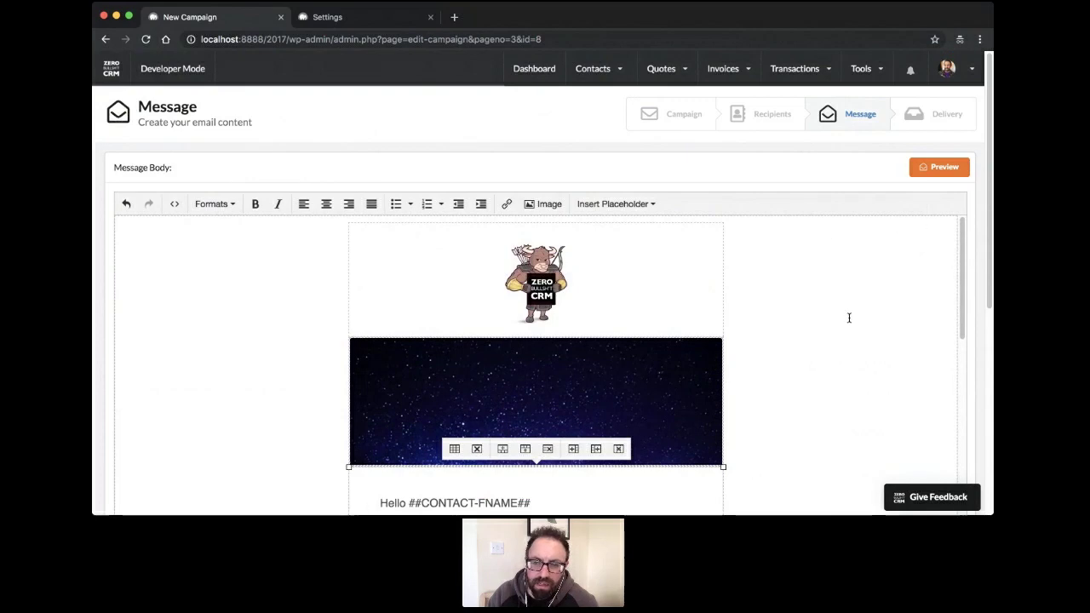
Save and preview the message, then return to the campaign editor
click(941, 168)
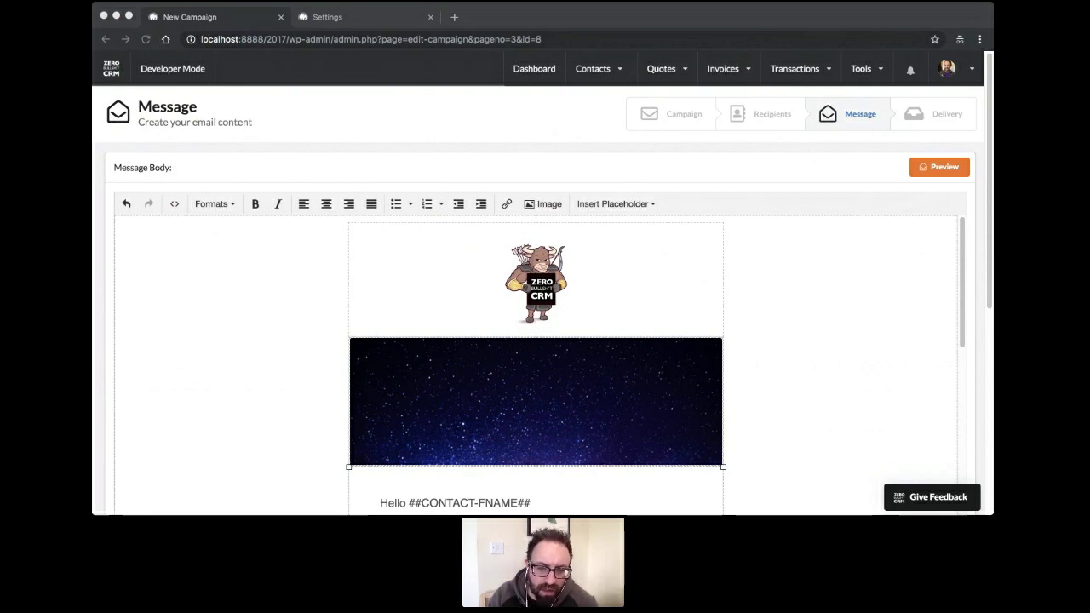
click(489, 377)
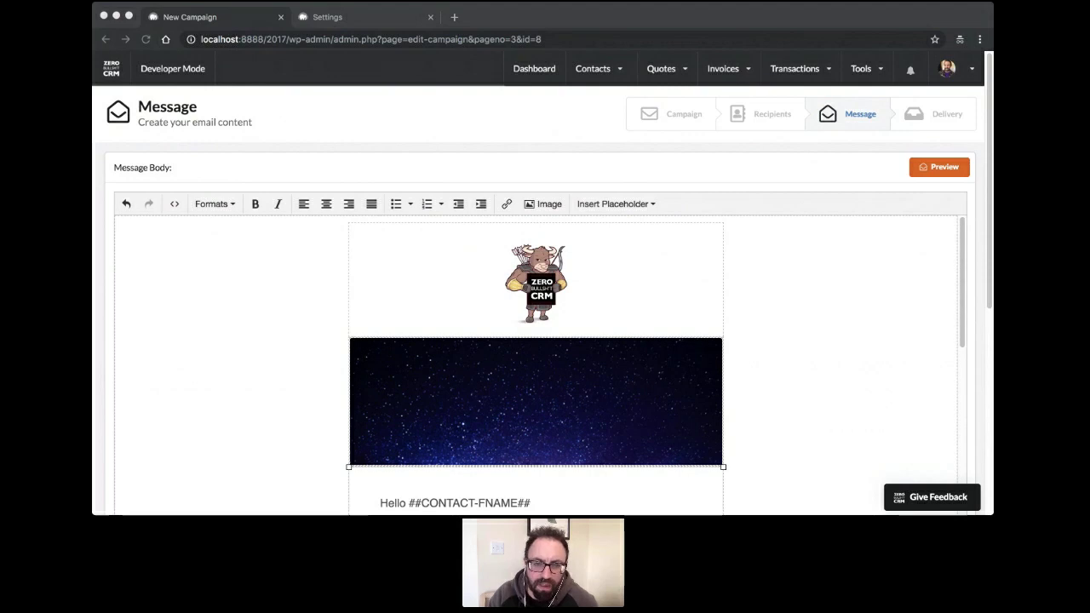
click(307, 61)
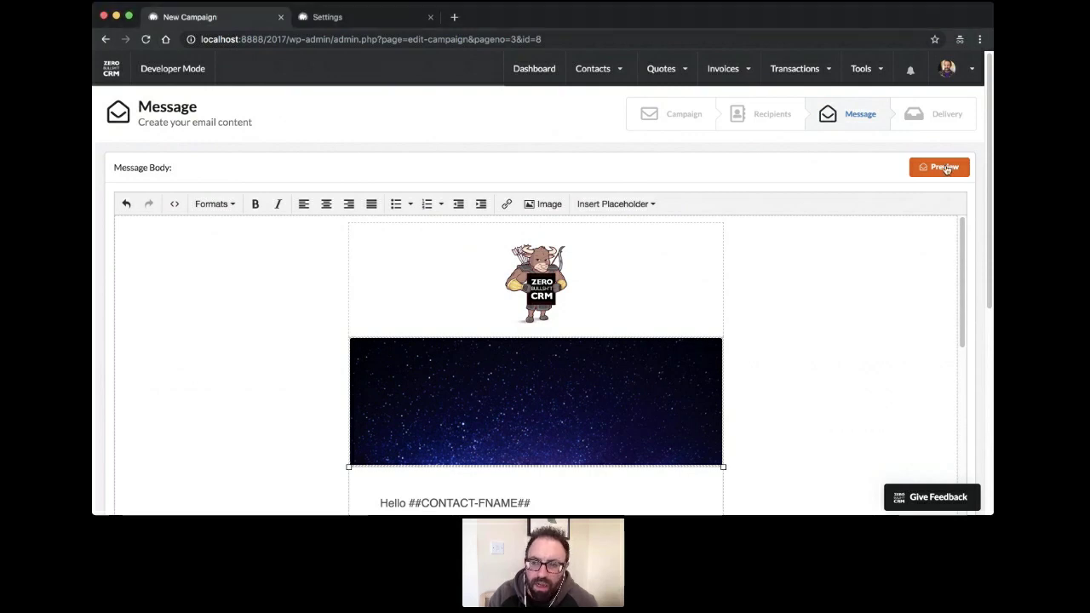
Send a test copy of the email to the prefilled address
scroll(780, 332, down, 10)
scroll(780, 338, down, 10)
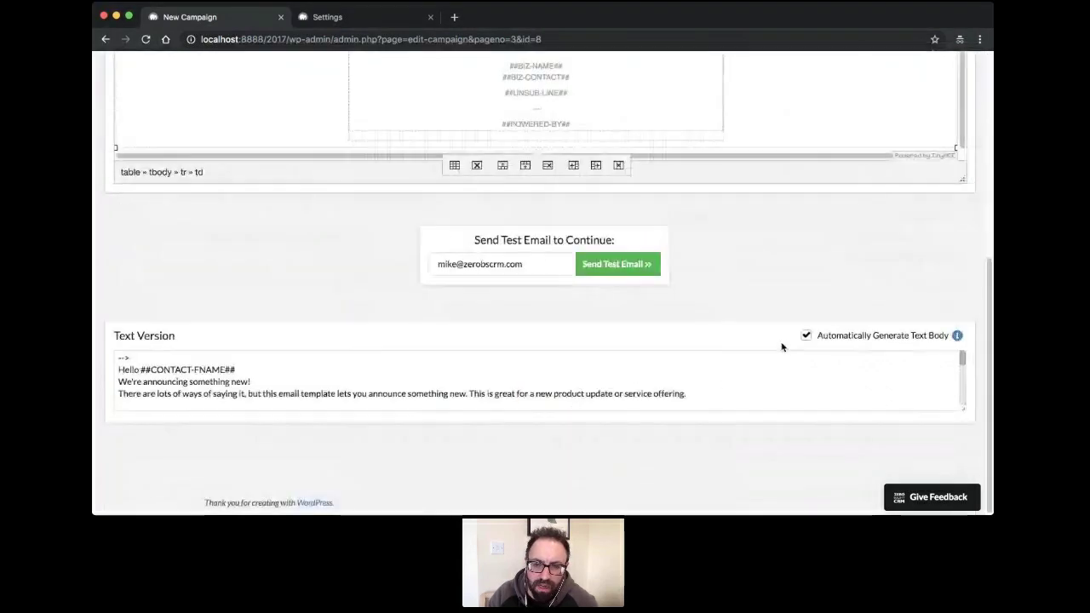
click(623, 264)
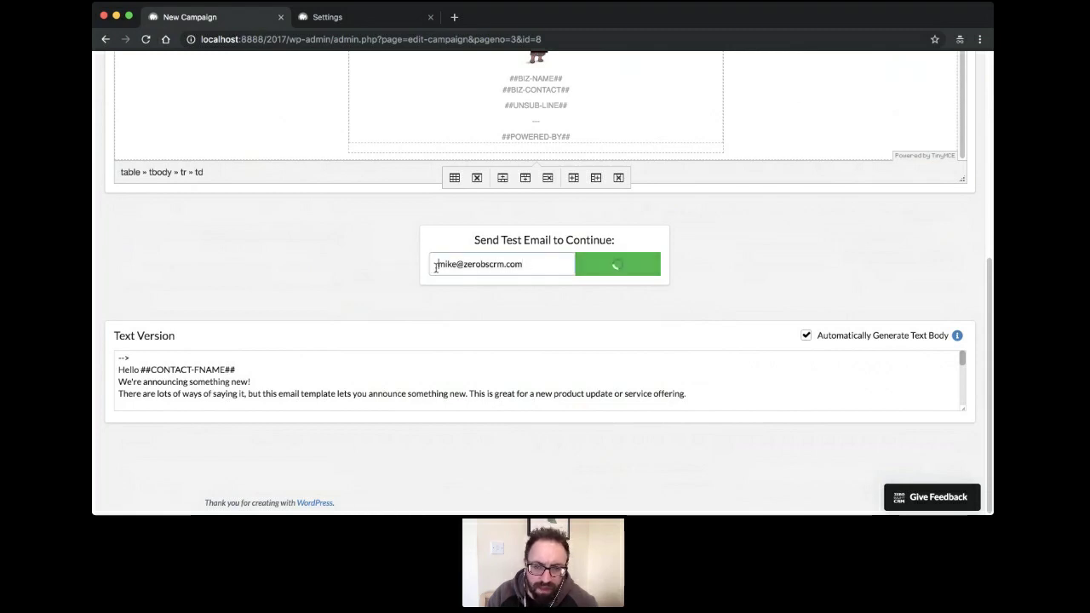
Save the message again with Preview
scroll(429, 268, up, 1)
scroll(430, 269, up, 15)
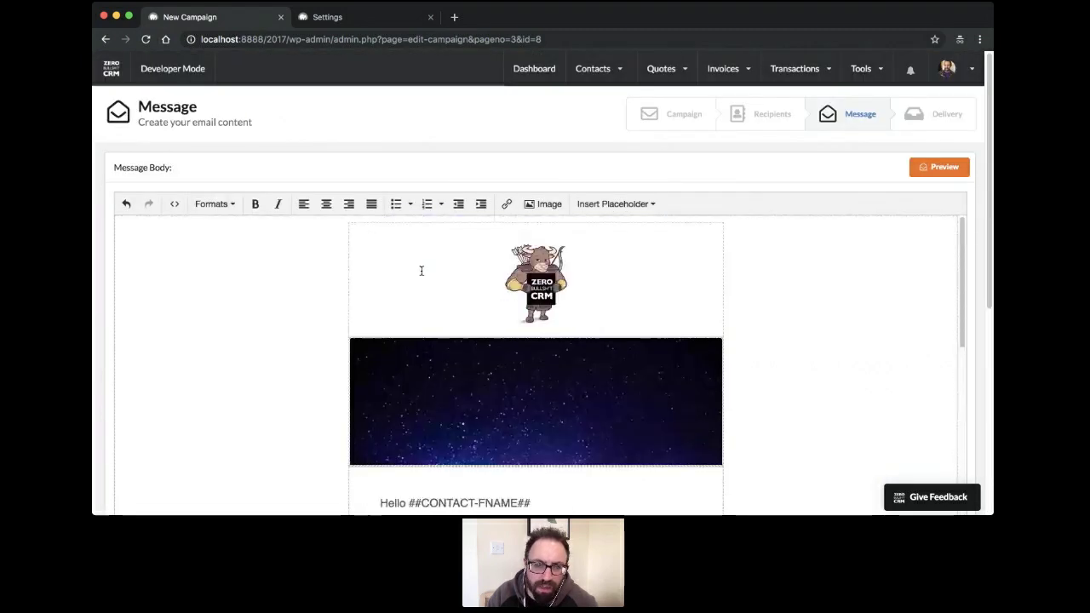
scroll(340, 344, down, 3)
scroll(339, 347, down, 4)
scroll(343, 356, down, 8)
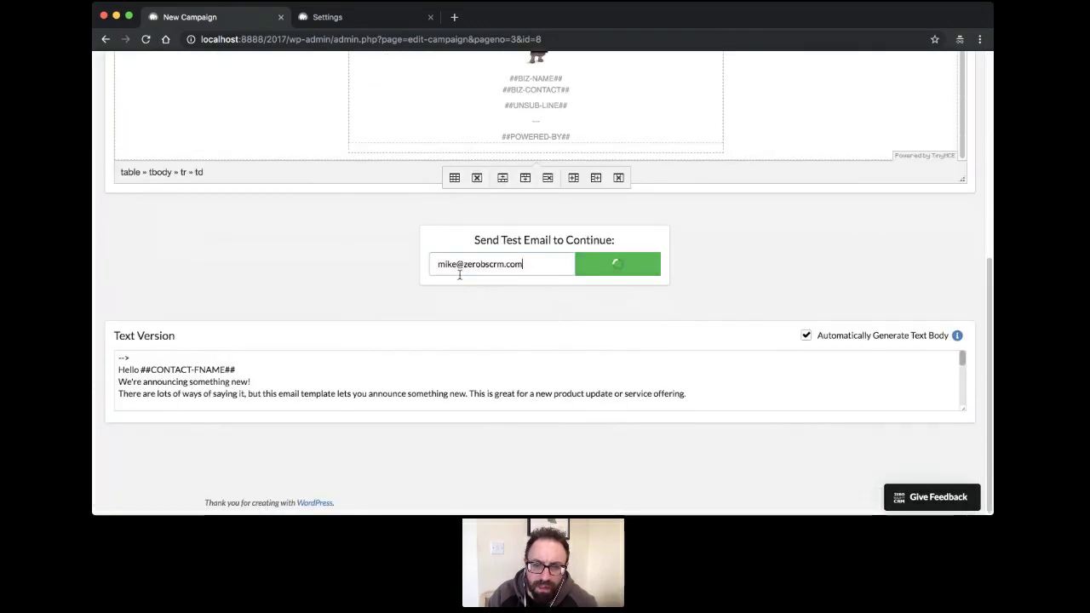
scroll(697, 267, up, 8)
scroll(692, 268, up, 10)
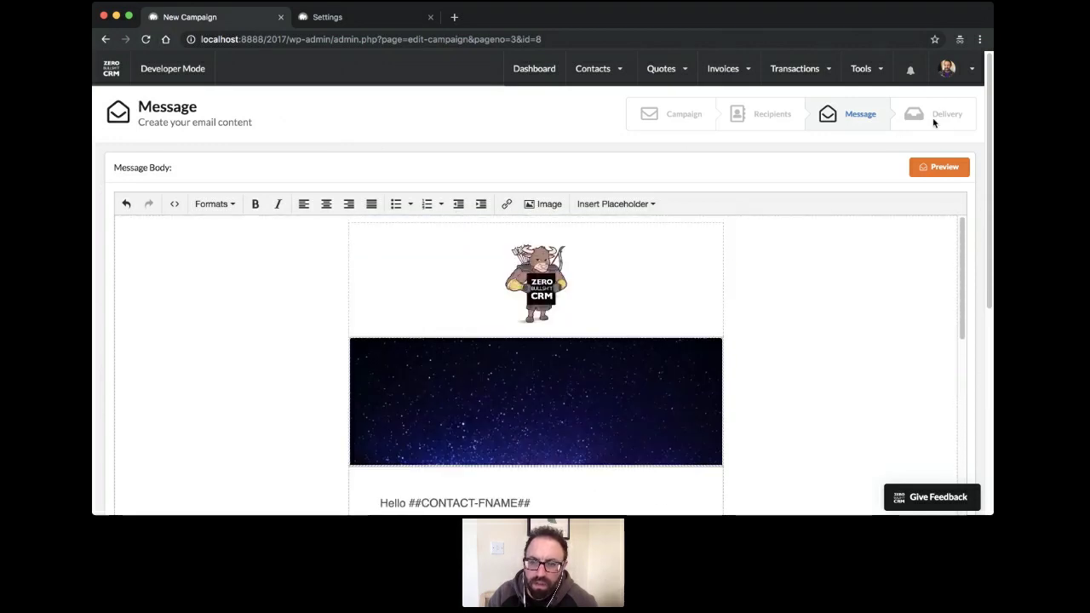
scroll(256, 153, down, 5)
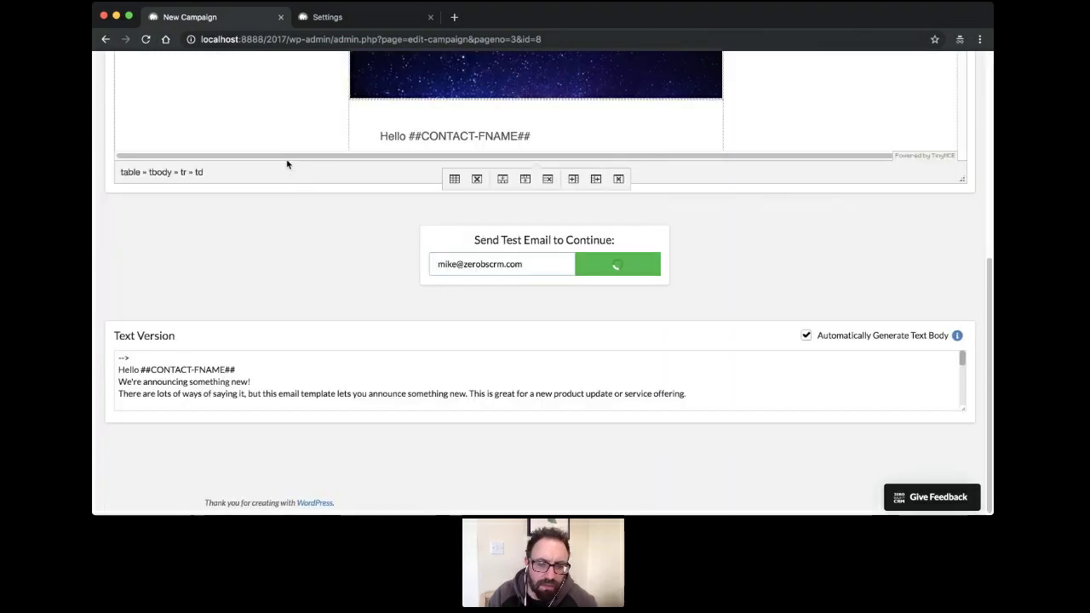
scroll(335, 294, up, 5)
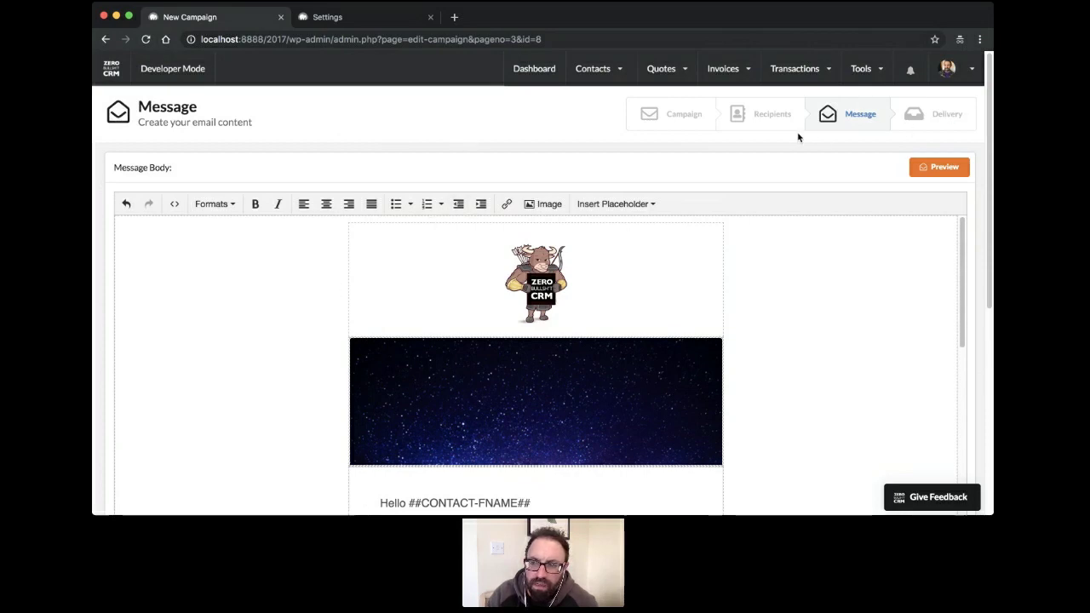
click(914, 174)
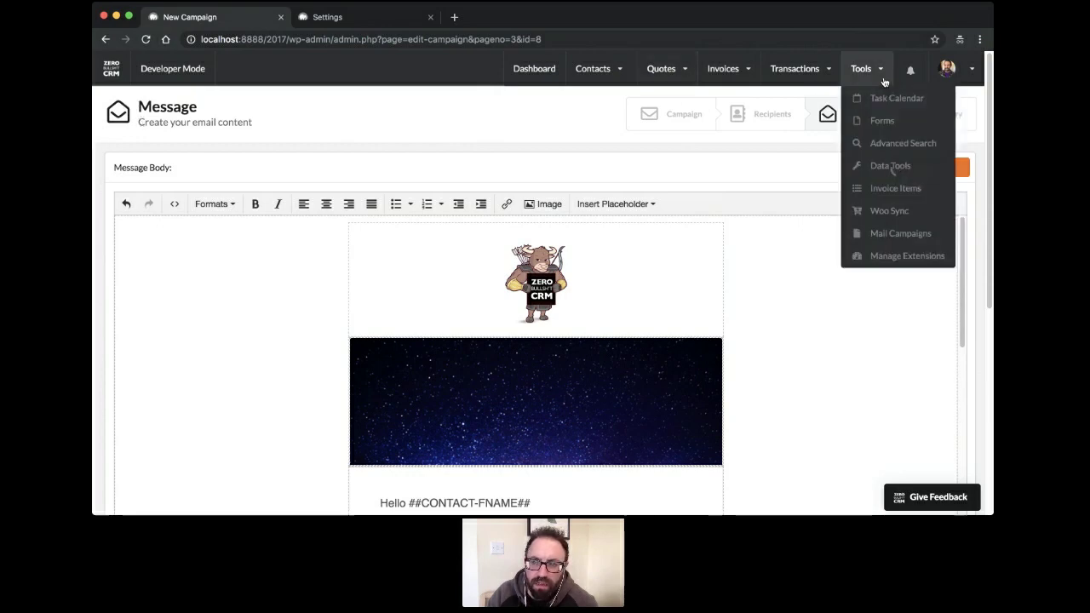
Go to Tools > Mail Campaigns and list the live and ongoing broadcasts
mouse_move(827, 77)
mouse_move(950, 70)
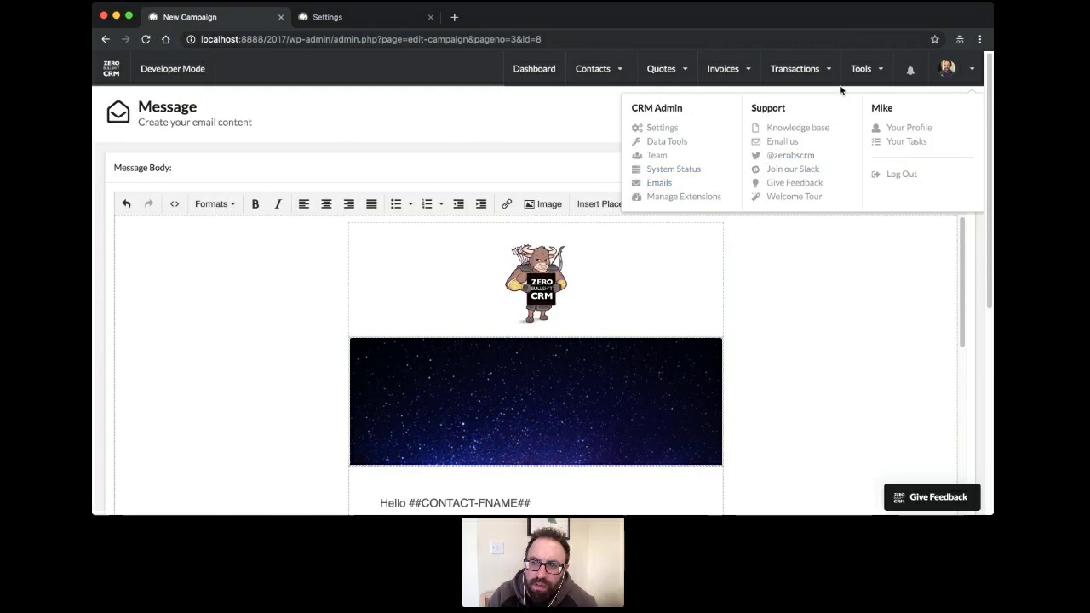
mouse_move(871, 78)
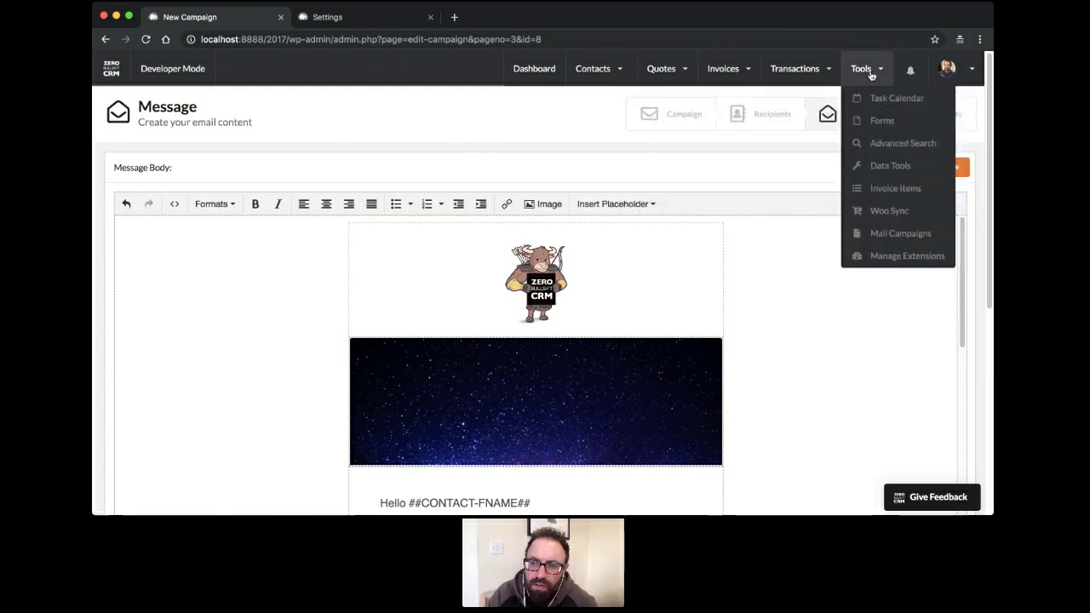
click(897, 235)
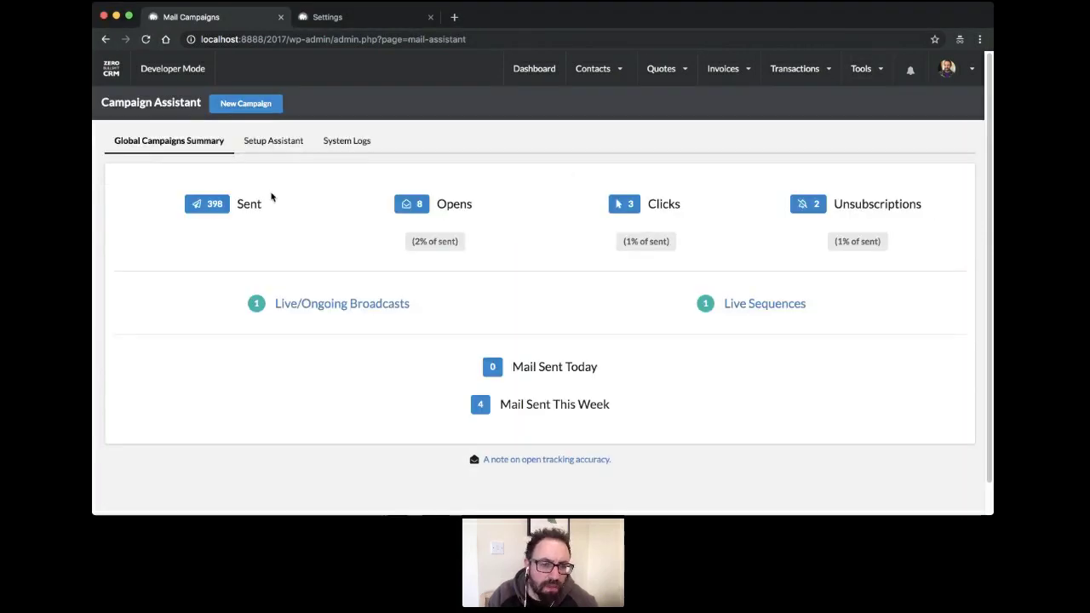
click(325, 305)
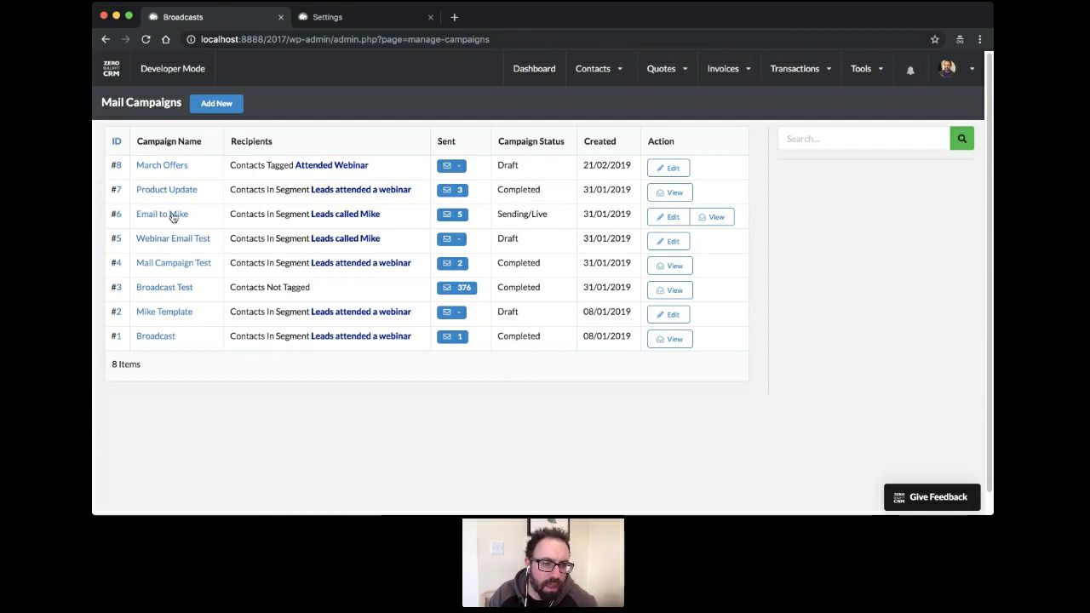
Inspect campaign #7 Product Update's stats, then return to the Mail Campaigns summary
click(661, 198)
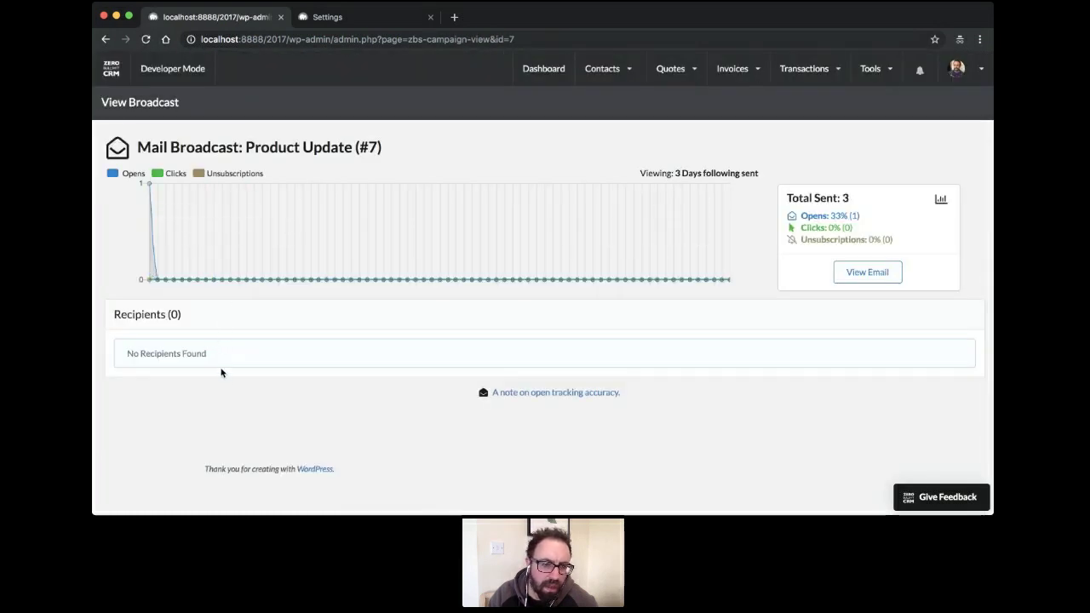
mouse_move(149, 186)
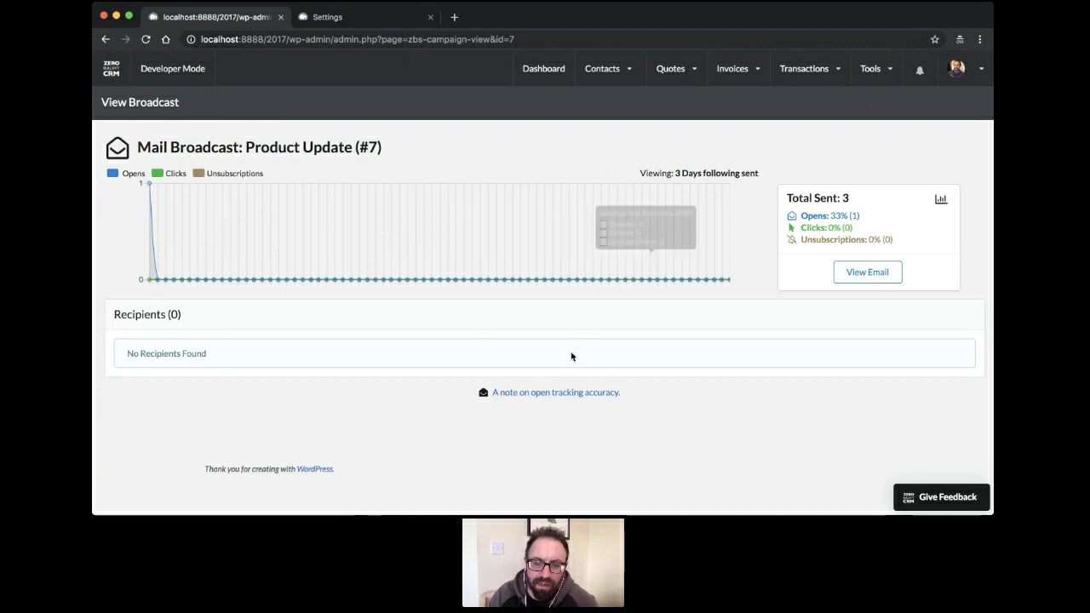
click(601, 70)
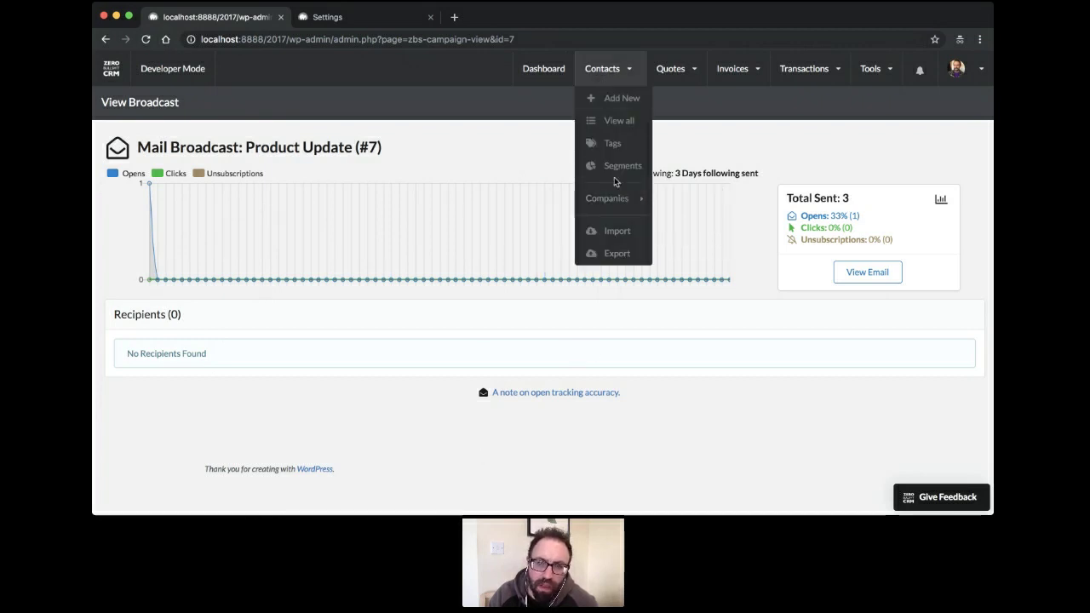
click(865, 72)
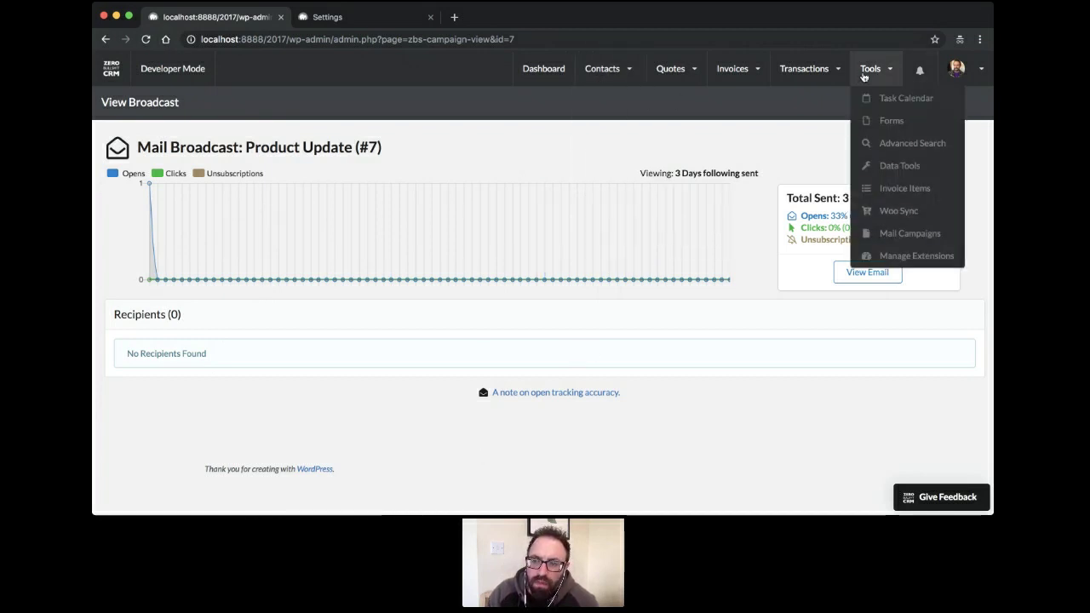
click(878, 232)
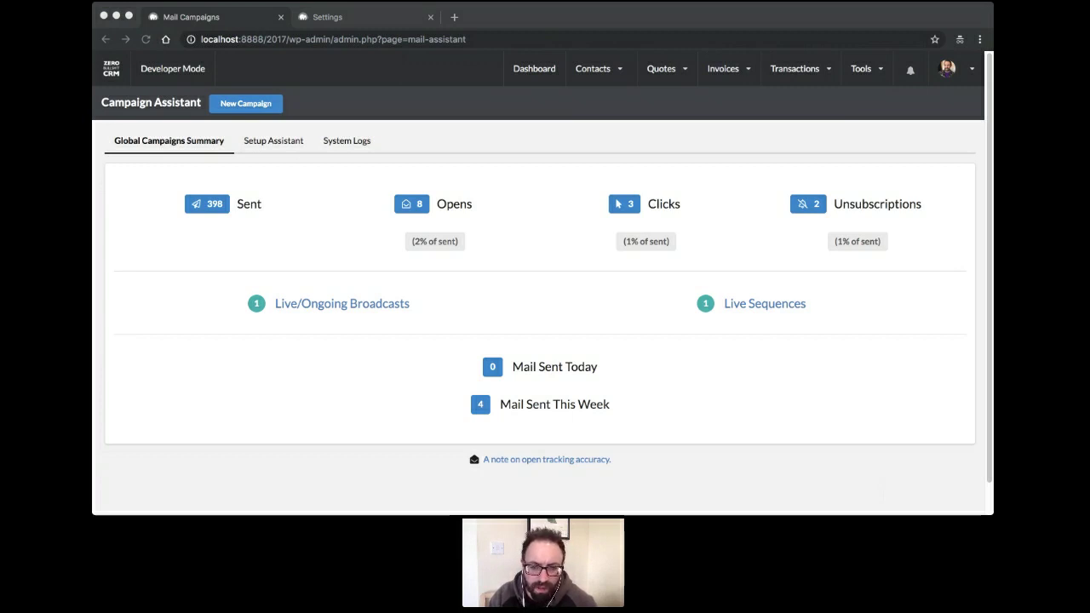
Create a new Email Sequence campaign and continue to its Campaign setup step
click(436, 326)
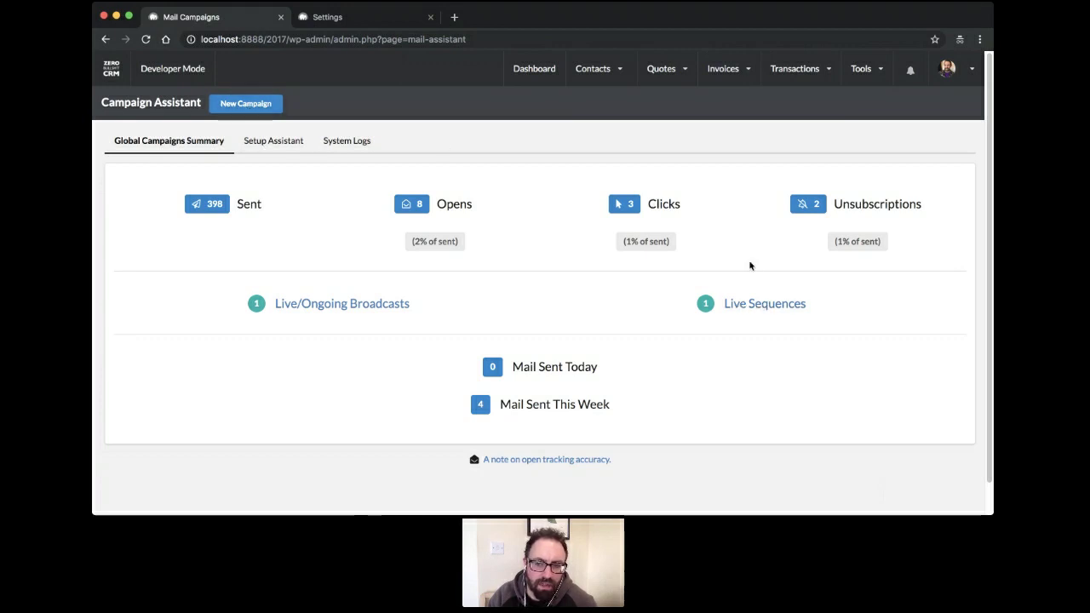
click(246, 103)
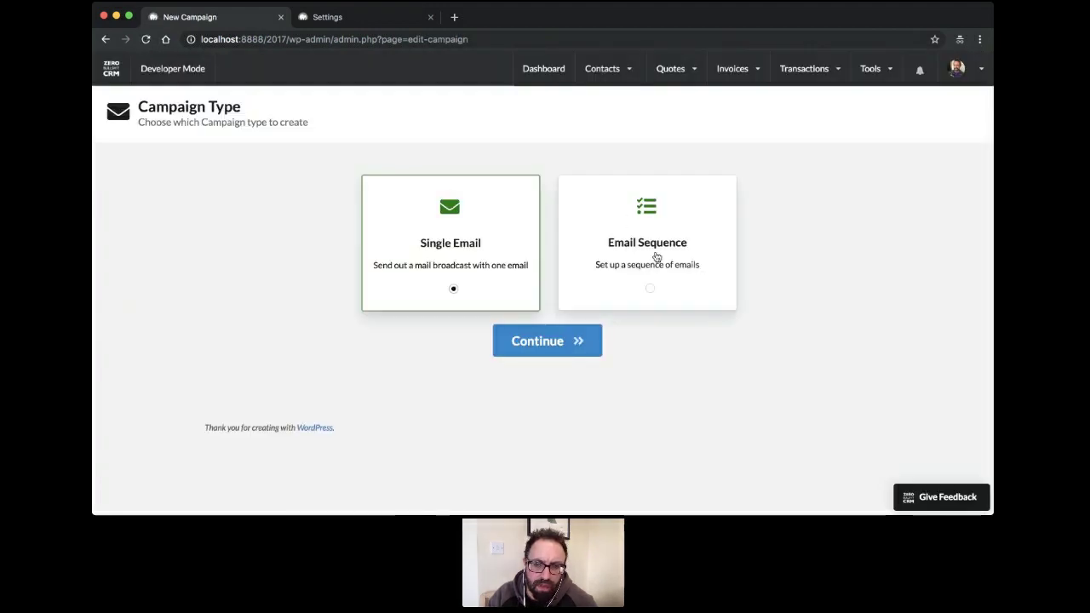
click(652, 280)
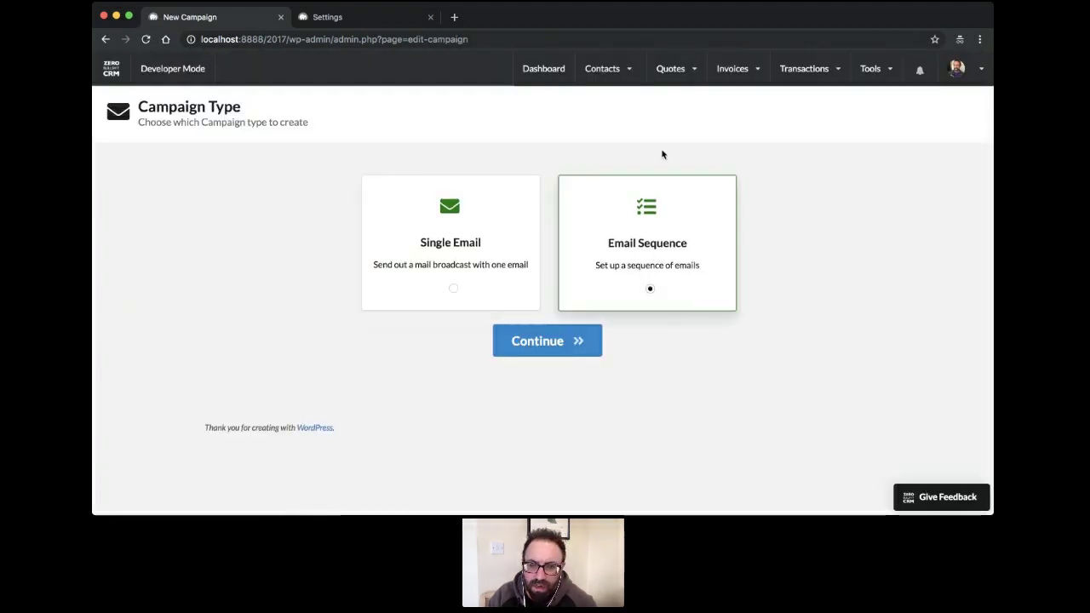
click(543, 347)
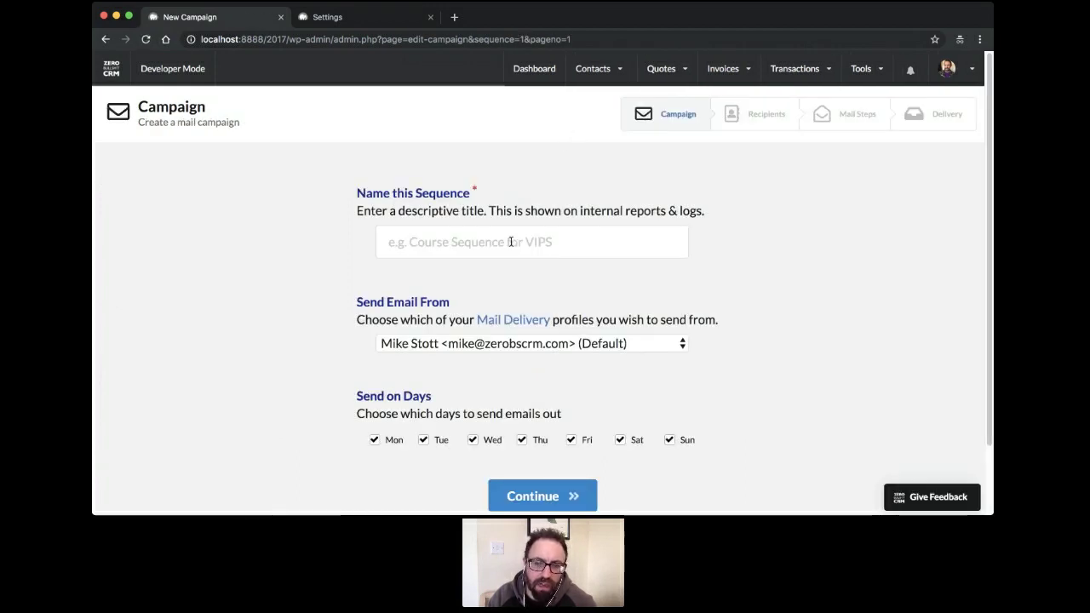
Enter 'Sequence for all Mike Leads' as the sequence name and continue to Recipients
click(484, 254)
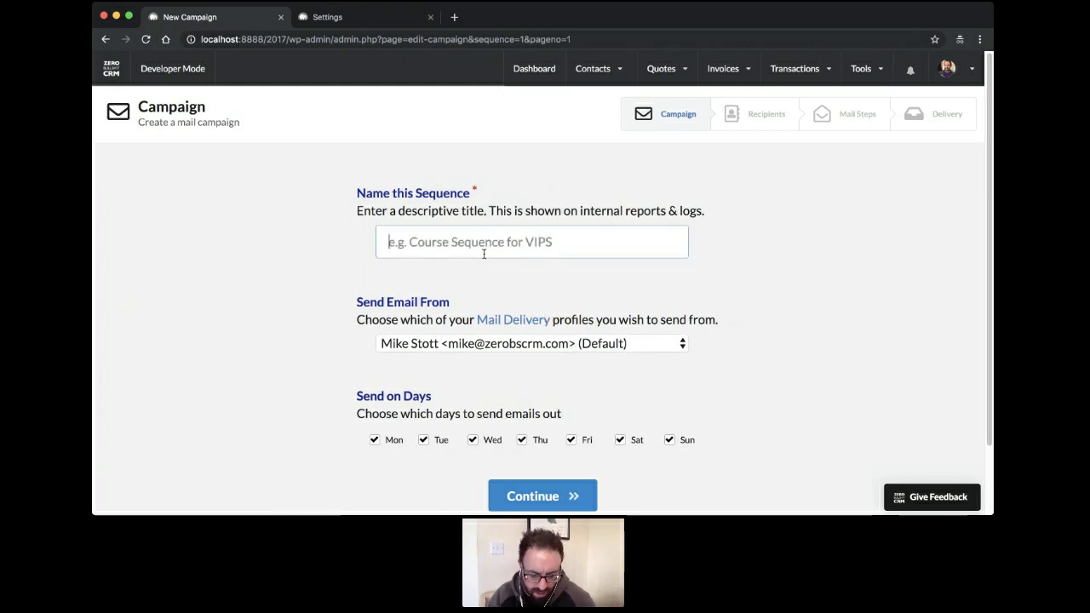
text(Seque)
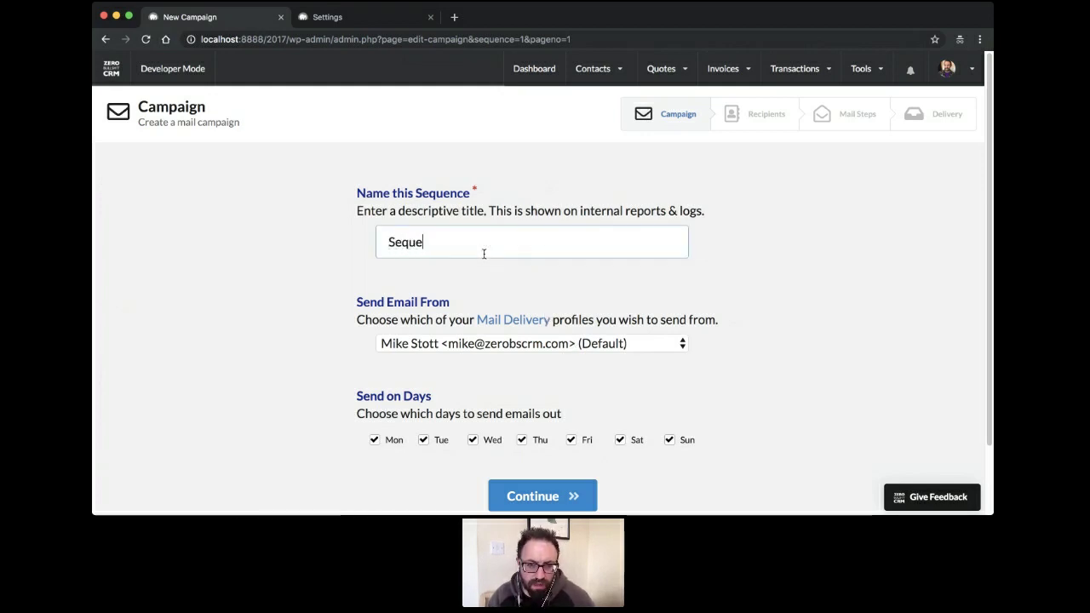
text(nce for all)
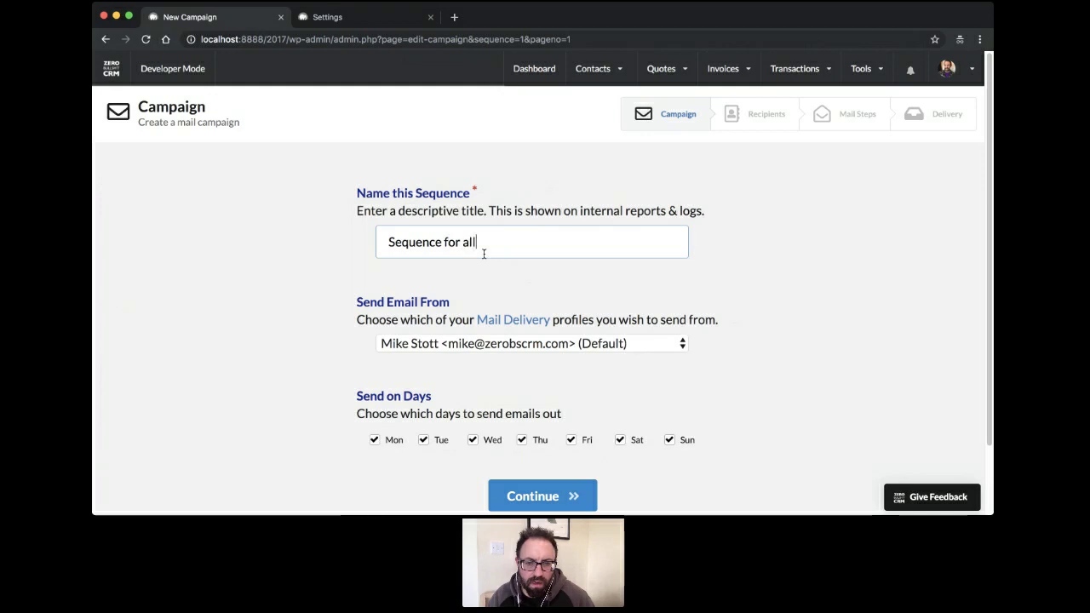
text( Mike LEad)
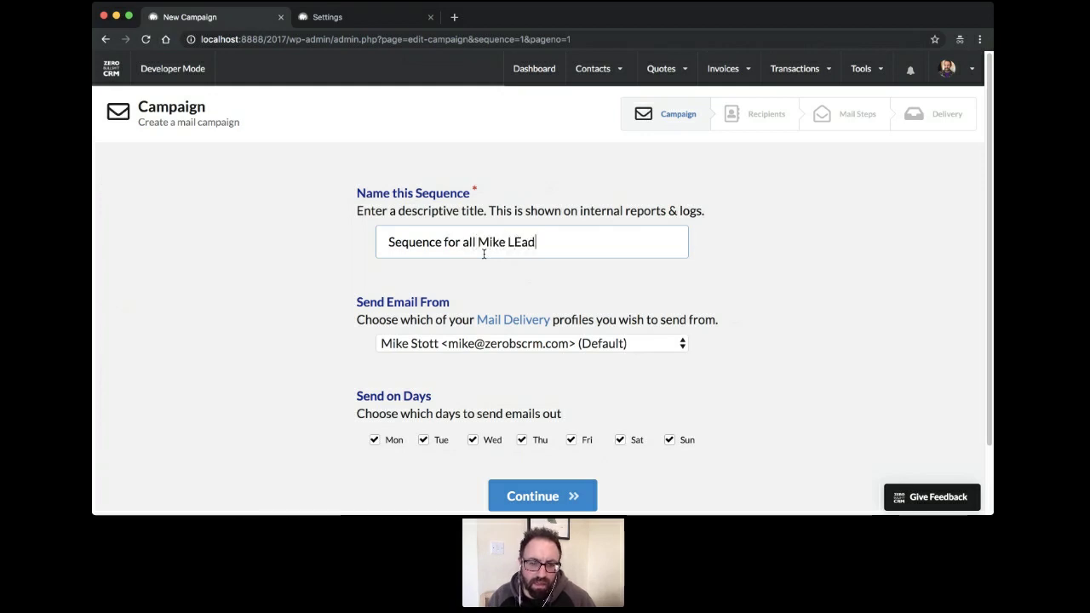
key(BackSpace)
key(BackSpace)
key(BackSpace)
text(eads)
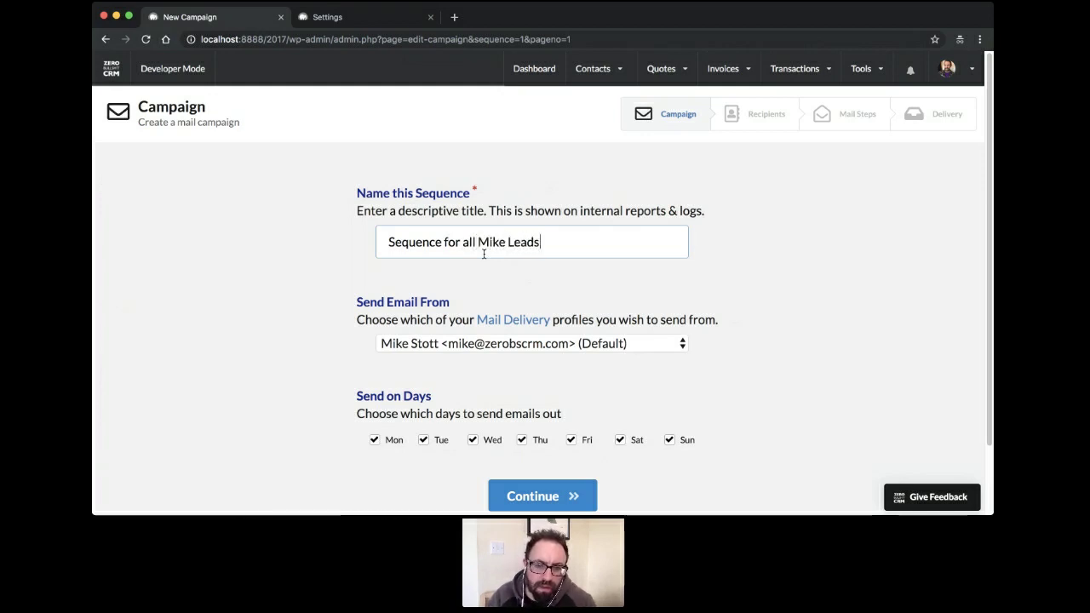
scroll(533, 366, down, 2)
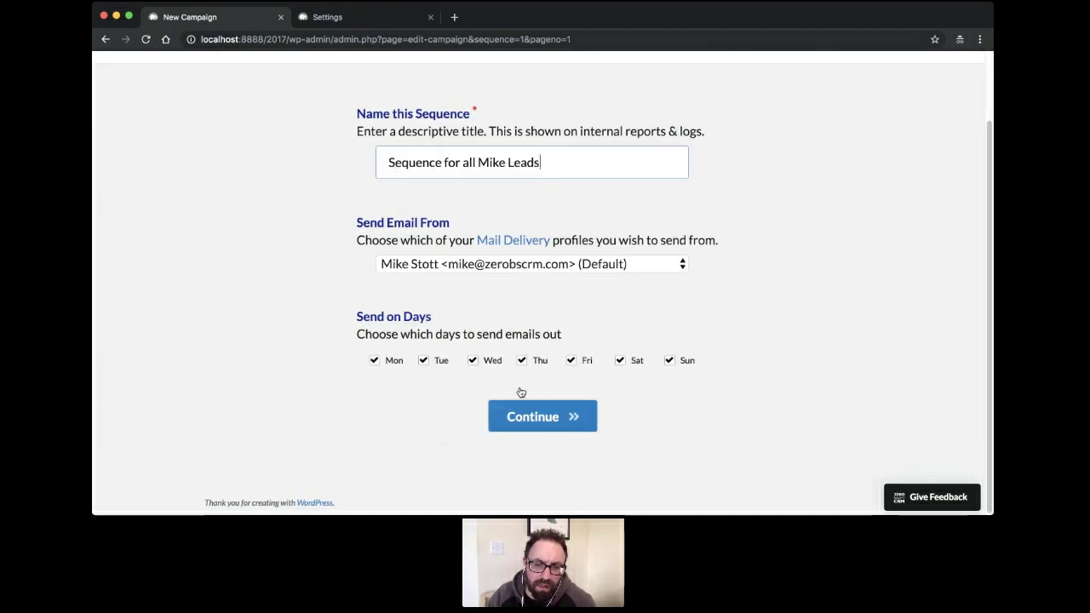
click(540, 414)
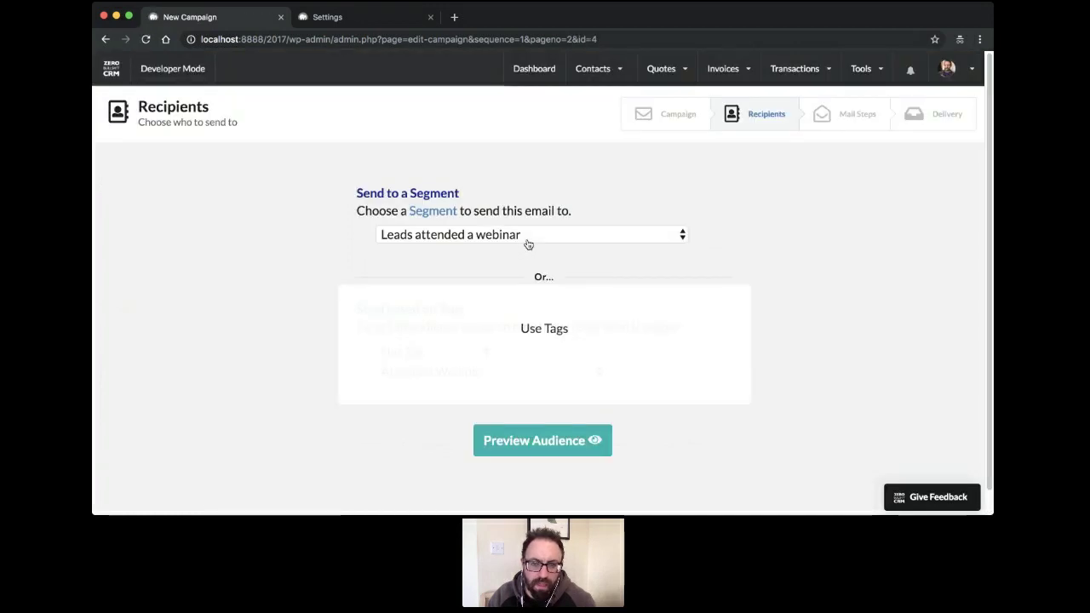
Choose the Leads called Mike segment and review its conditions in a new tab
click(441, 258)
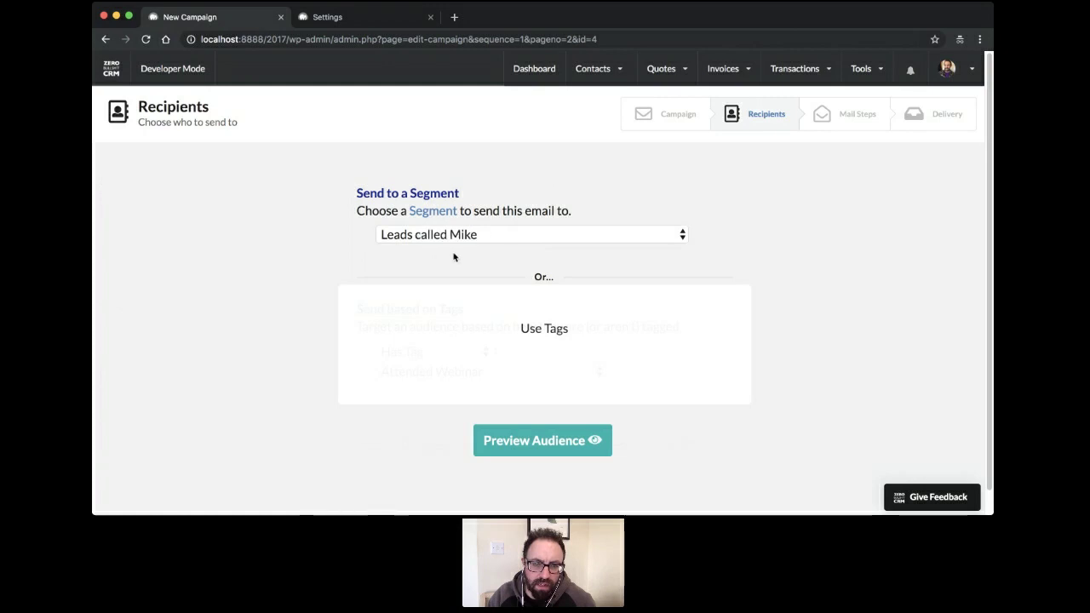
super+click(432, 212)
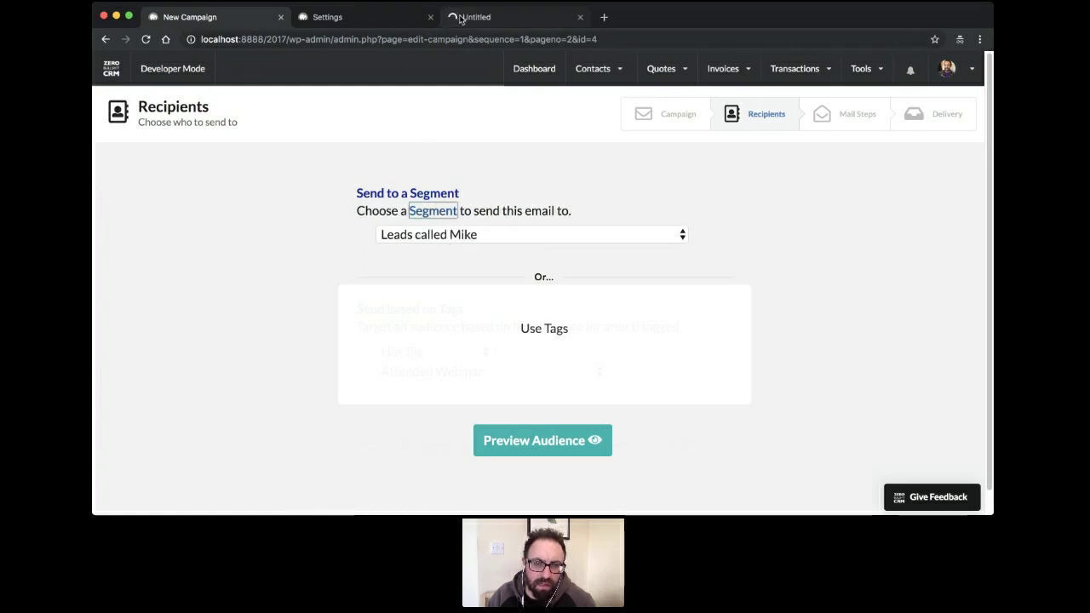
drag(449, 15, 349, 29)
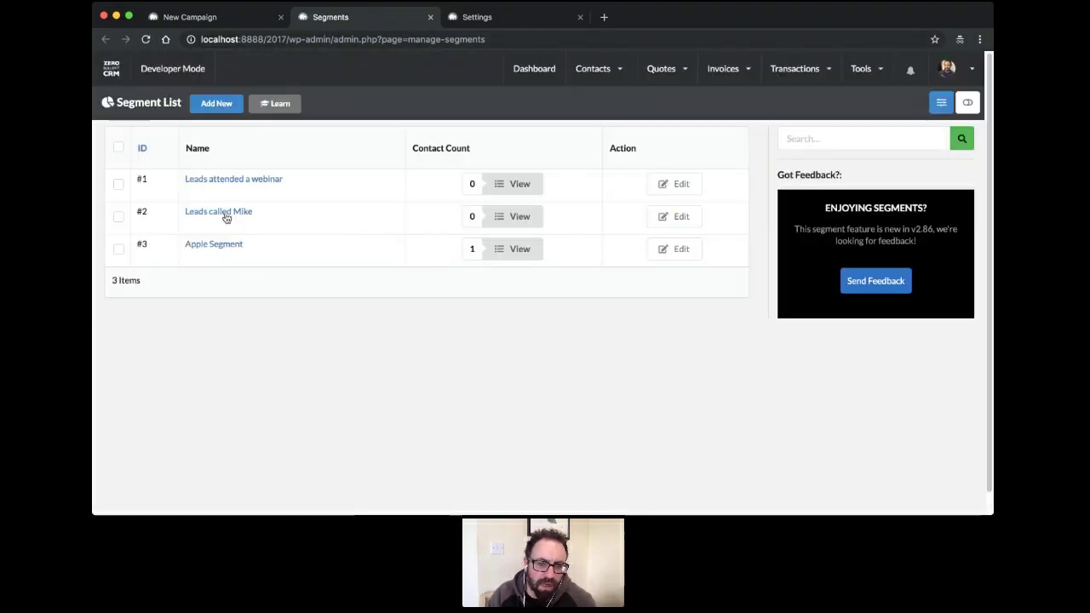
click(225, 215)
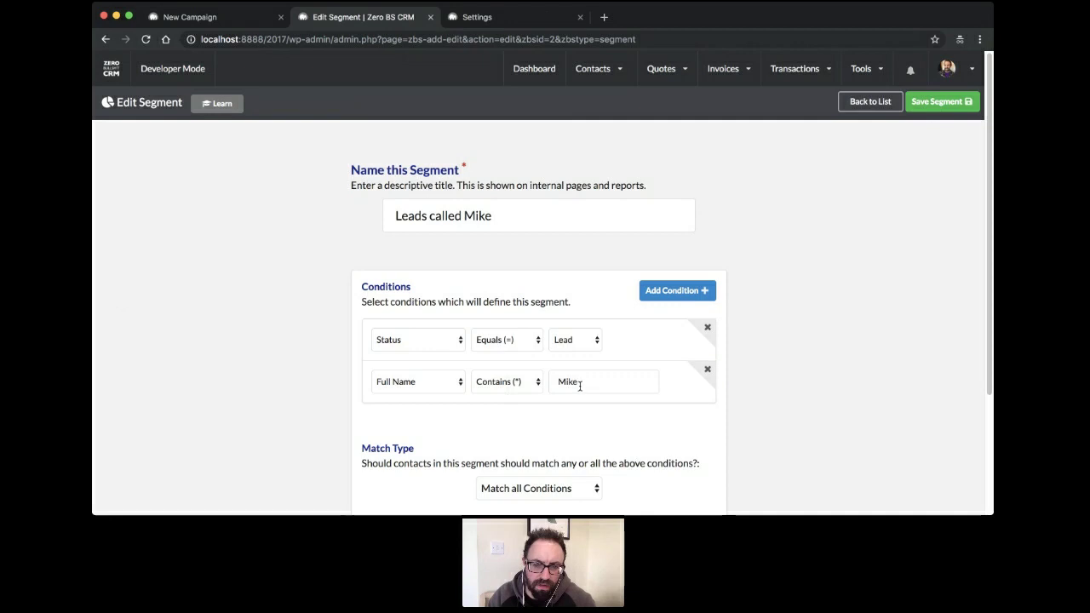
scroll(399, 403, down, 3)
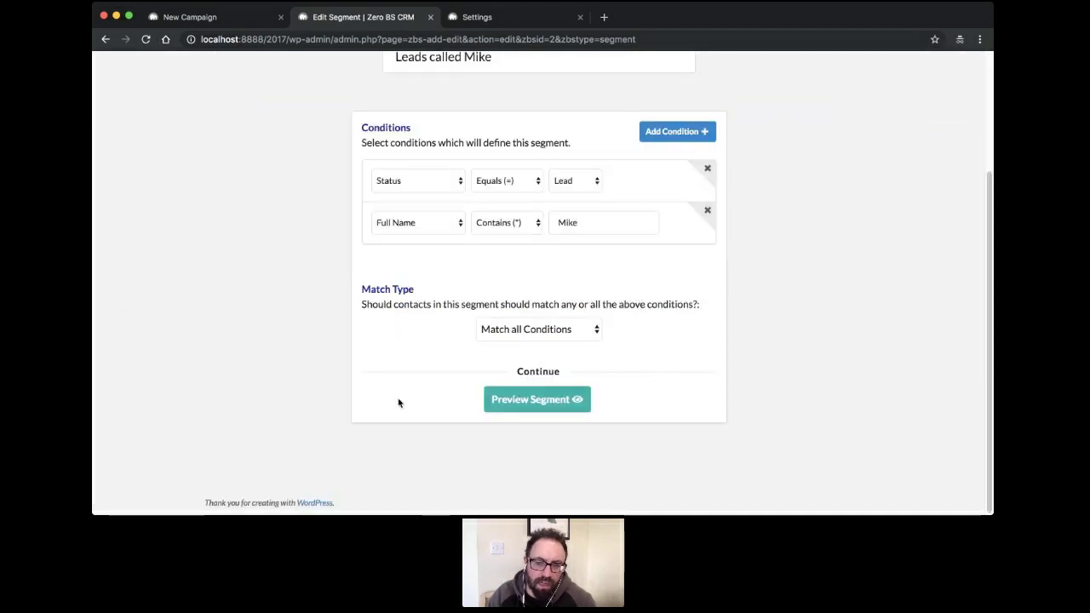
scroll(608, 217, up, 3)
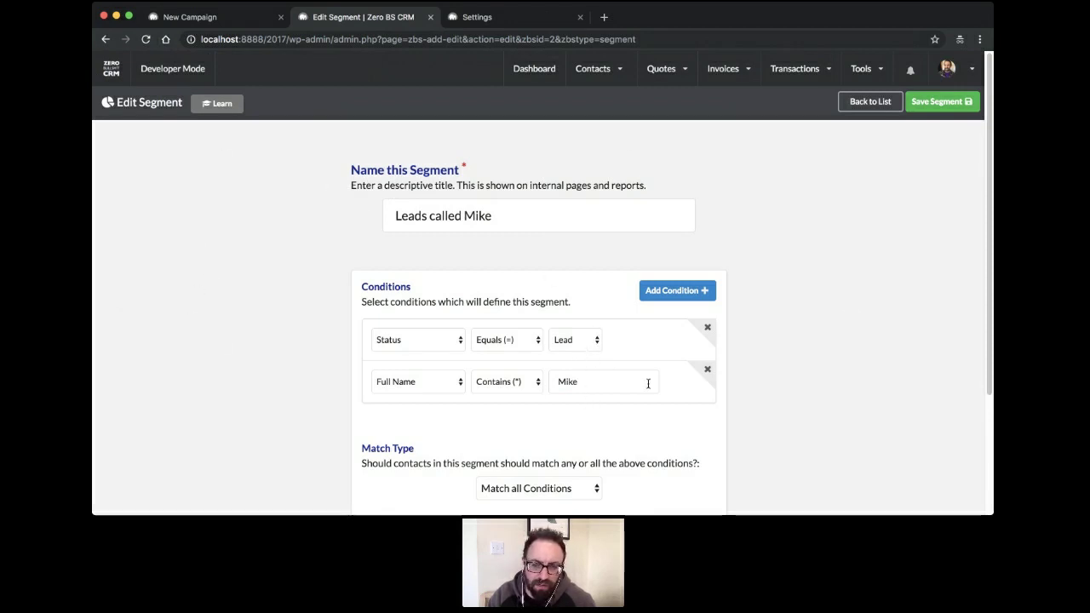
scroll(528, 332, down, 3)
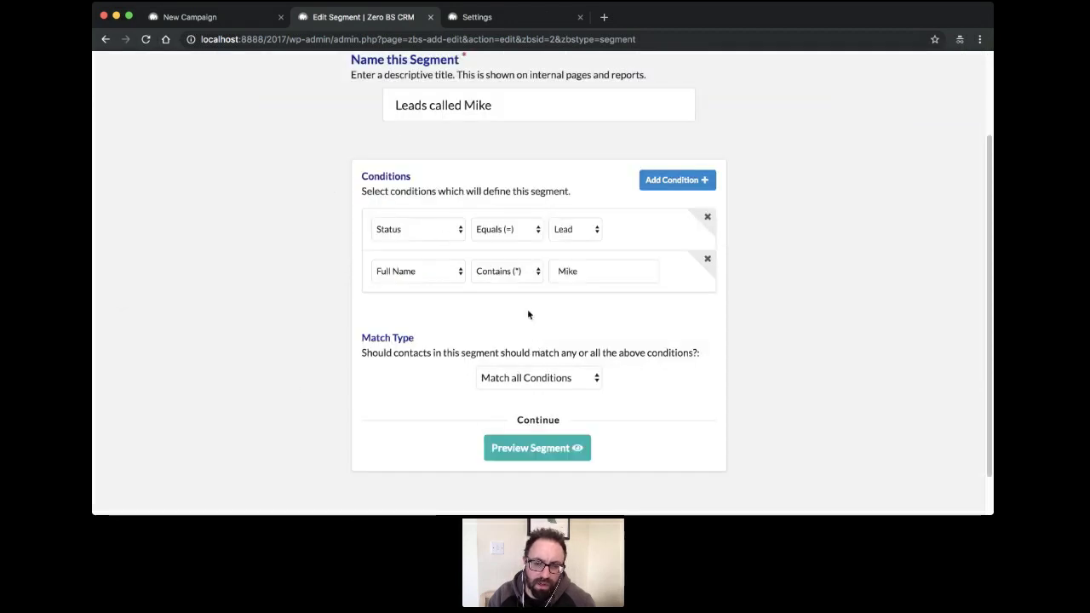
scroll(467, 213, up, 3)
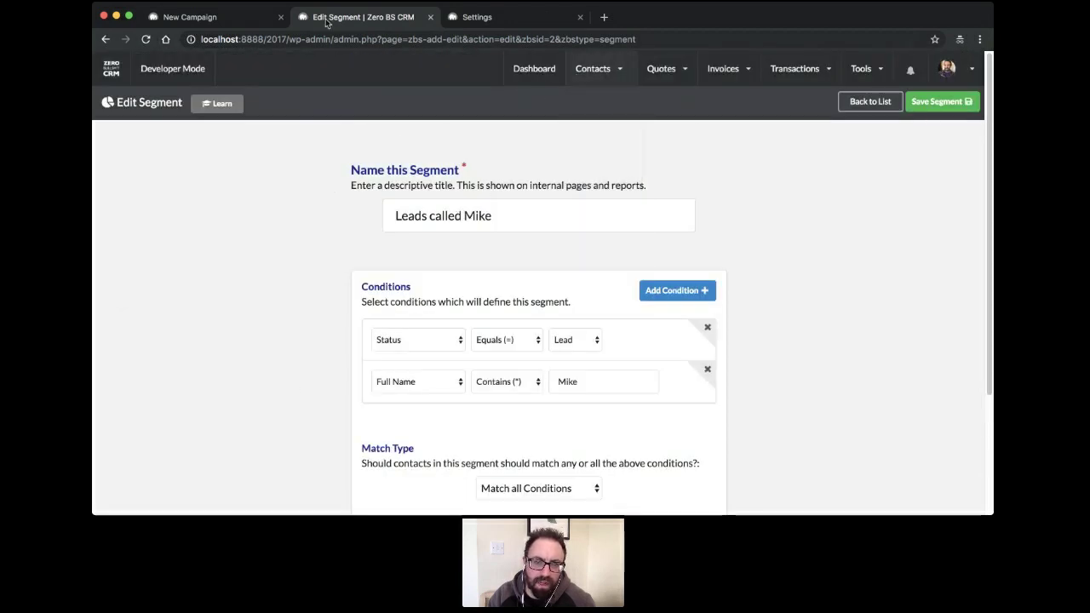
Preview the segment's audience, reload the recipients page, and return to the segment tab
click(236, 19)
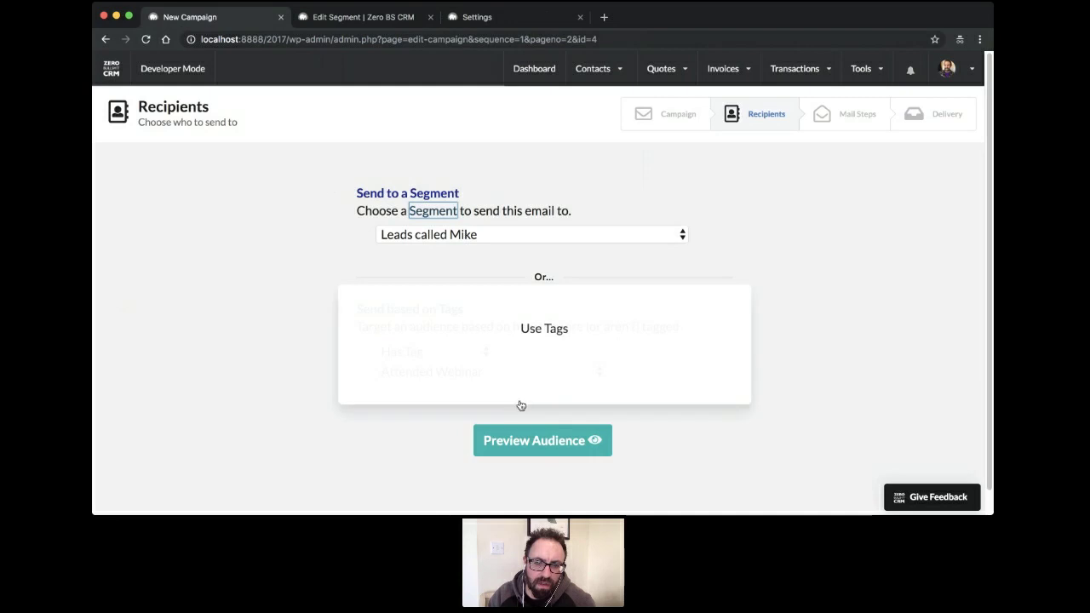
click(547, 443)
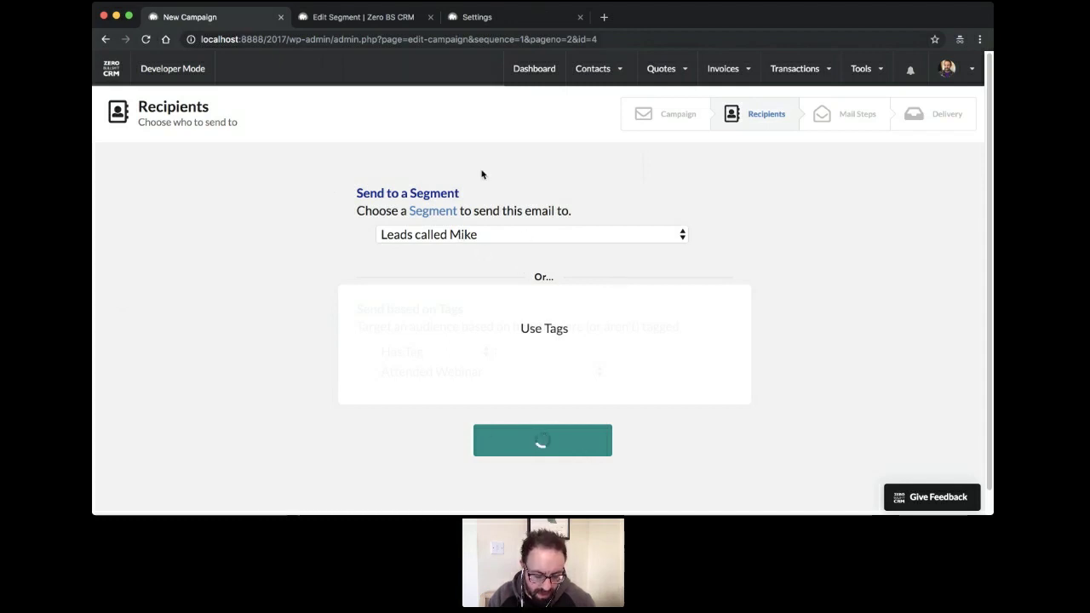
click(651, 34)
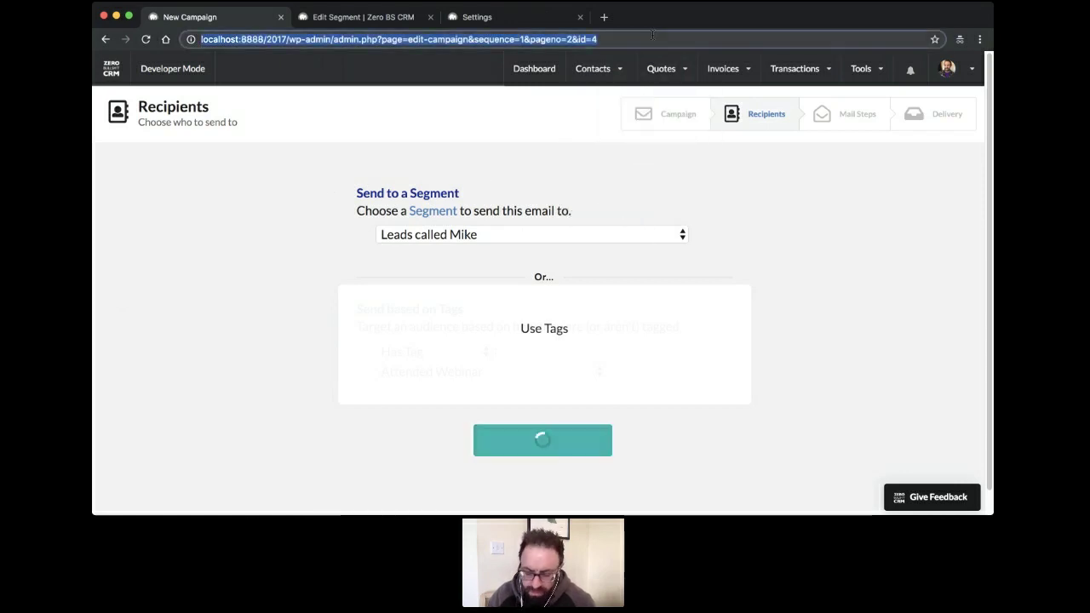
key(Return)
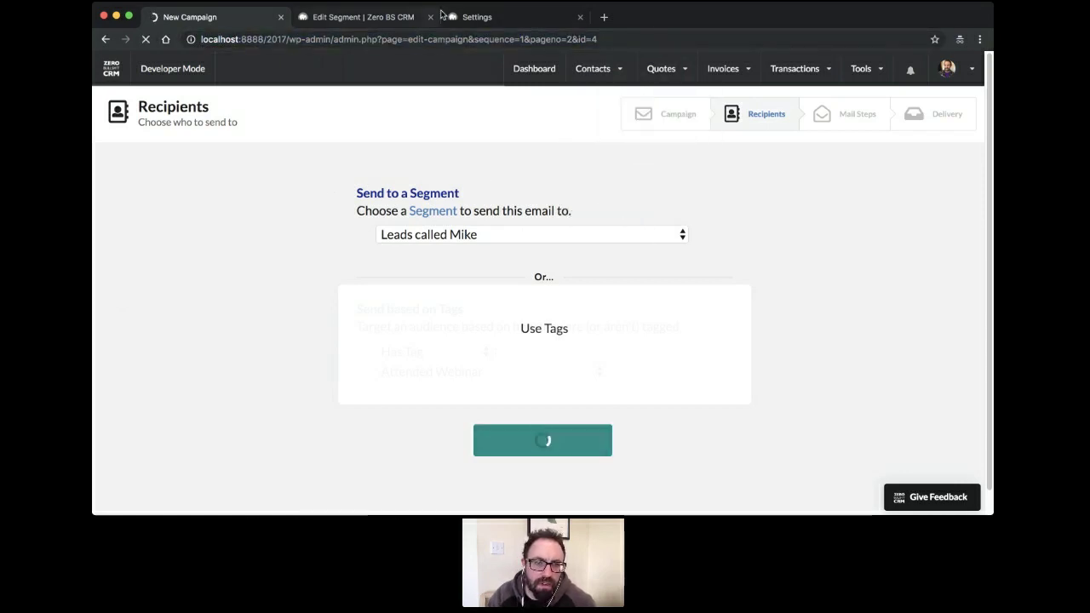
click(345, 17)
mouse_move(593, 69)
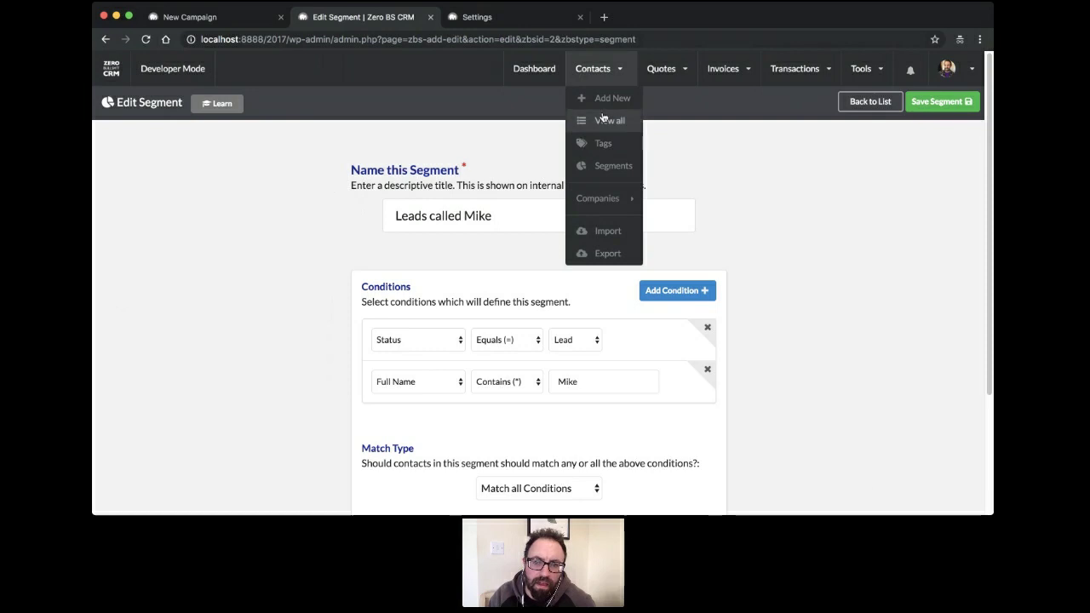
Add a new contact with an e-mail, status Lead, prefix Mr, and first and last name
click(585, 173)
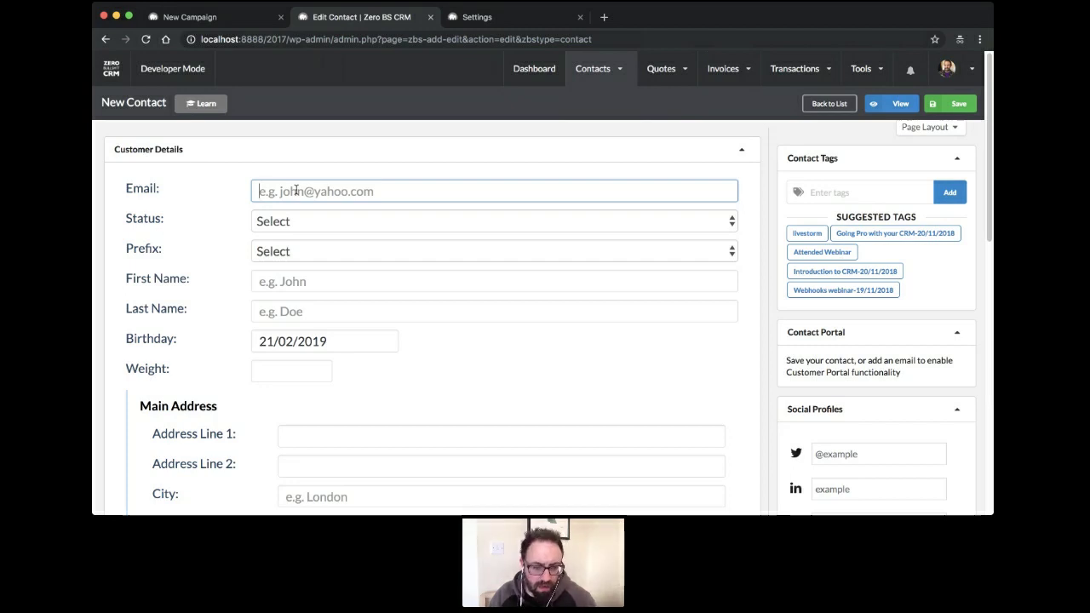
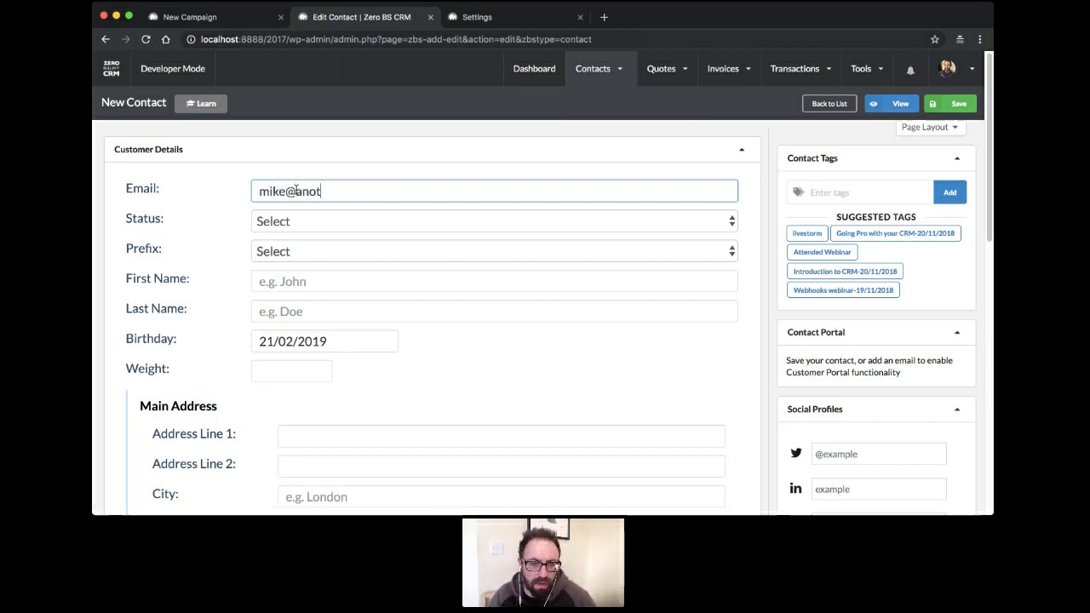
key(Tab)
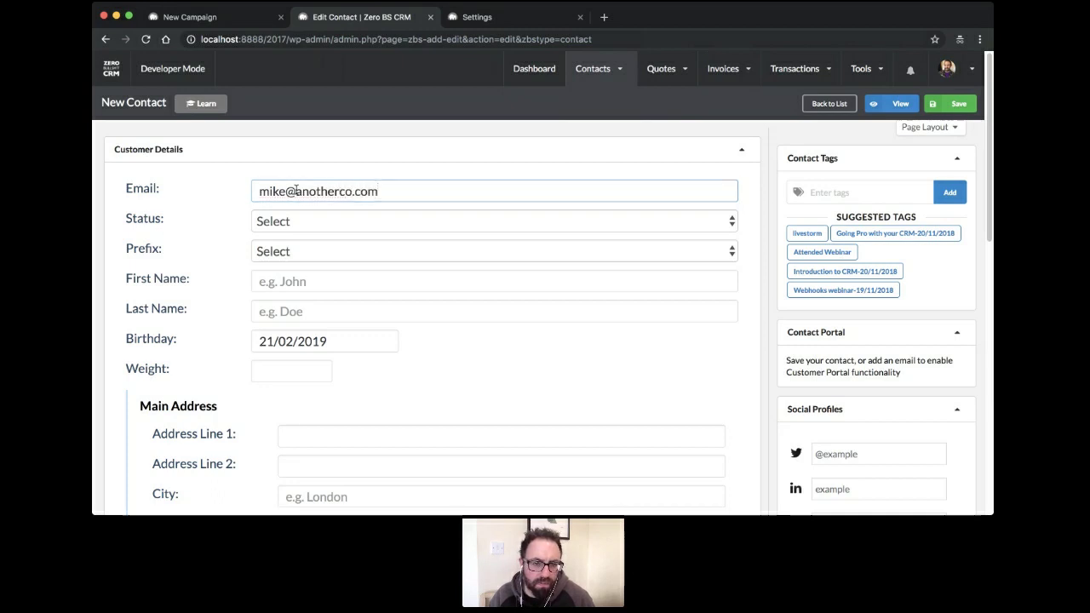
key(l)
click(345, 266)
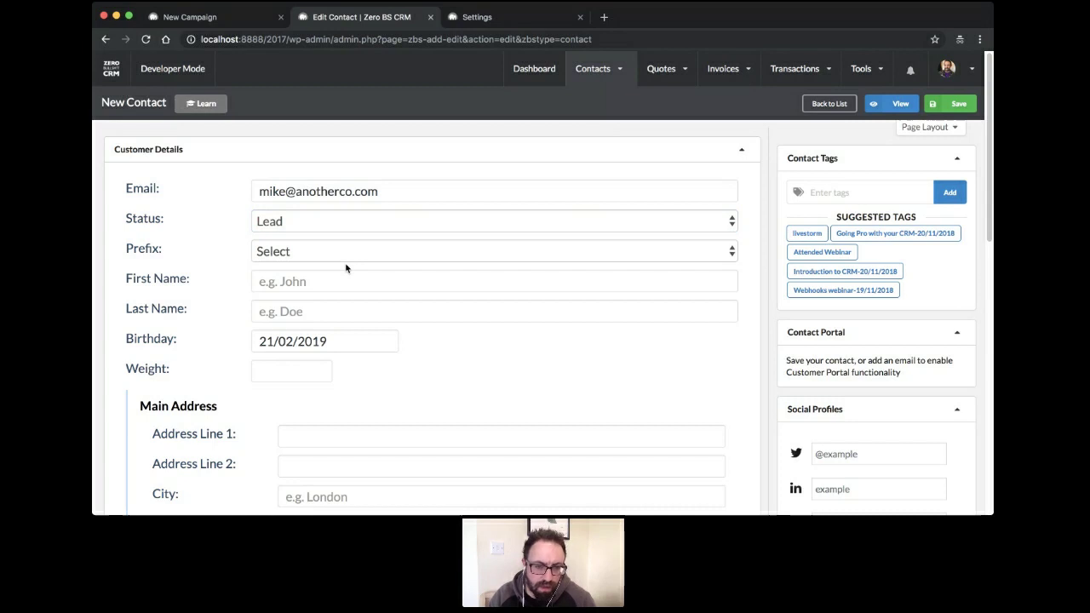
key(m)
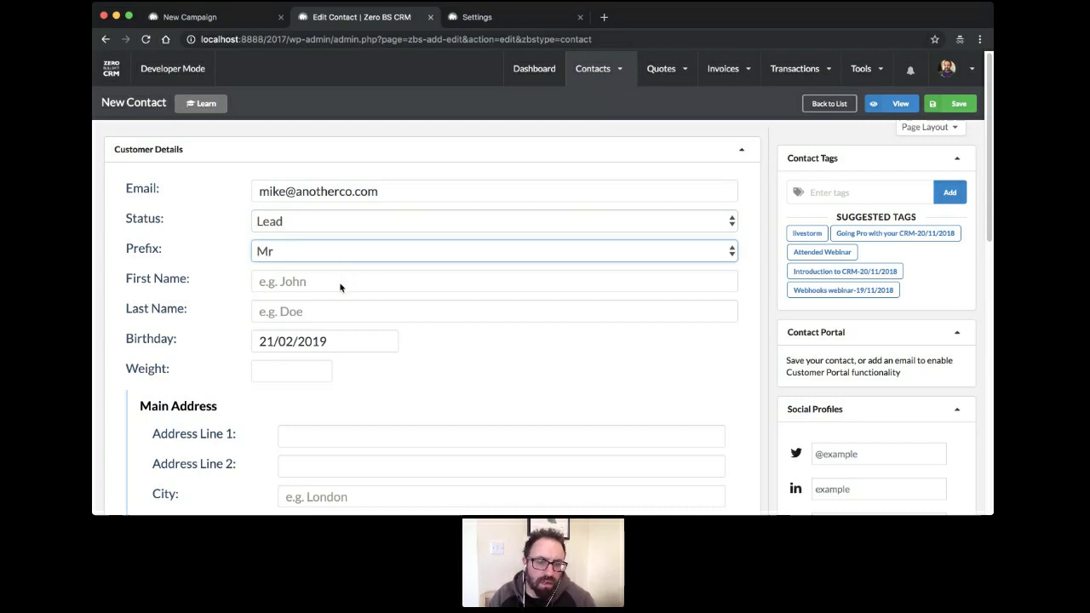
click(320, 280)
key(Tab)
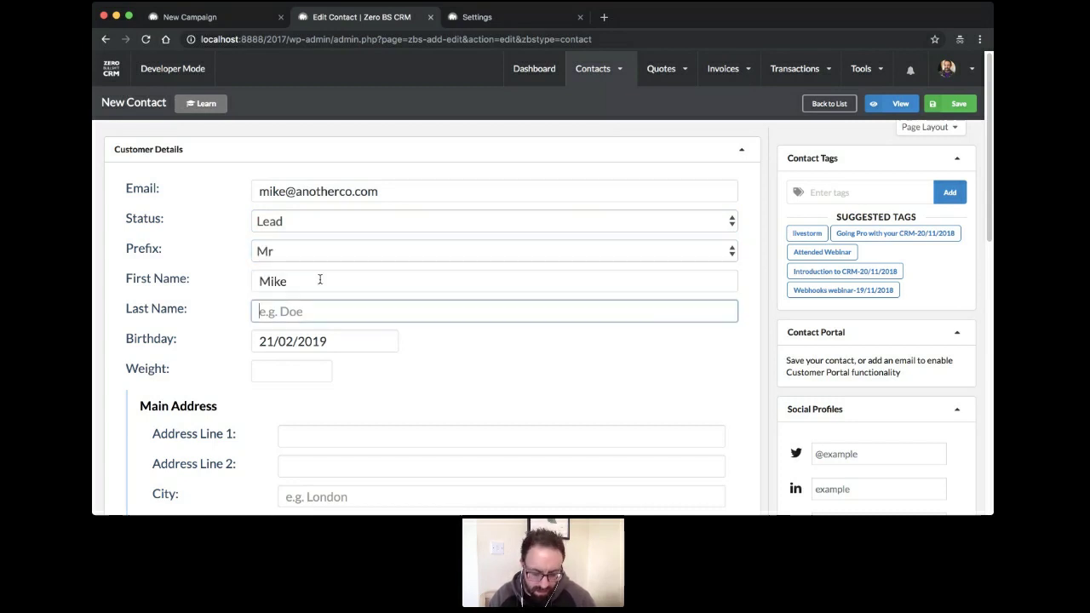
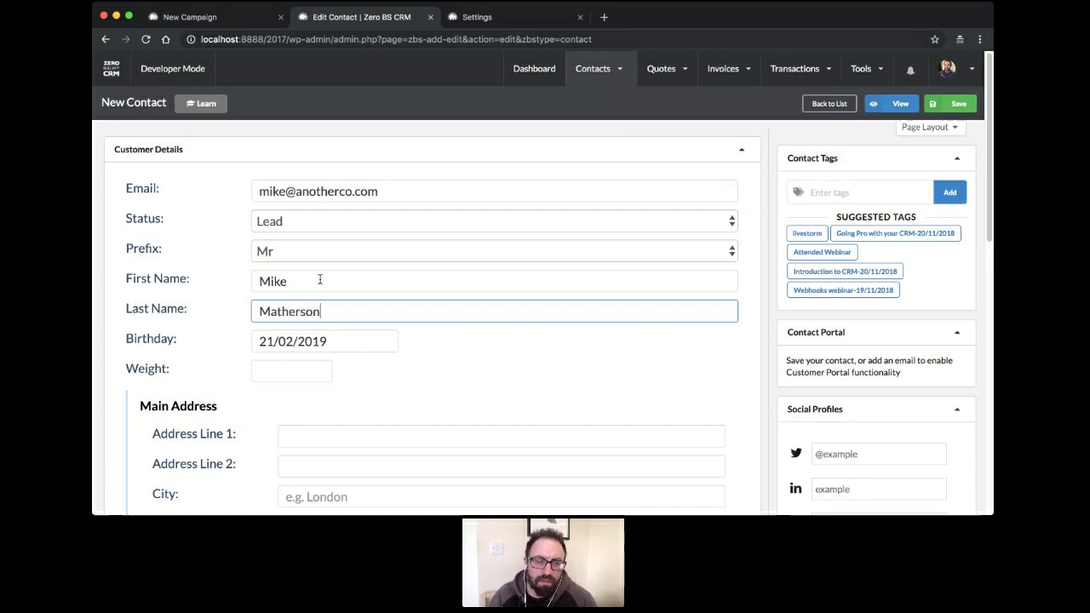
Save the new contact and return to the campaign's Recipients step
scroll(313, 319, down, 10)
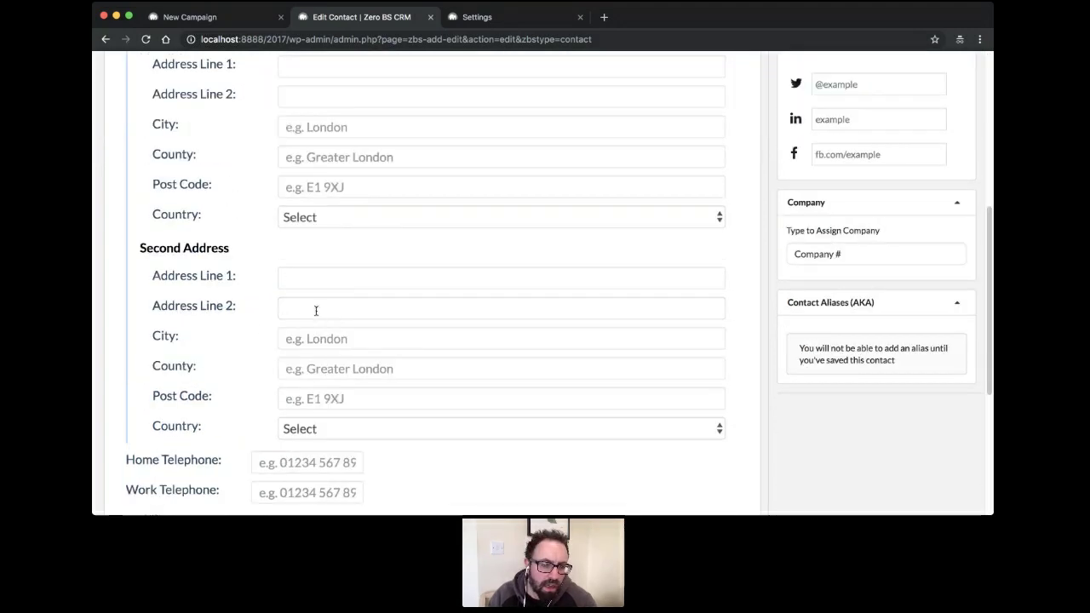
scroll(316, 326, up, 10)
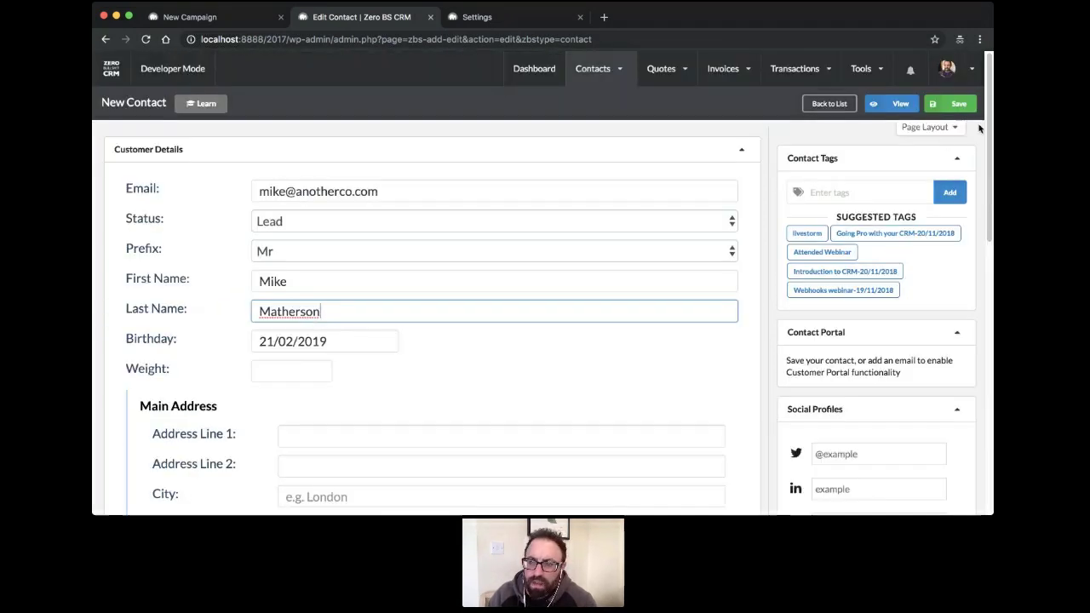
click(947, 104)
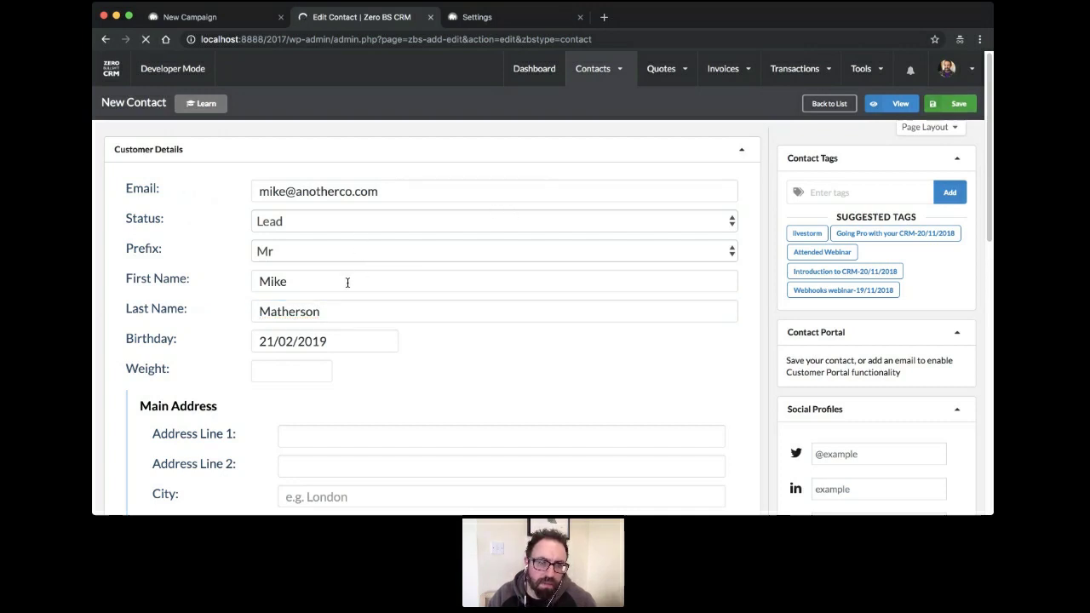
click(226, 19)
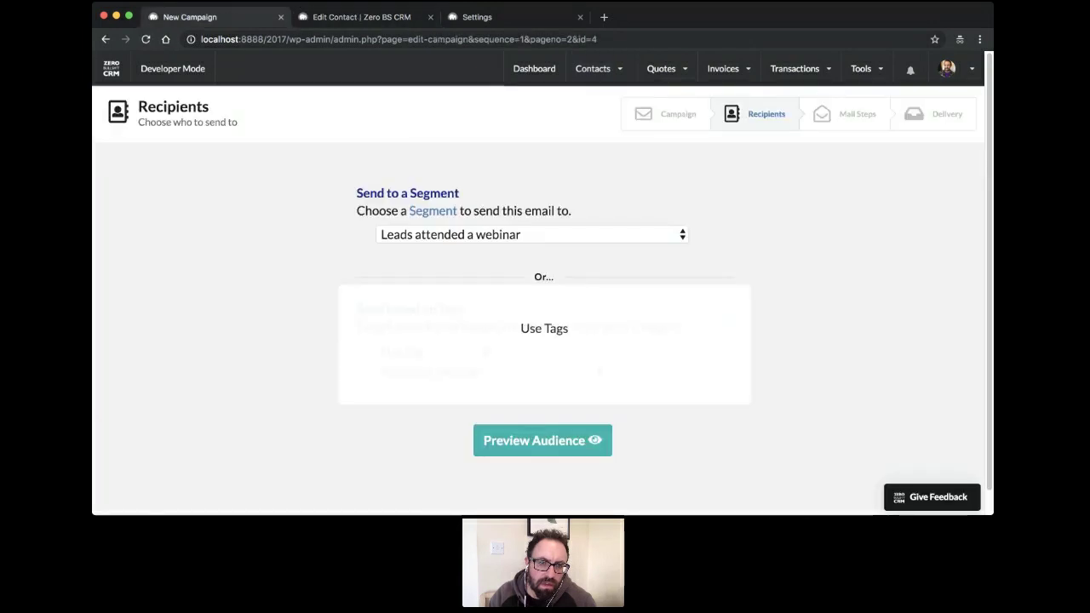
Check the saved contact record, then return to the campaign's recipients page
click(358, 19)
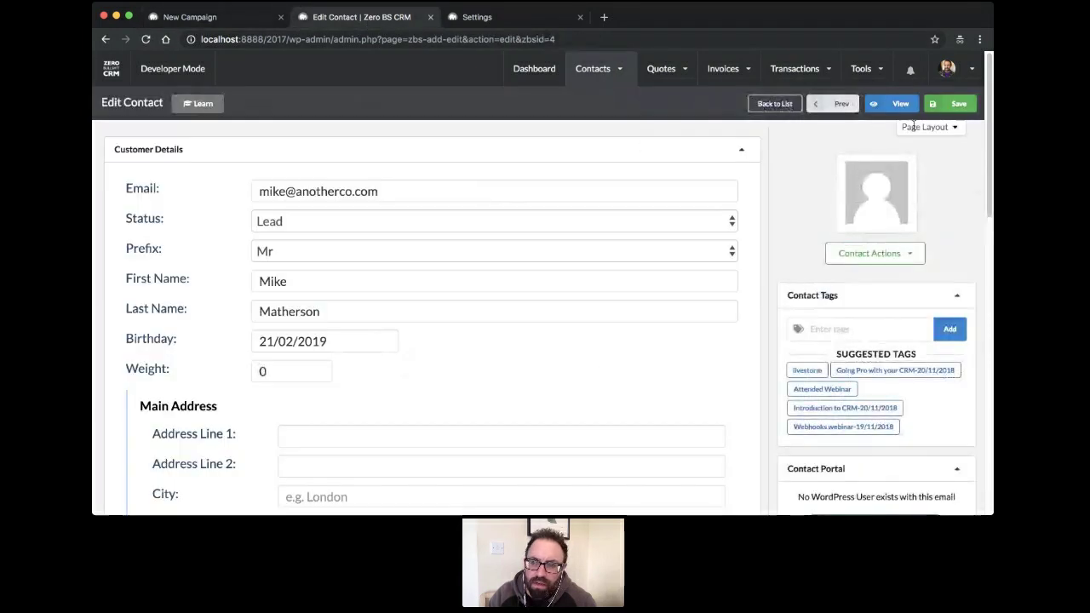
click(895, 104)
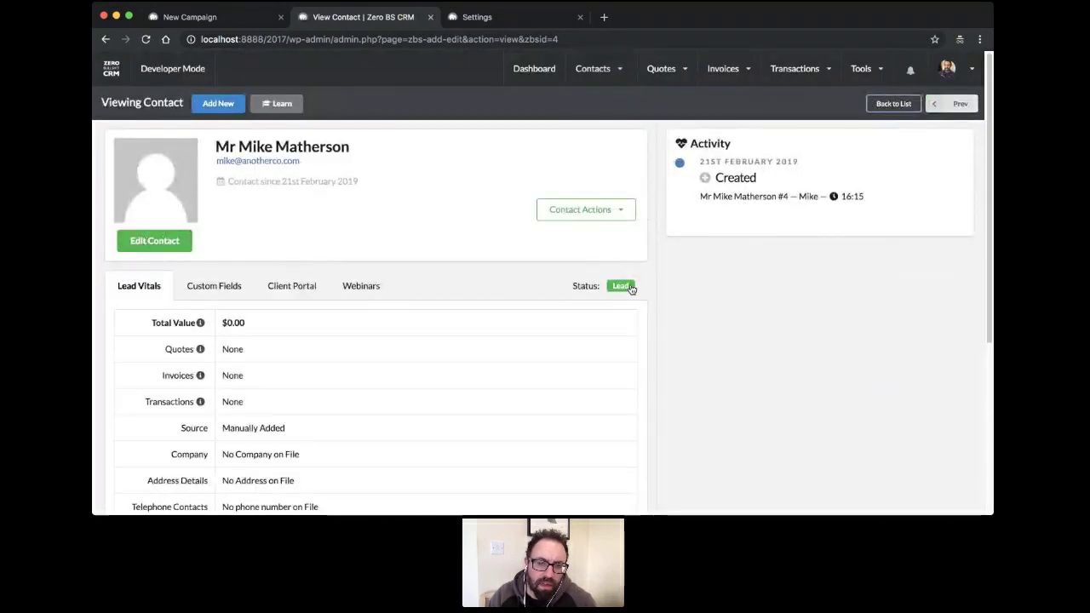
click(235, 20)
Target the 'Leads called Mike' segment, preview its 1 matching contact, and continue
click(574, 233)
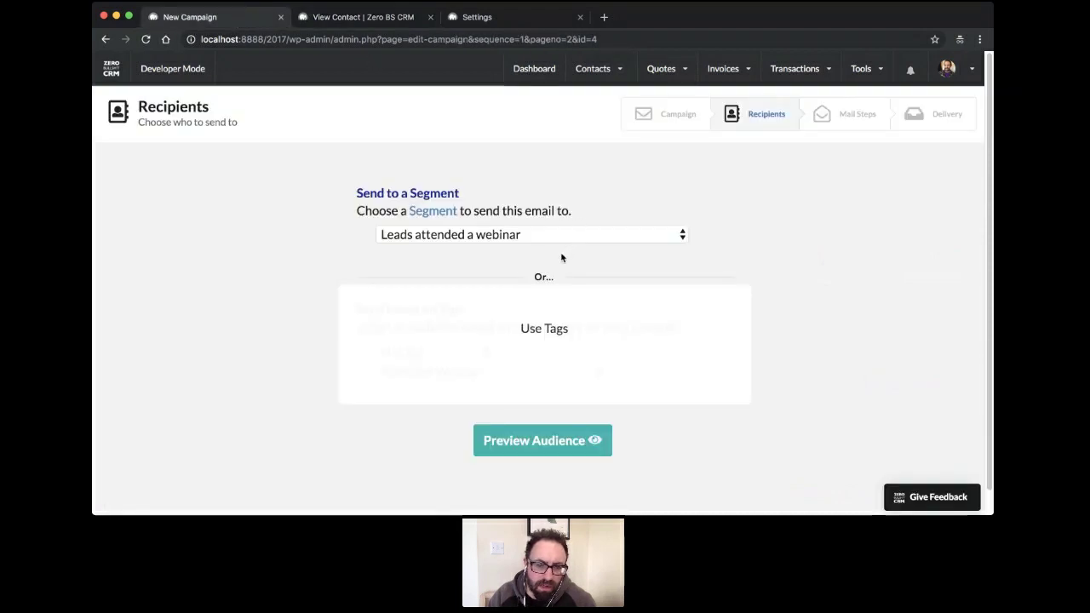
click(562, 254)
click(536, 446)
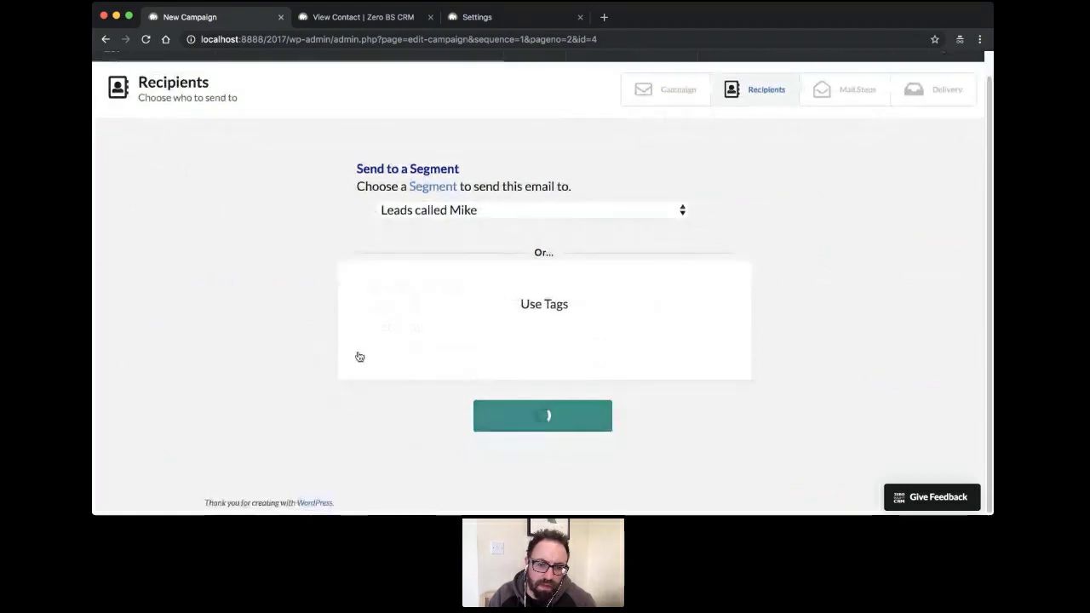
scroll(332, 314, down, 5)
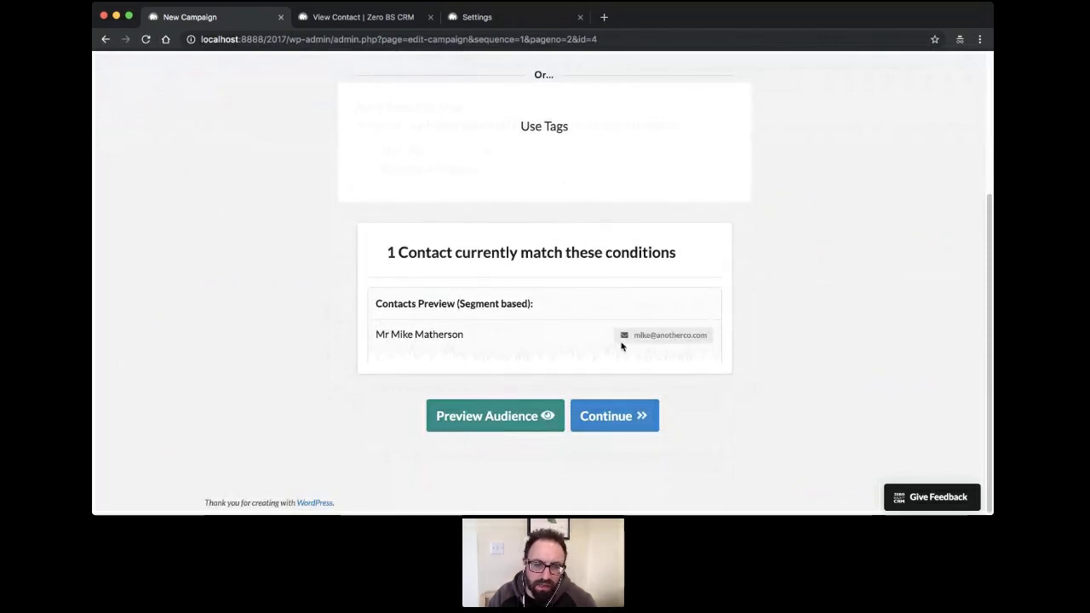
click(633, 417)
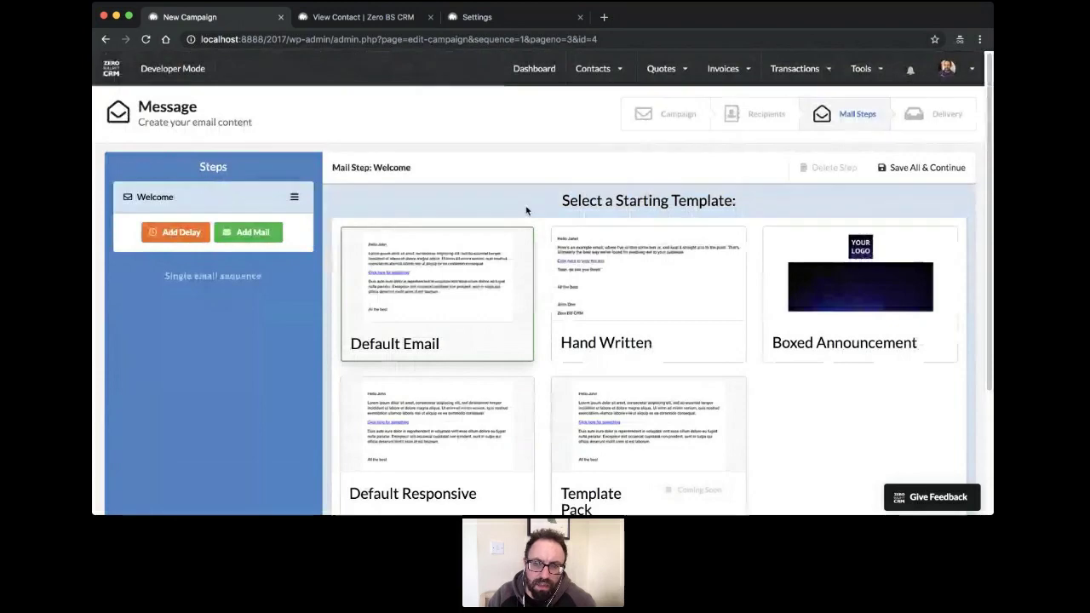
Start the Welcome mail from the Default Email template
scroll(575, 248, down, 2)
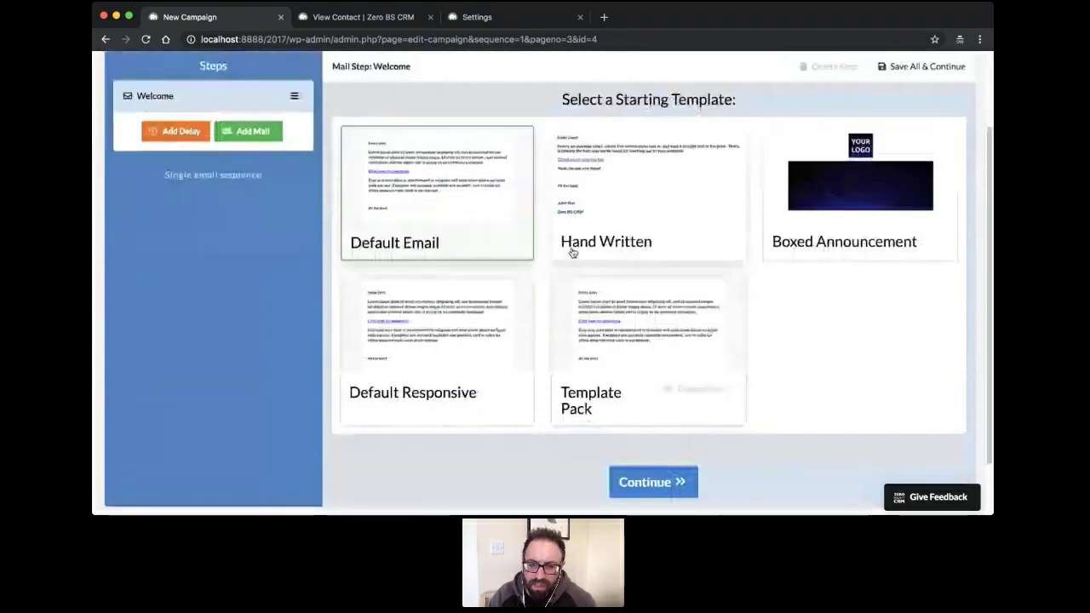
scroll(569, 247, up, 2)
scroll(451, 275, down, 2)
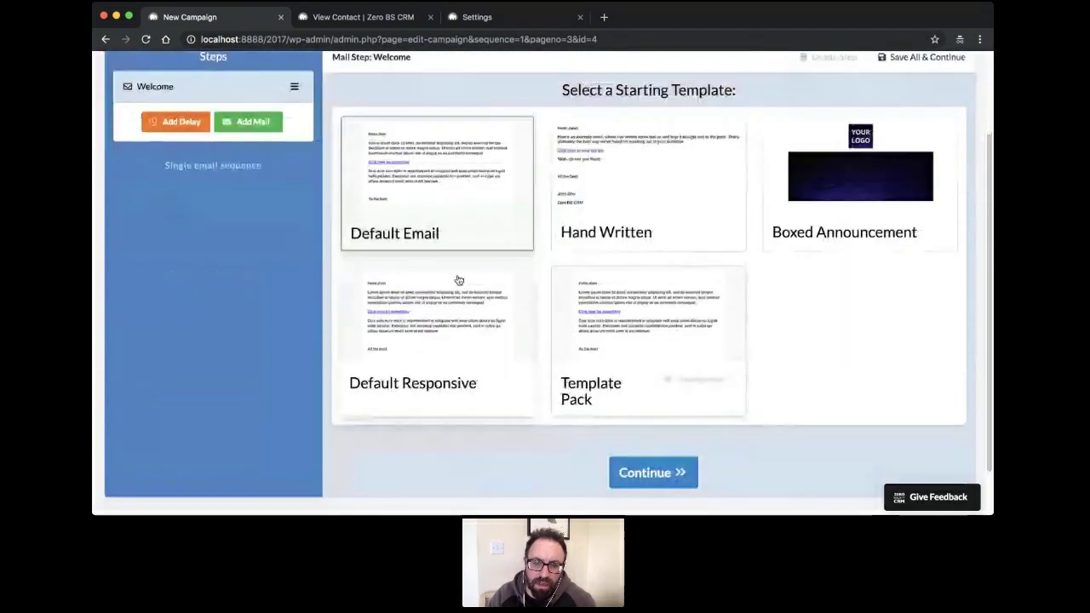
click(648, 473)
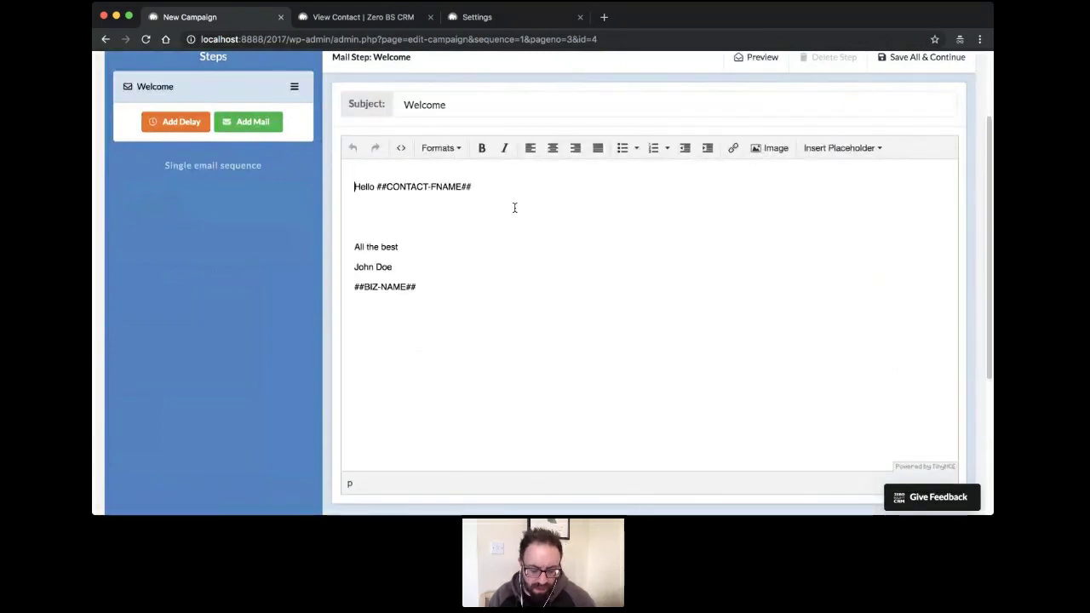
Write 'We have a special offer for Mike this month.' and 'Purchase now.' in the Welcome body
text(Welcom)
key(BackSpace)
key(BackSpace)
key(BackSpace)
key(BackSpace)
key(BackSpace)
key(BackSpace)
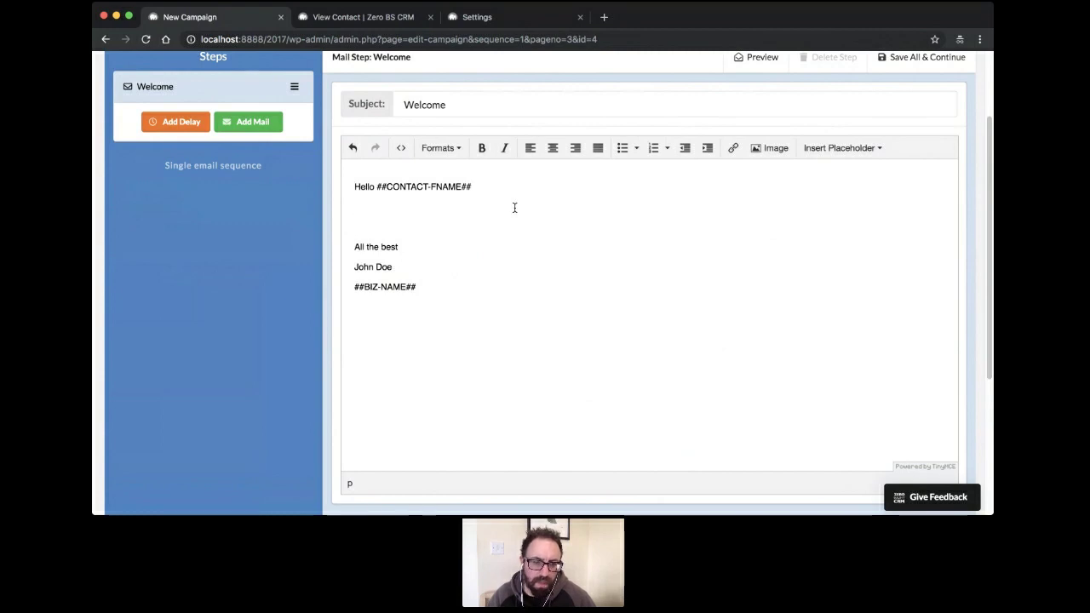
key(Return)
text(We habe )
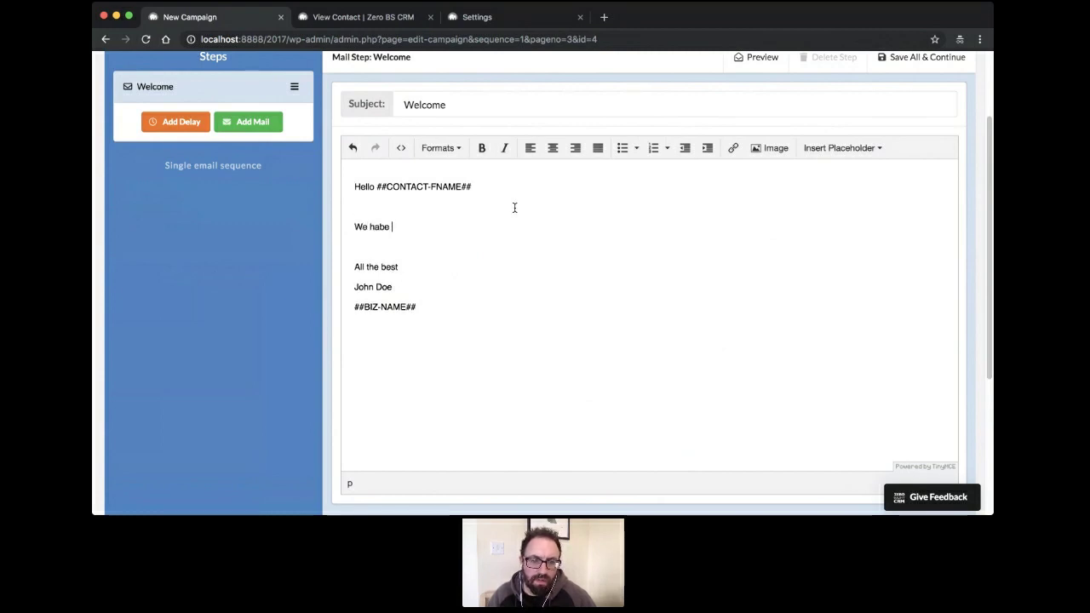
text(a)
key(BackSpace)
key(BackSpace)
key(BackSpace)
key(BackSpace)
text(ve a )
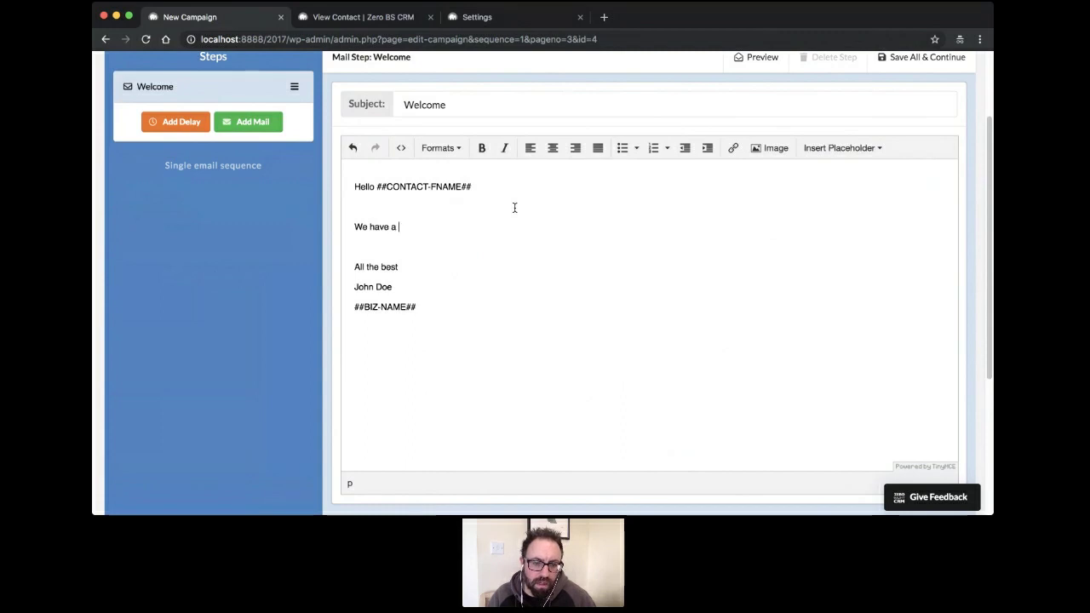
text(special off)
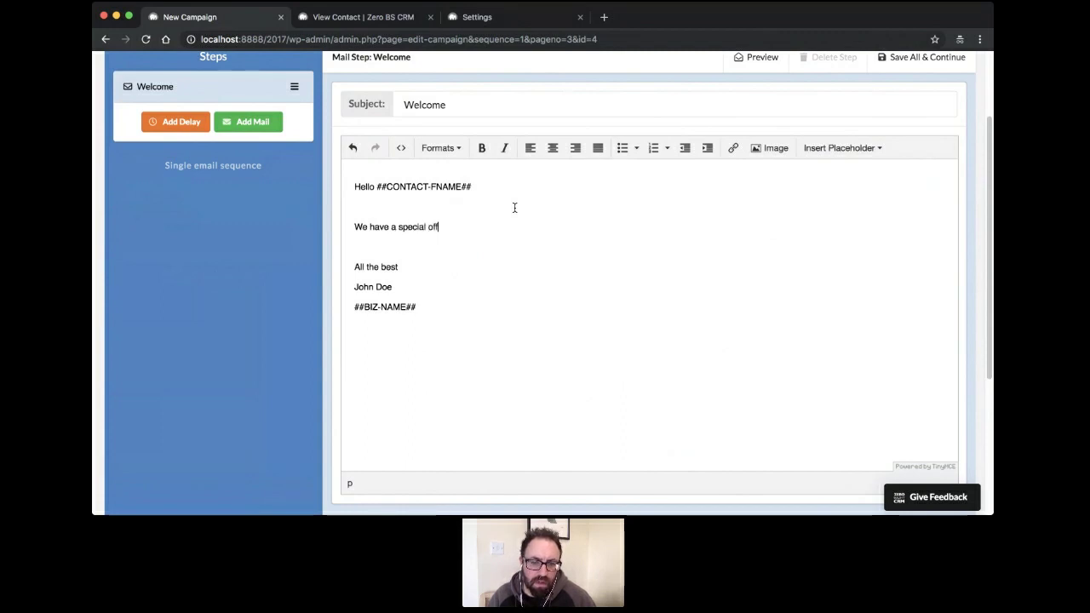
text(er for Mike this month)
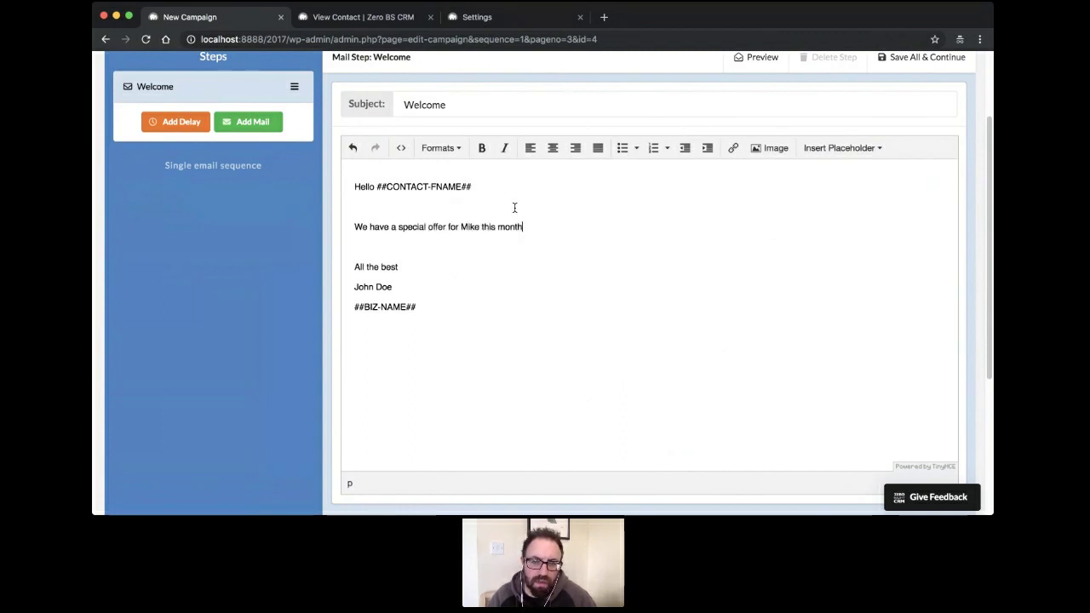
text(.)
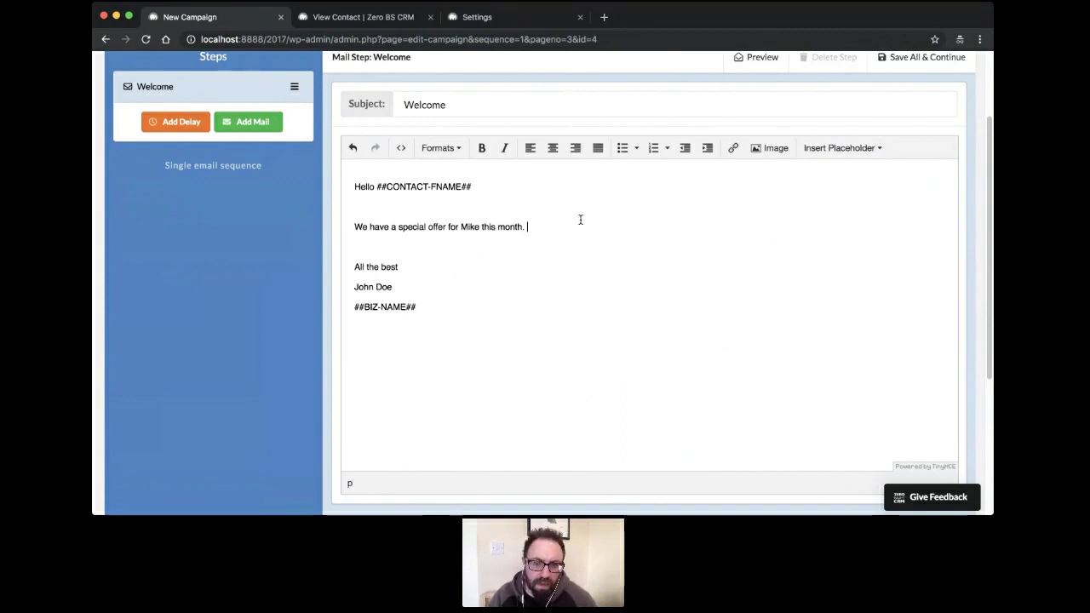
key(Return)
key(Return)
text(Purcha)
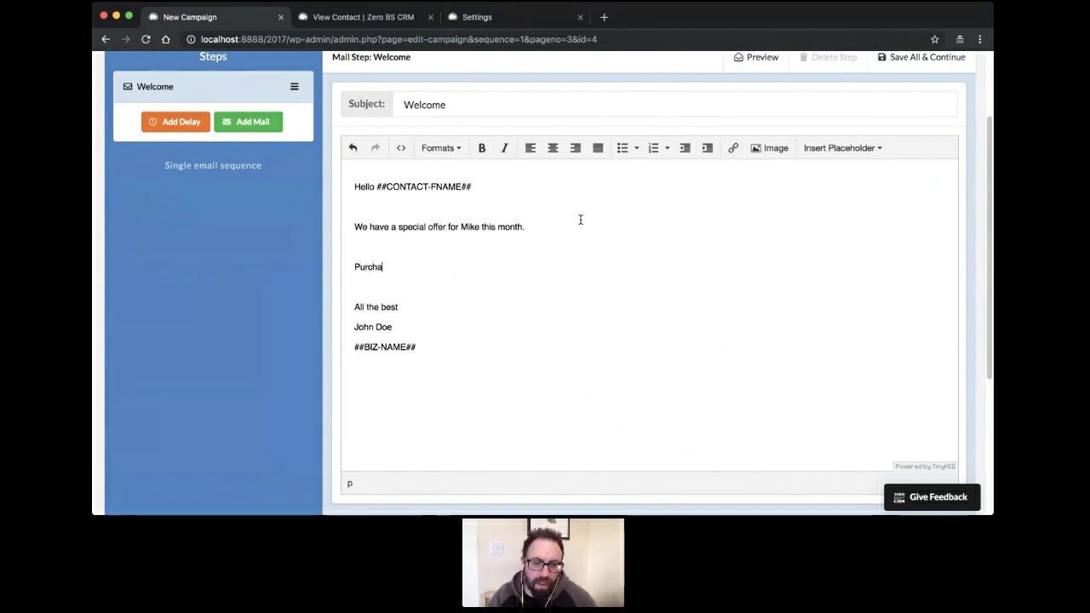
text(se now.)
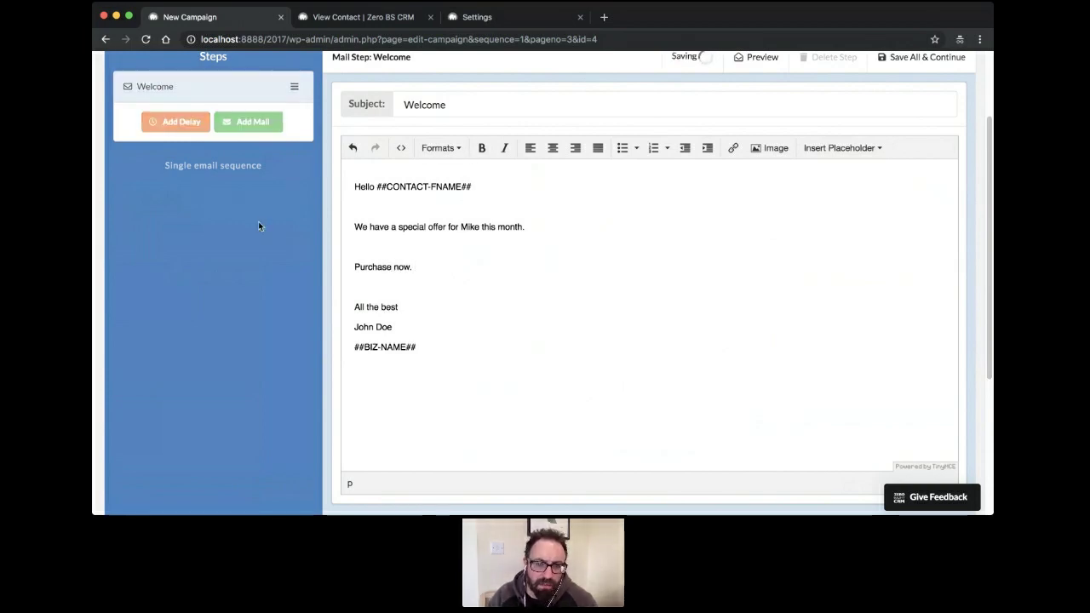
click(484, 241)
scroll(479, 279, up, 2)
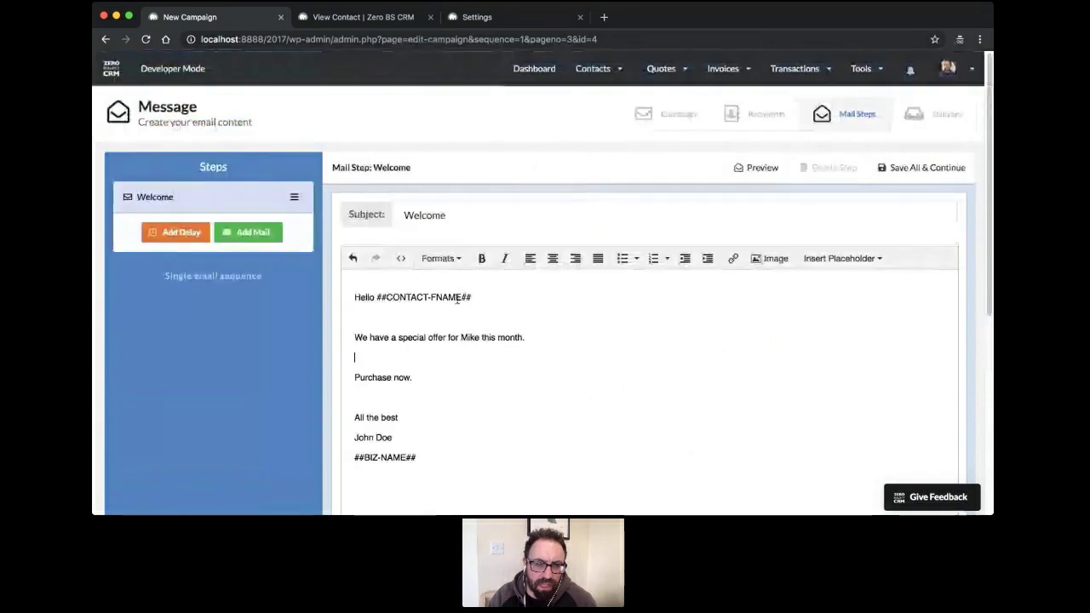
click(366, 370)
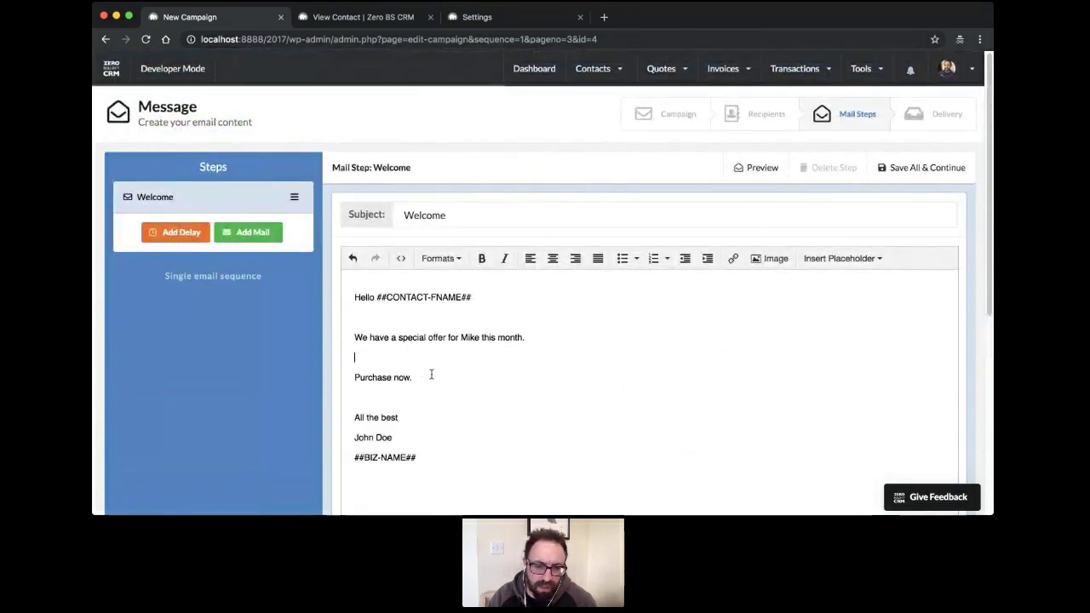
Add a delay step after the Welcome mail and set it to 1 day
click(178, 233)
click(286, 230)
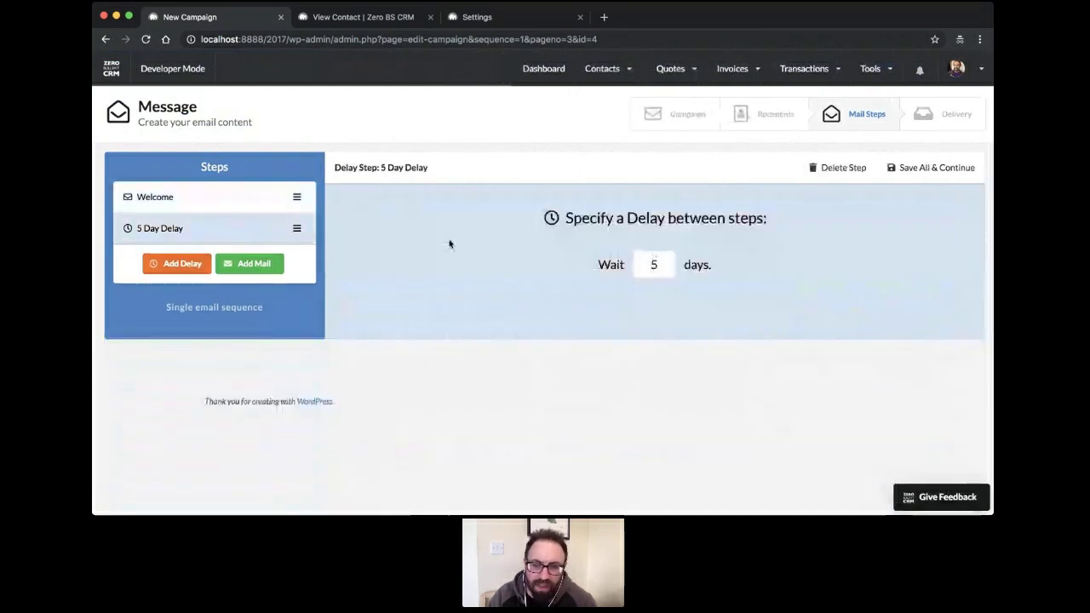
key(BackSpace)
text(1)
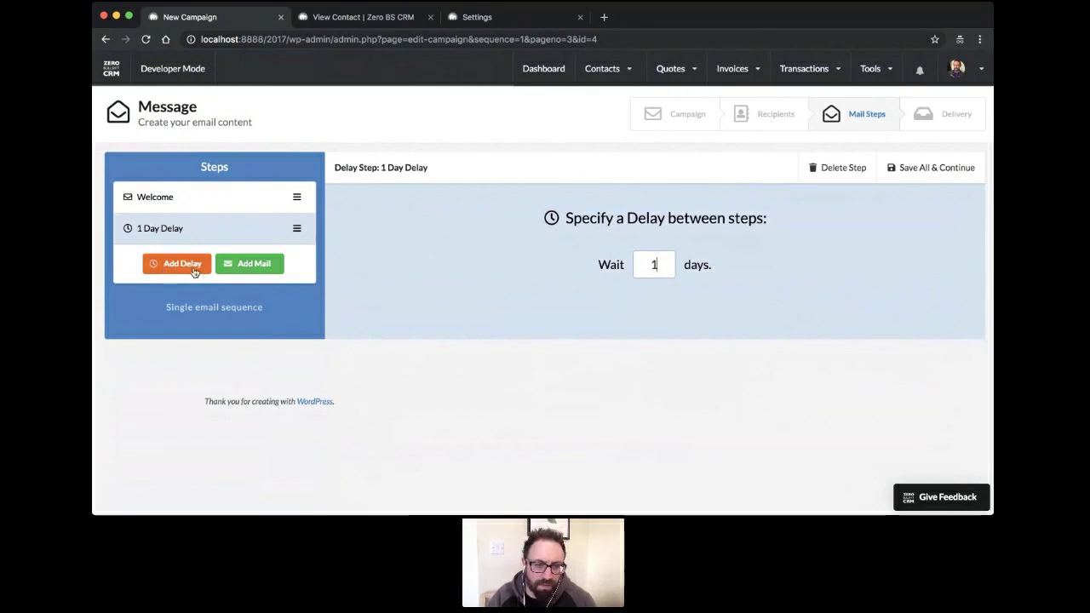
click(391, 319)
Add a second mail step based on the Hand Written template
click(253, 264)
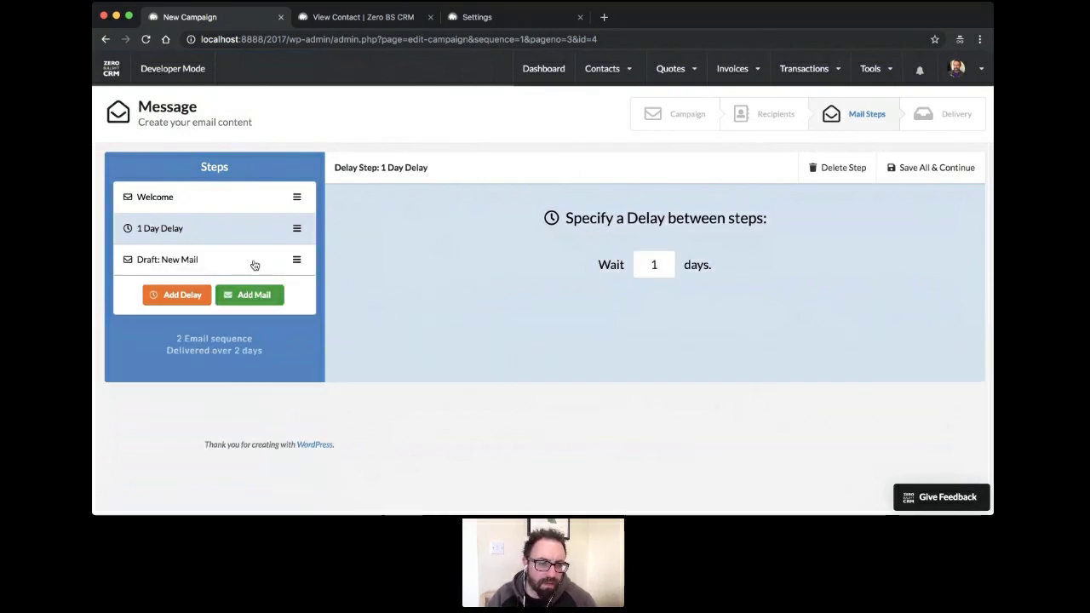
click(243, 257)
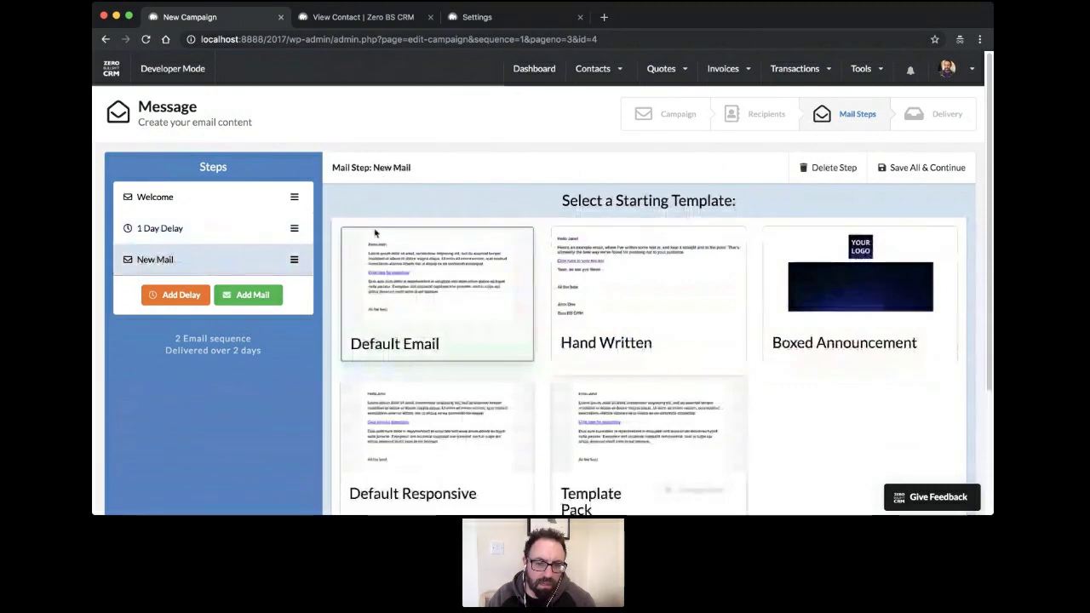
click(645, 249)
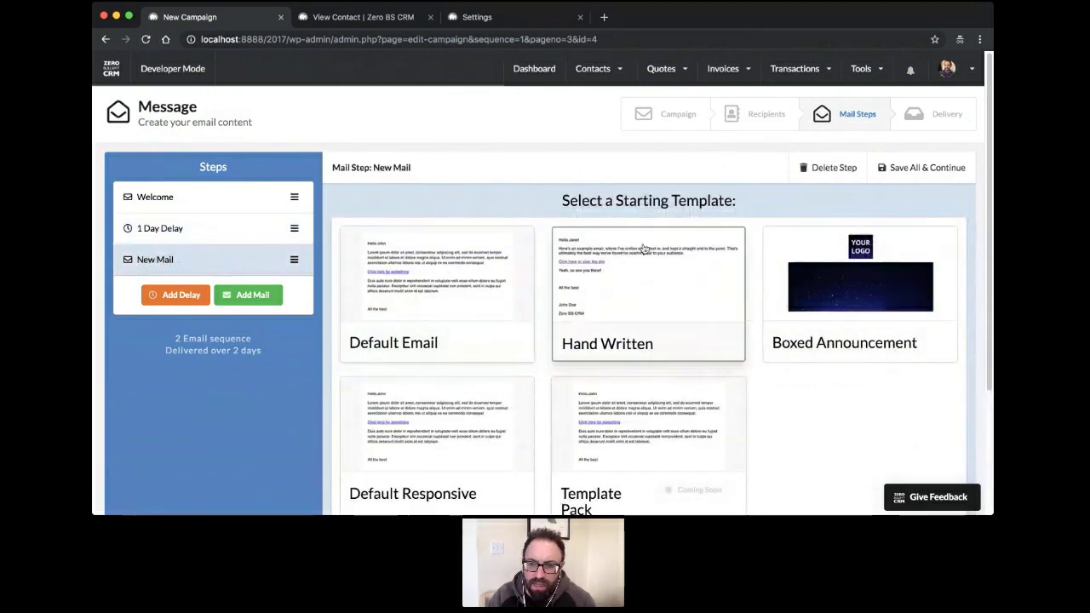
scroll(724, 358, down, 3)
click(654, 415)
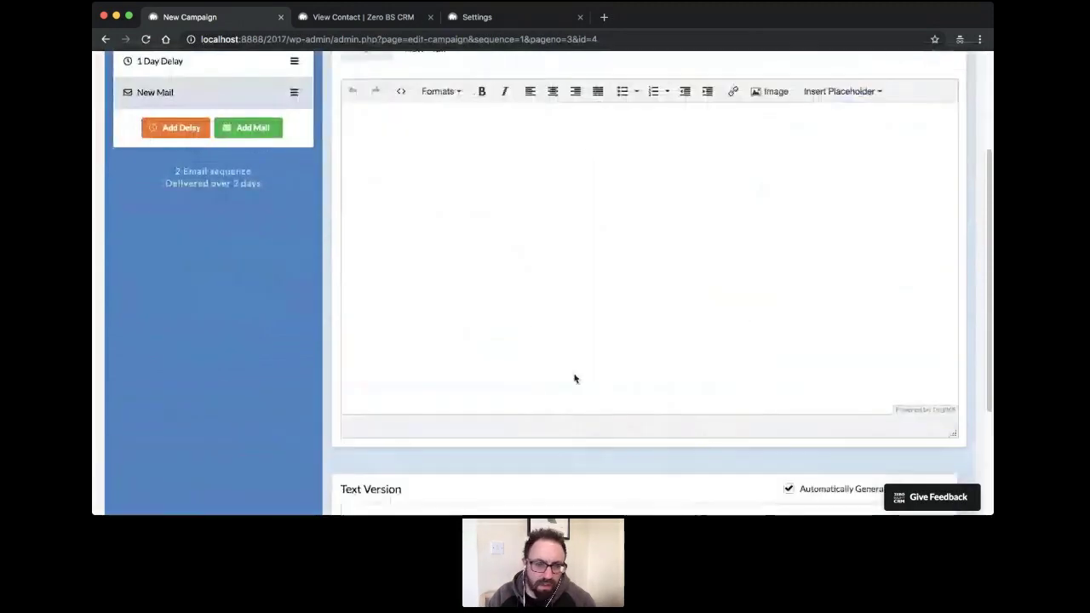
scroll(520, 307, up, 3)
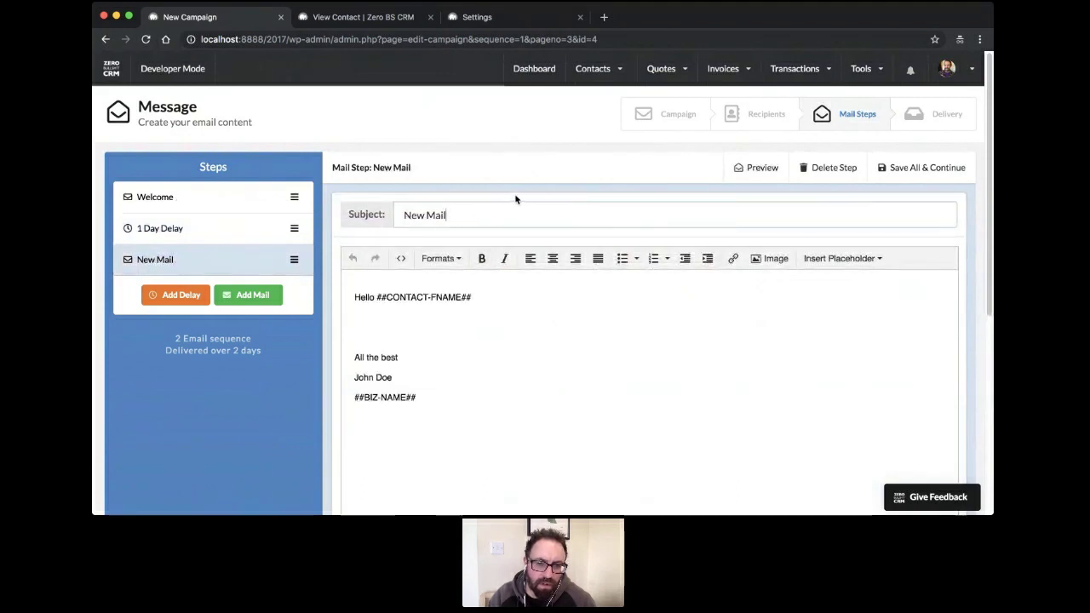
Title the mail 'Final chance' and write 'I see you've not purchased yet...' / 'Here's your last chance'
drag(467, 213, 314, 189)
text(Final)
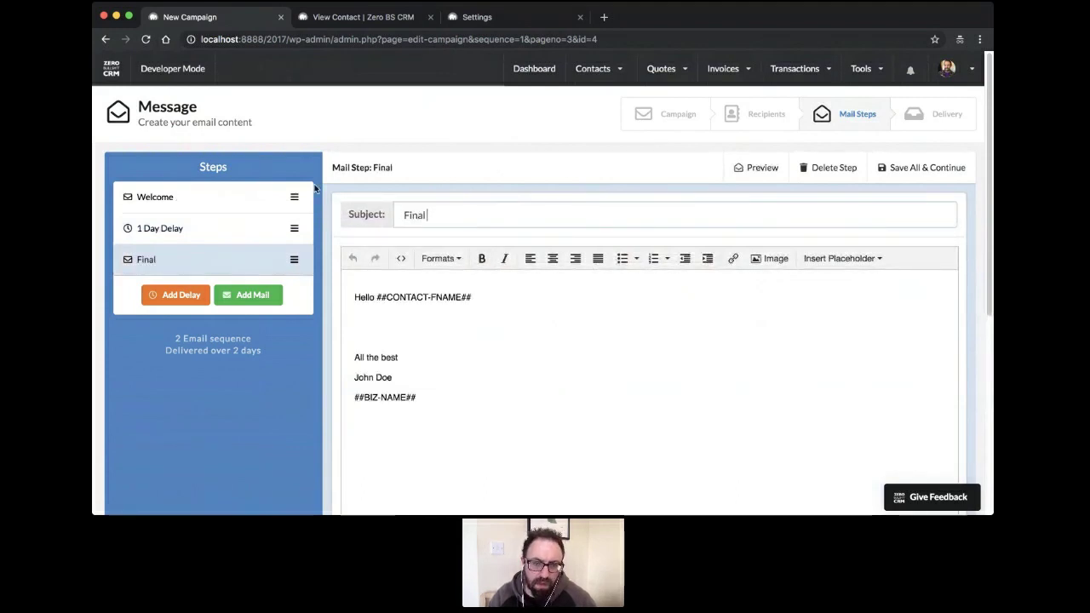
text( chance)
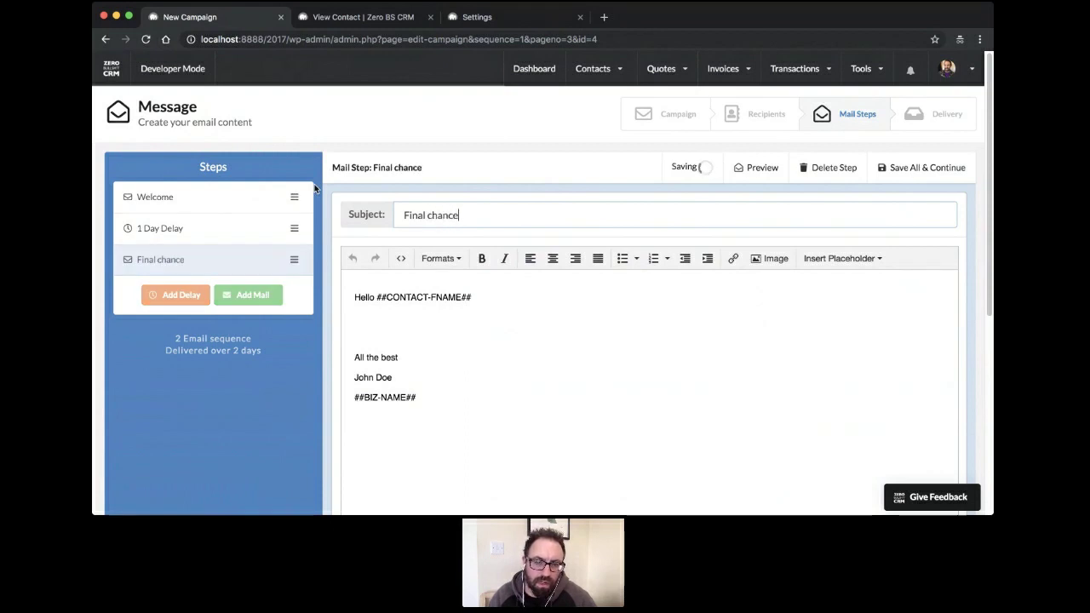
click(391, 324)
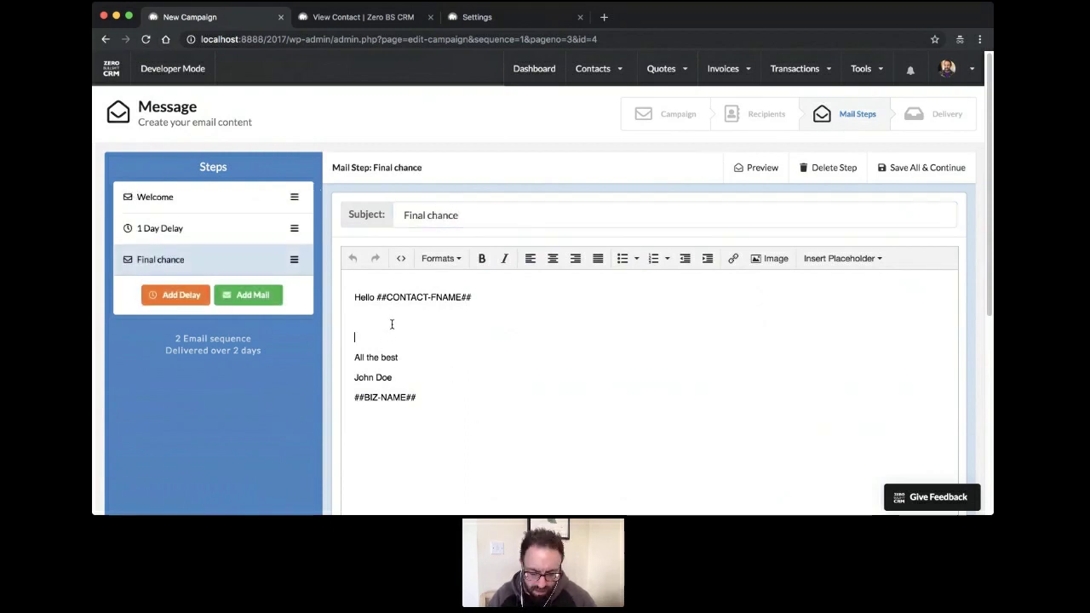
key(BackSpace)
text(I see you)
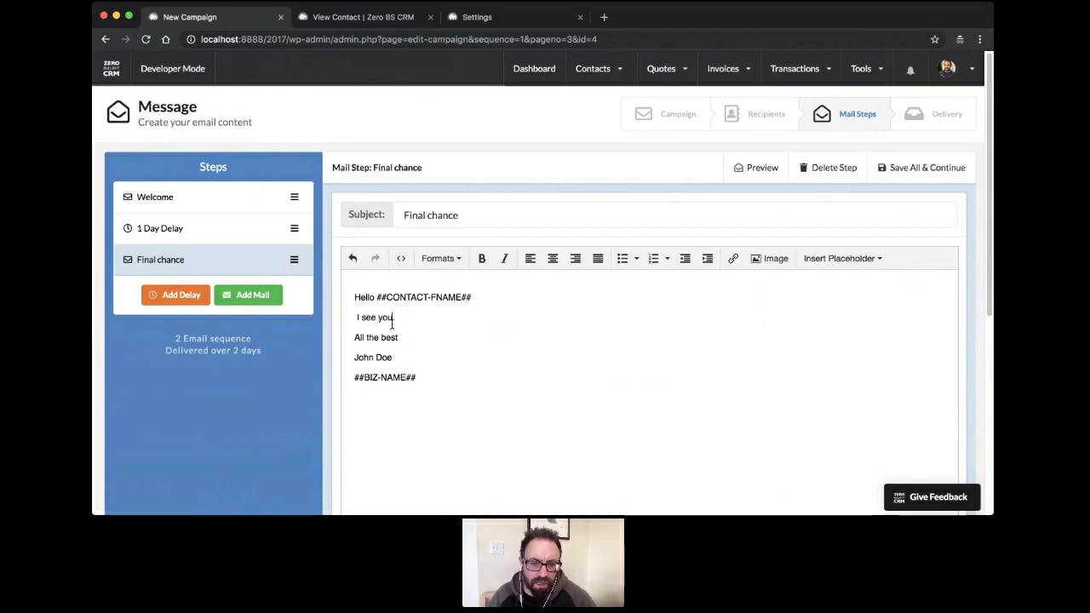
text('ve nor)
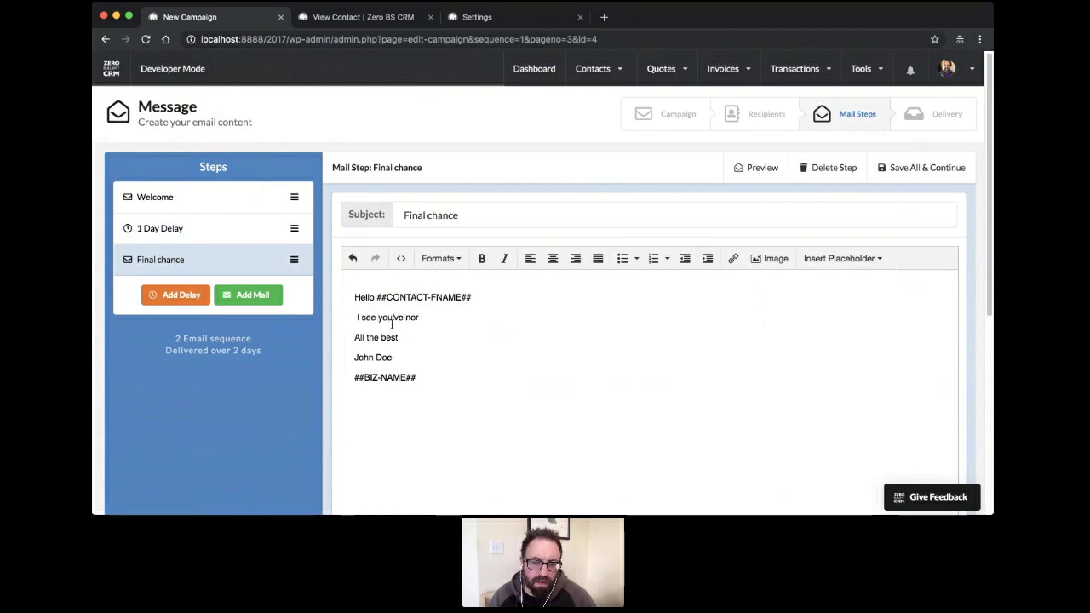
text( ppircjaa)
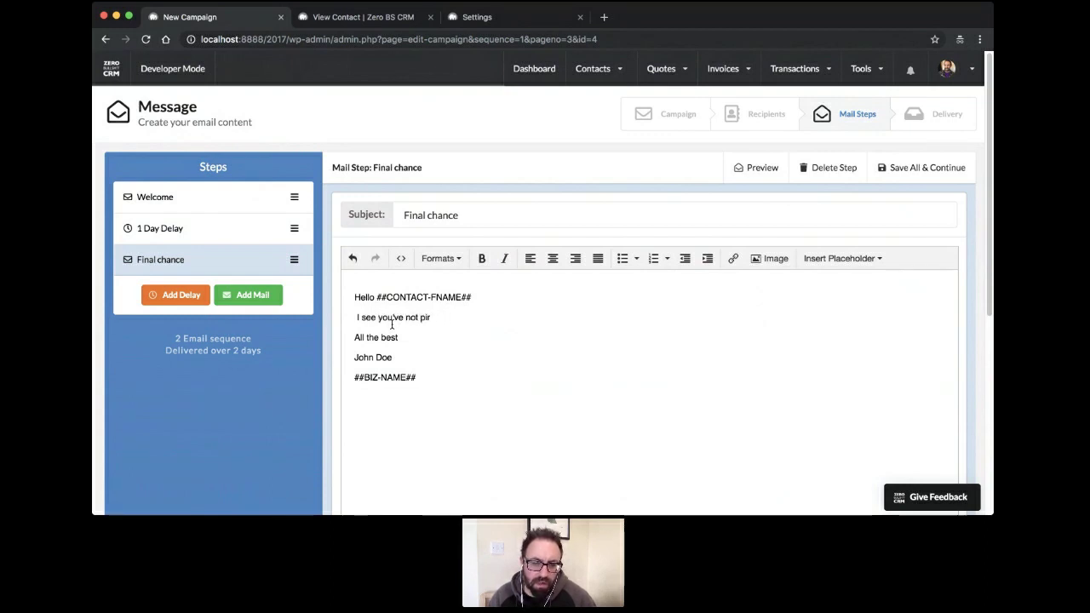
key(BackSpace)
text(urchased ye)
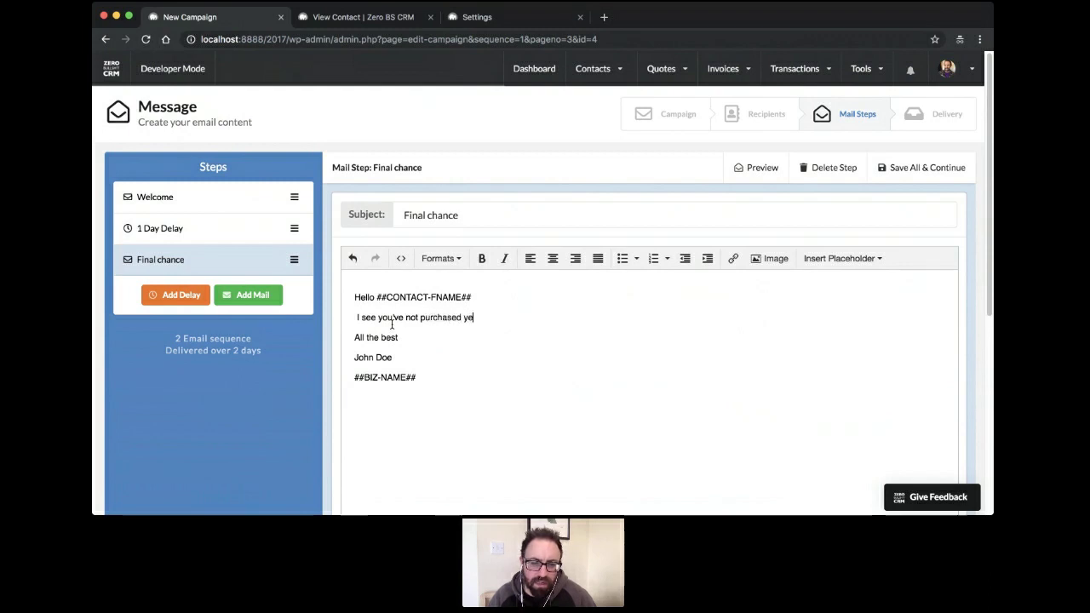
text(t...)
key(Return)
key(Return)
key(BackSpace)
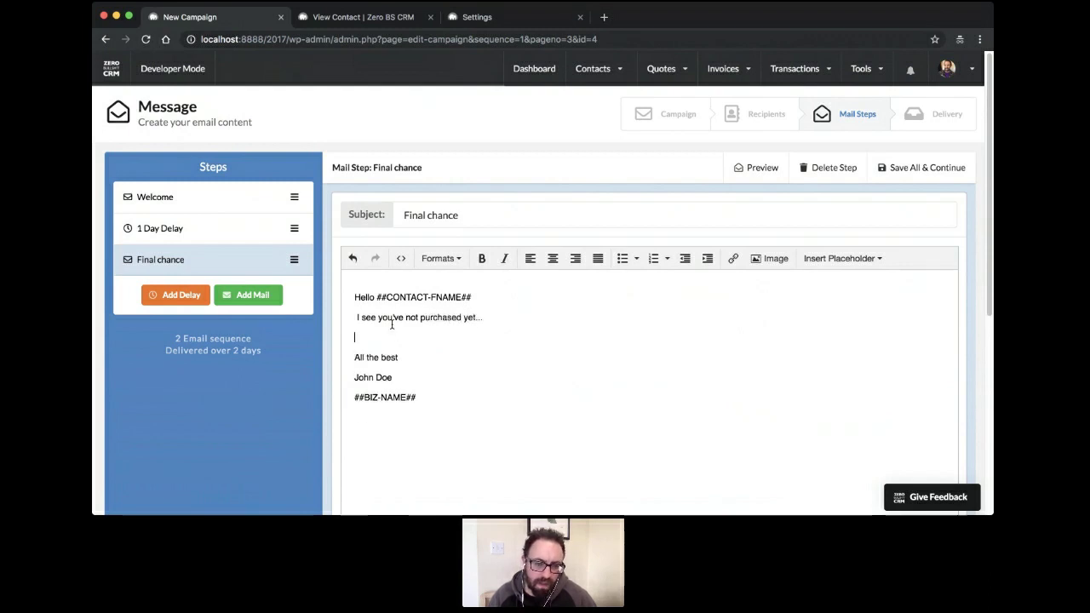
text(Here's your la)
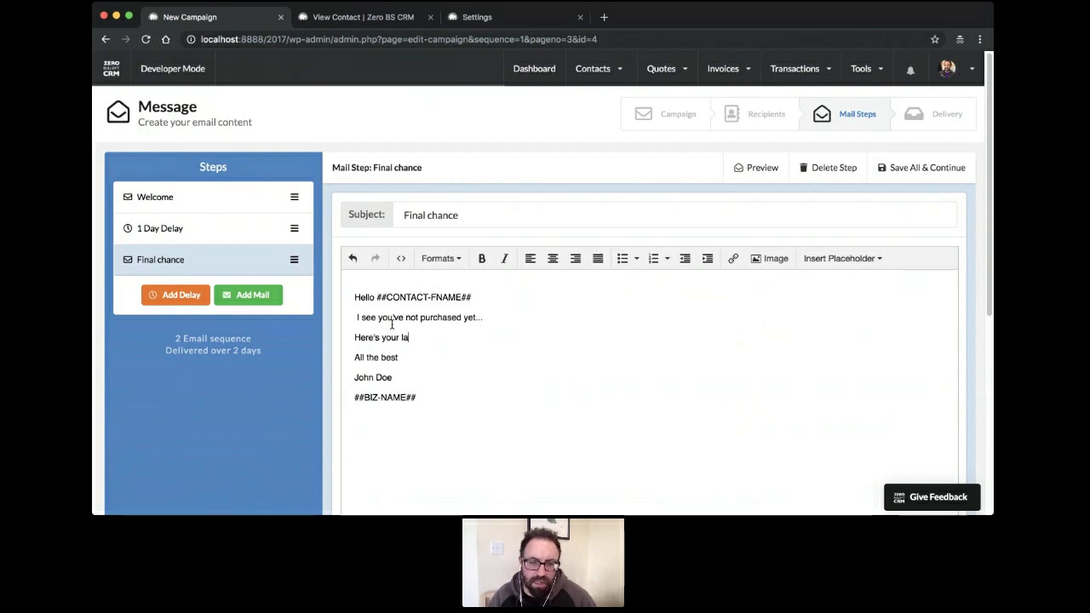
text(st chance)
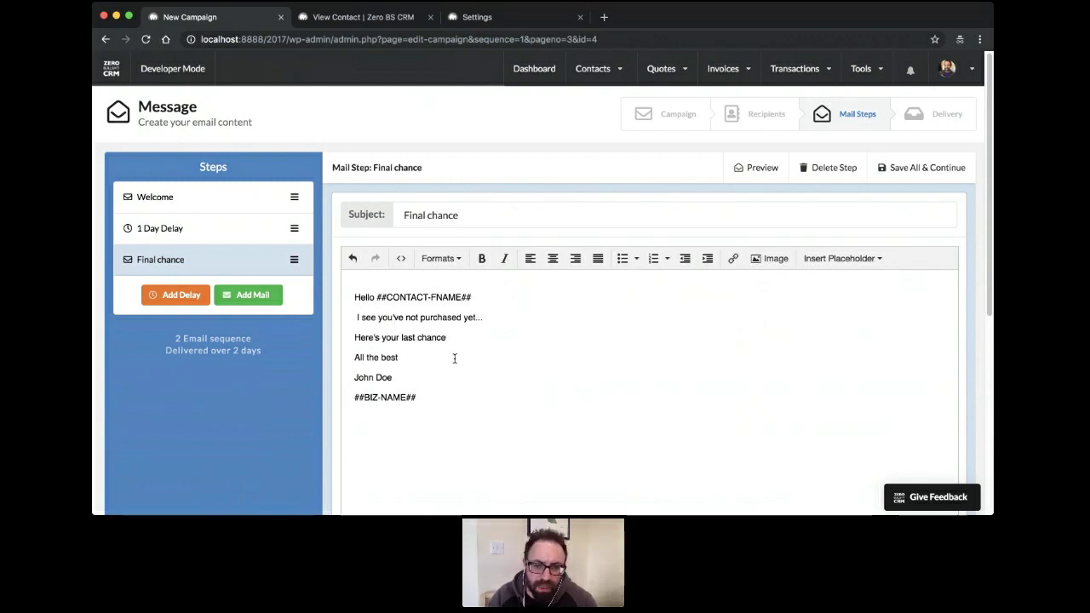
scroll(469, 352, down, 5)
scroll(492, 348, up, 5)
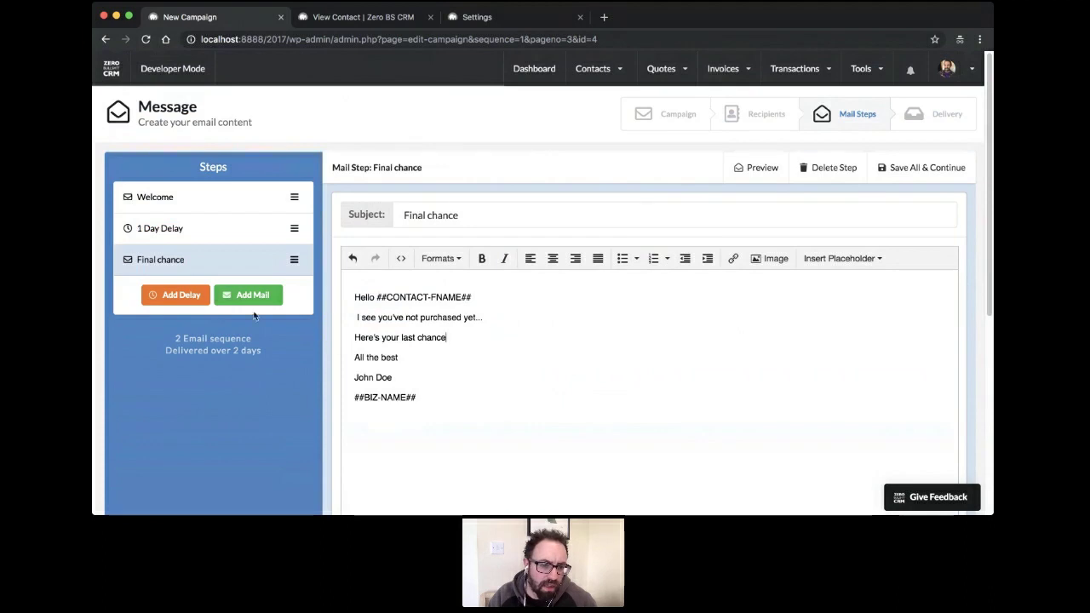
Add a 5 Day Delay and a new mail step, placing the mail below the delay
click(179, 295)
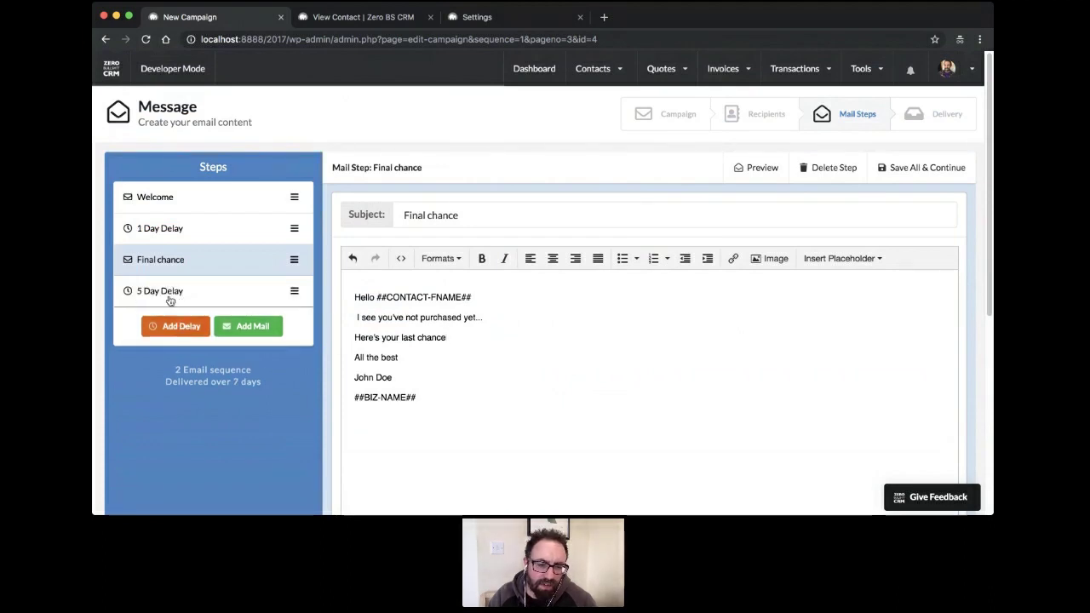
click(226, 331)
click(215, 328)
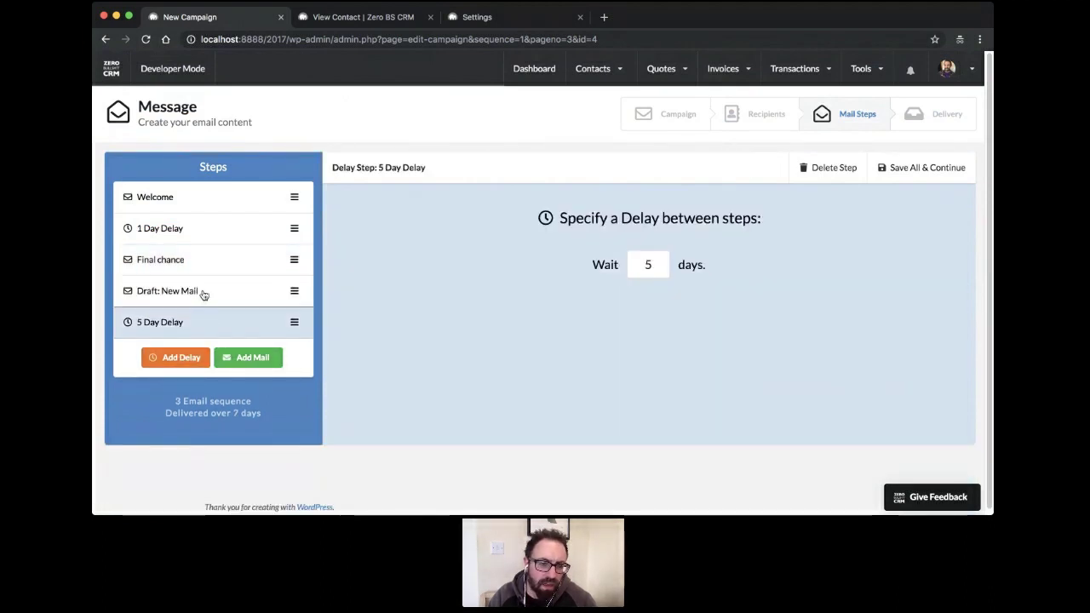
click(205, 292)
drag(297, 290, 295, 321)
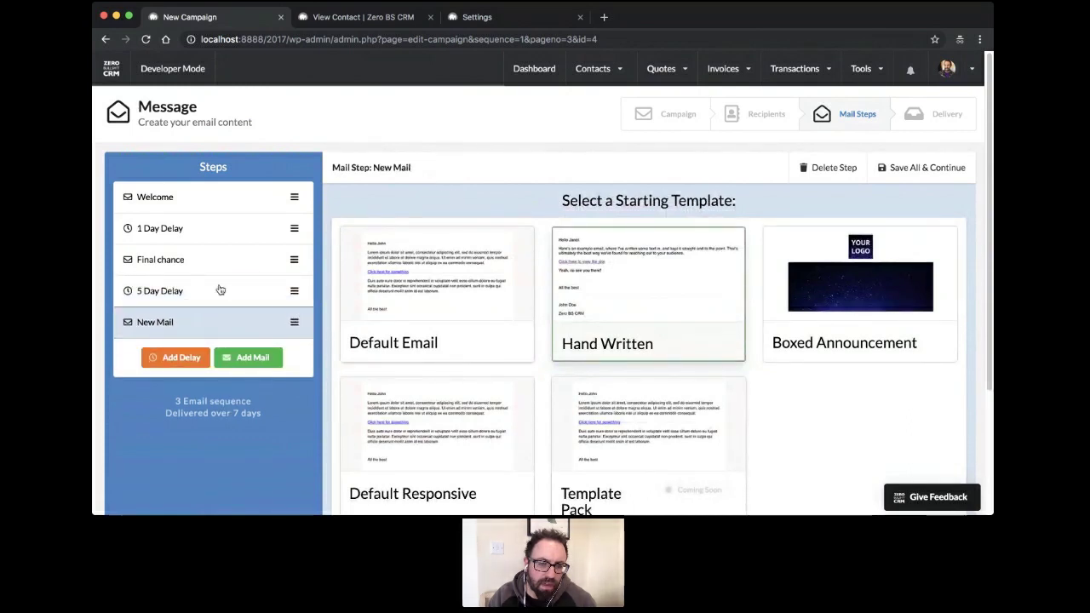
Build the new mail from Default Email with subject 'OK - we forgive you..'
click(504, 317)
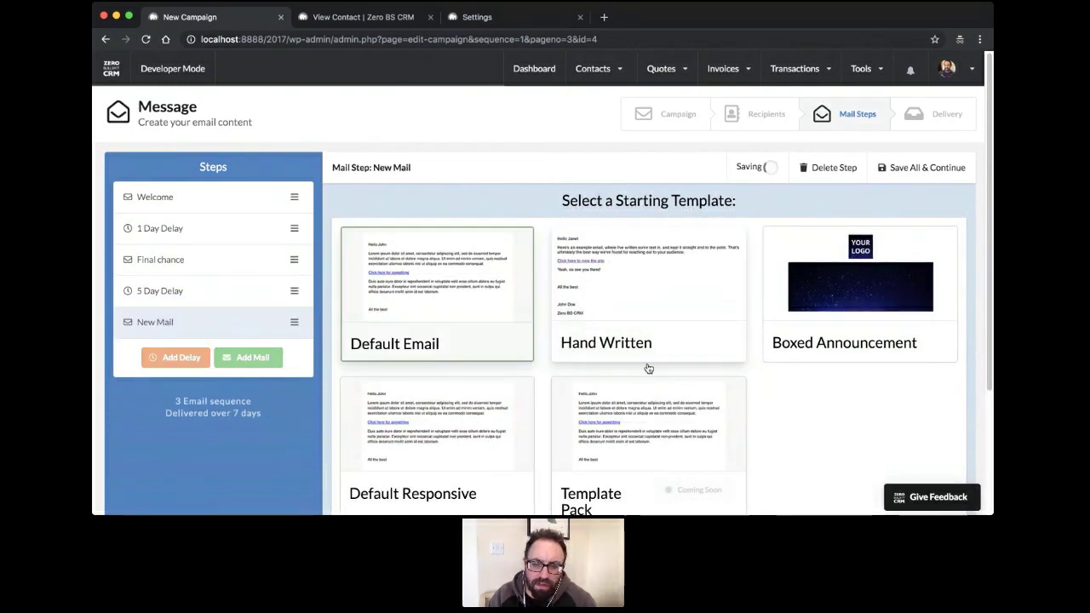
scroll(762, 398, down, 3)
click(653, 416)
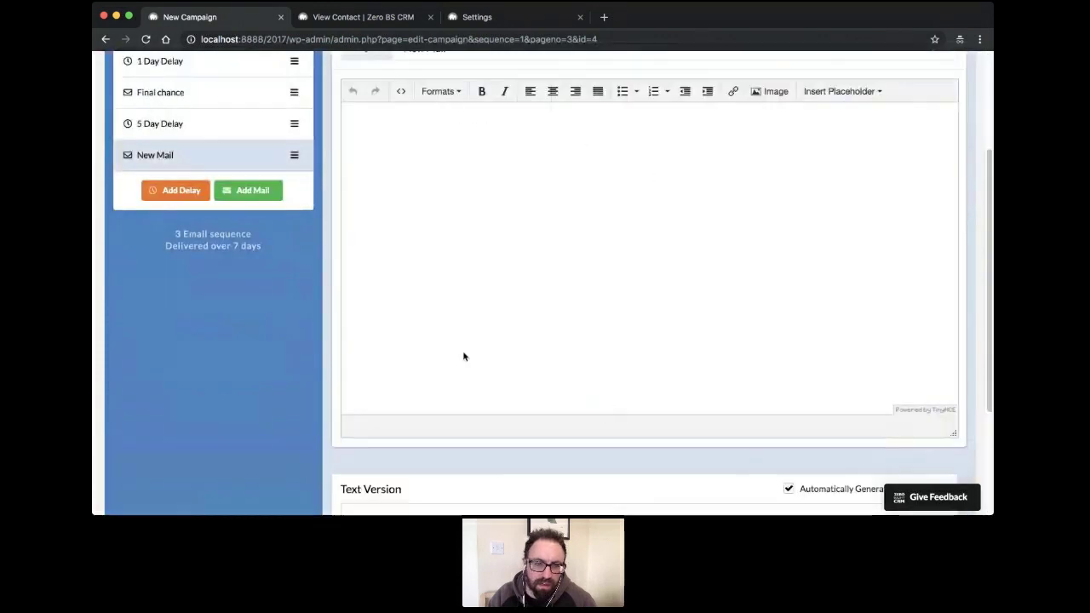
scroll(441, 366, up, 3)
click(460, 209)
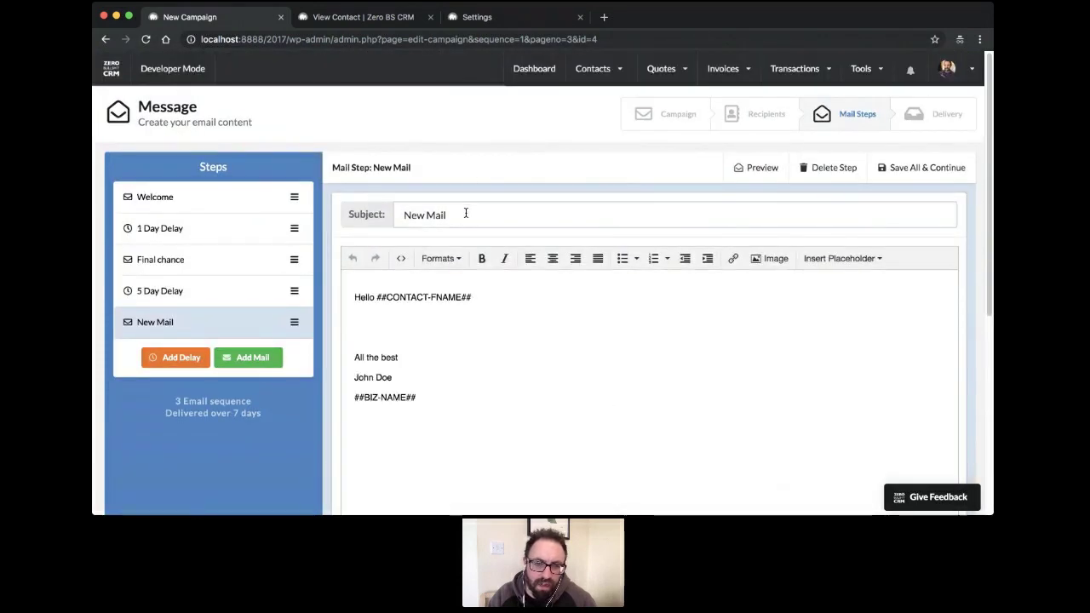
drag(465, 210, 384, 210)
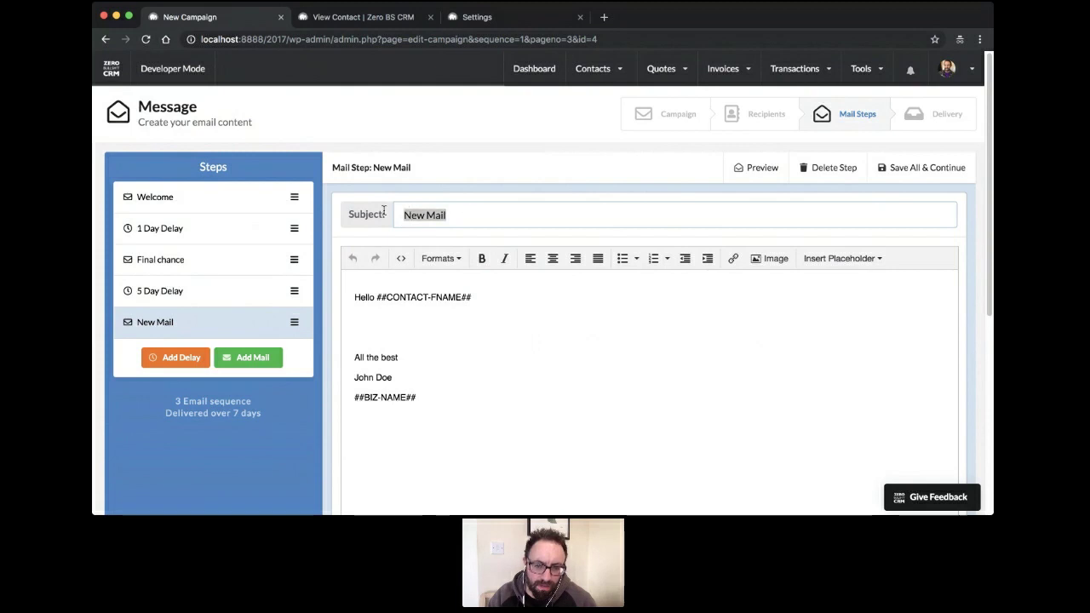
text(OK - we forgic)
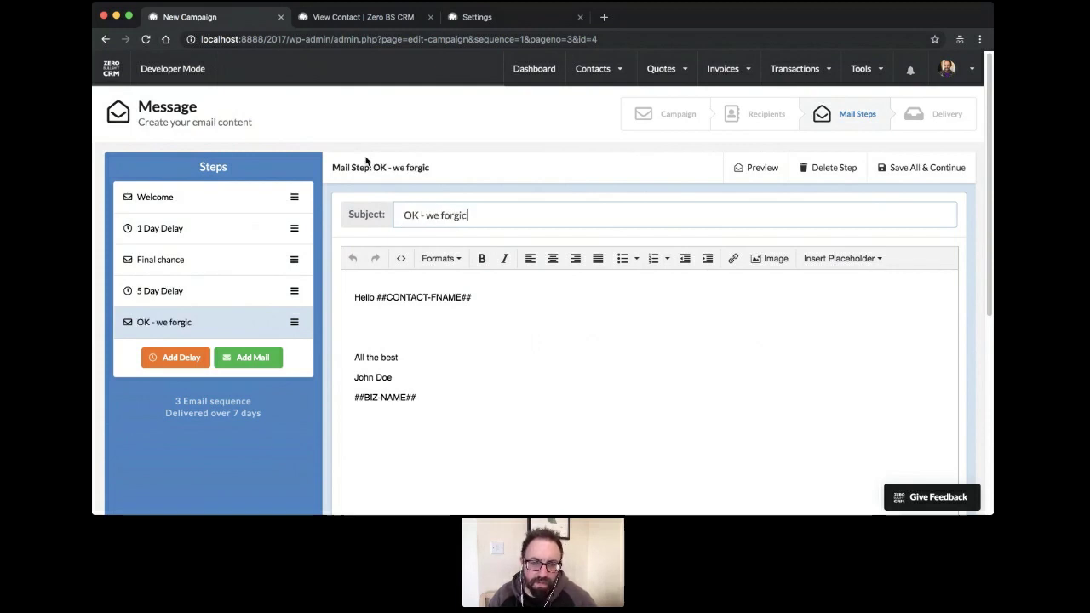
key(BackSpace)
text(ve you..)
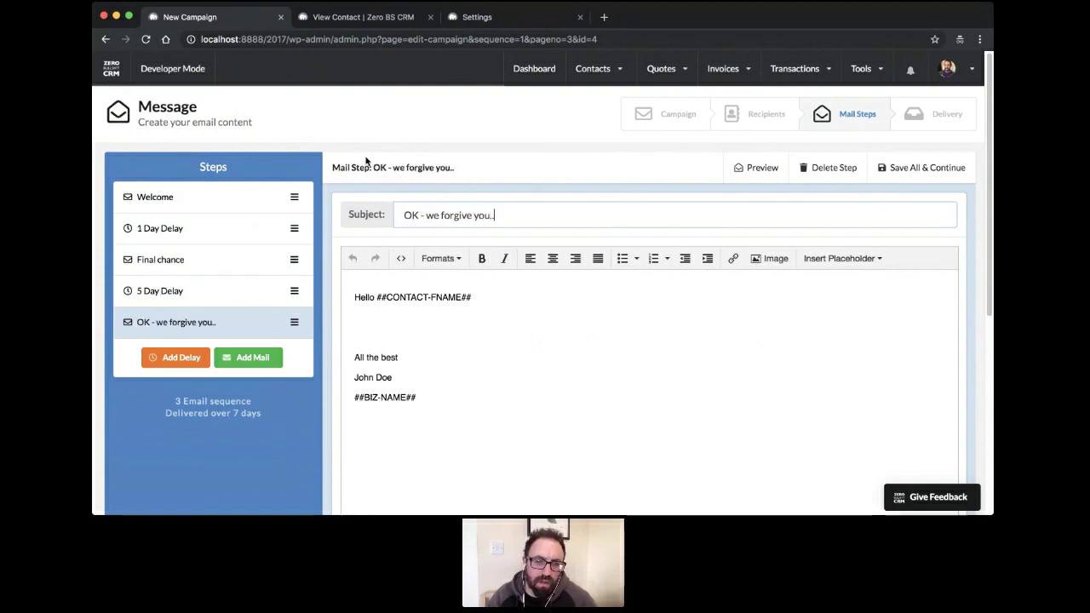
Write 'Maybe you were away, so we wanted to give you another go..' and 'Purchase', then open Welcome
click(389, 331)
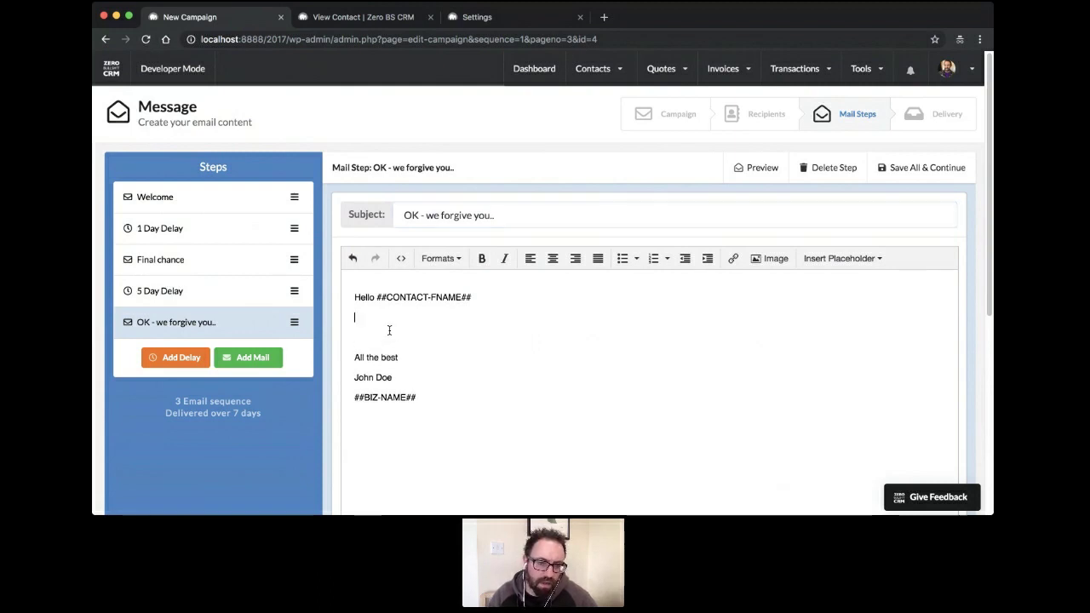
key(Return)
text(Maybe you wer)
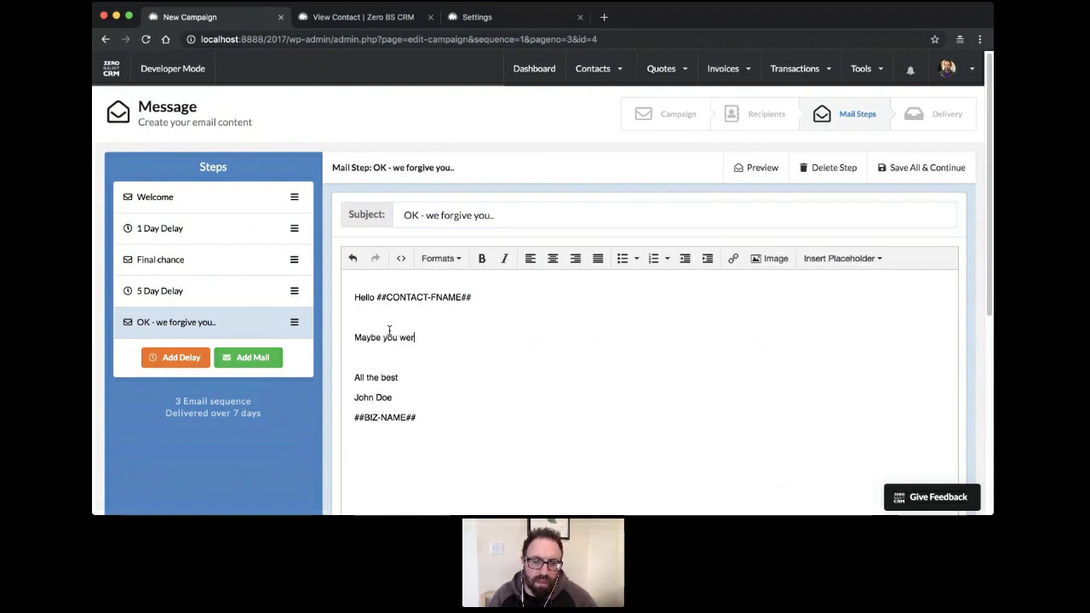
text(e away, so we)
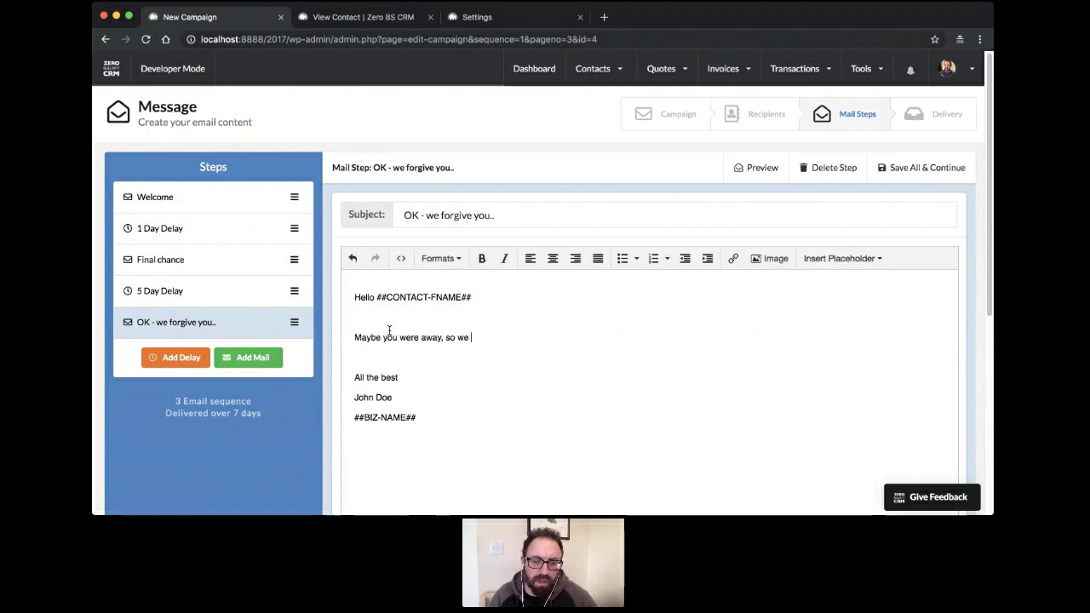
text( wanted to)
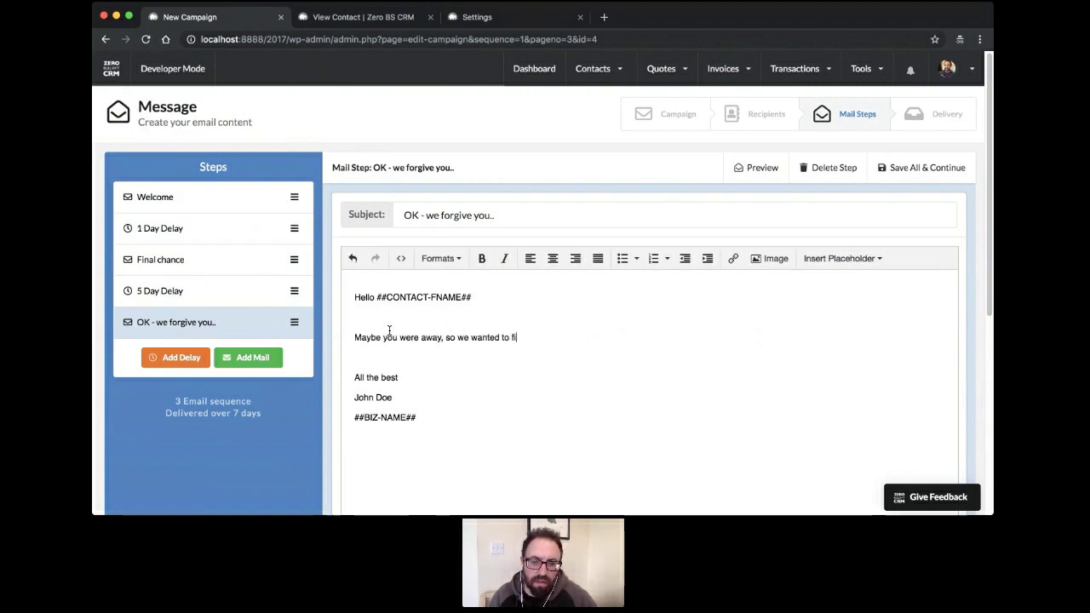
text( give you)
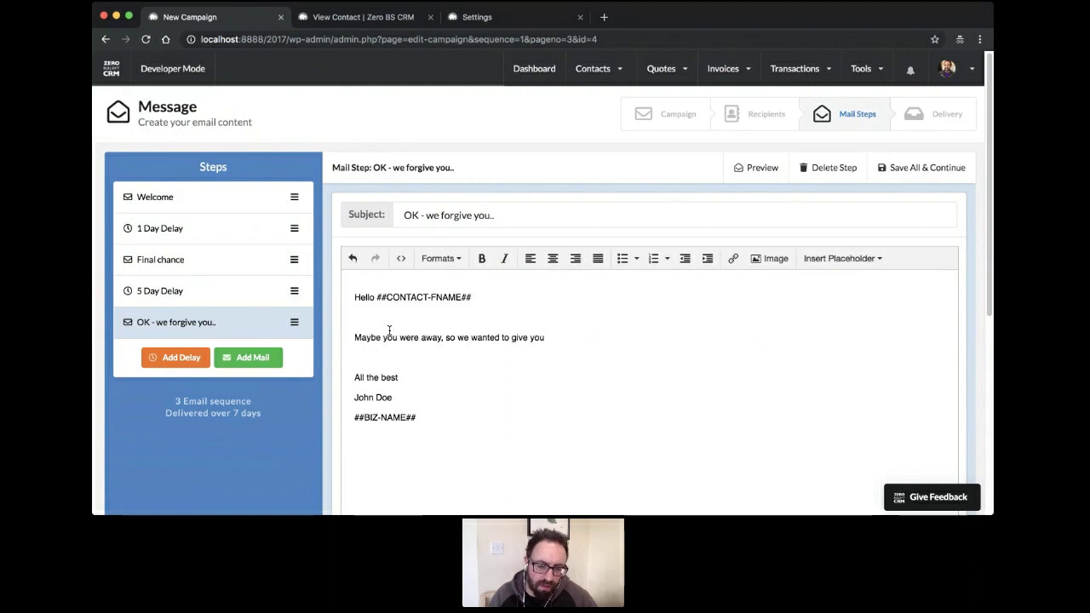
text( another go)
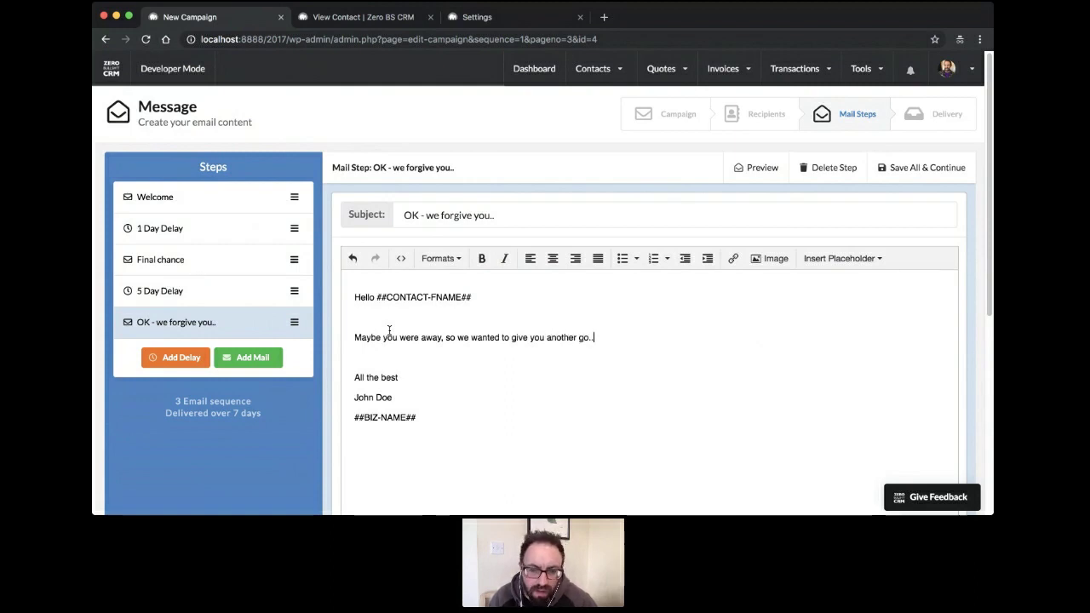
text(..)
key(Return)
key(Return)
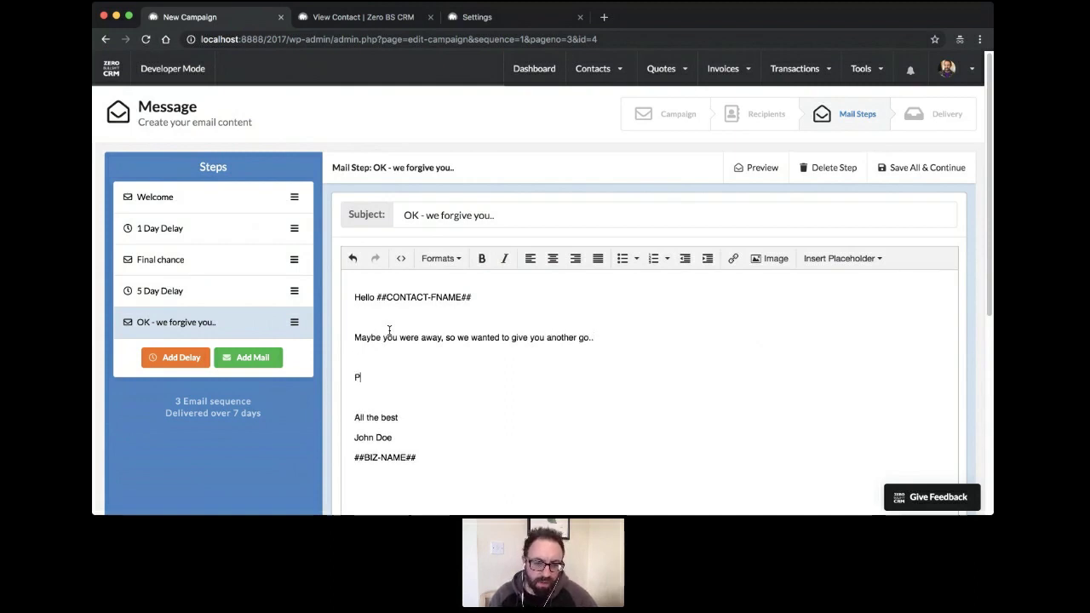
text(Purchase)
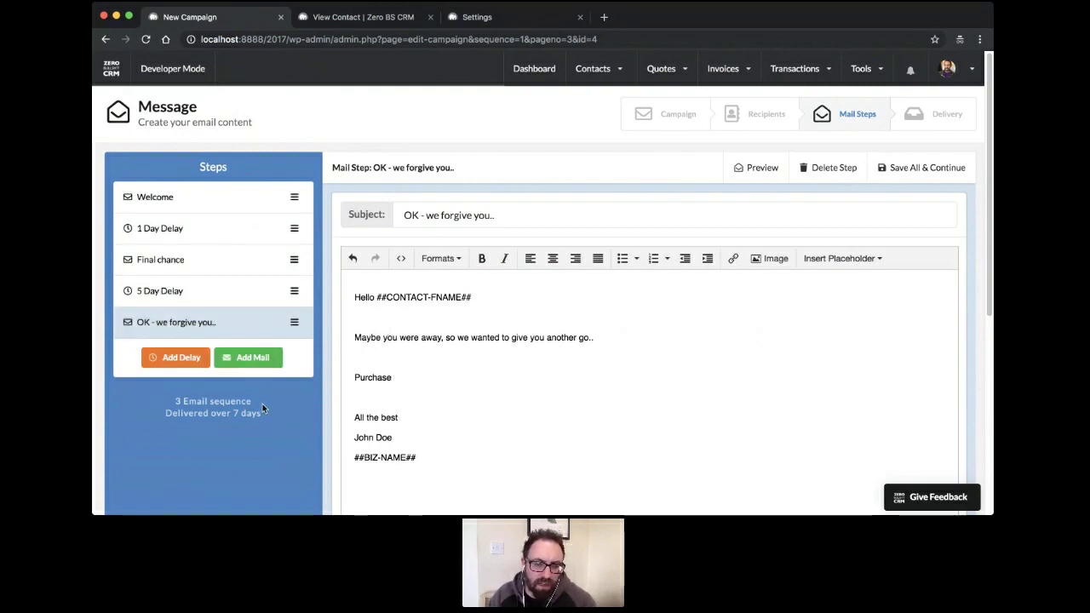
click(235, 198)
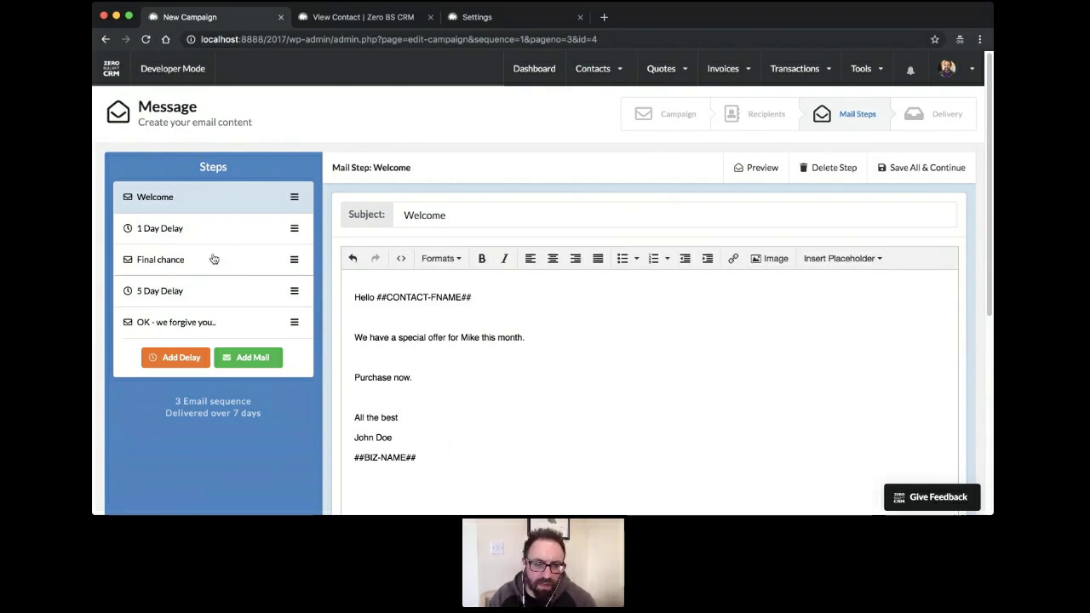
Review the 1 Day Delay, Final chance, 5 Day Delay and forgive-you steps, then save all
click(245, 242)
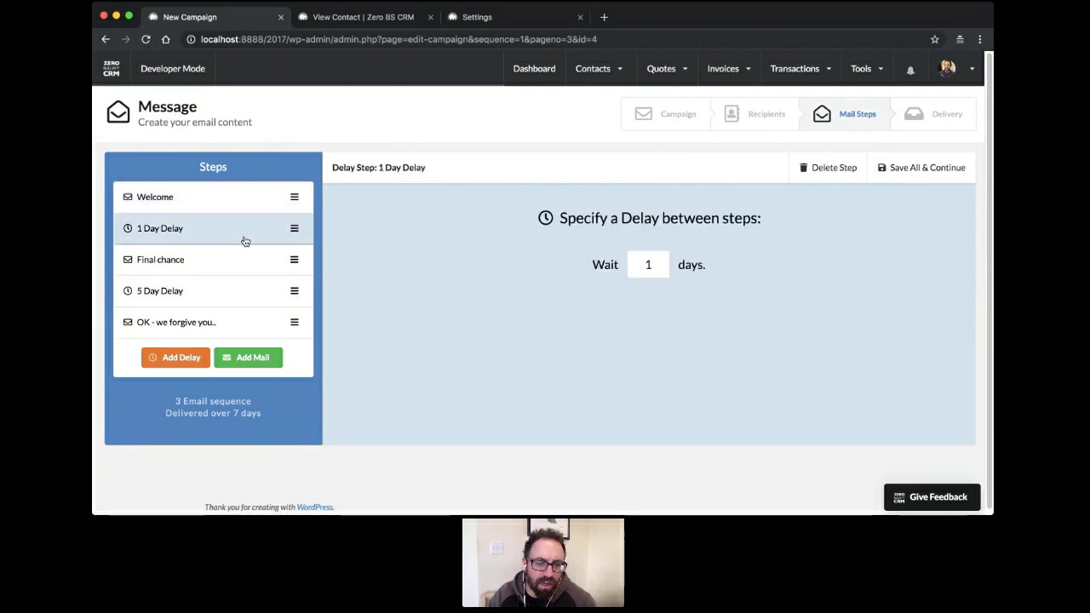
click(242, 271)
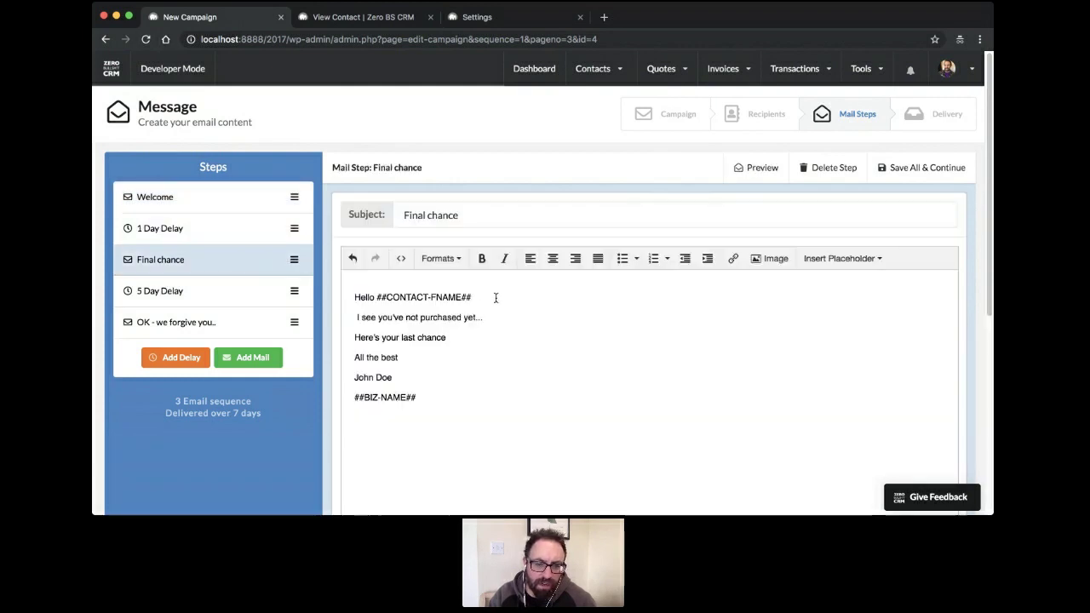
click(239, 300)
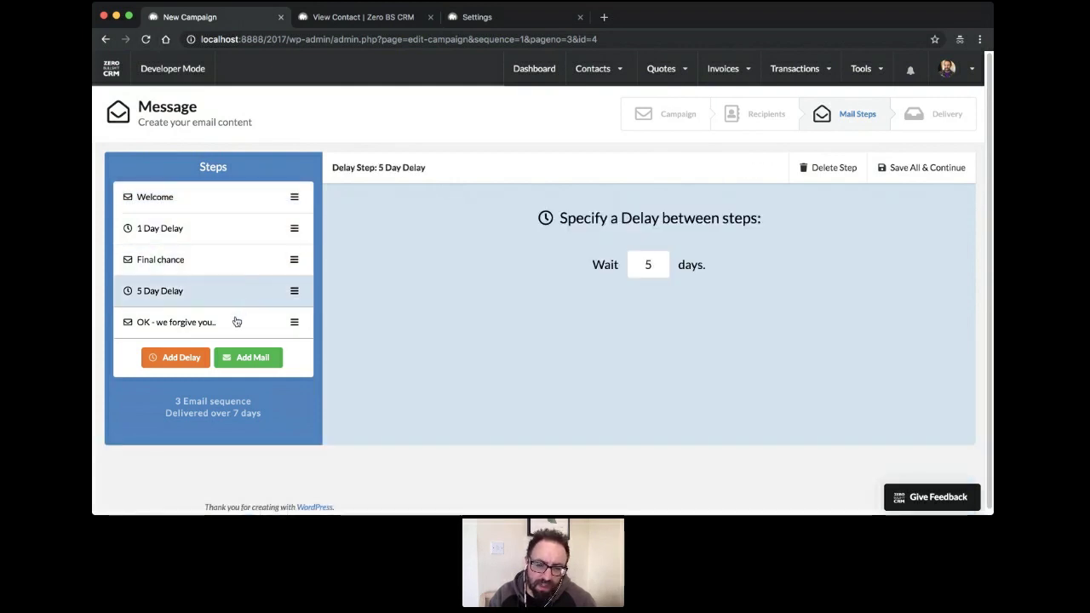
click(235, 321)
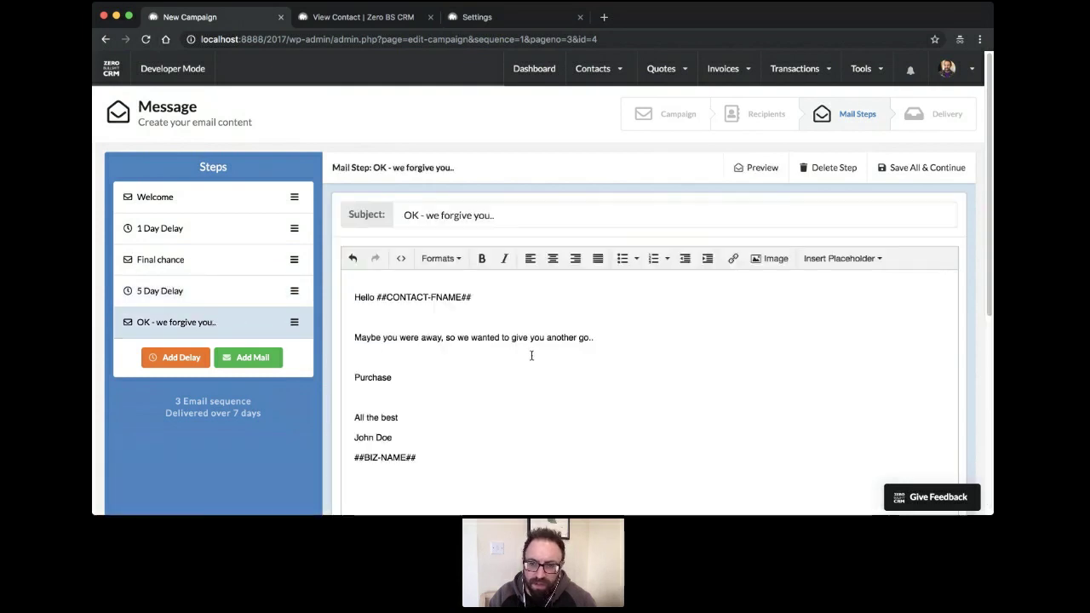
scroll(718, 309, down, 5)
scroll(577, 372, up, 5)
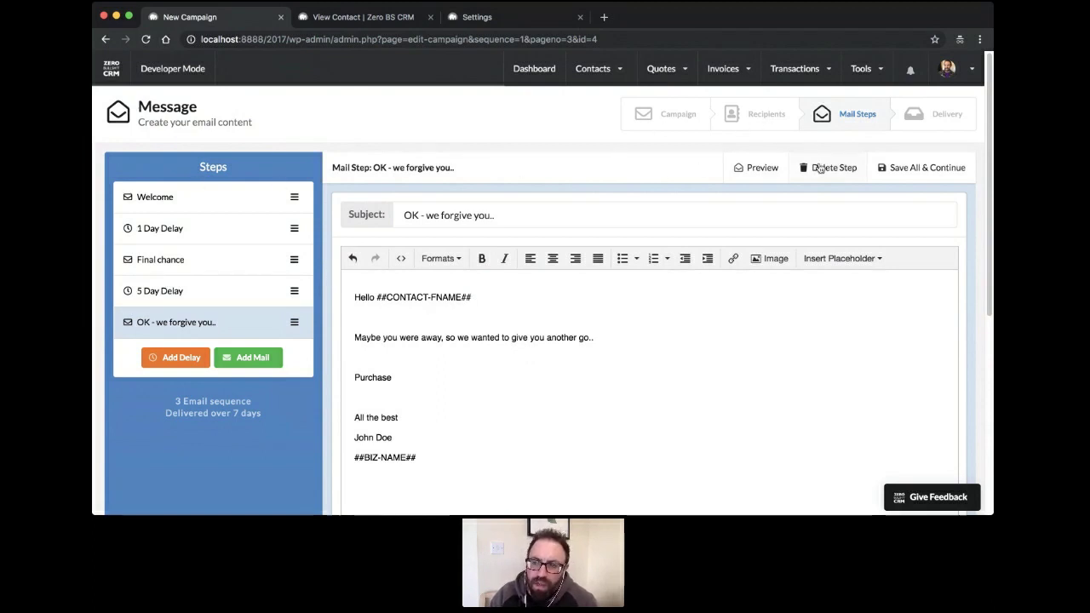
click(912, 168)
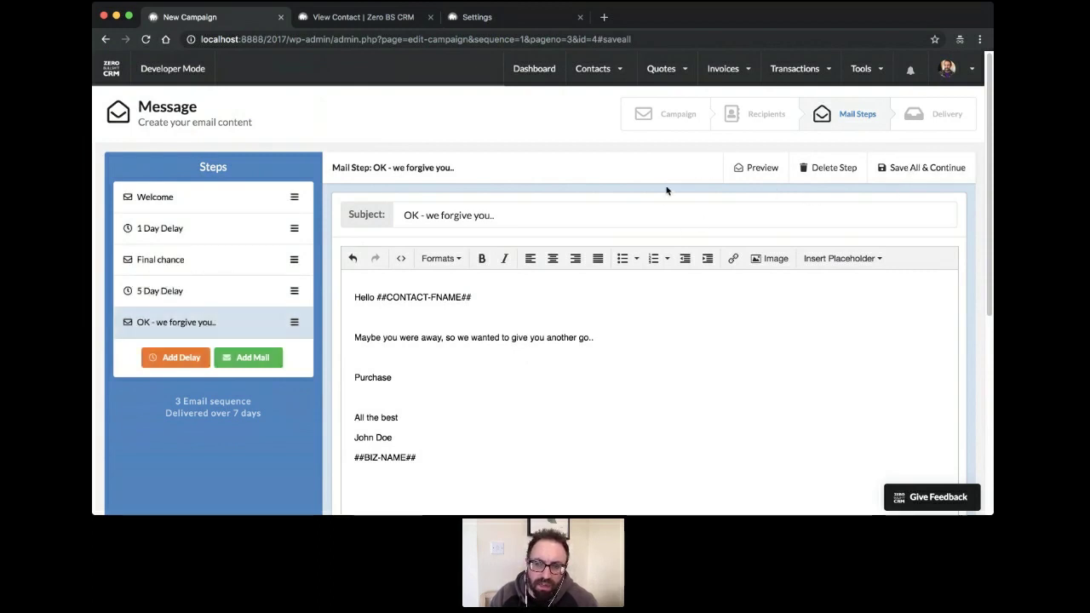
scroll(667, 195, down, 4)
scroll(668, 198, up, 4)
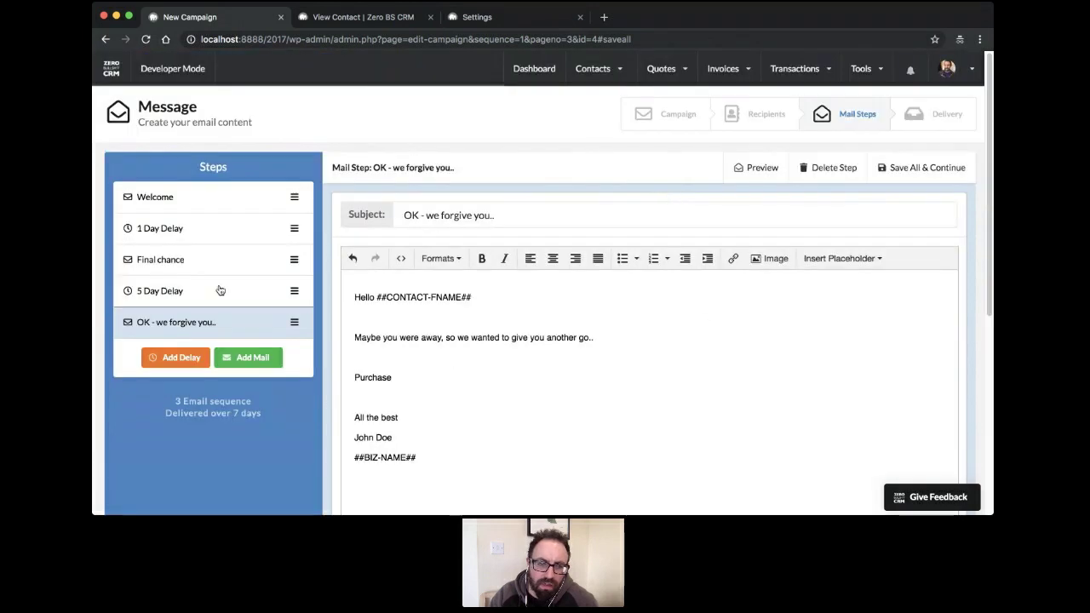
Continue to Delivery, review the Sequence Summary, and start the sequence
click(940, 175)
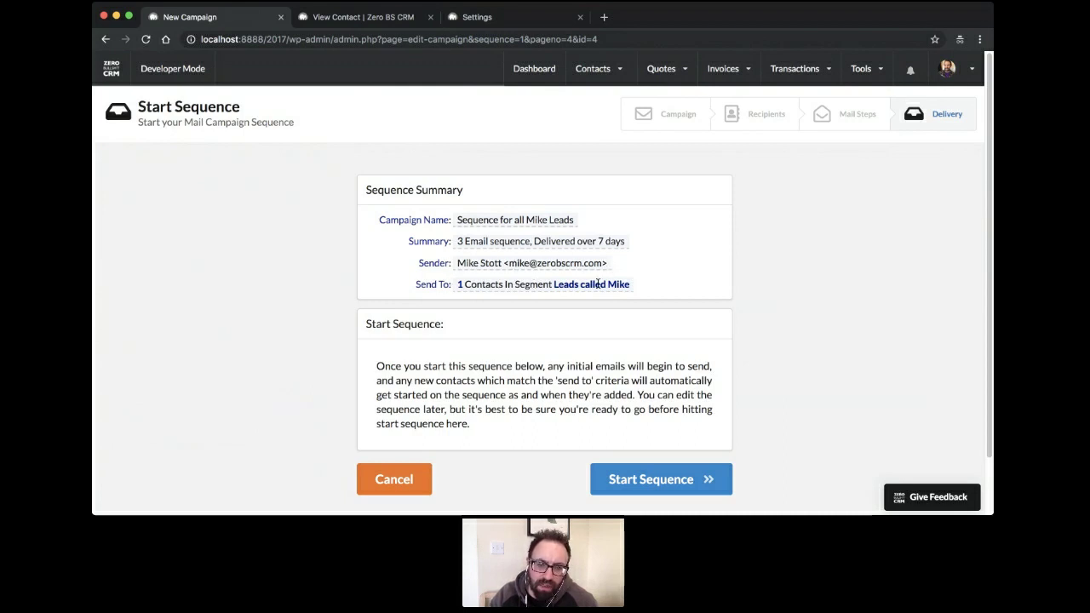
scroll(748, 283, down, 1)
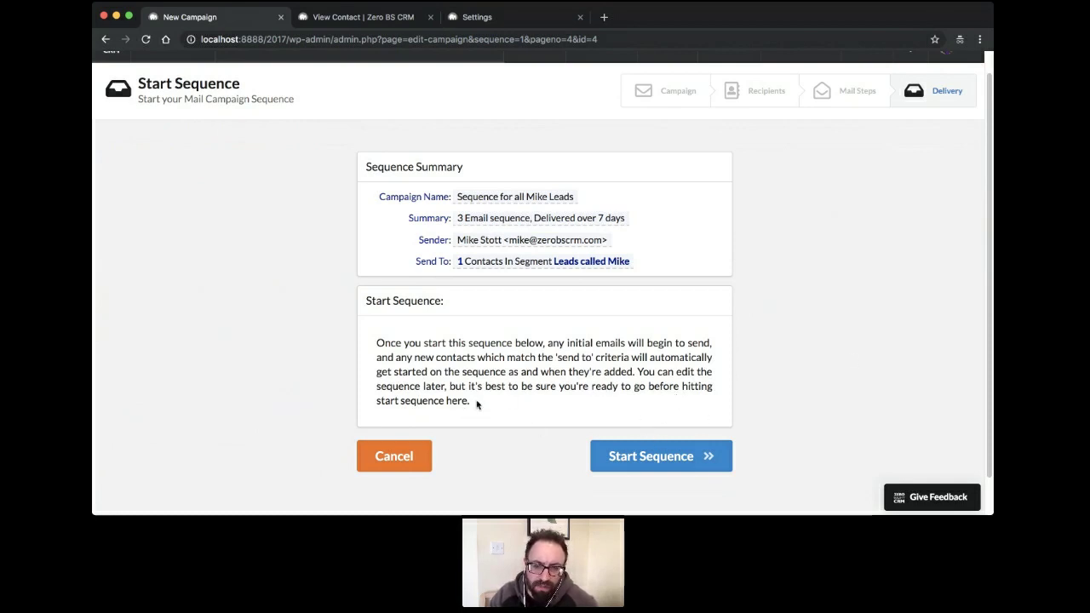
click(649, 454)
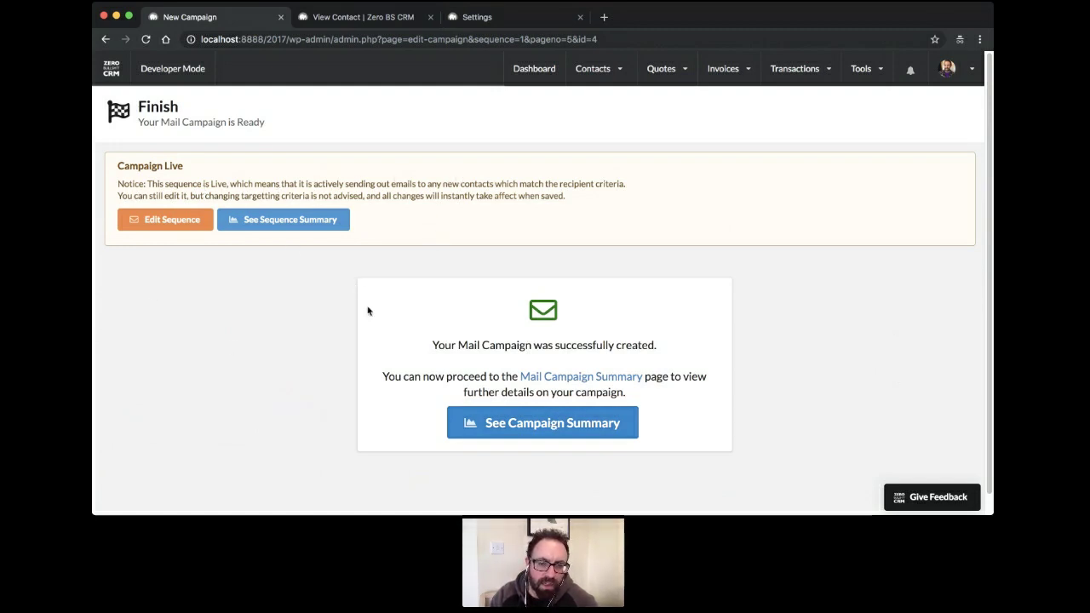
Open the campaign summary for 'Sequence for all Mike Leads' from the Finish page
click(543, 423)
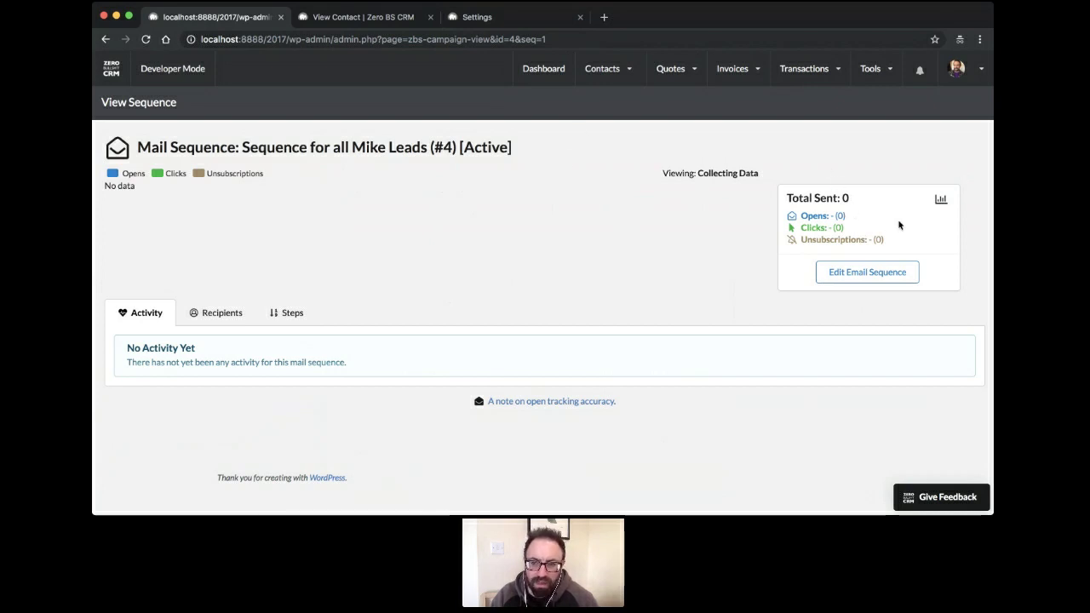
Confirm the Recipients list shows 1 recipient, then switch to the blank New Contact form
click(837, 273)
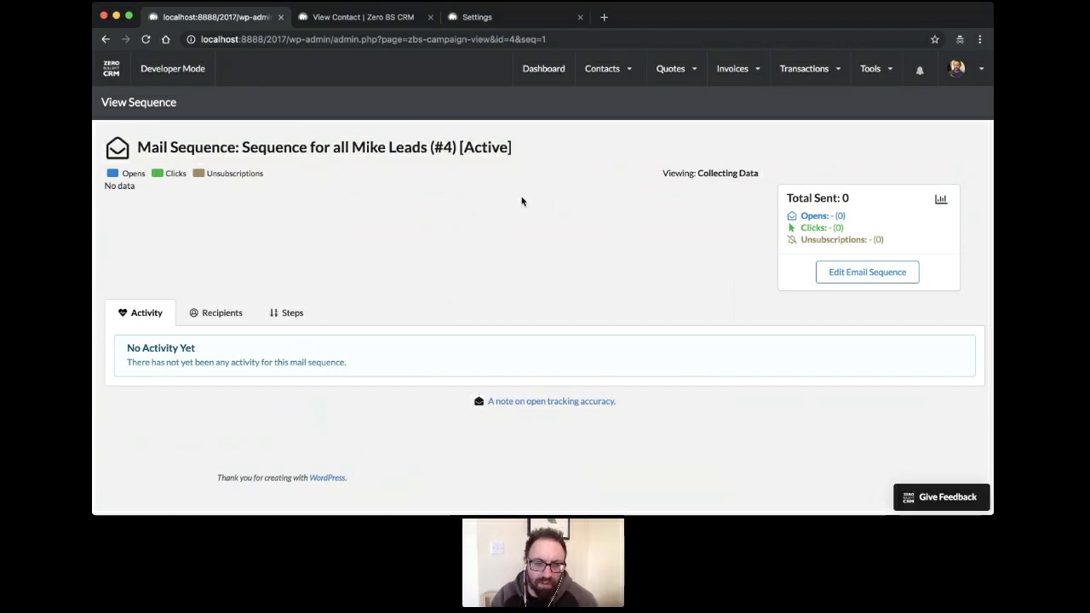
click(375, 17)
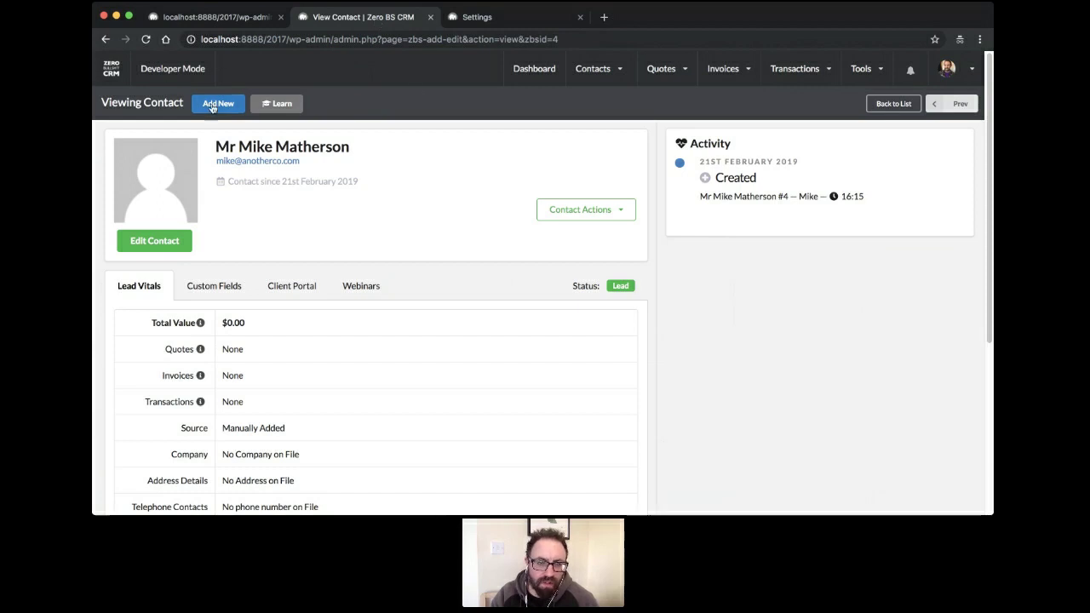
click(207, 18)
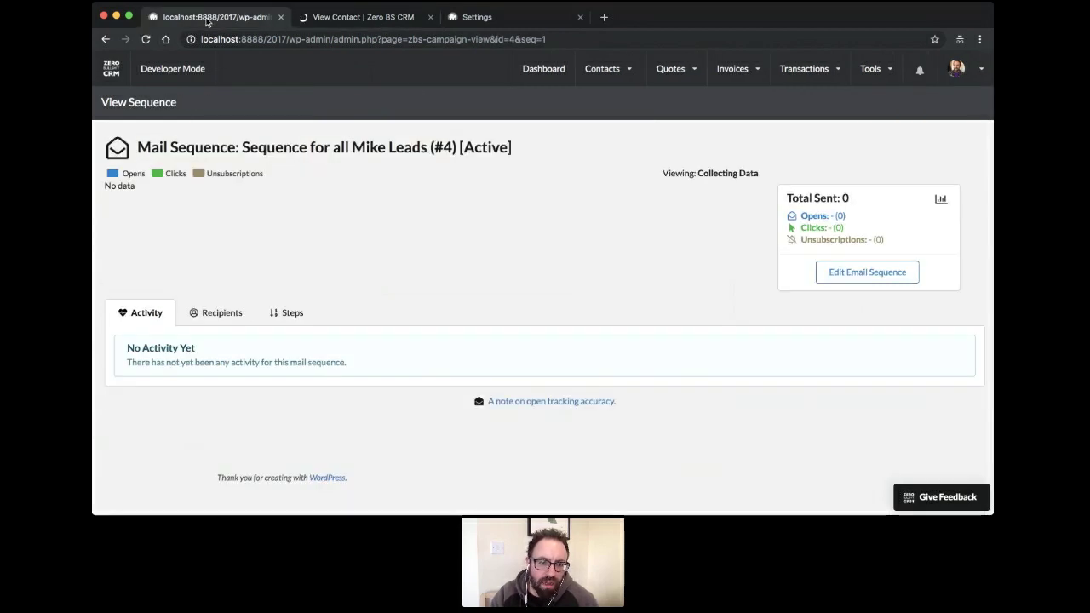
click(211, 314)
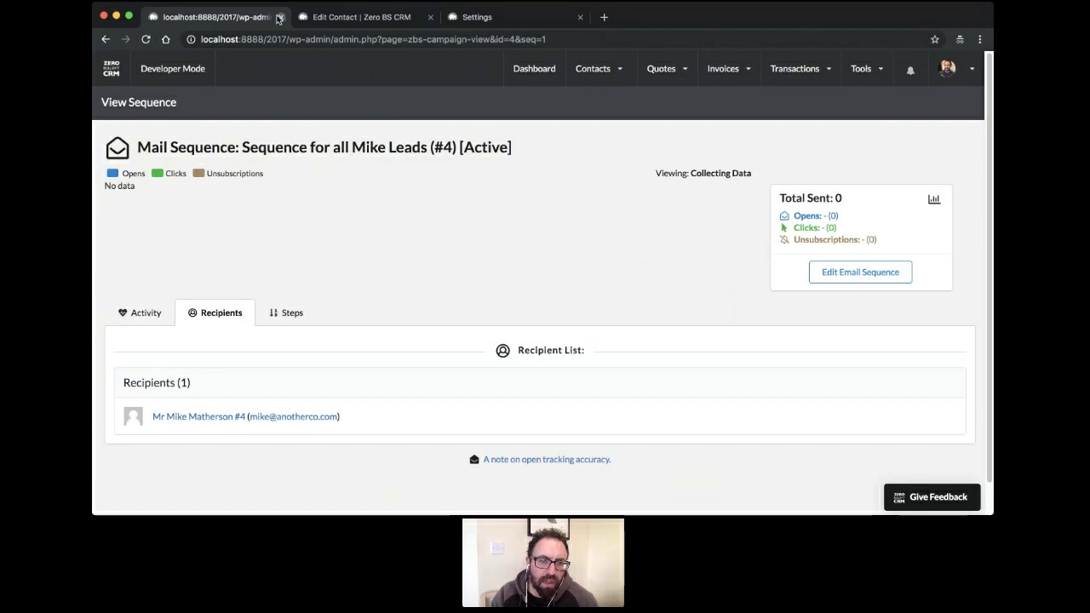
click(341, 17)
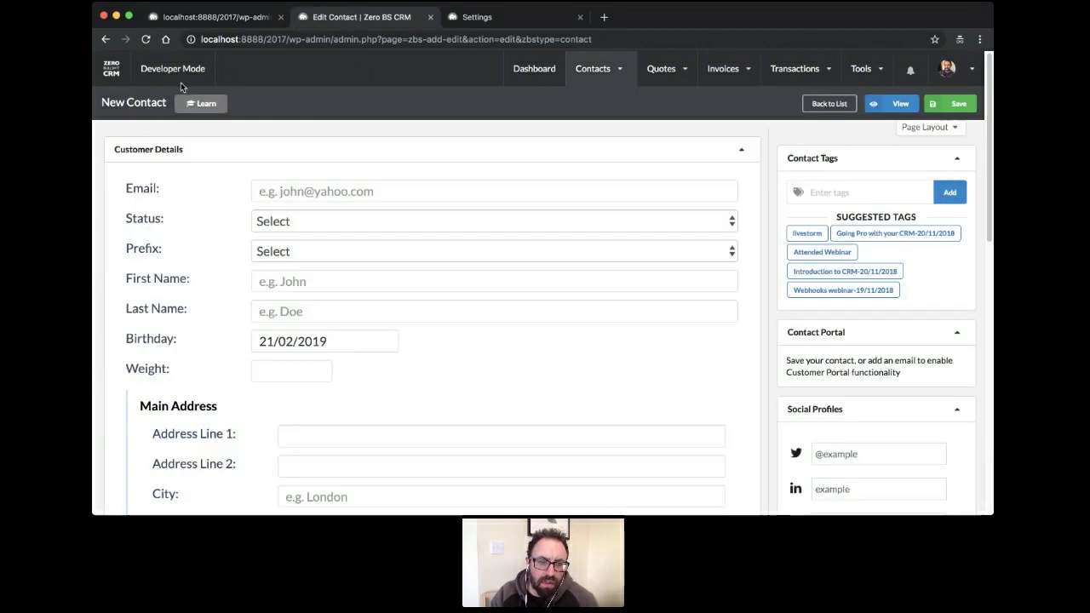
Fill in the new contact's e-mail, status Lead, prefix Mr, and first and last name
click(355, 191)
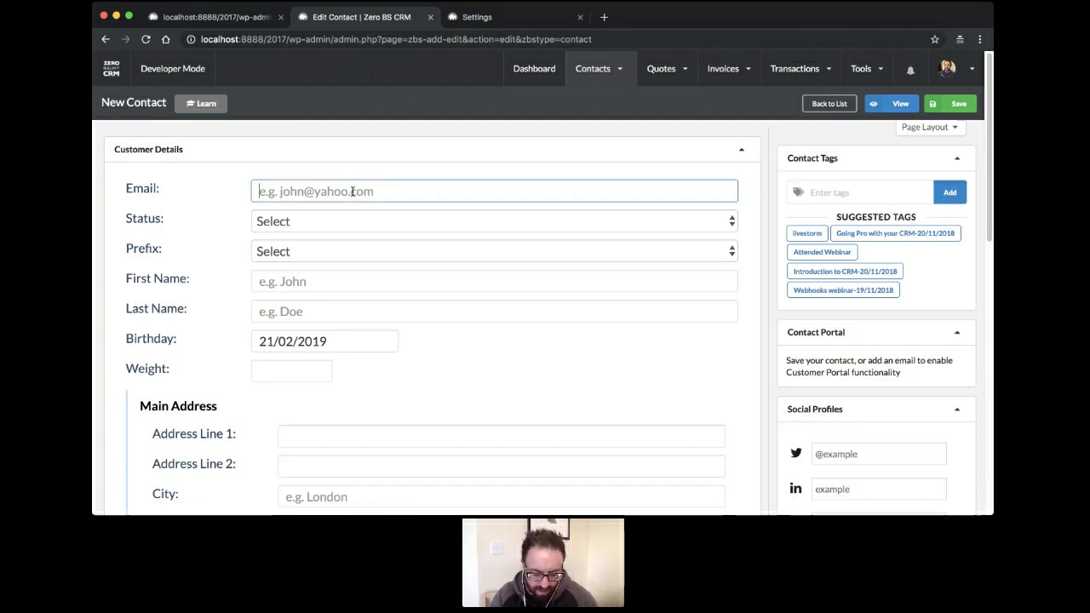
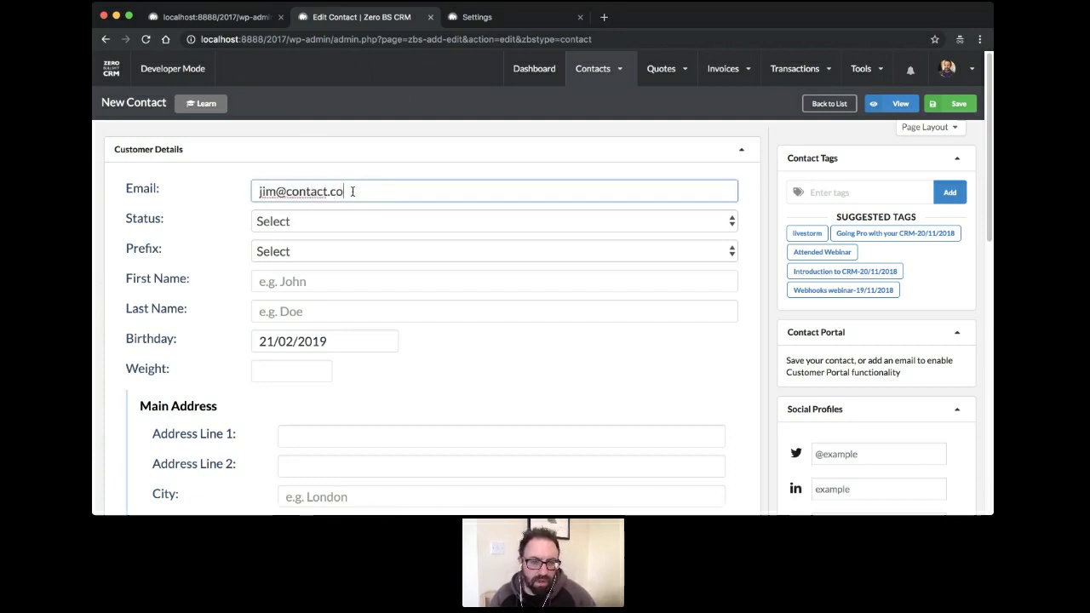
click(392, 222)
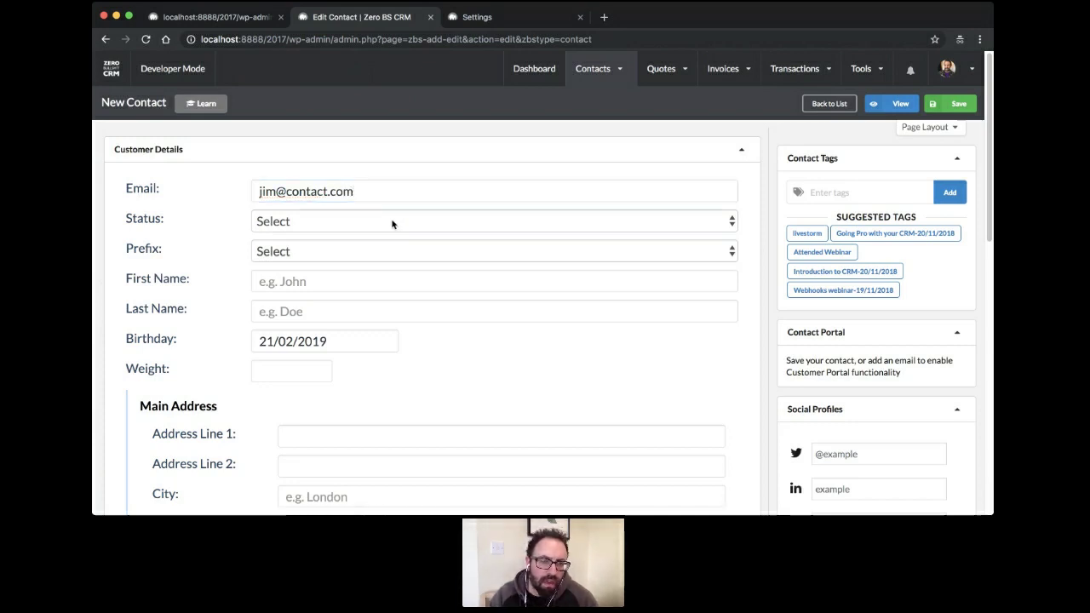
click(385, 250)
click(384, 252)
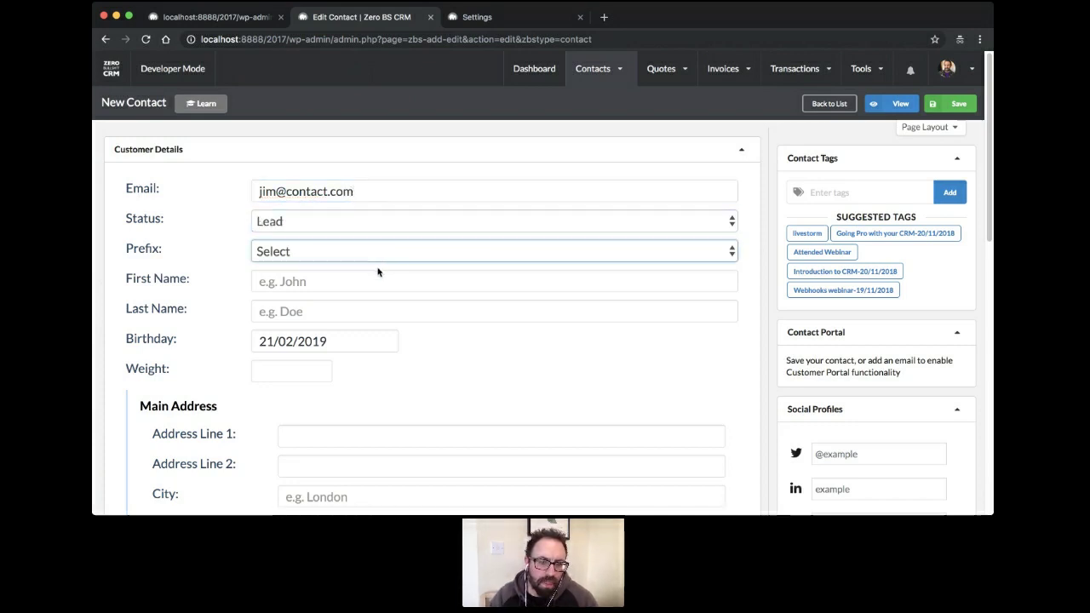
click(380, 272)
click(368, 284)
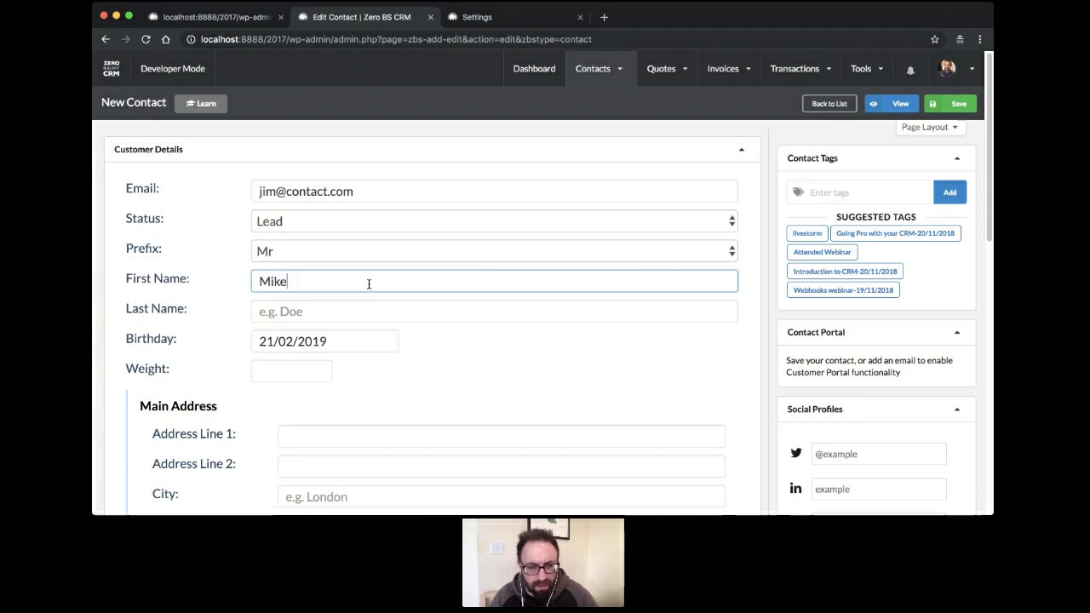
key(Tab)
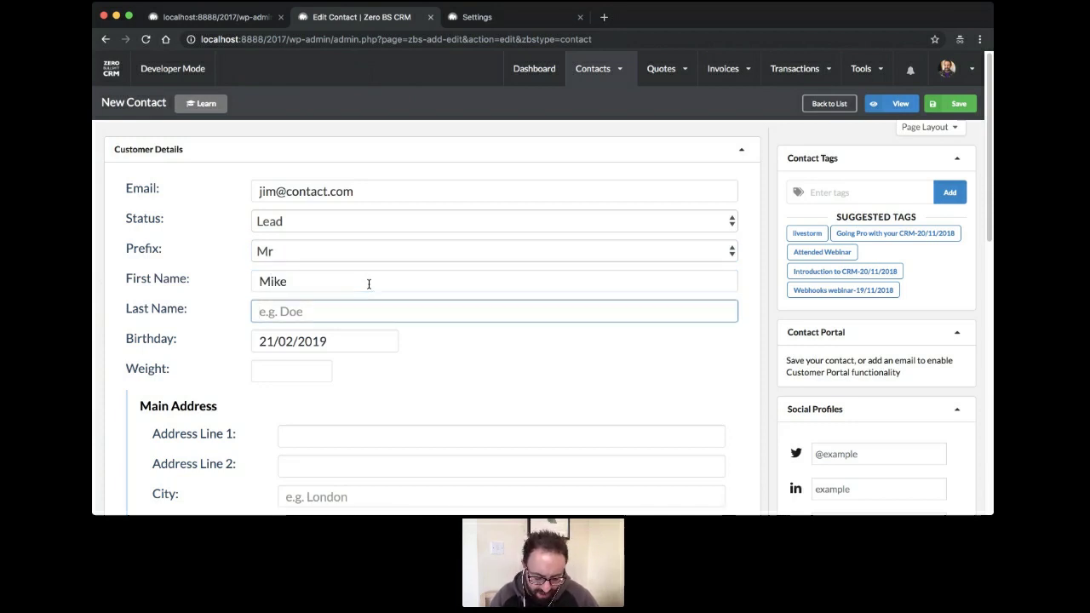
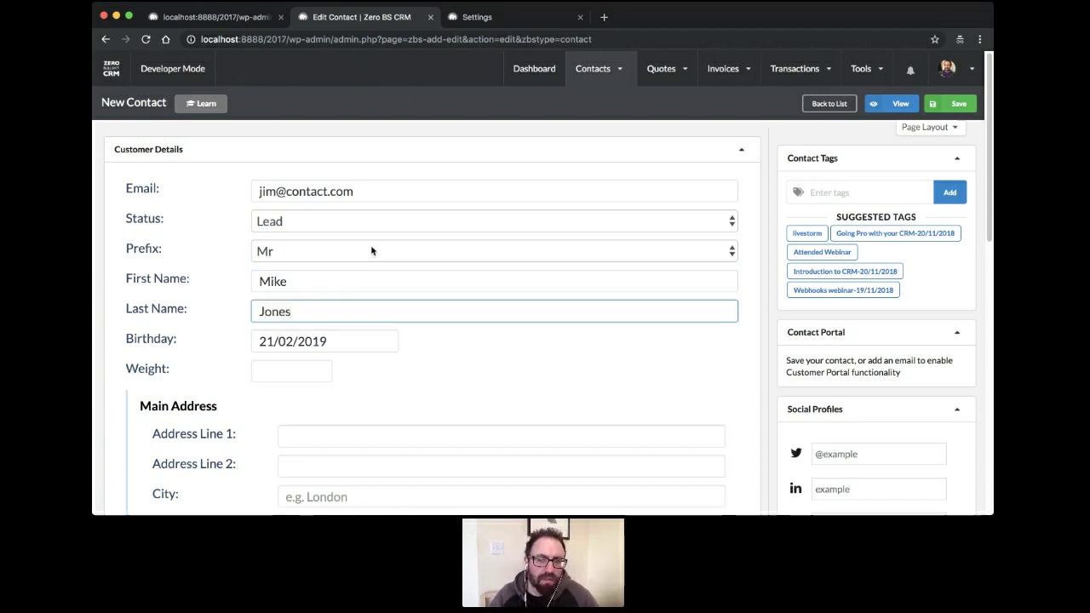
click(436, 340)
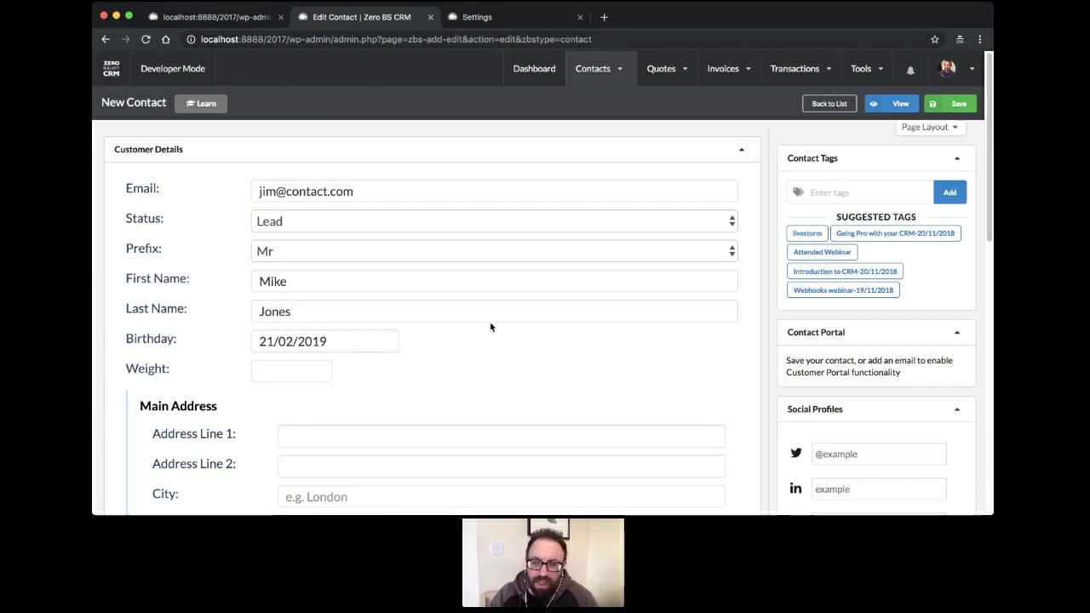
Save the new contact, then reload the sequence summary page
scroll(491, 327, down, 5)
scroll(503, 346, up, 3)
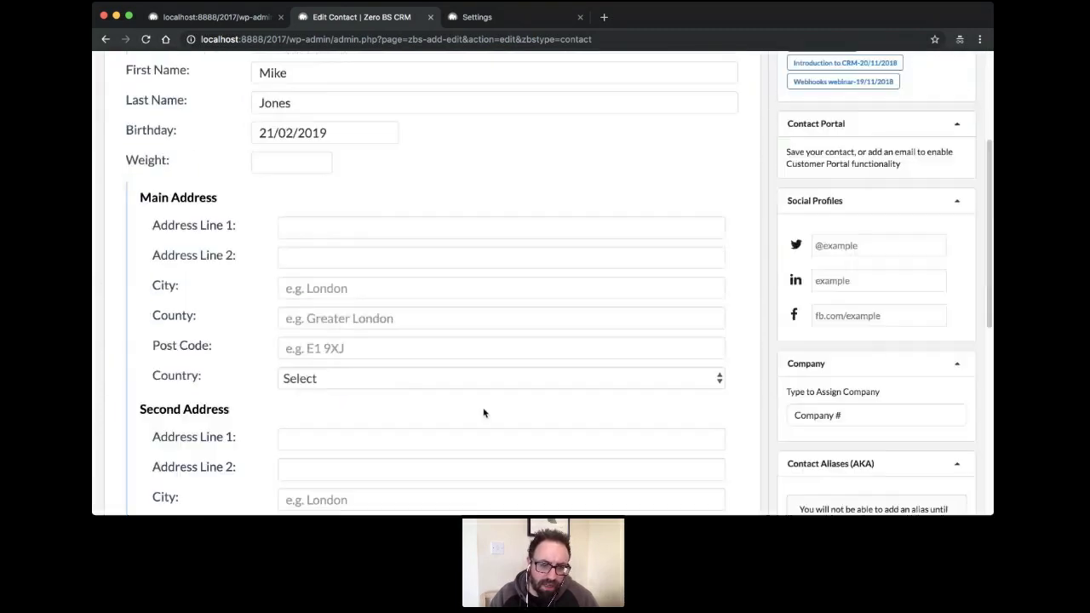
scroll(483, 413, up, 3)
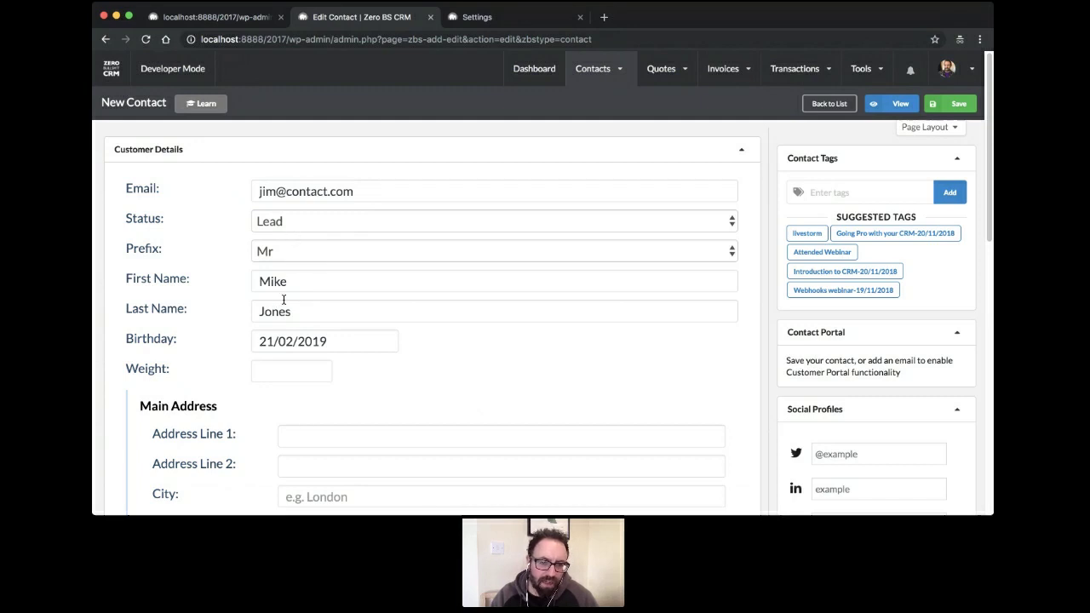
scroll(484, 342, down, 5)
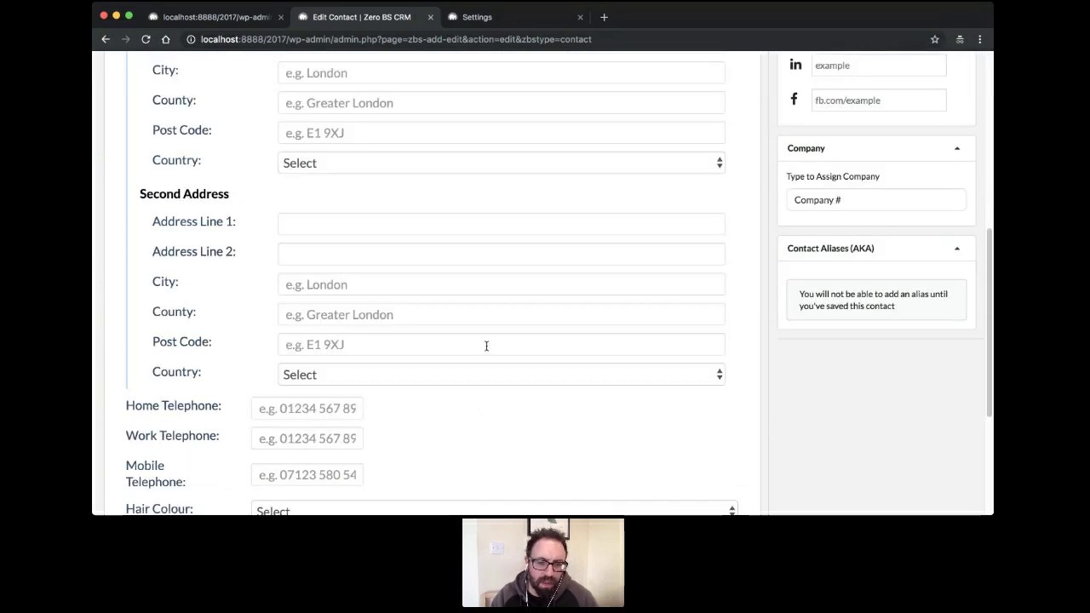
scroll(486, 346, up, 5)
click(974, 103)
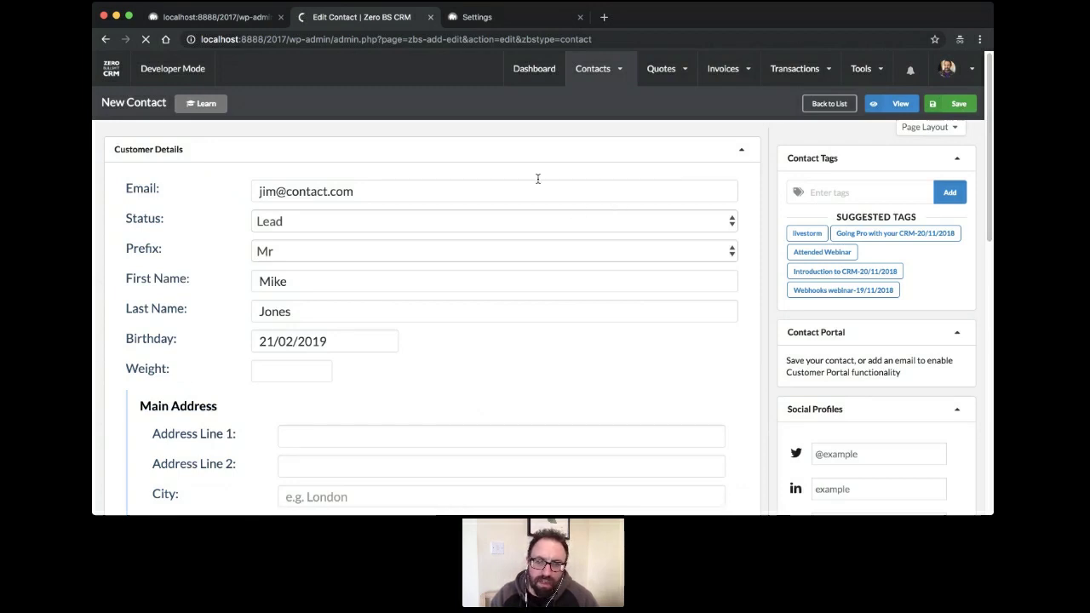
click(213, 17)
key(super+r)
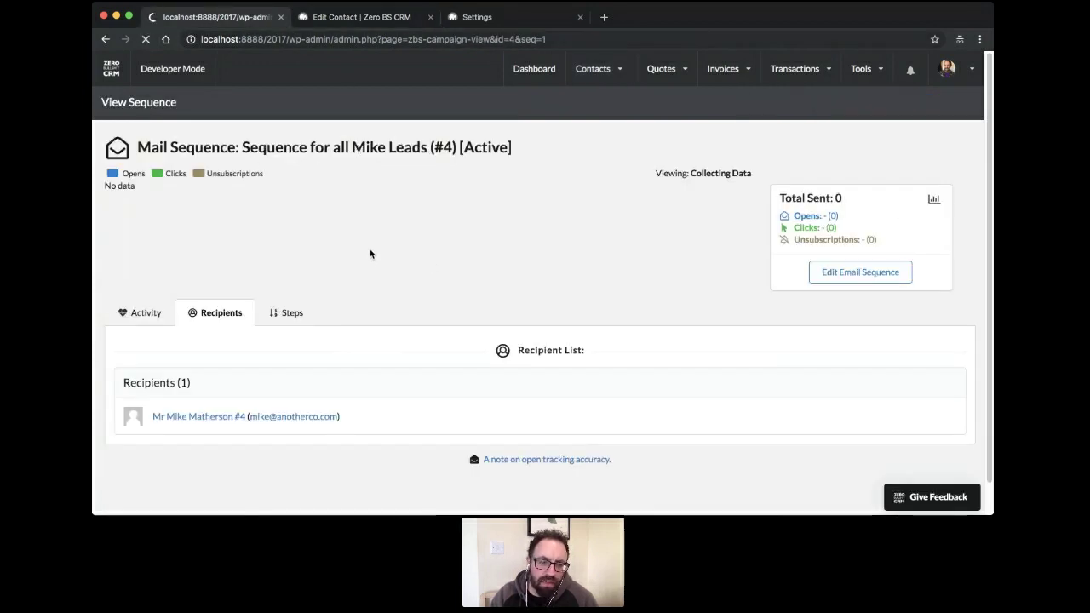
Check the sequence's two recipients and activity log, then return to the saved contact's tab
click(221, 313)
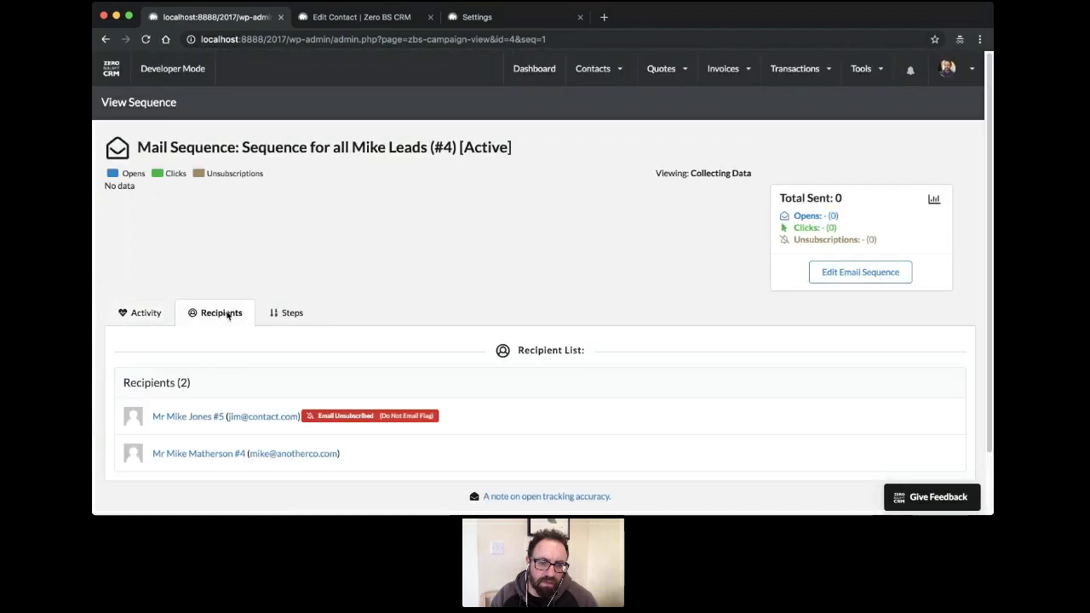
scroll(411, 300, down, 2)
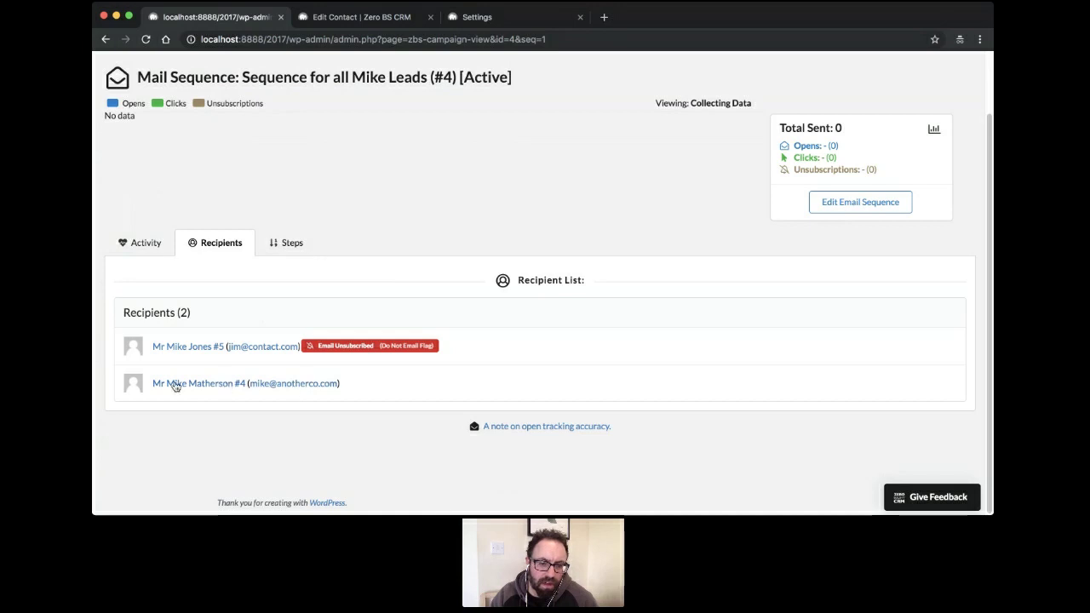
click(143, 242)
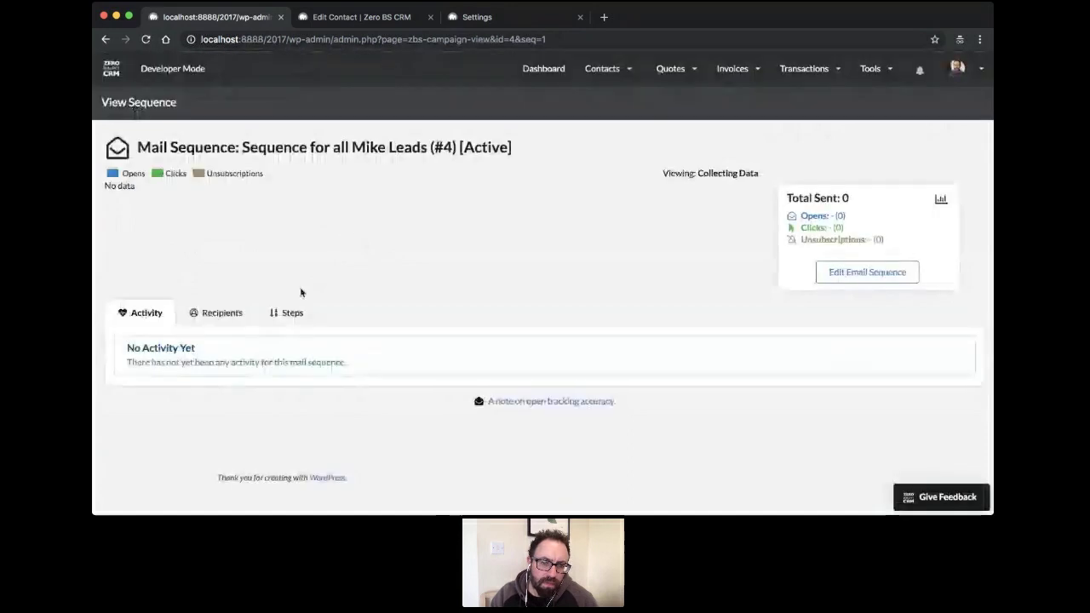
click(226, 314)
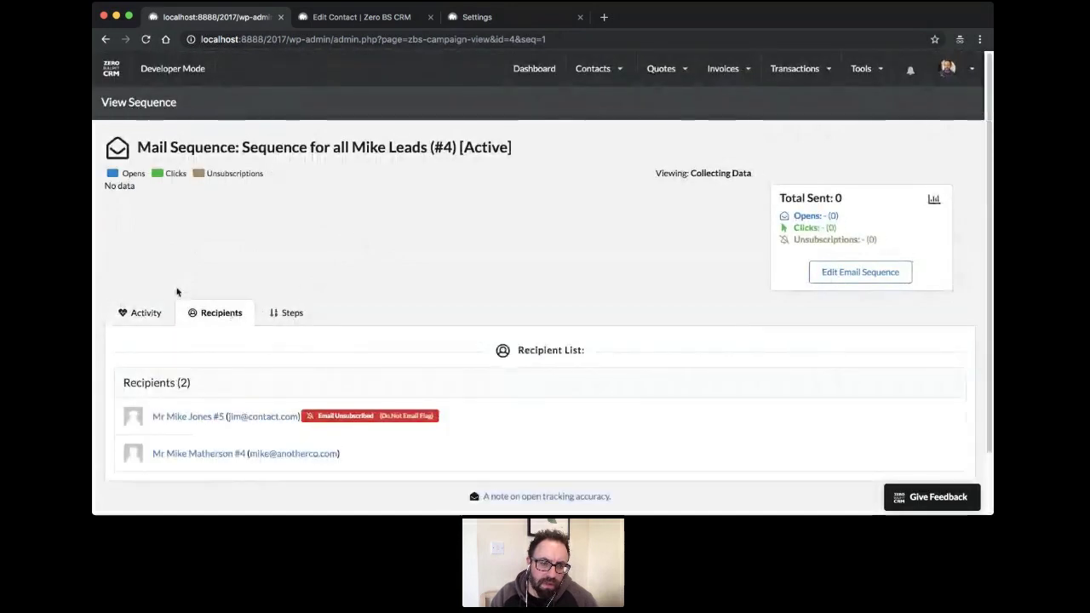
click(144, 314)
click(214, 314)
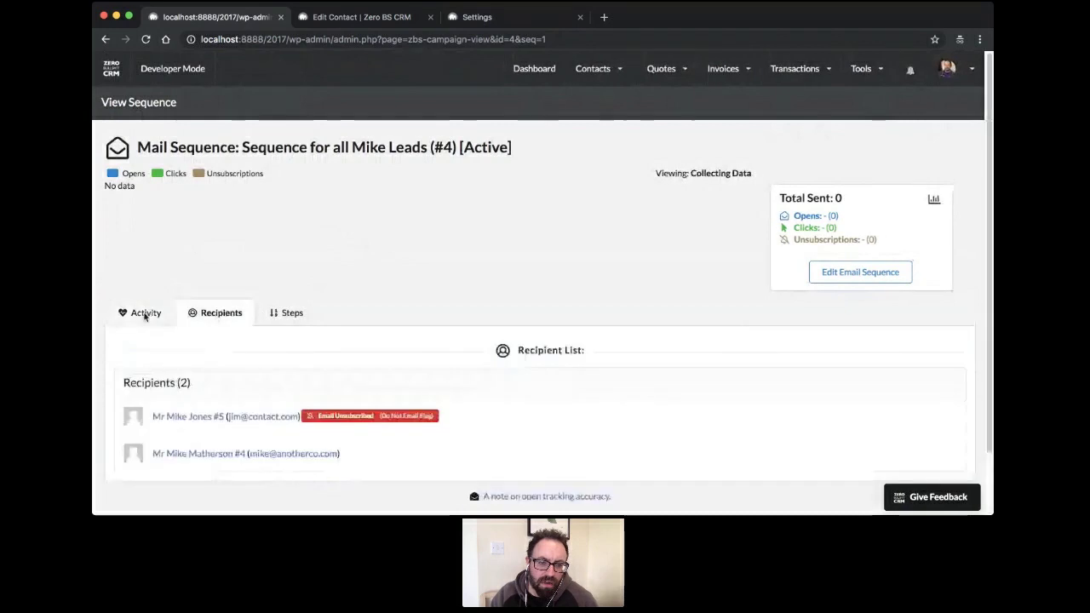
click(145, 314)
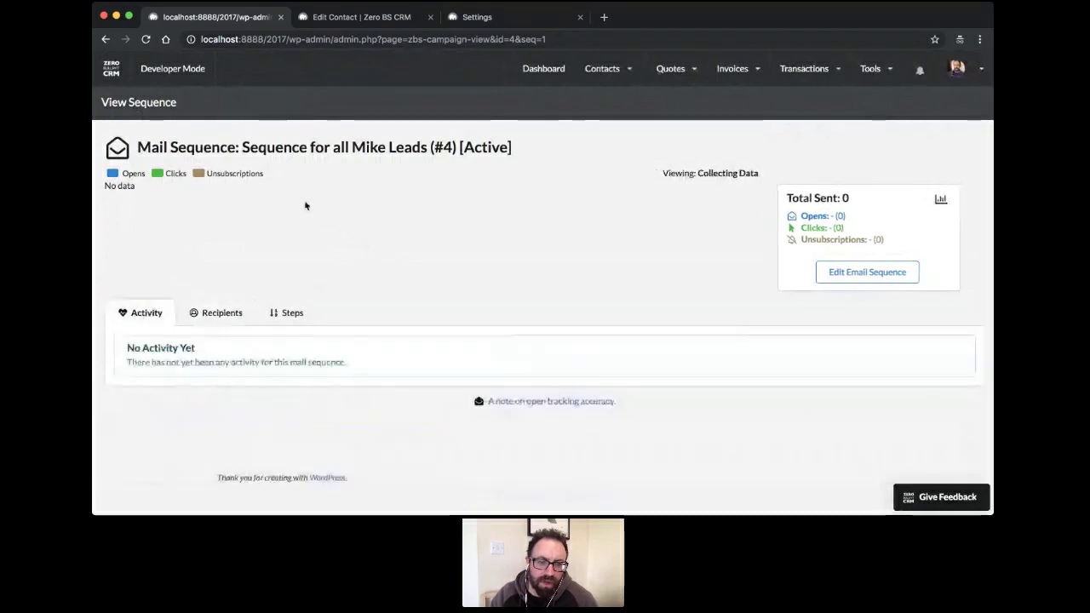
click(328, 21)
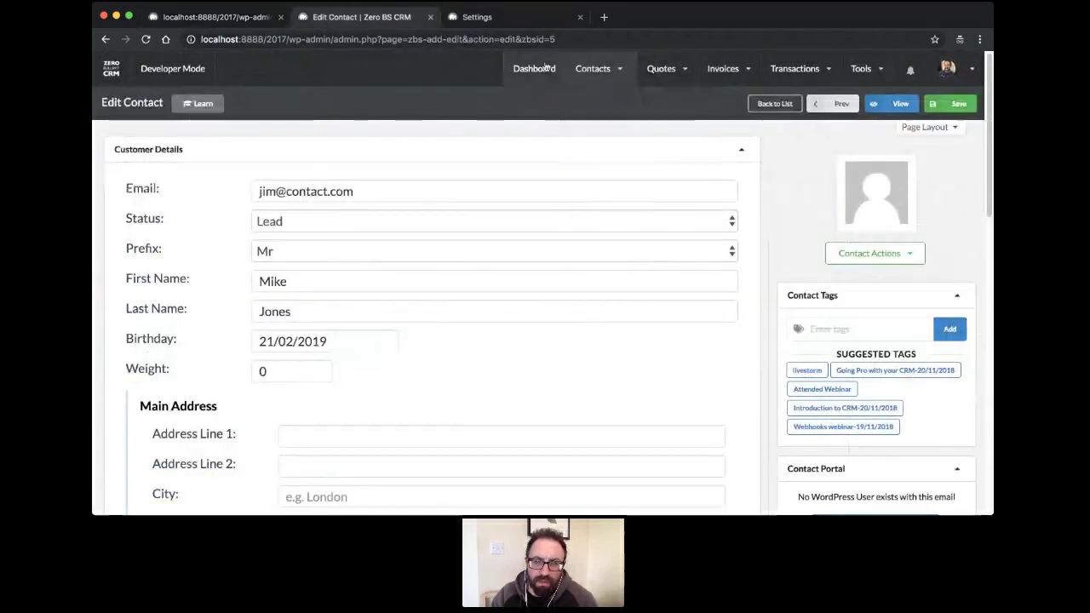
mouse_move(593, 68)
click(585, 122)
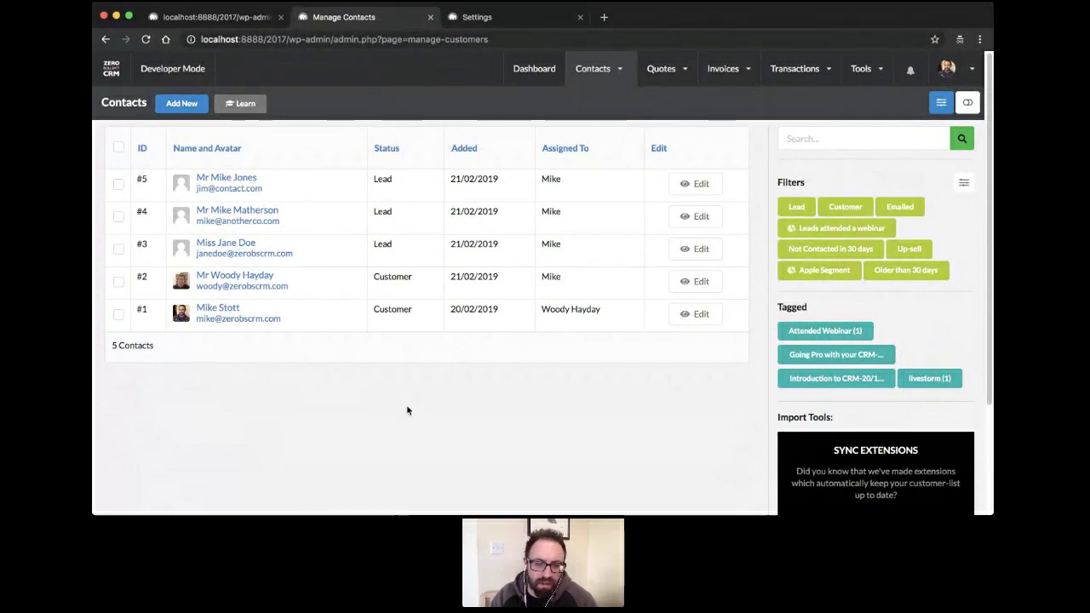
click(602, 451)
click(509, 389)
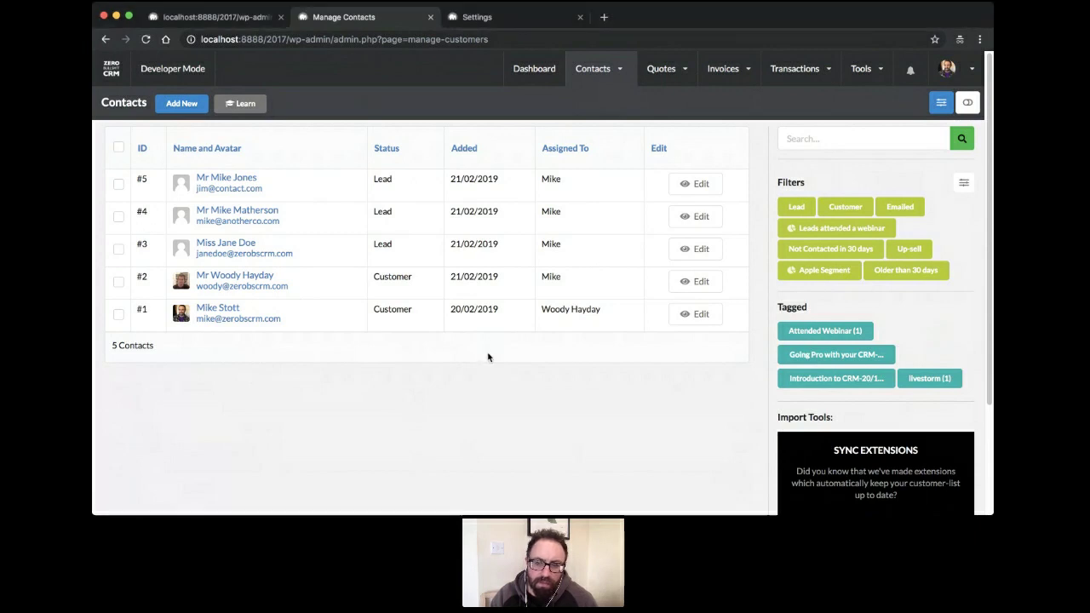
click(505, 404)
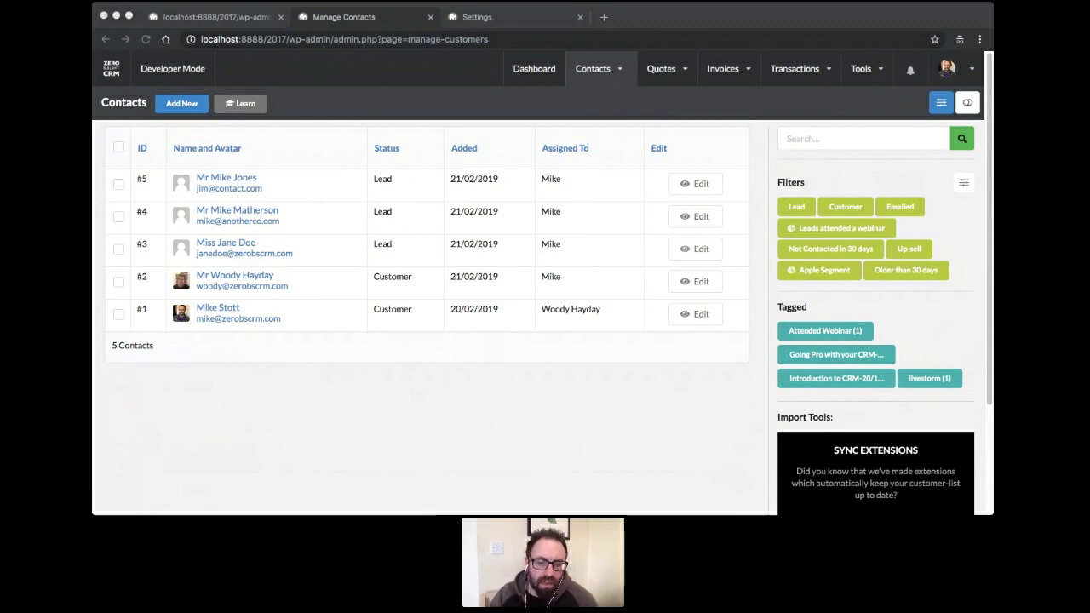
click(506, 385)
mouse_move(881, 81)
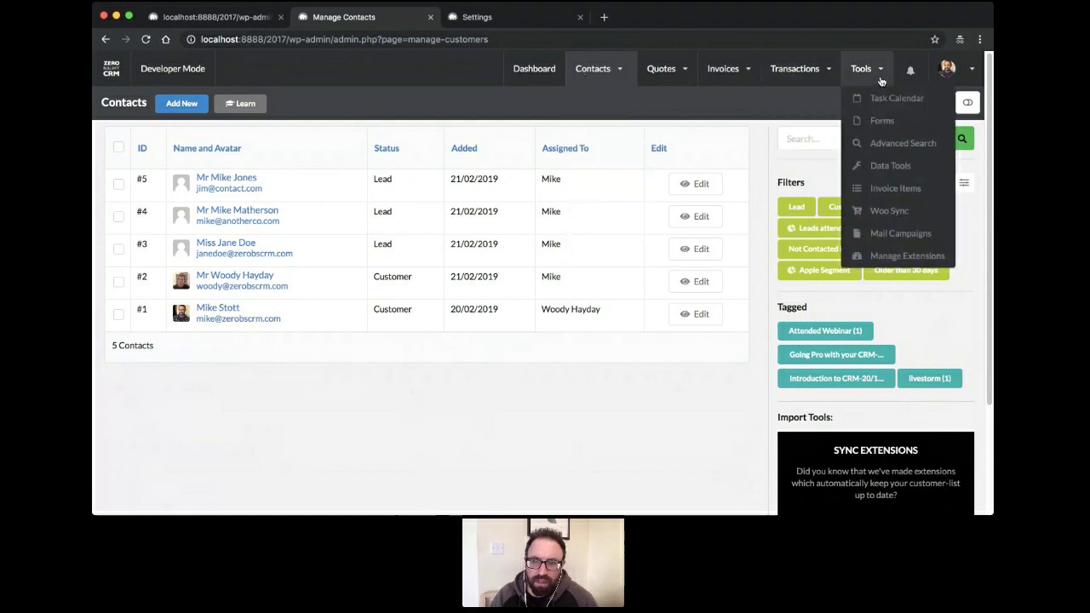
click(869, 233)
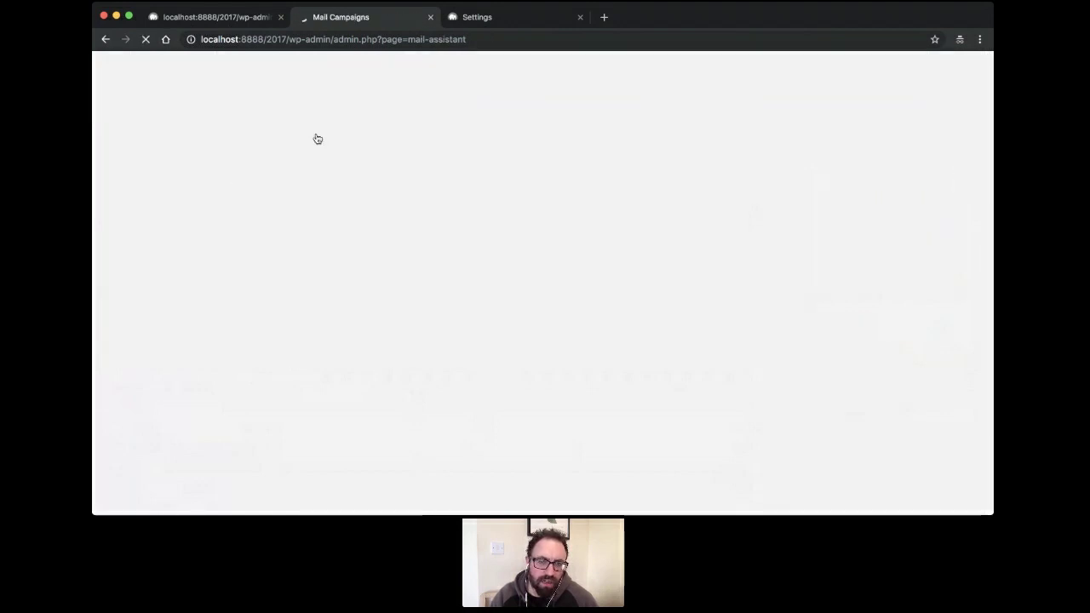
mouse_move(594, 75)
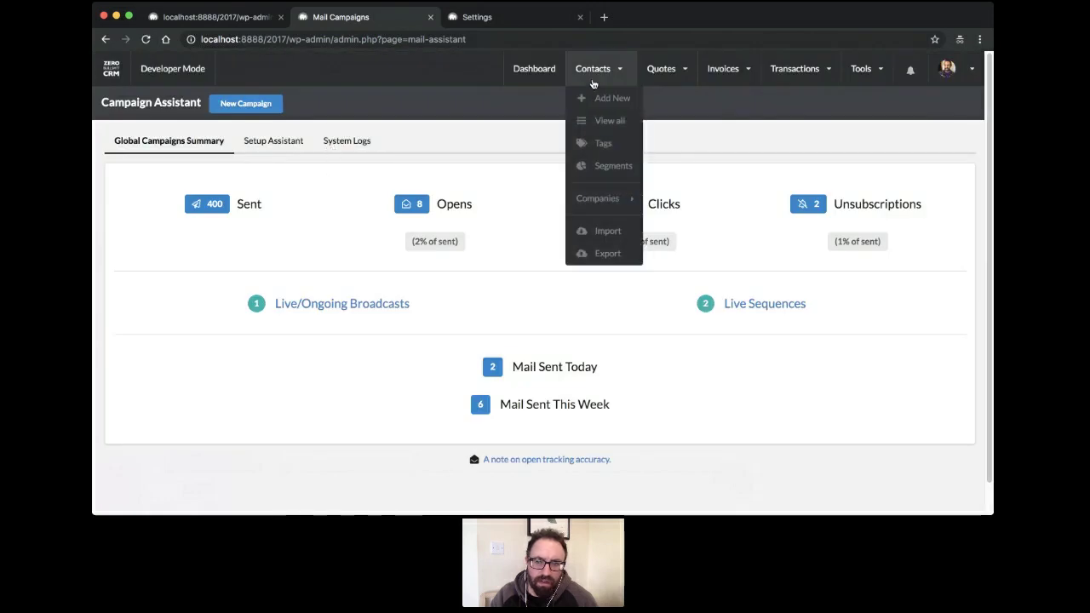
click(590, 121)
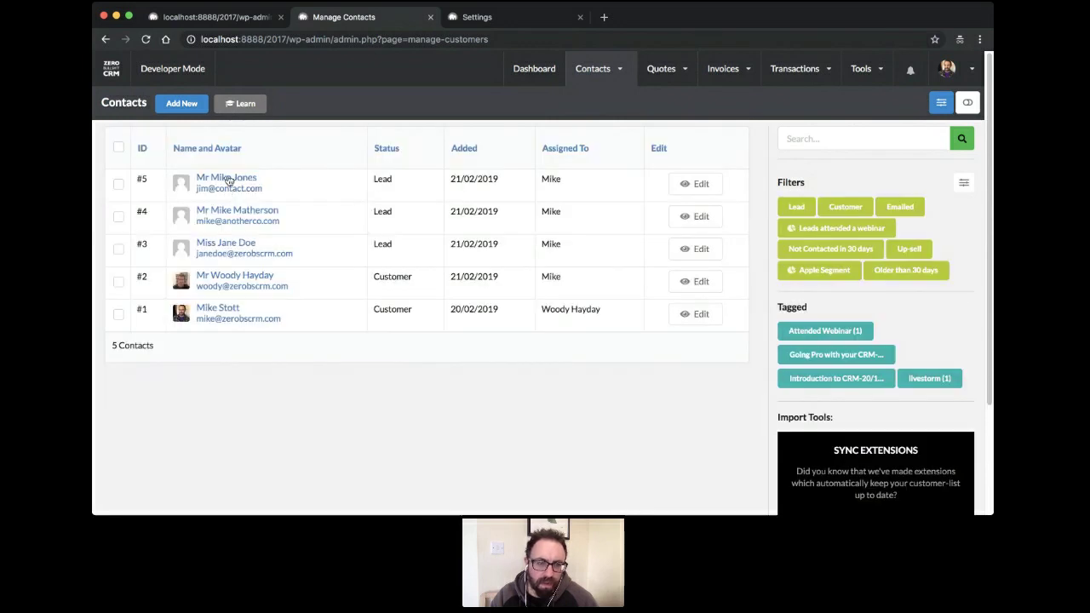
Review contact #5's unsubscribed lead record, then begin a blank new contact
click(230, 177)
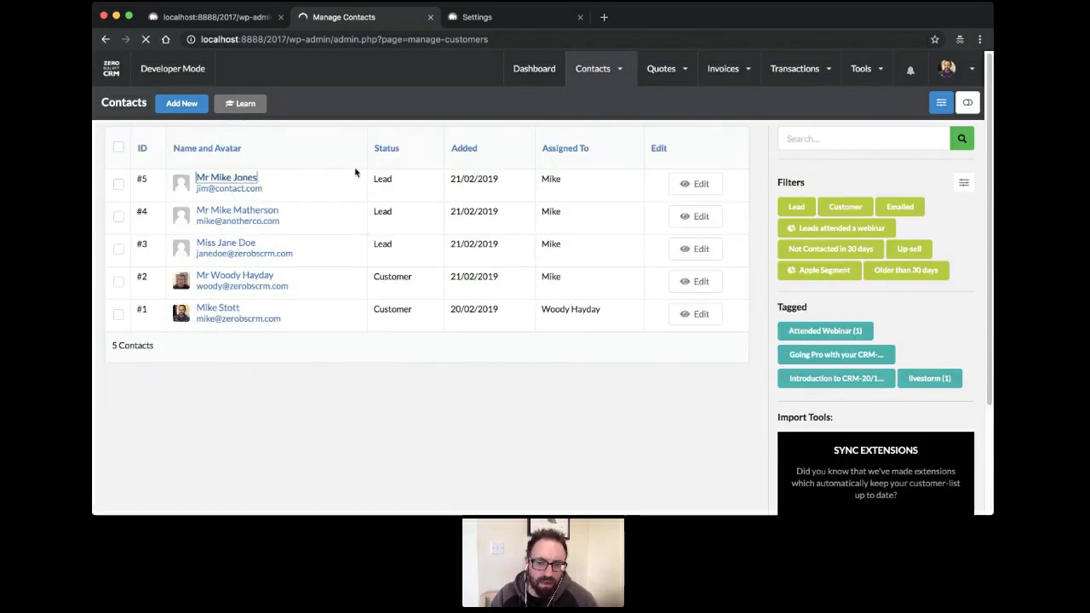
scroll(324, 236, down, 5)
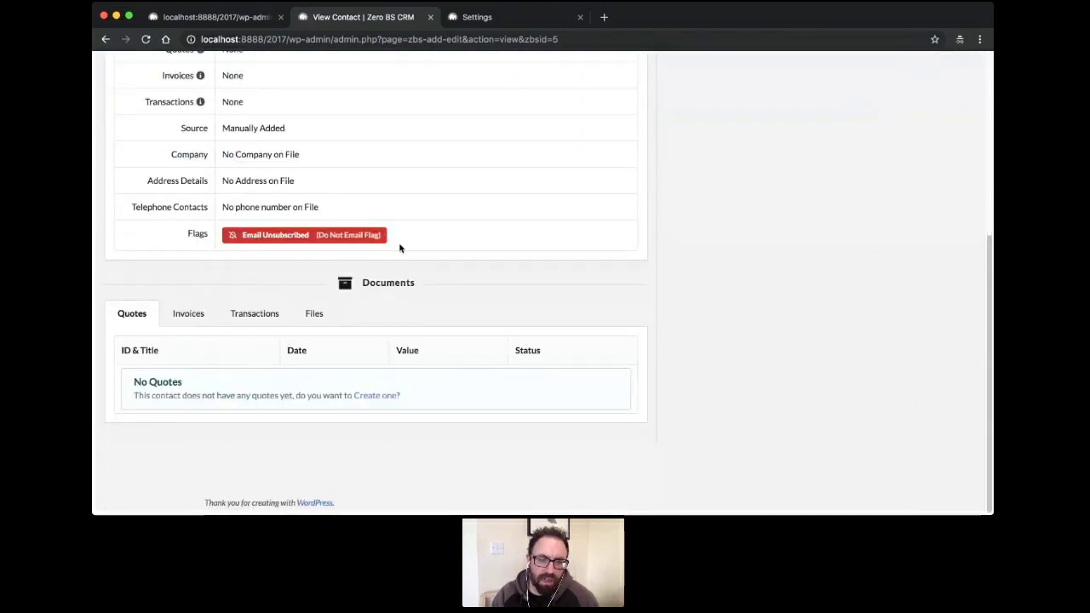
scroll(433, 255, up, 8)
scroll(435, 287, down, 4)
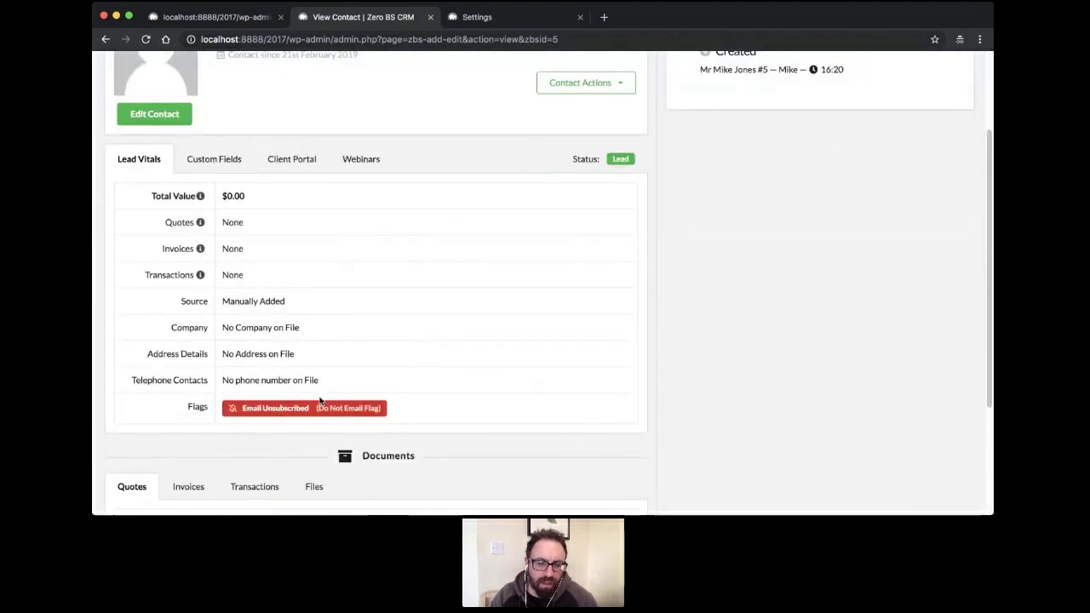
scroll(384, 373, up, 3)
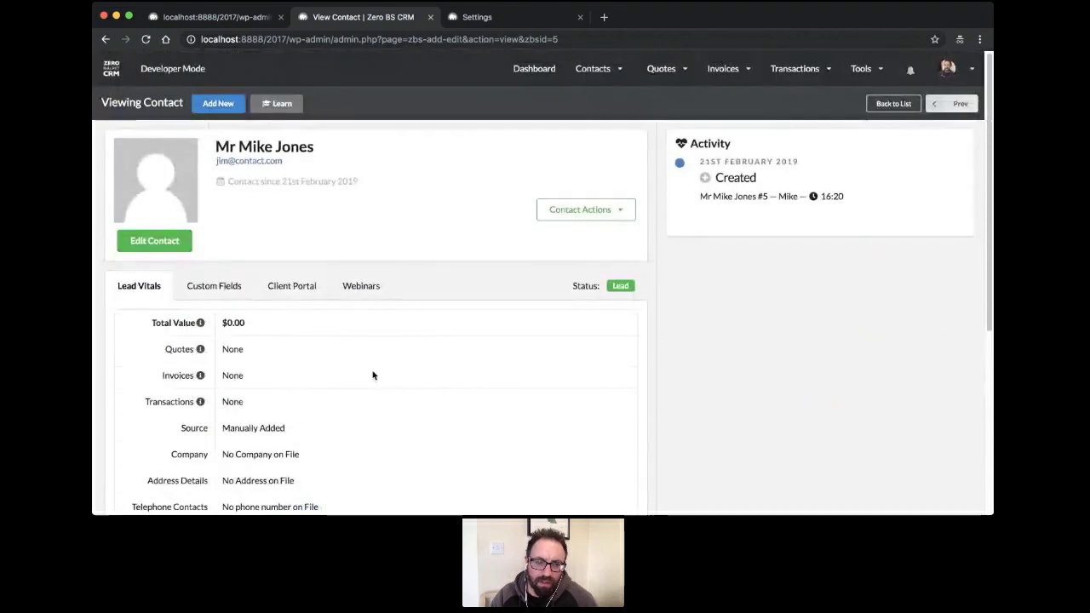
click(217, 108)
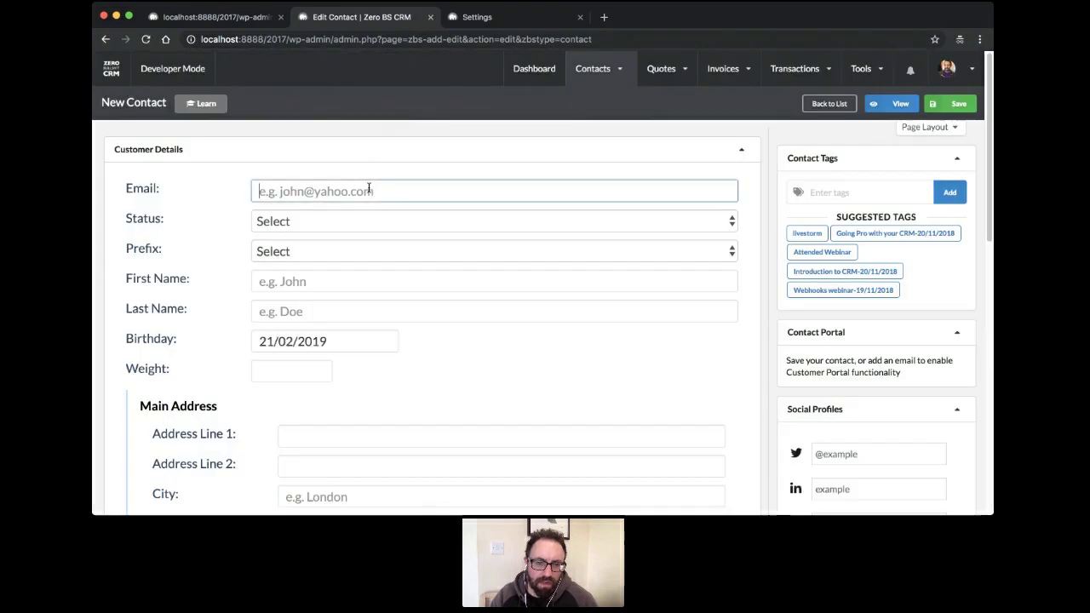
Enter the new contact's e-mail address and set its status to Lead
click(369, 190)
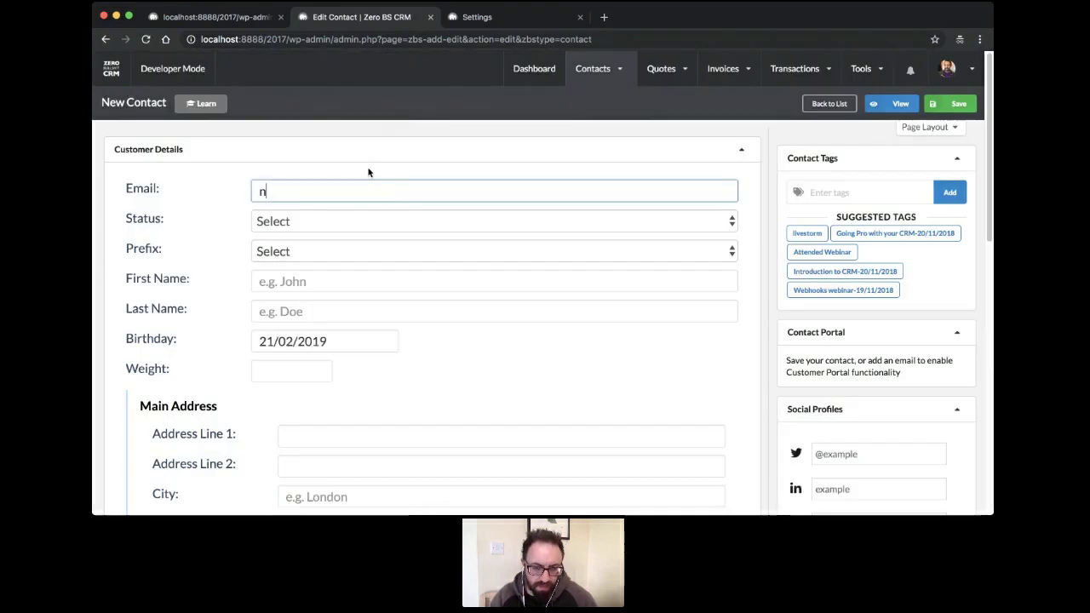
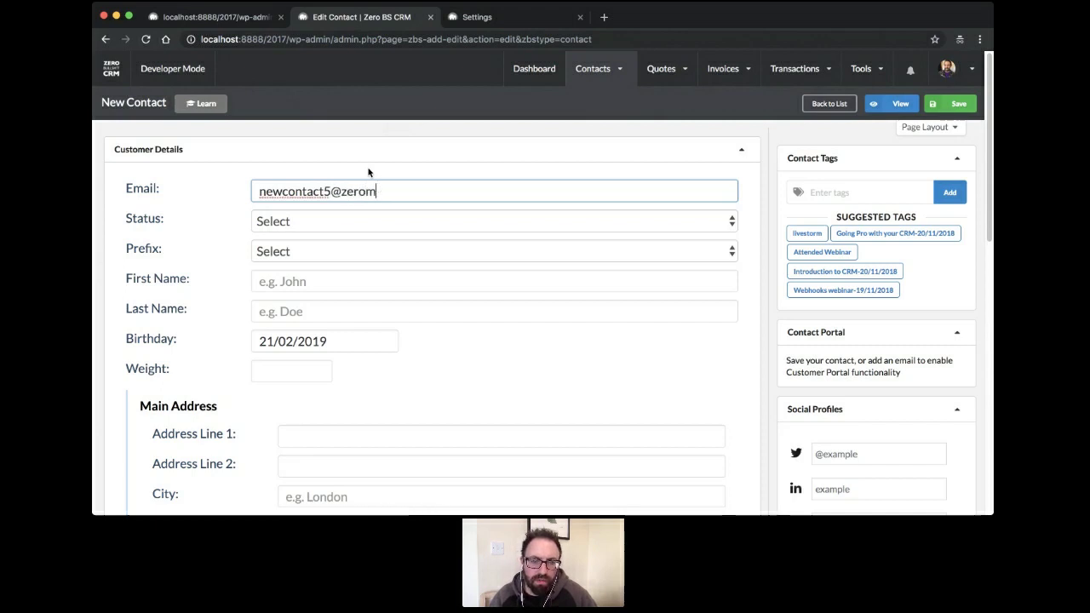
key(Tab)
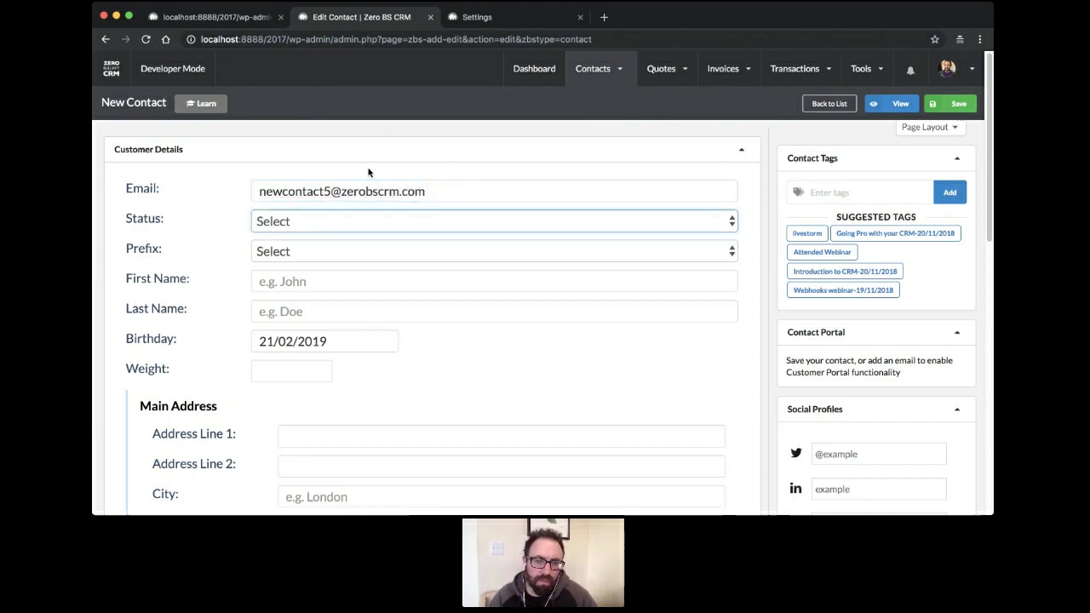
click(326, 238)
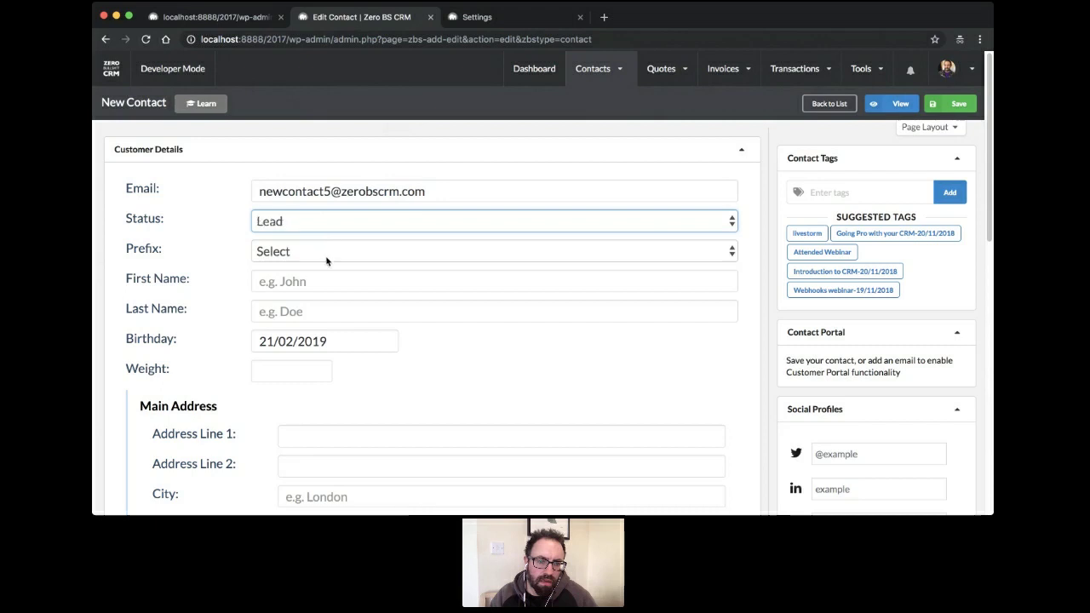
click(326, 259)
Set prefix Mr, enter the contact's first and last name, and save the lead
click(323, 282)
click(321, 284)
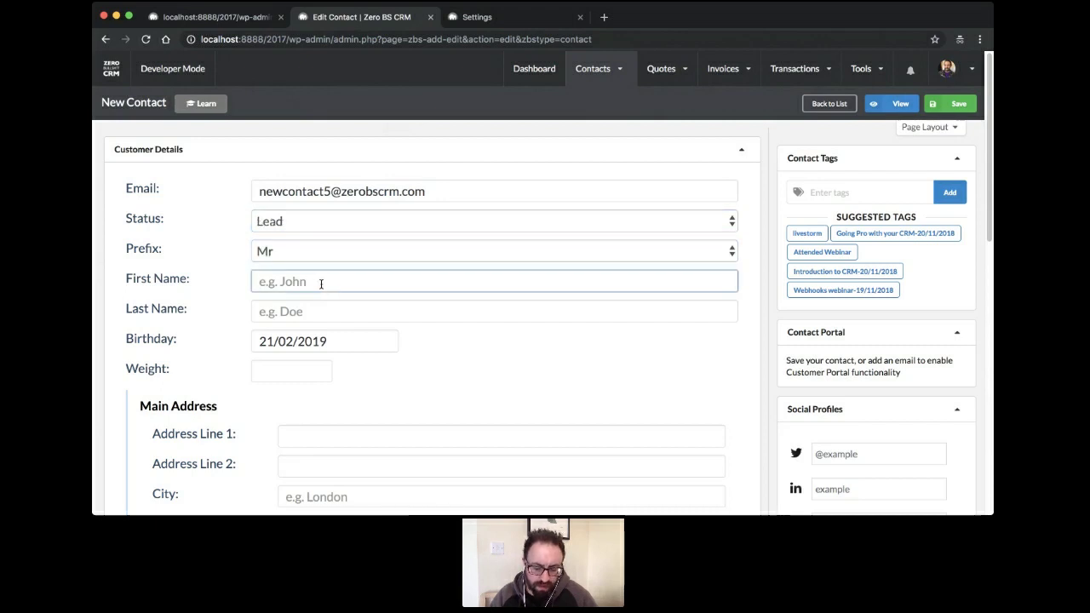
text(Mike)
key(Tab)
text(M)
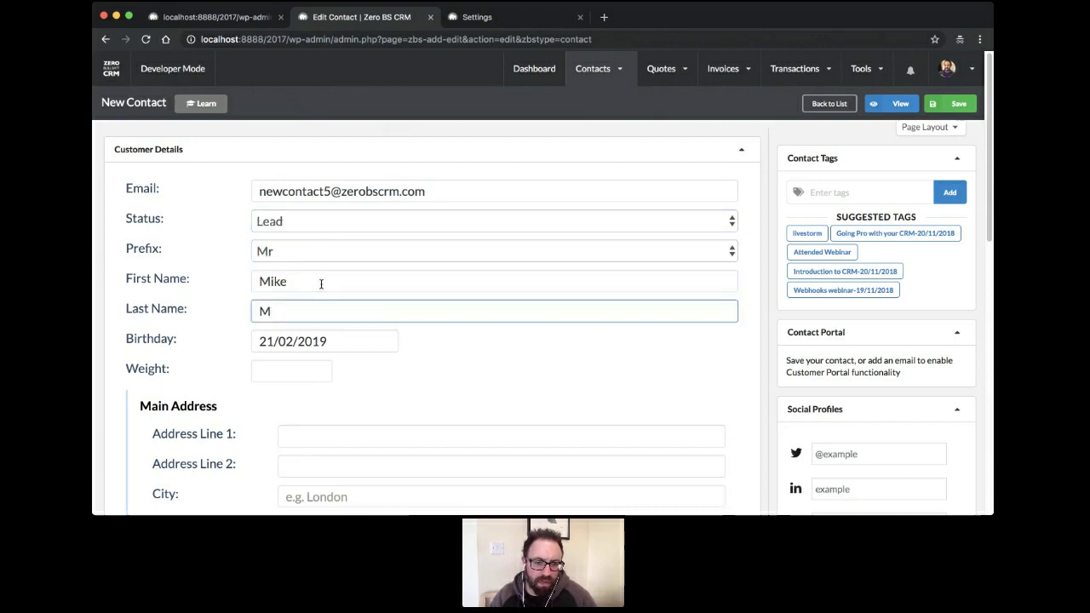
text(ikeson)
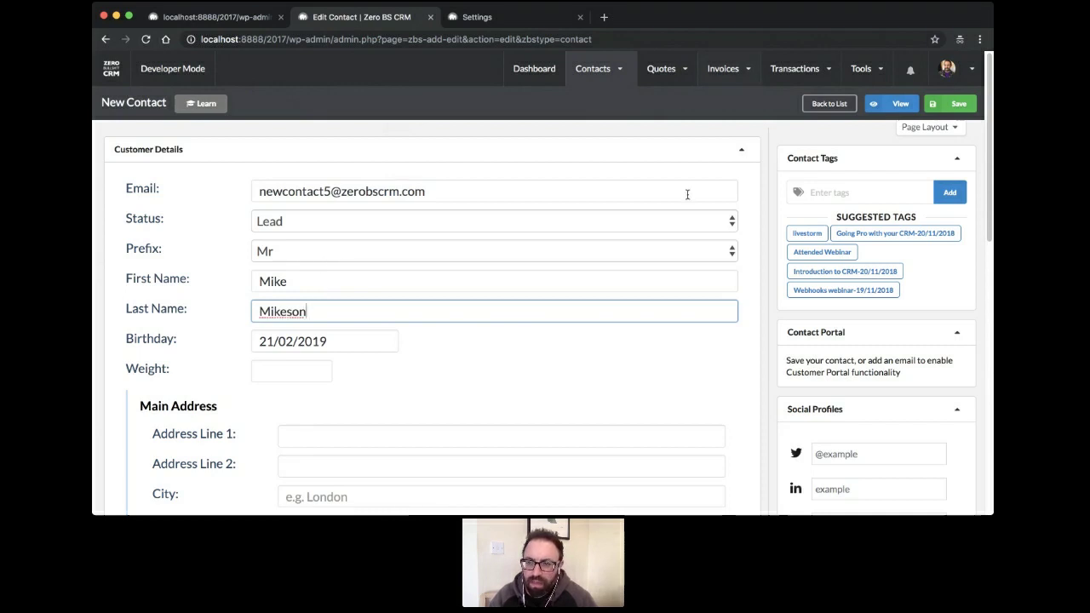
click(959, 104)
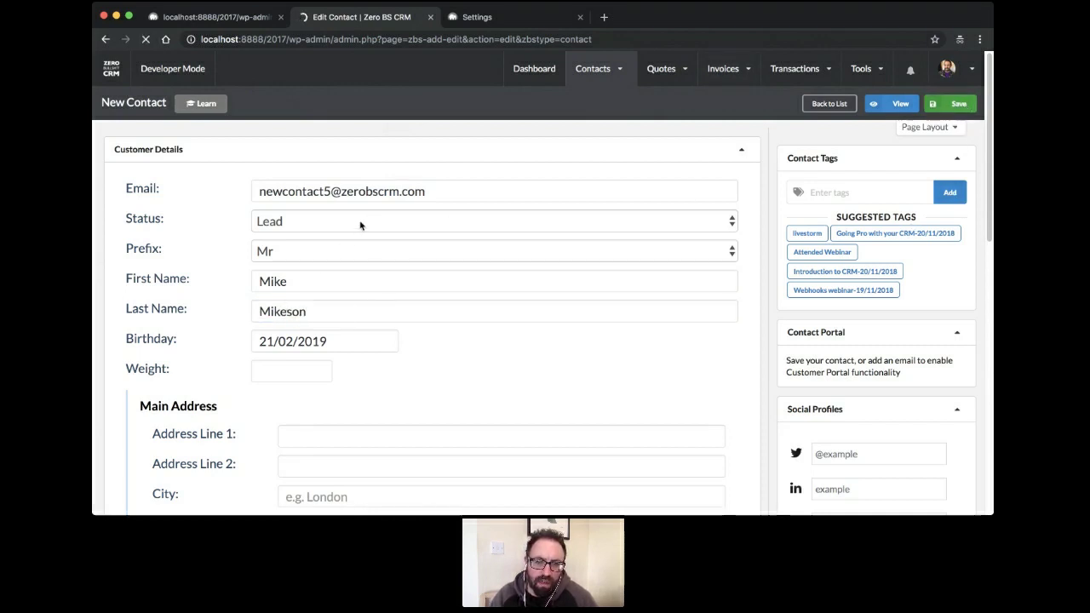
click(224, 18)
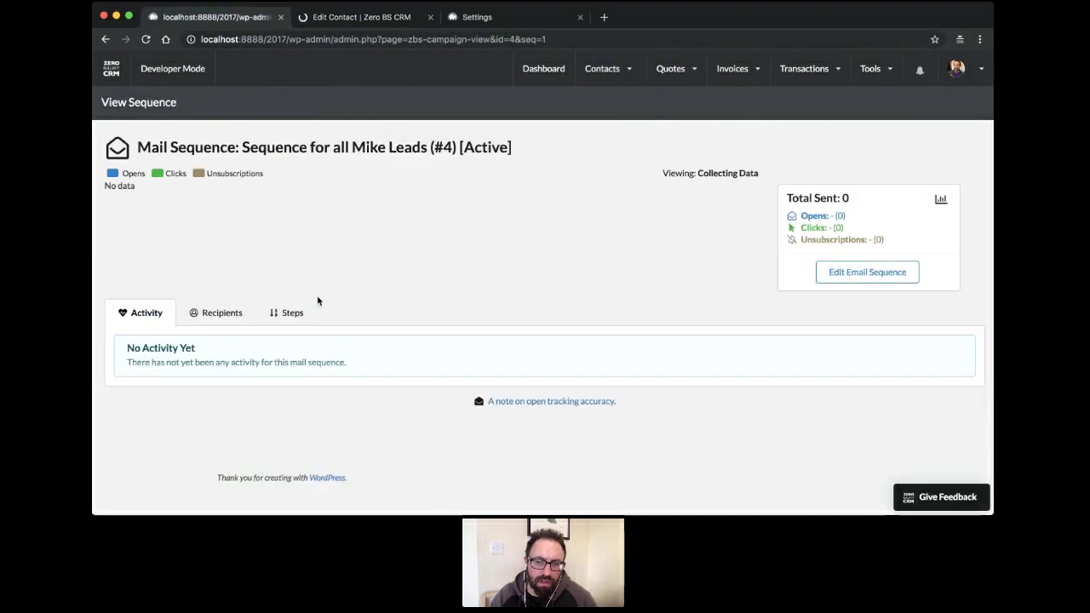
Reload the sequence, confirm three recipients are listed, and view its five steps
key(super+r)
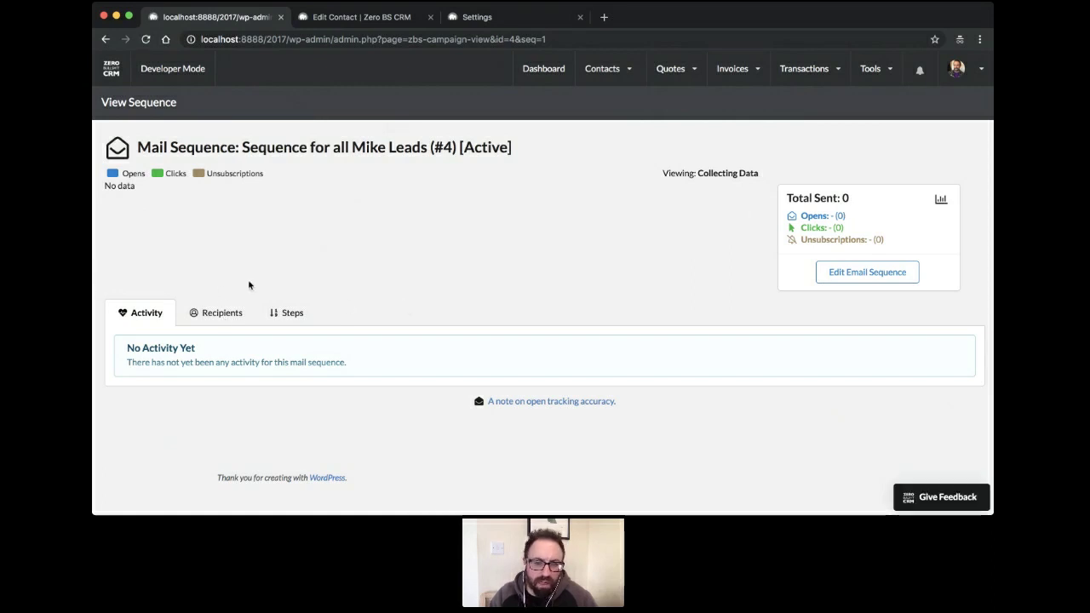
click(219, 313)
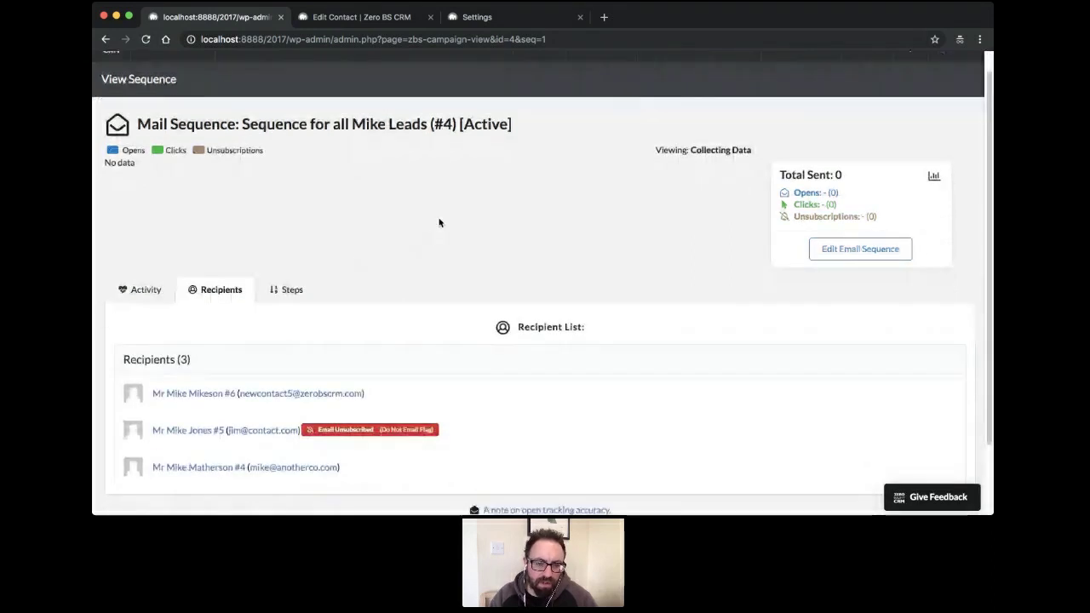
scroll(195, 397, down, 3)
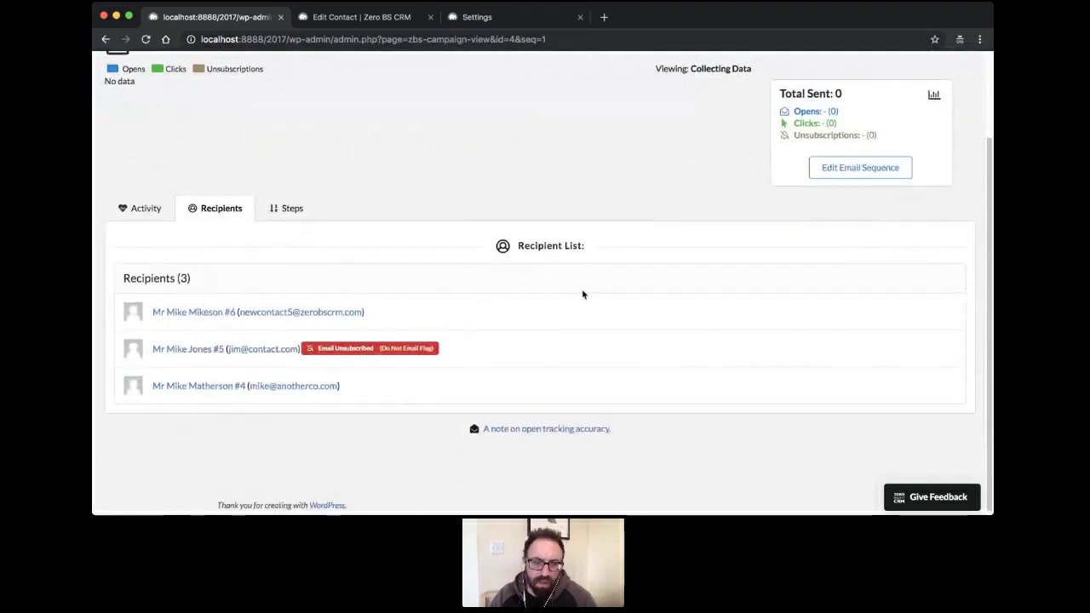
scroll(581, 289, up, 3)
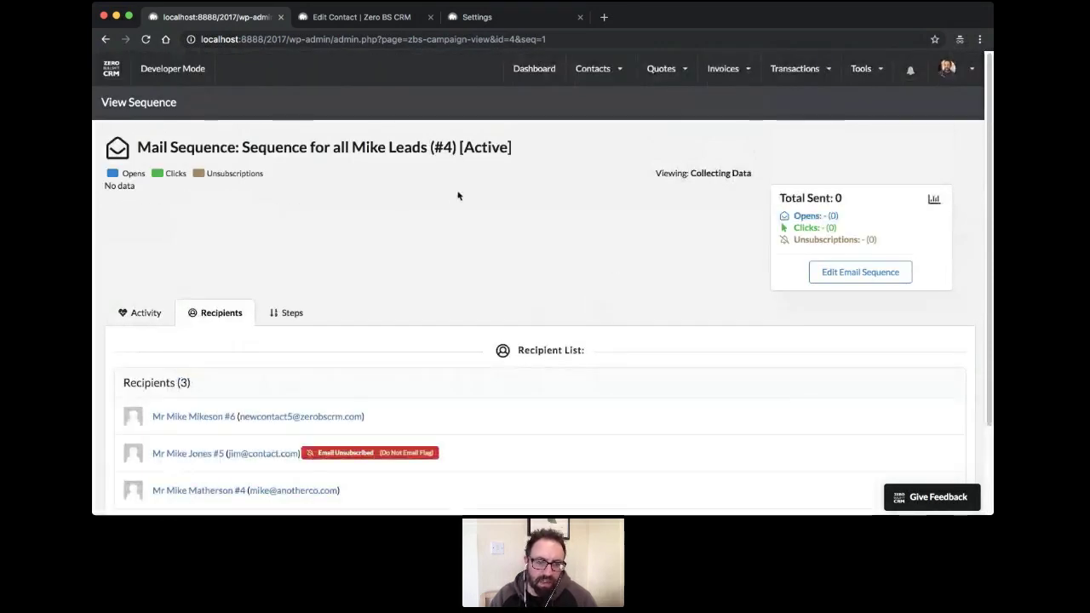
click(281, 314)
click(222, 314)
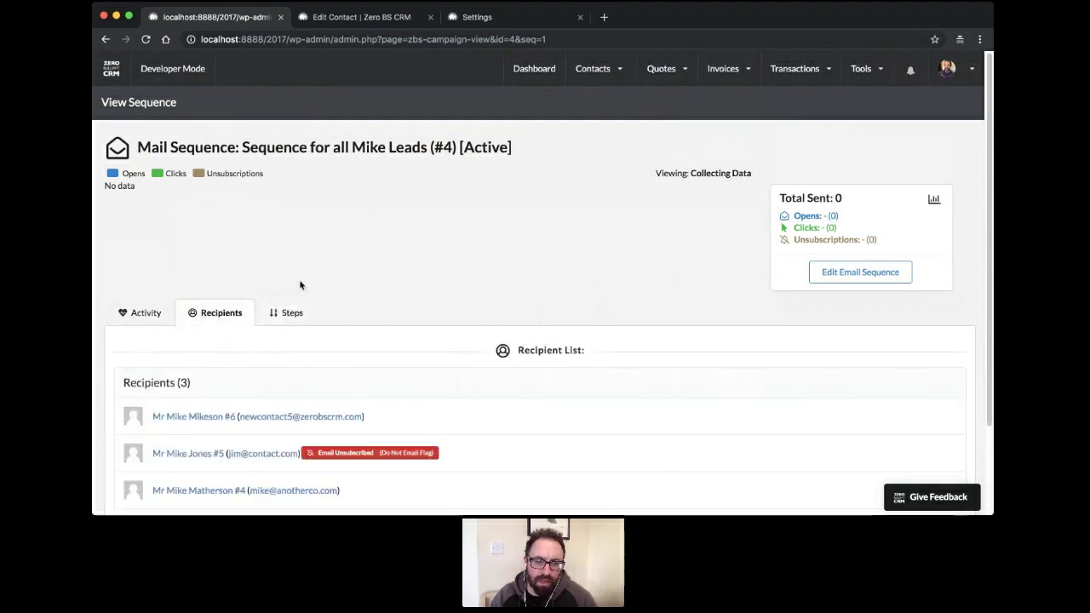
scroll(302, 286, down, 3)
click(285, 207)
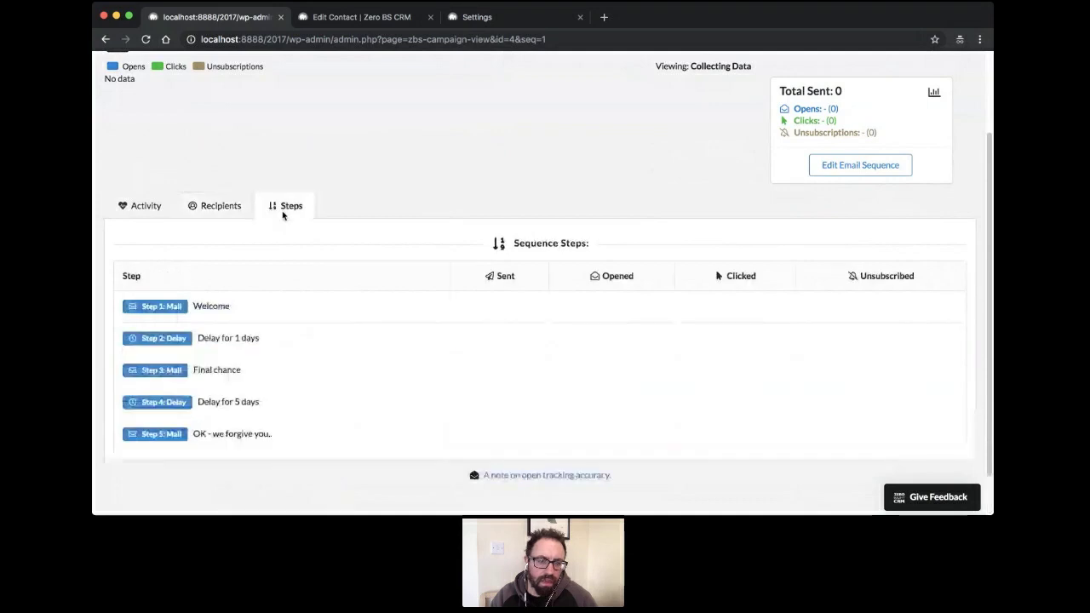
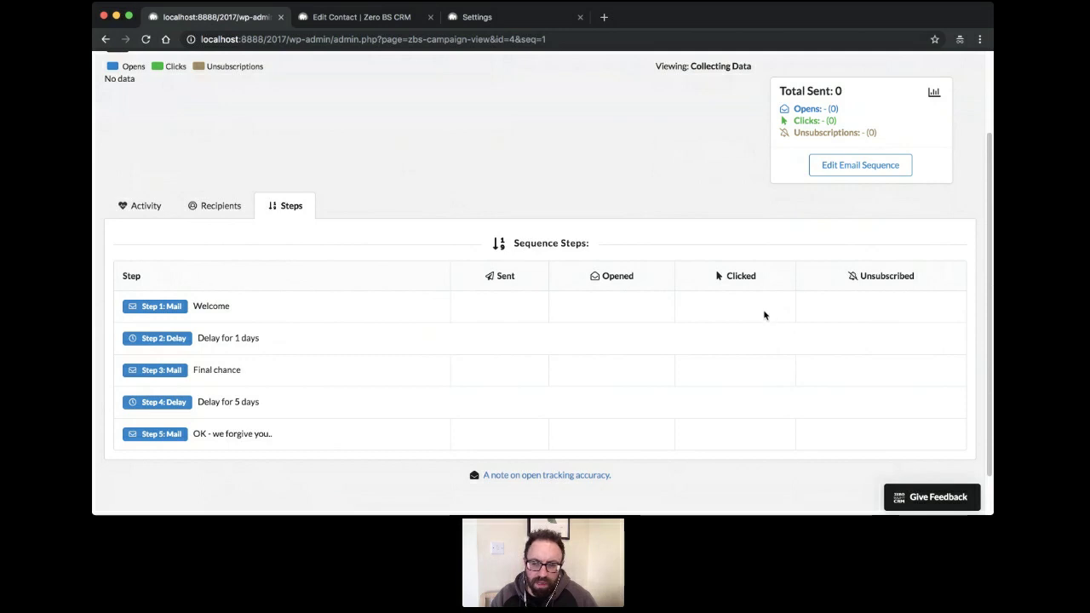
Show the Mike Leads sequence's three recipients, then open the full contacts list
scroll(356, 330, up, 2)
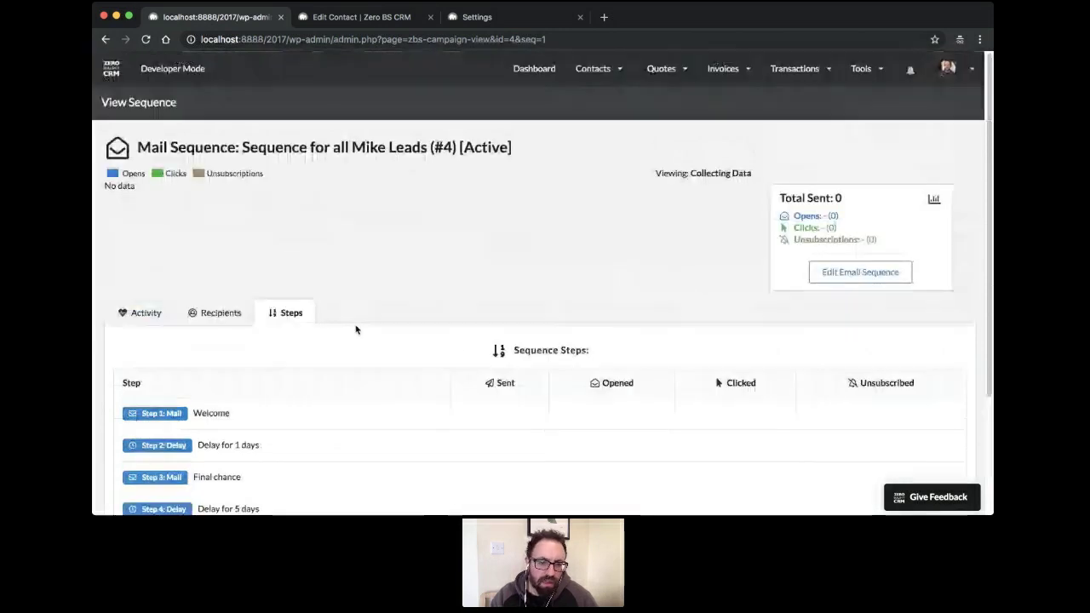
scroll(373, 328, down, 2)
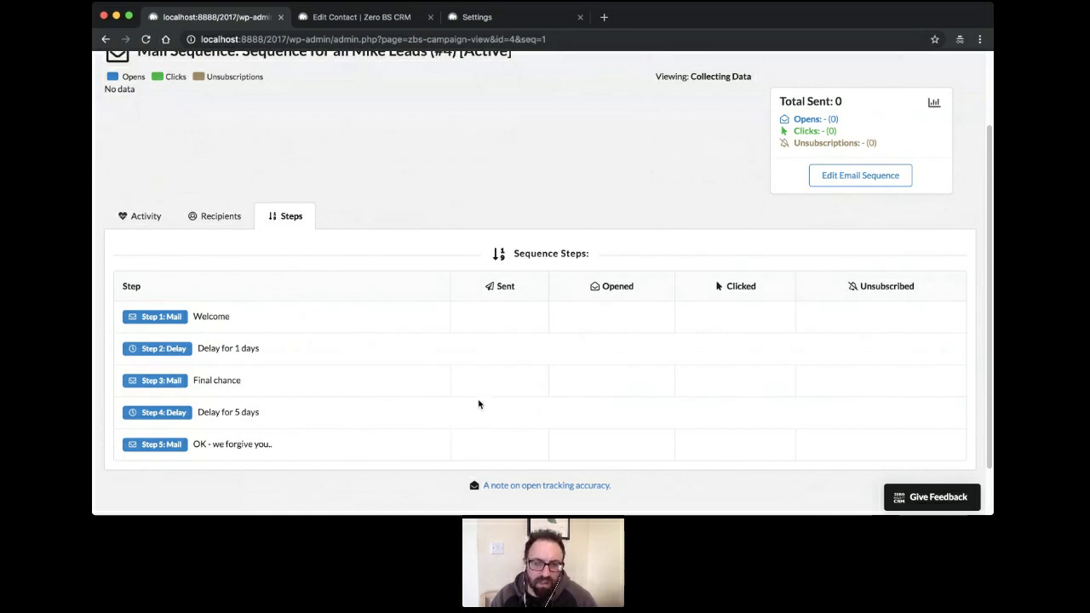
scroll(451, 409, up, 3)
click(218, 323)
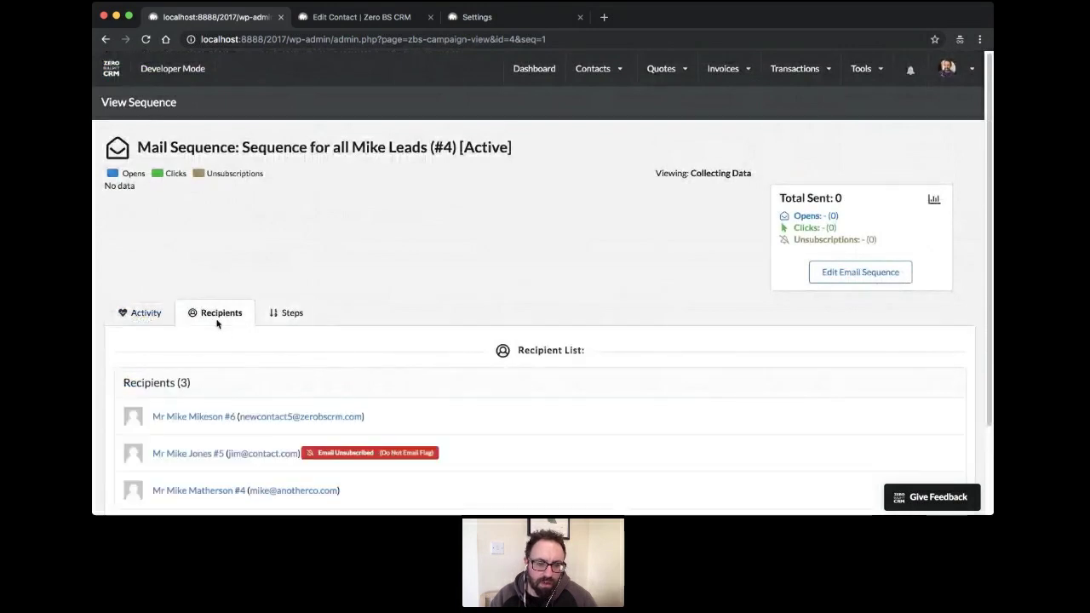
mouse_move(592, 84)
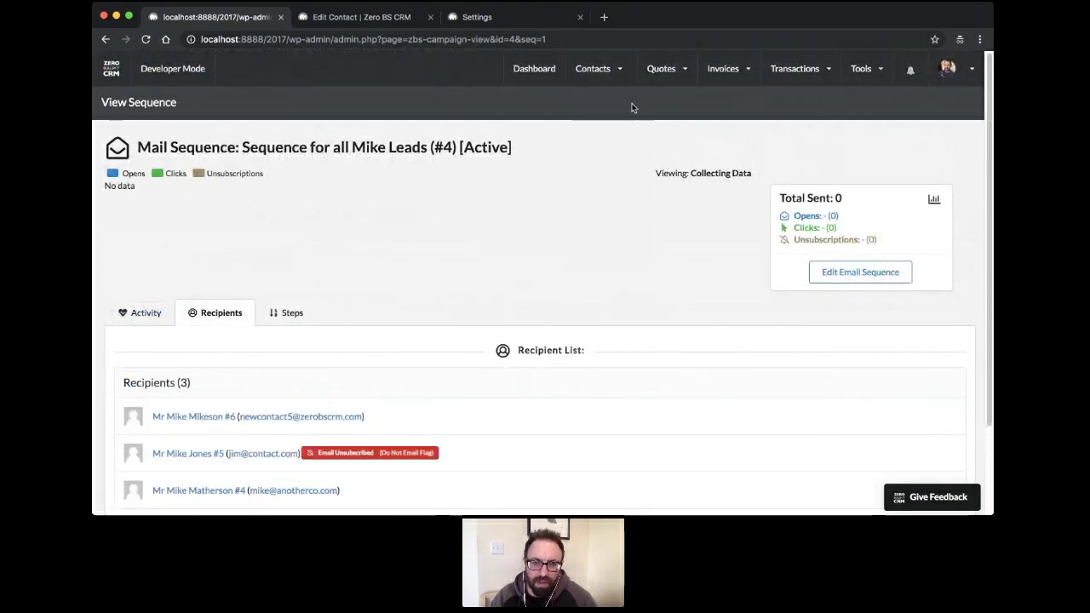
click(604, 117)
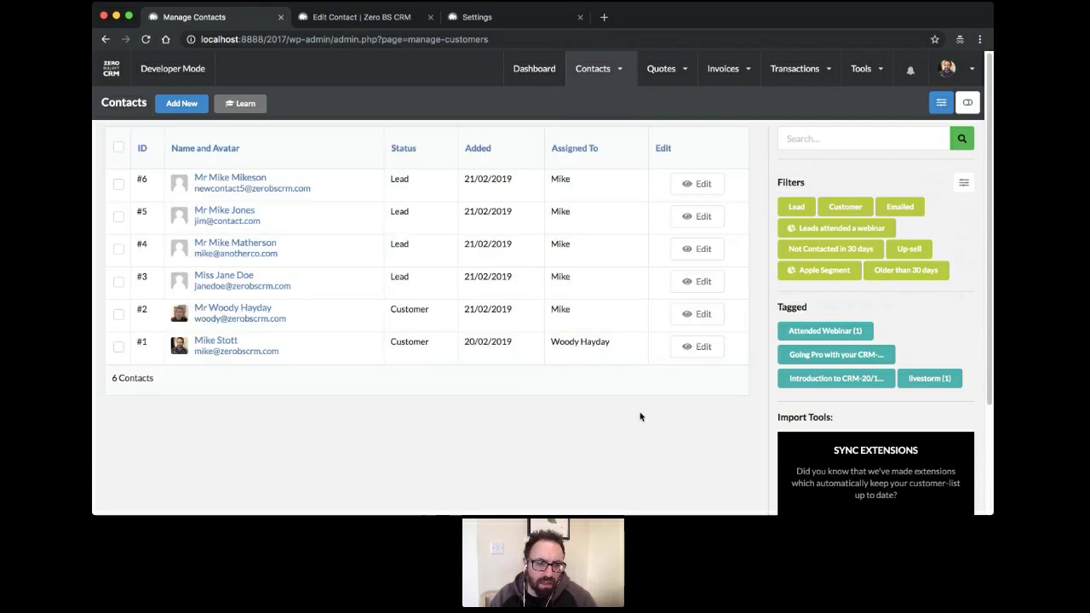
Change contact #1's status inline from Customer to Lead, then go to Mail Campaigns
click(423, 344)
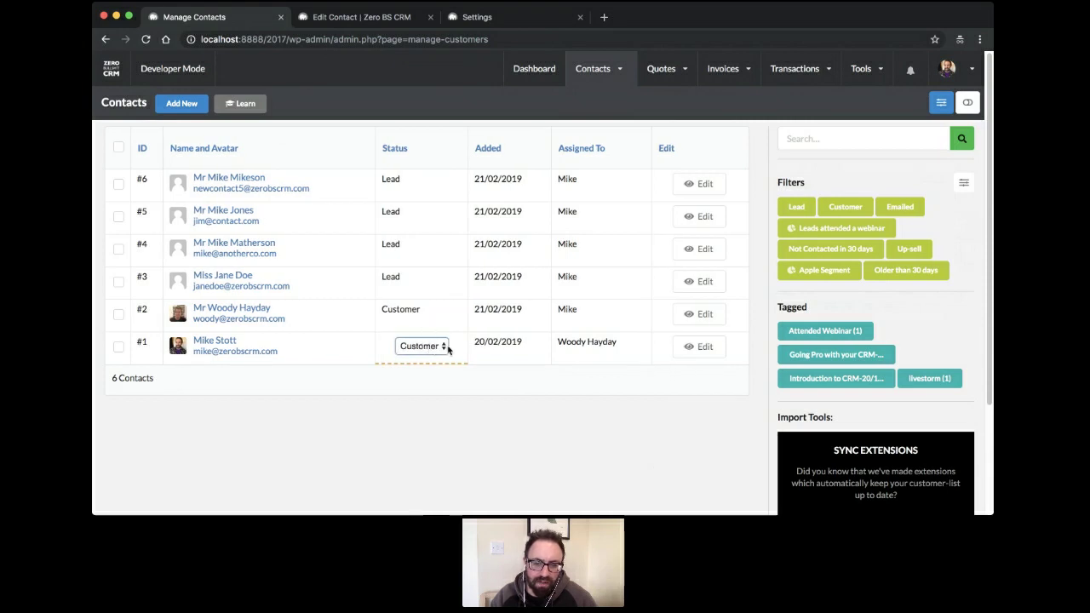
click(448, 350)
click(488, 392)
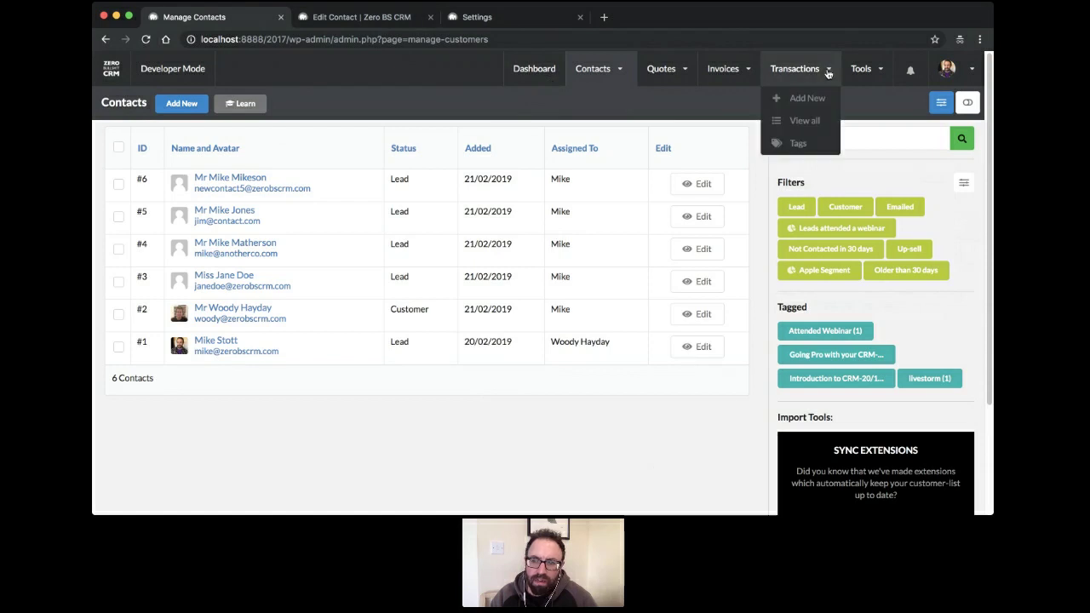
mouse_move(867, 75)
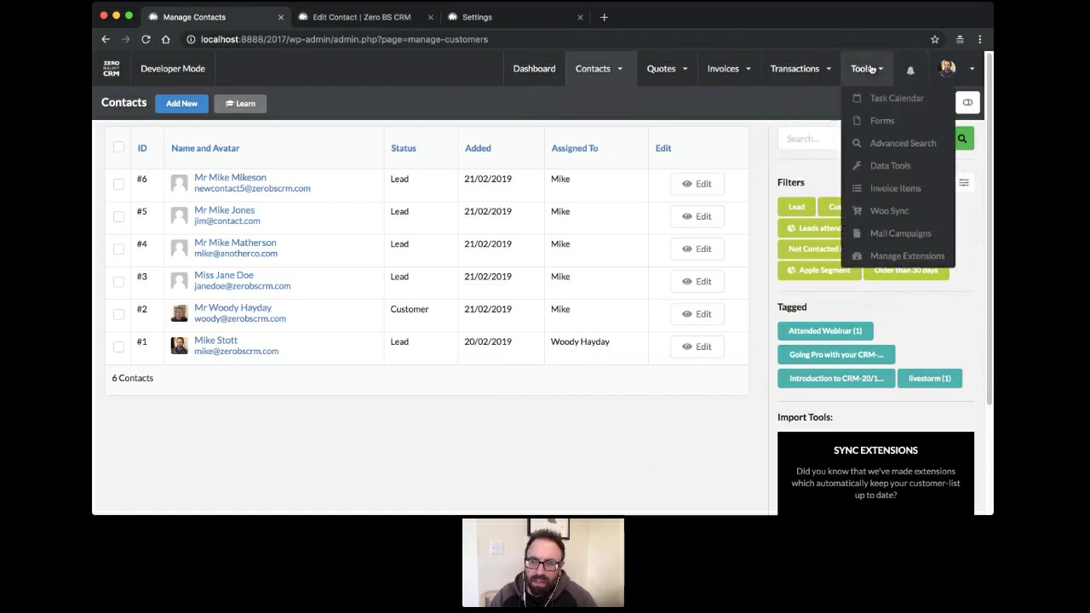
click(895, 234)
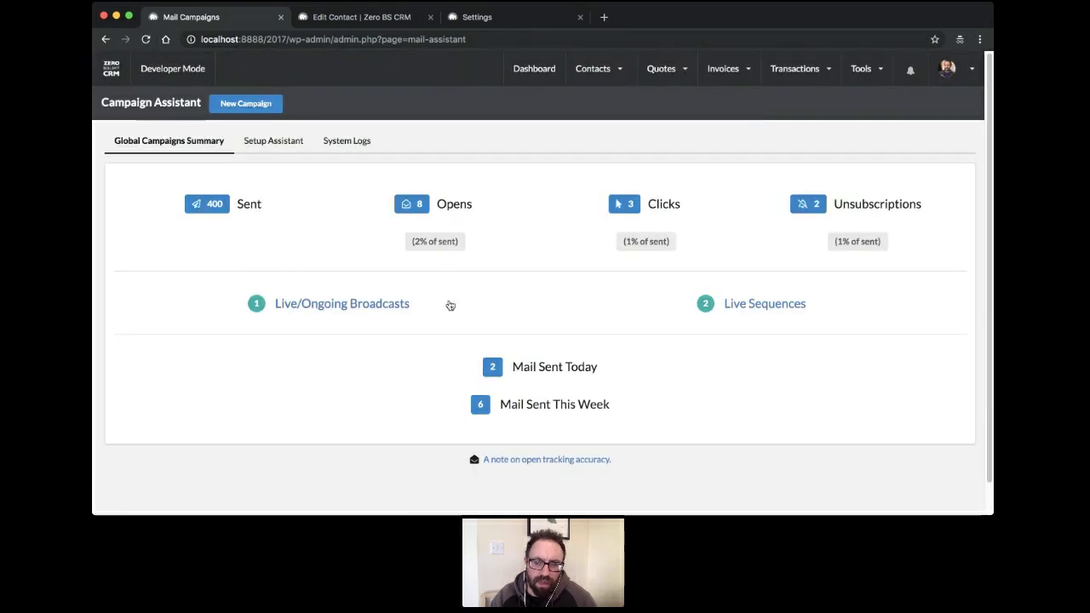
Open live sequence #4's recipients to confirm four contacts, then return to the Dashboard
click(777, 307)
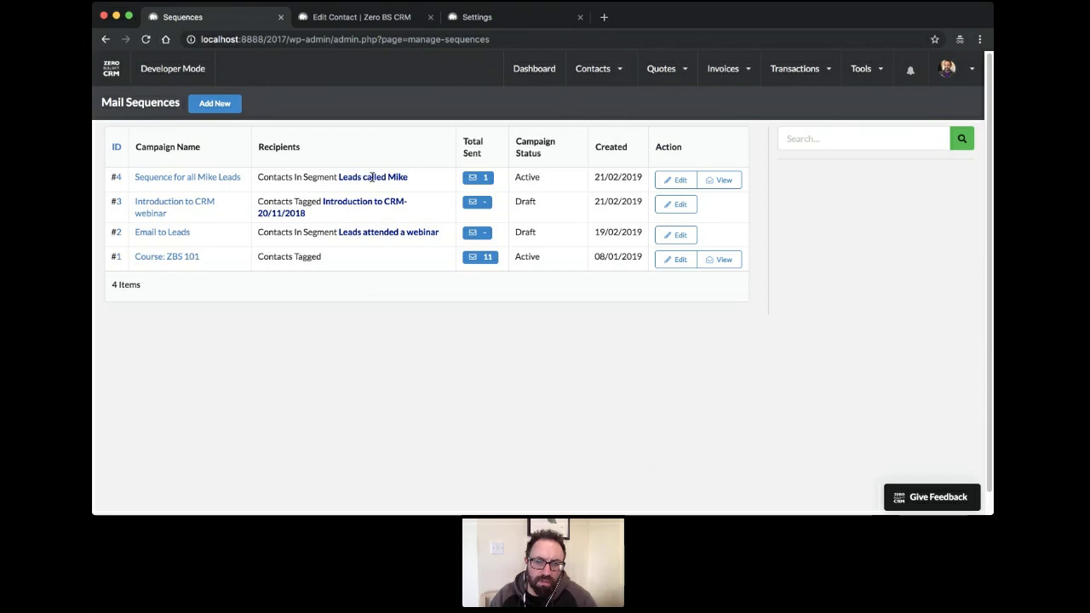
click(719, 181)
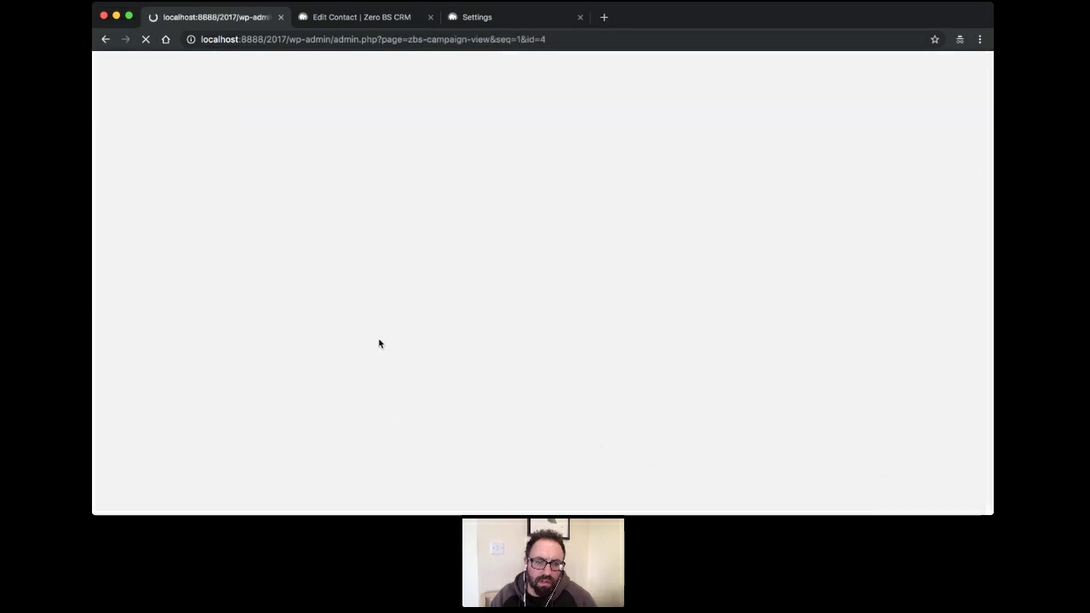
click(226, 312)
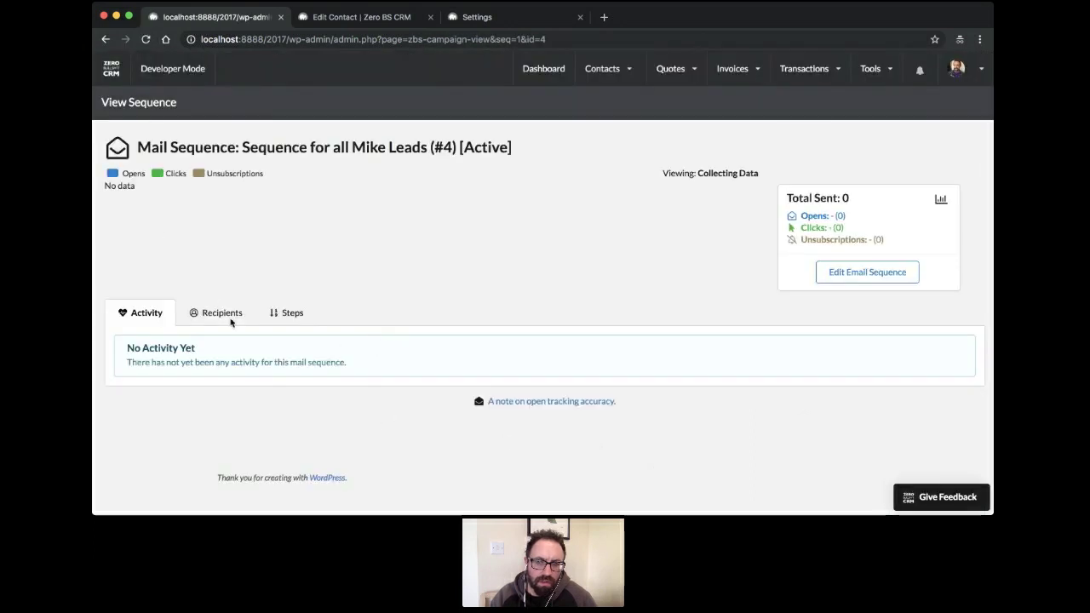
scroll(265, 364, down, 3)
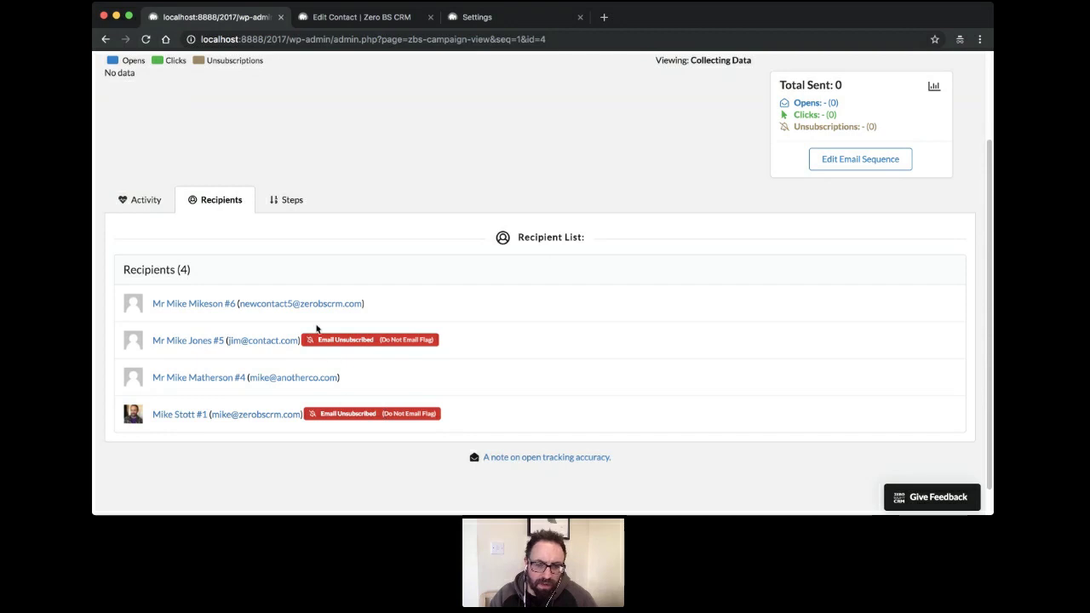
scroll(384, 337, up, 3)
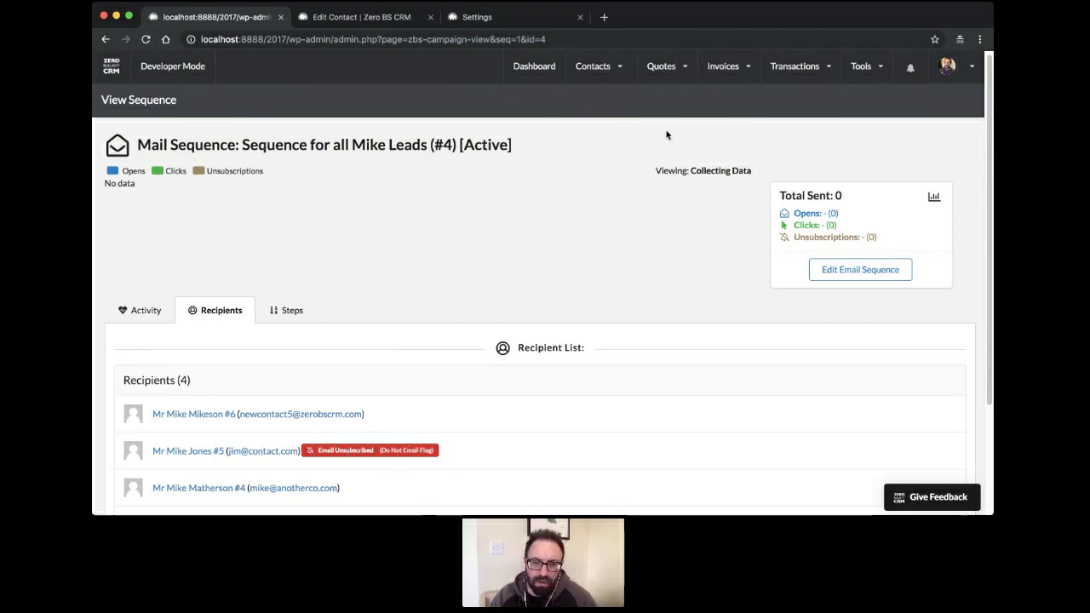
scroll(669, 133, up, 1)
mouse_move(634, 82)
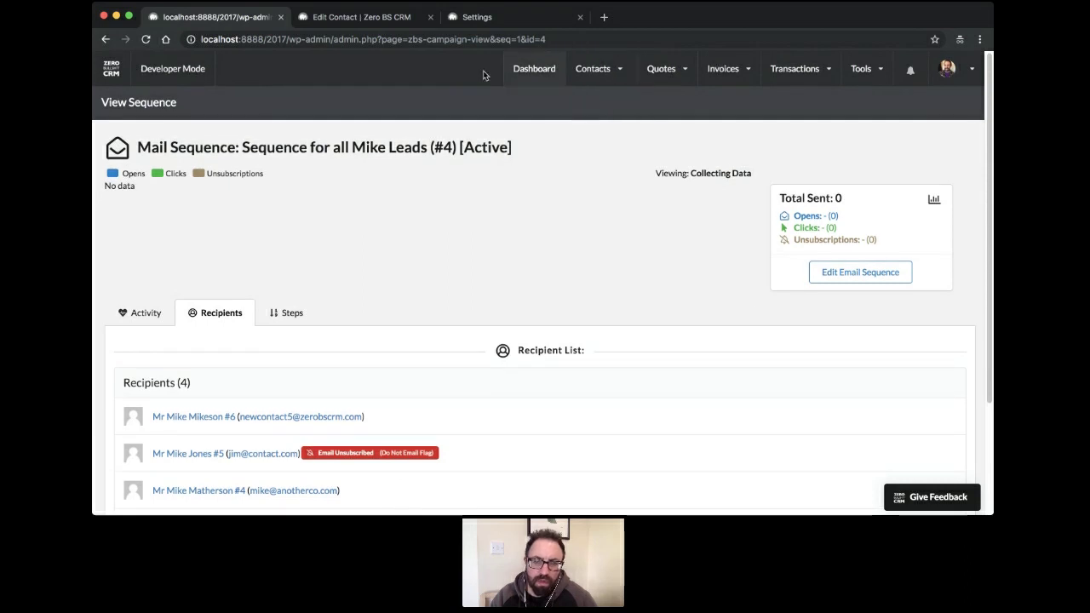
click(535, 70)
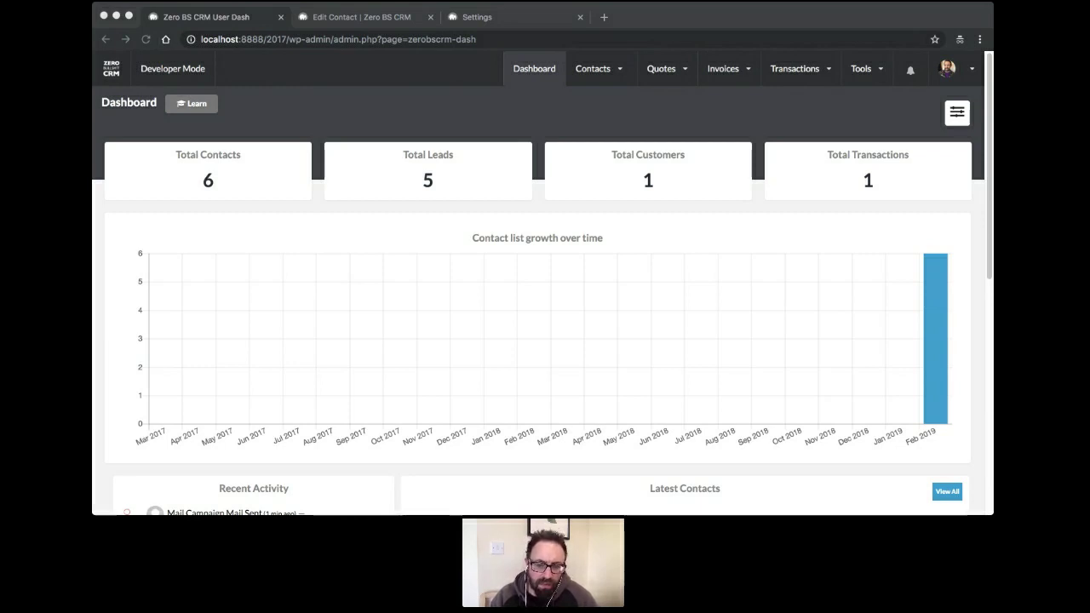
Check the Dashboard totals of 6 contacts and 5 leads, then go to Mail Campaigns
click(505, 363)
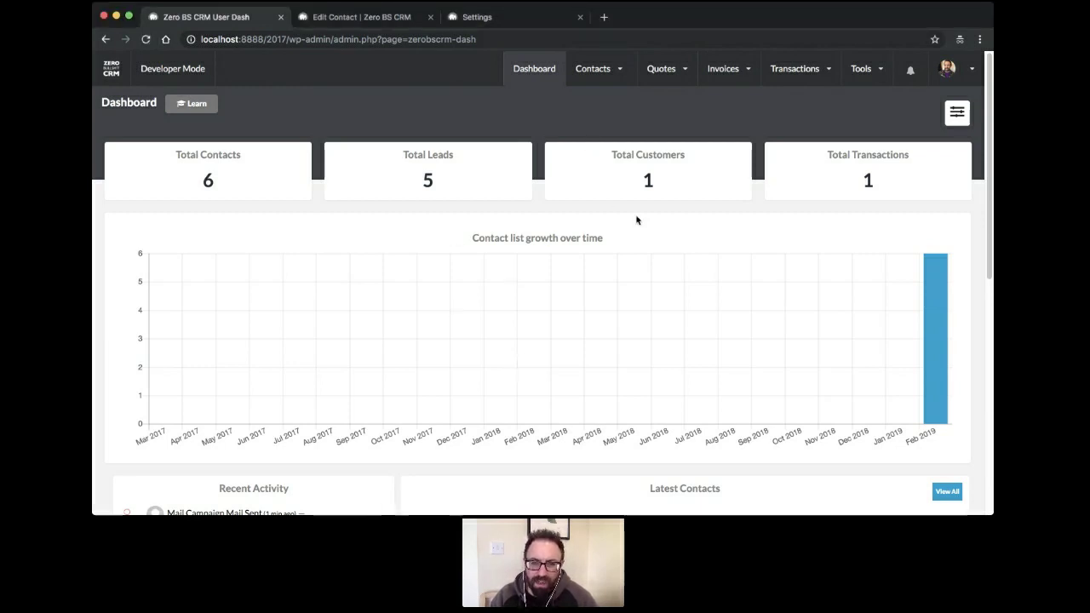
mouse_move(639, 79)
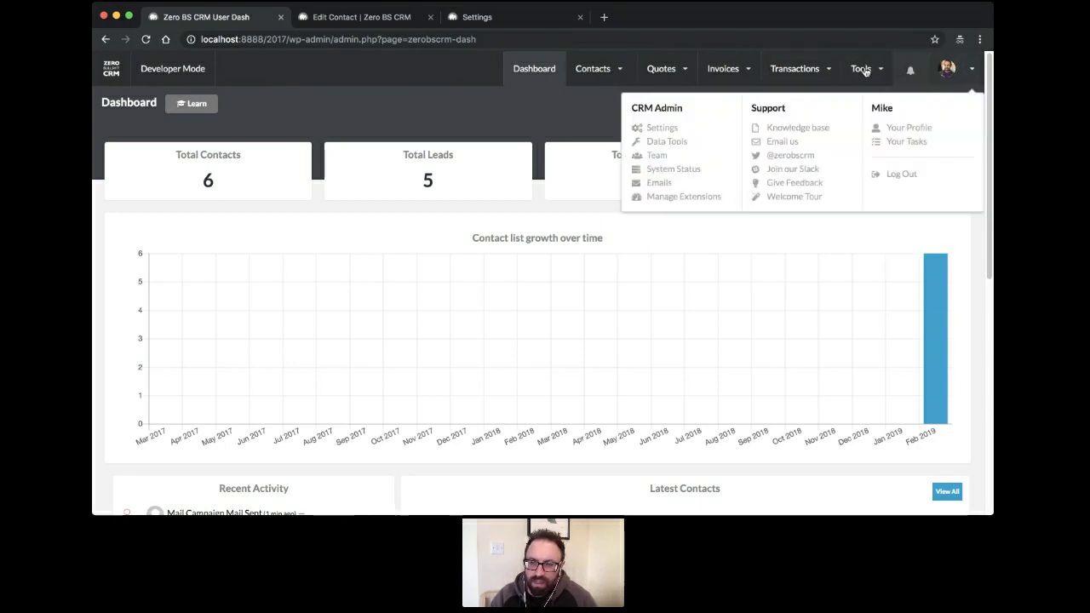
mouse_move(861, 68)
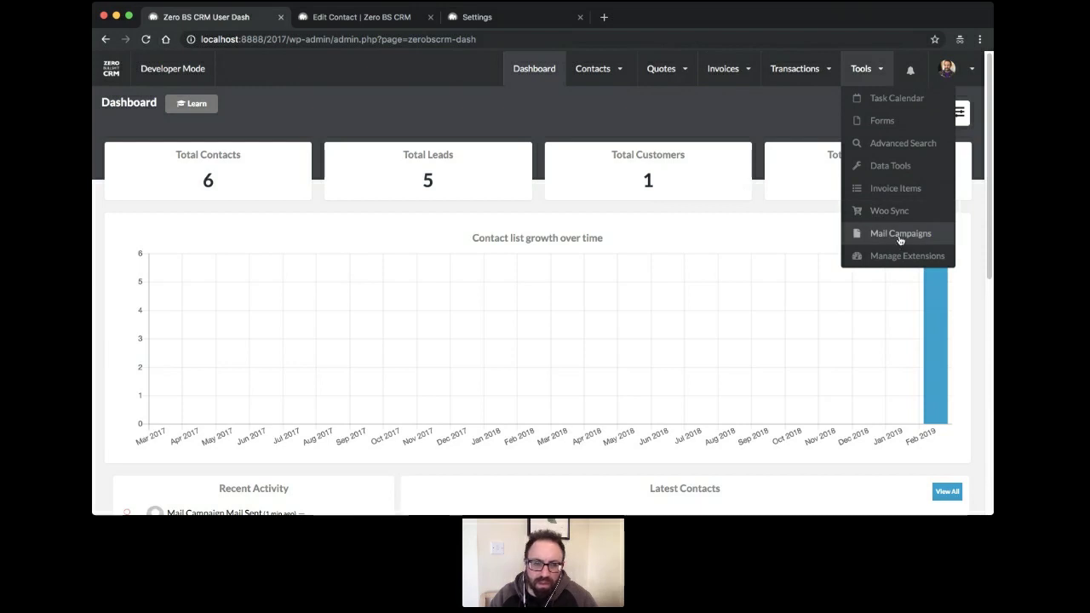
click(900, 239)
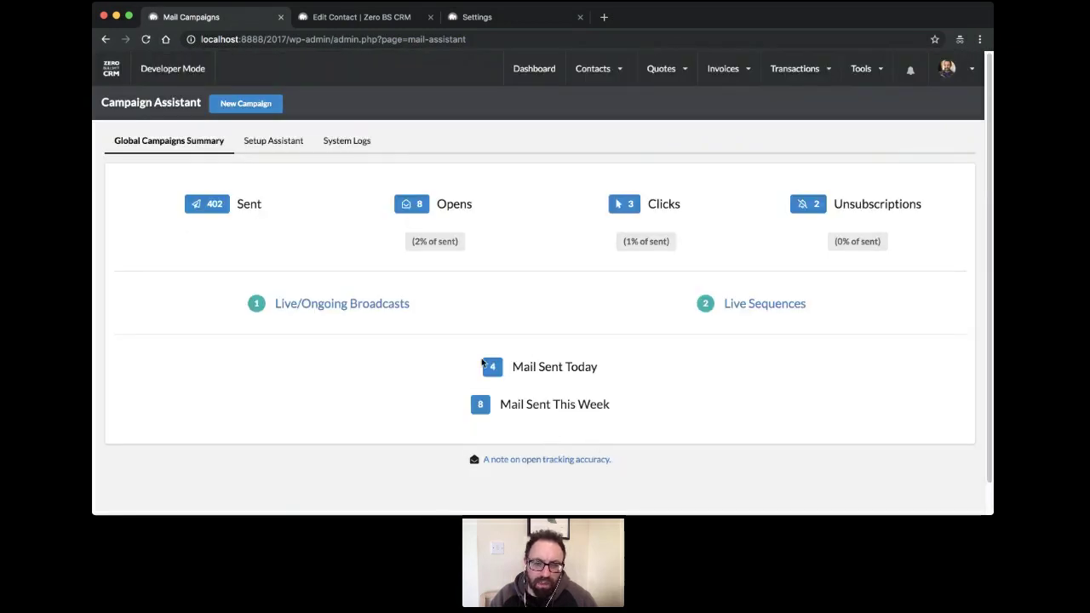
Look over the live broadcasts list, then return to the Campaign Assistant summary
click(343, 308)
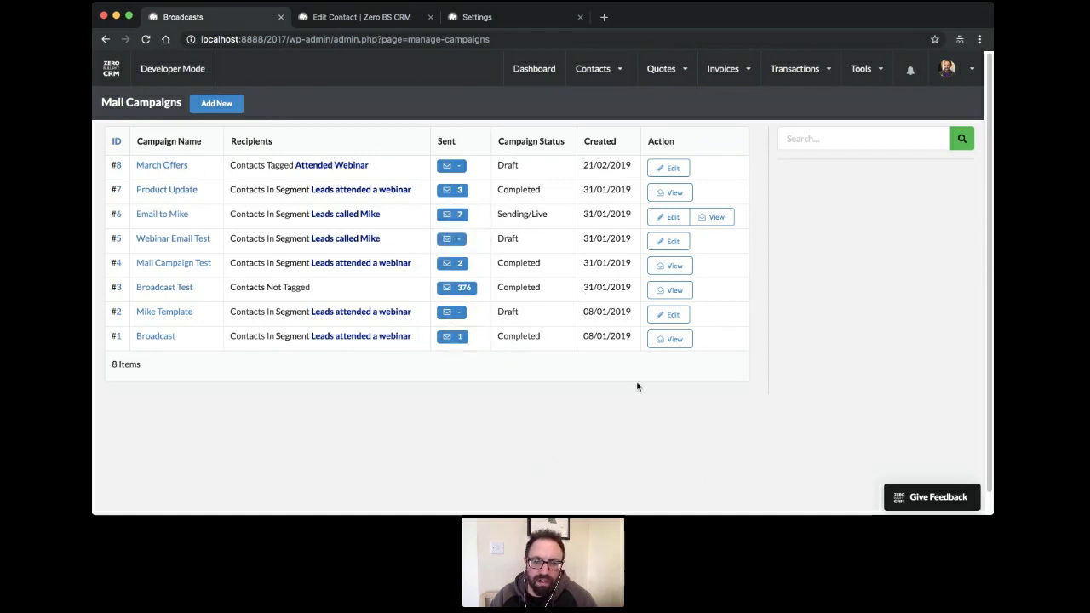
mouse_move(865, 70)
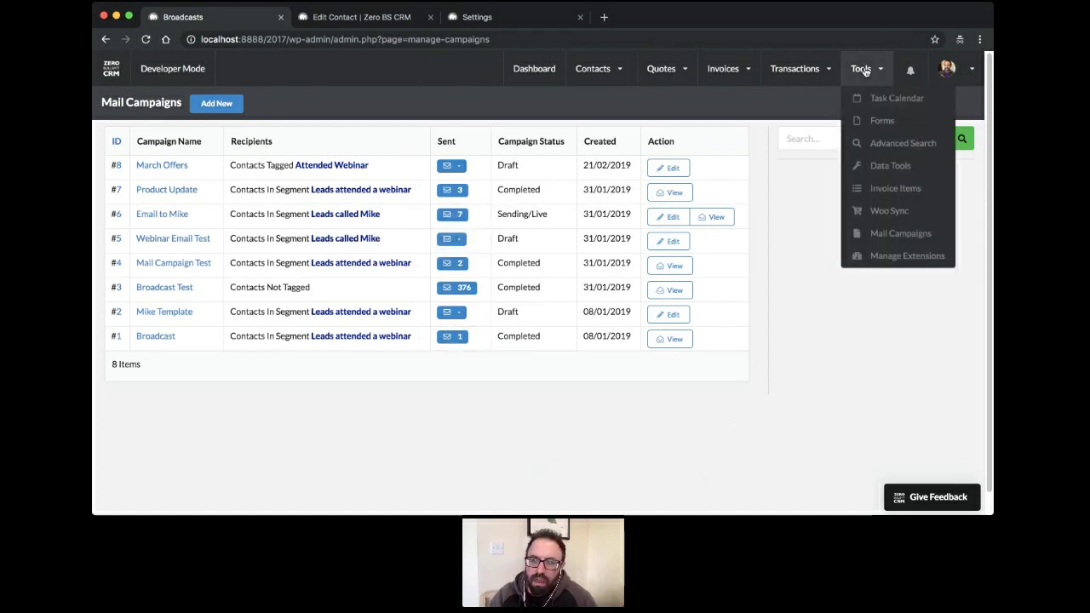
click(874, 241)
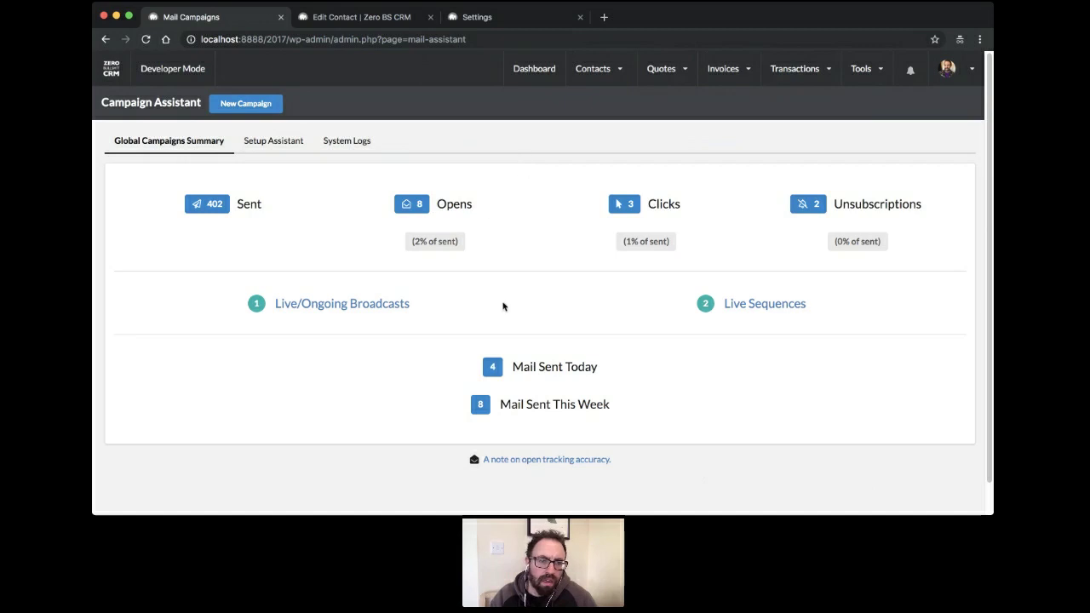
Review the campaign Setup Assistant checklist and System Logs, then return to the global summary
click(264, 148)
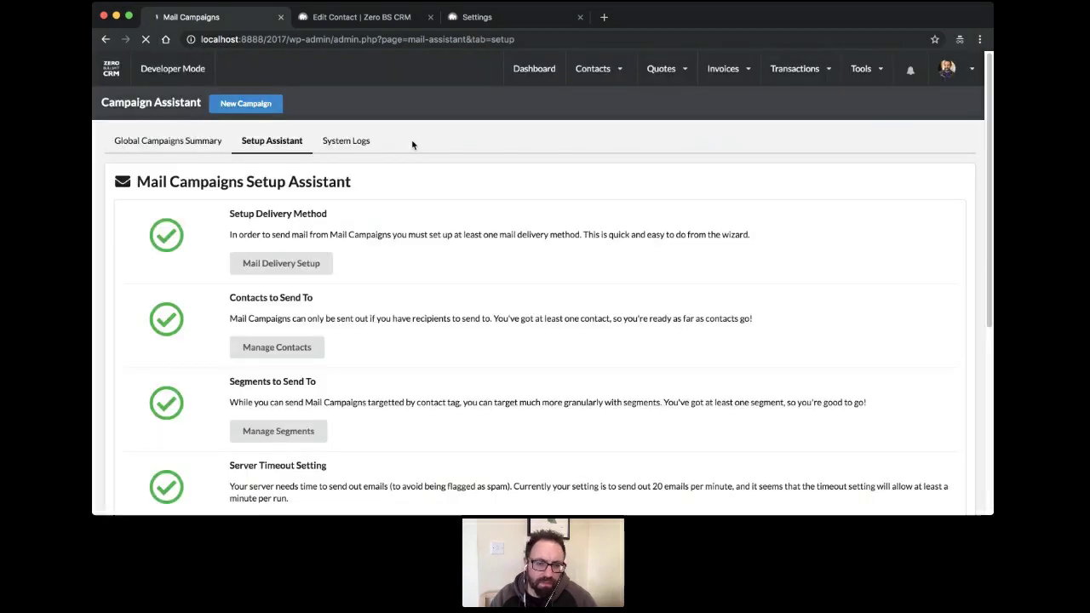
scroll(412, 144, down, 5)
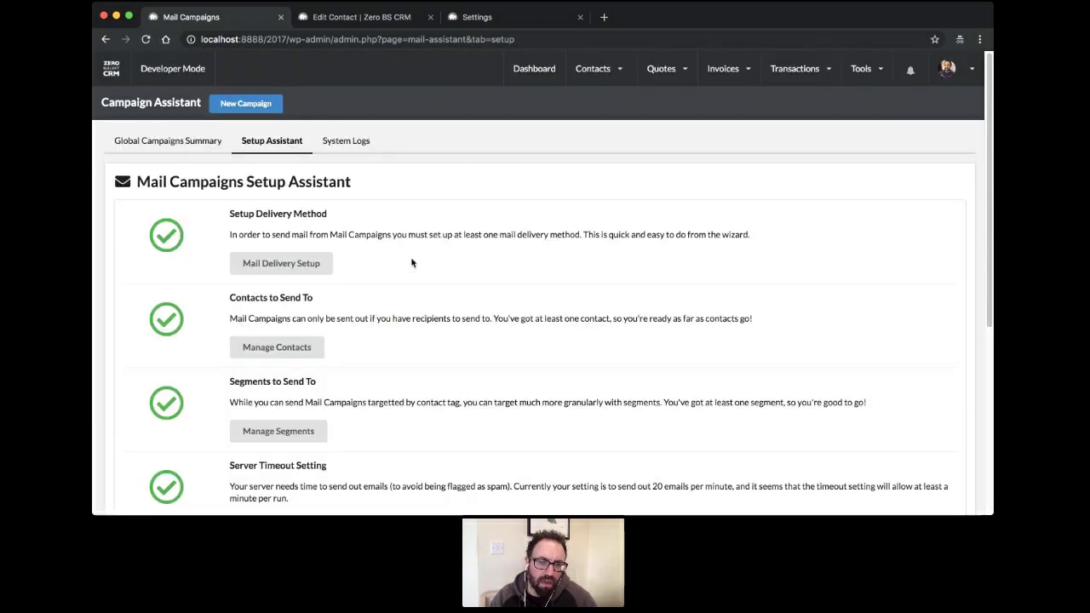
click(345, 146)
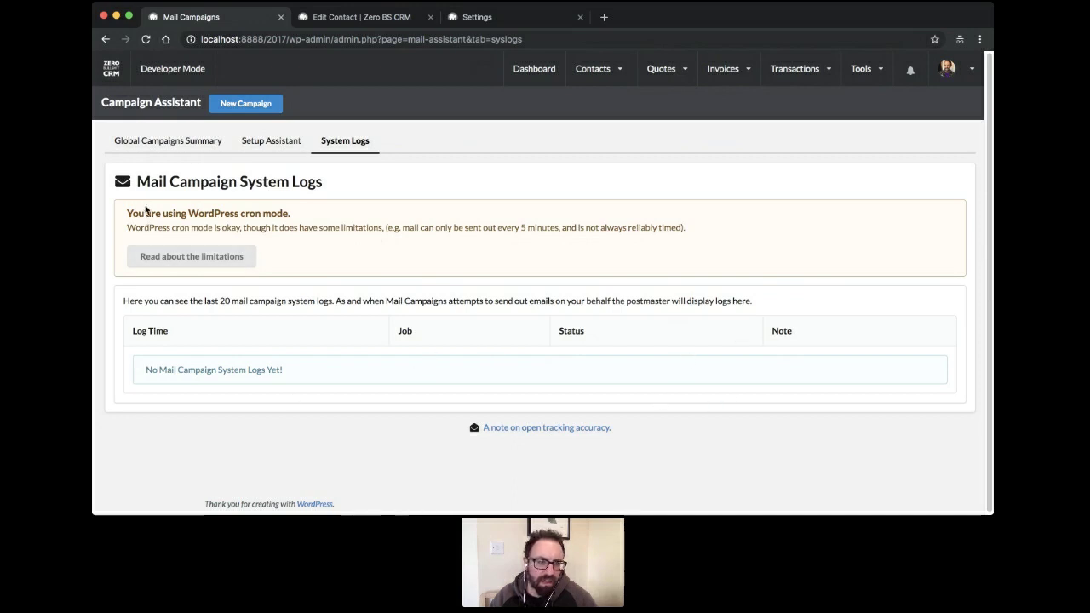
click(162, 149)
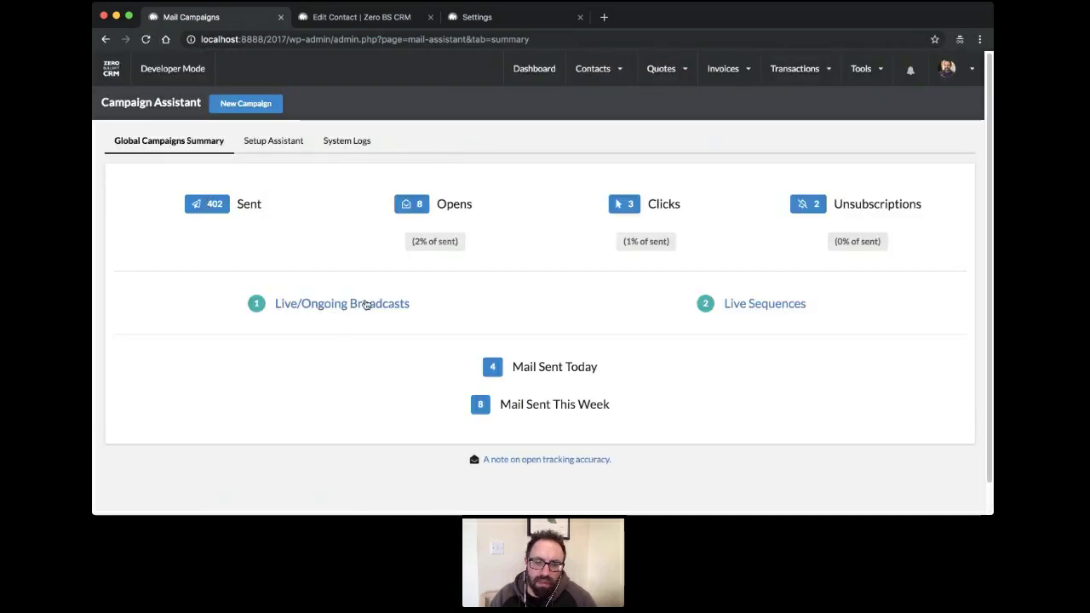
From the Live/Ongoing Broadcasts list, start a new mail campaign
click(968, 72)
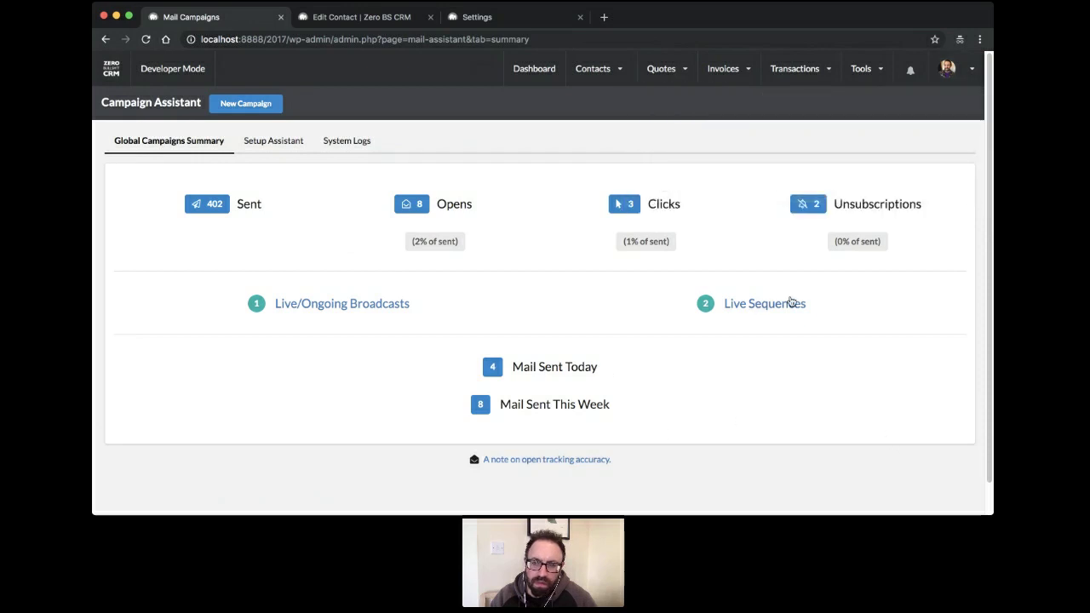
click(319, 305)
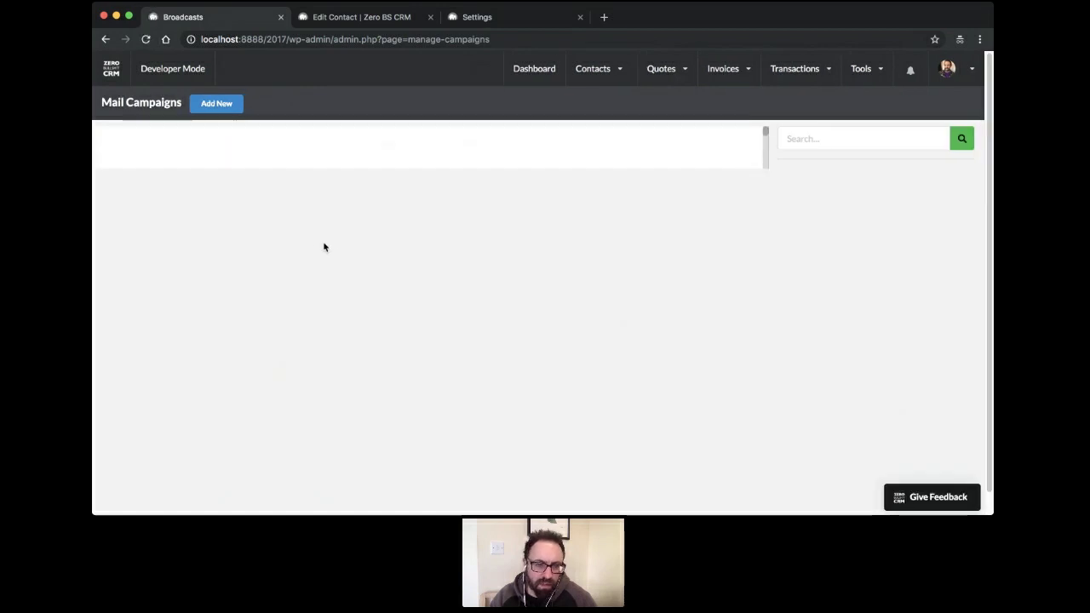
click(221, 110)
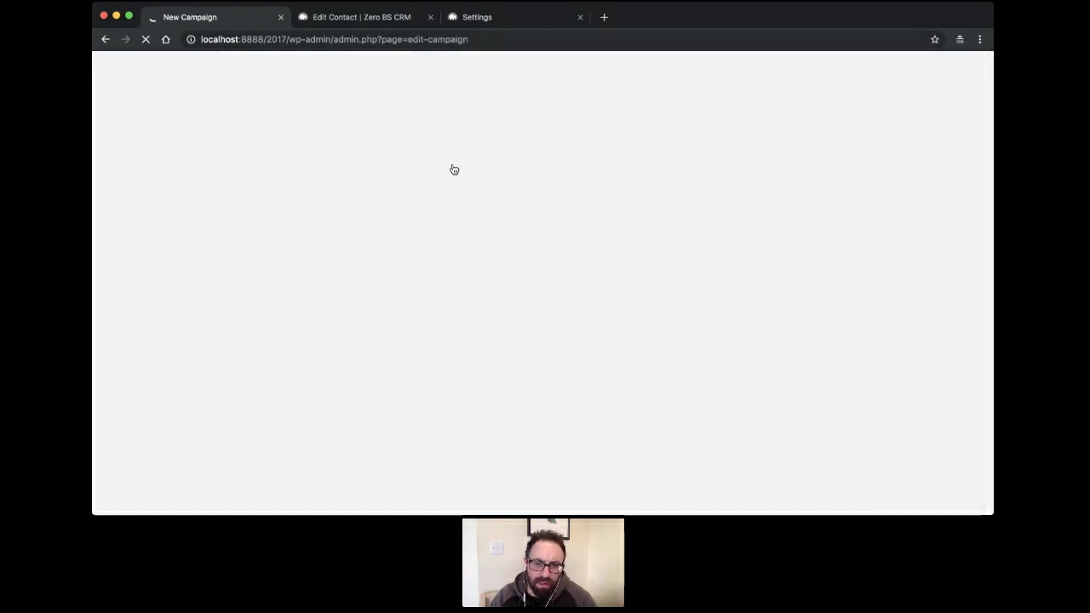
Continue with the single-email broadcast campaign type
click(546, 354)
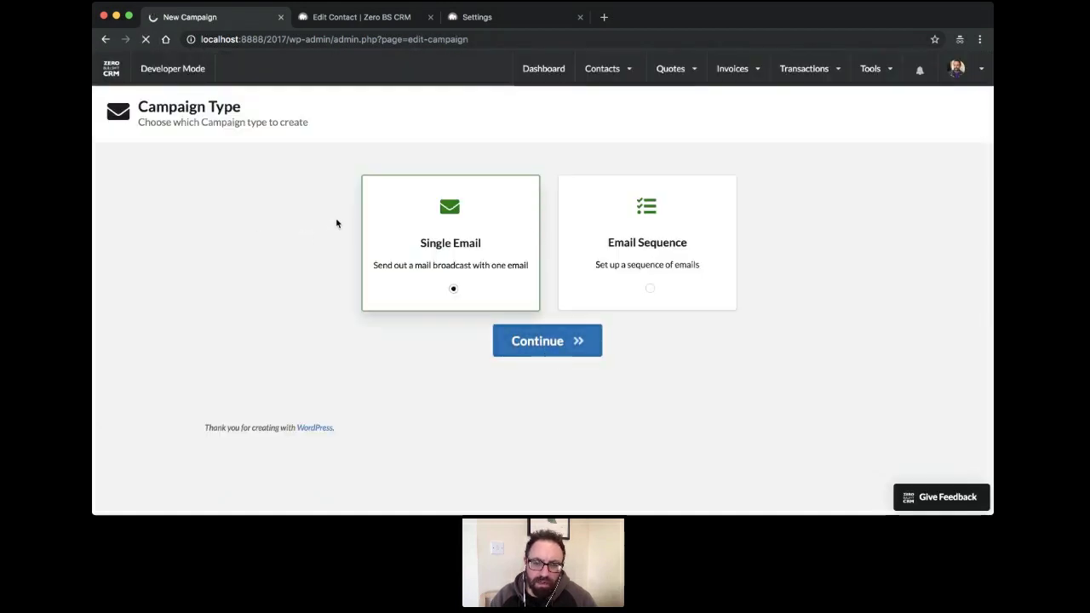
scroll(418, 222, down, 1)
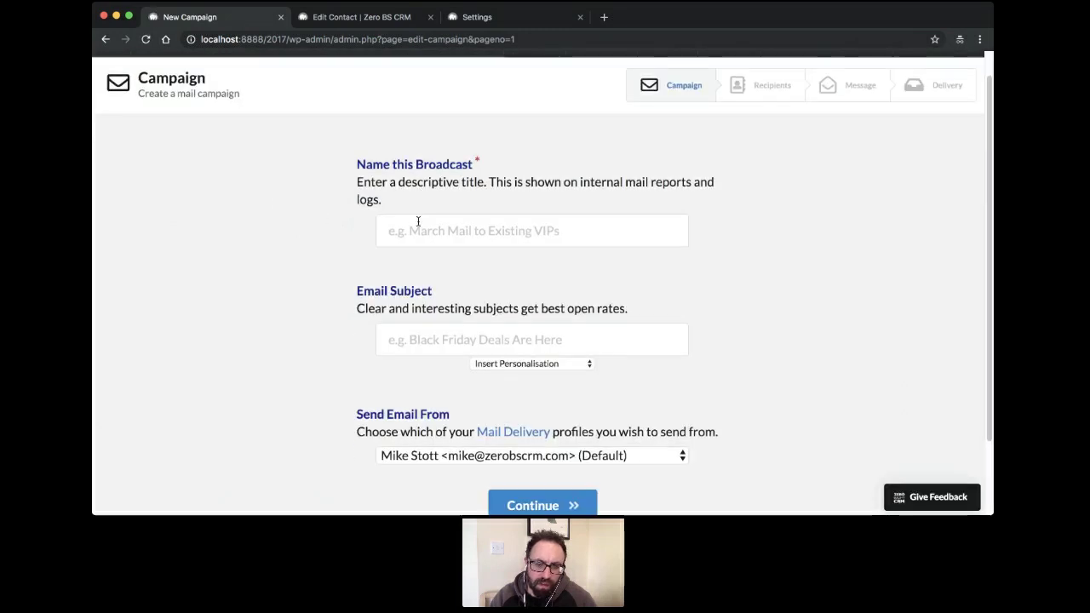
scroll(419, 222, down, 2)
scroll(452, 253, up, 3)
Name the broadcast 'Another' with subject 'Another Broadcast' and continue to recipients
click(455, 254)
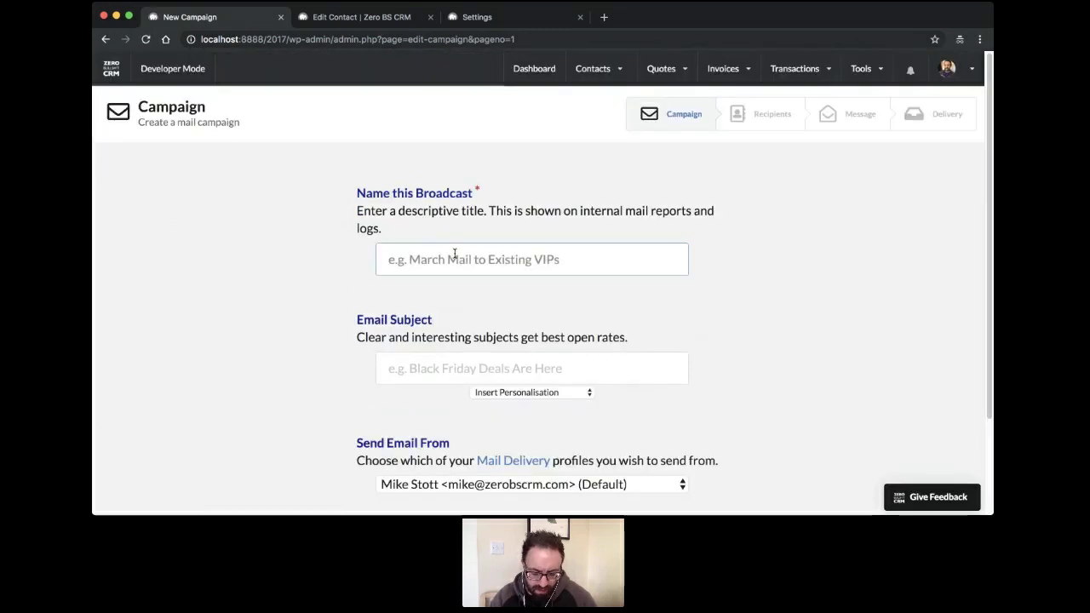
text(Another)
key(Tab)
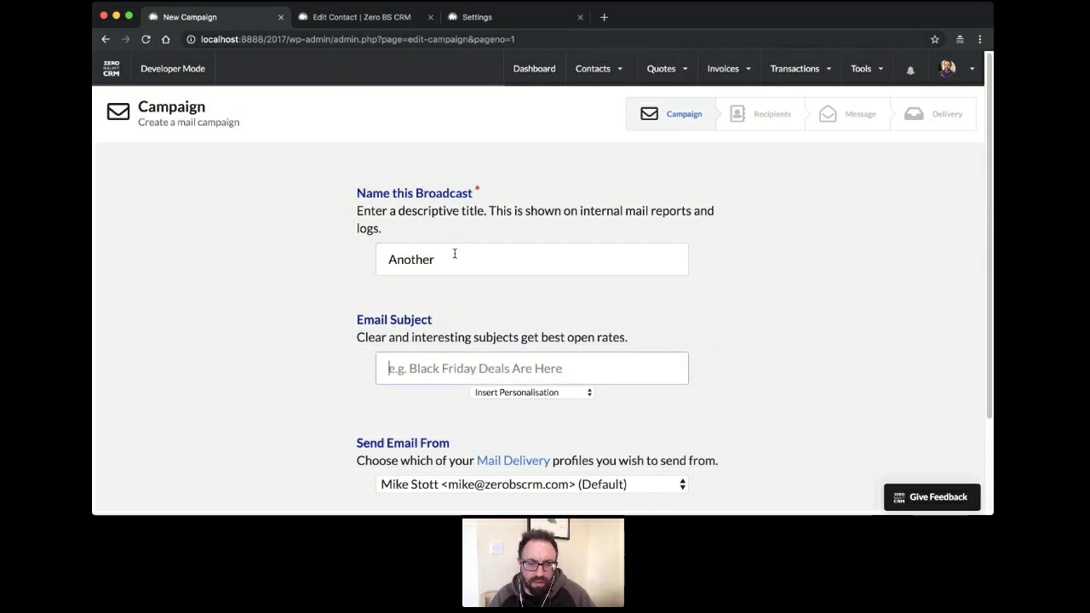
text(Another )
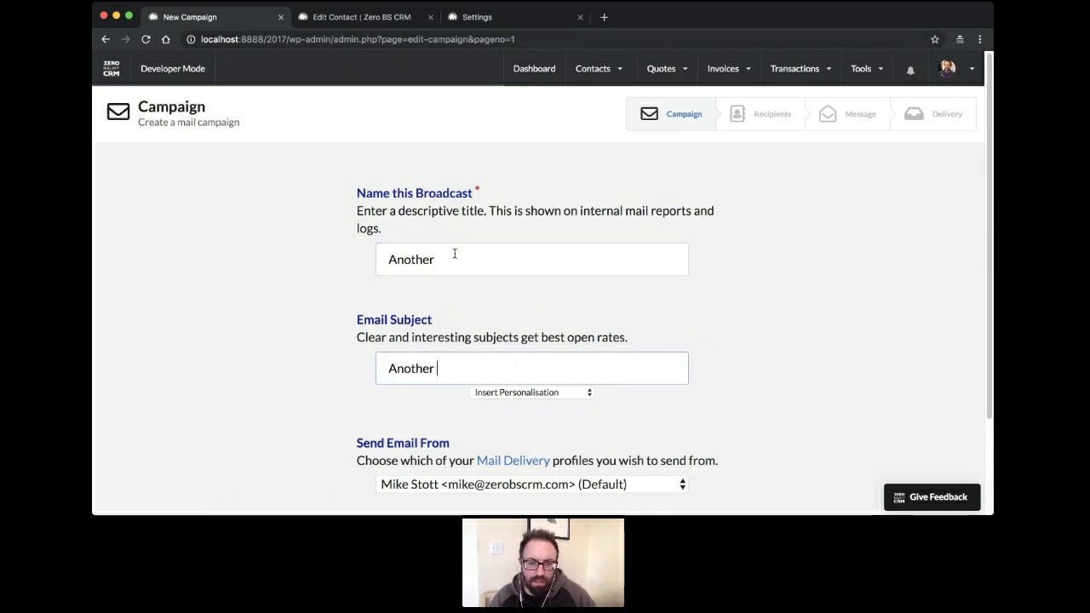
text(Broadca)
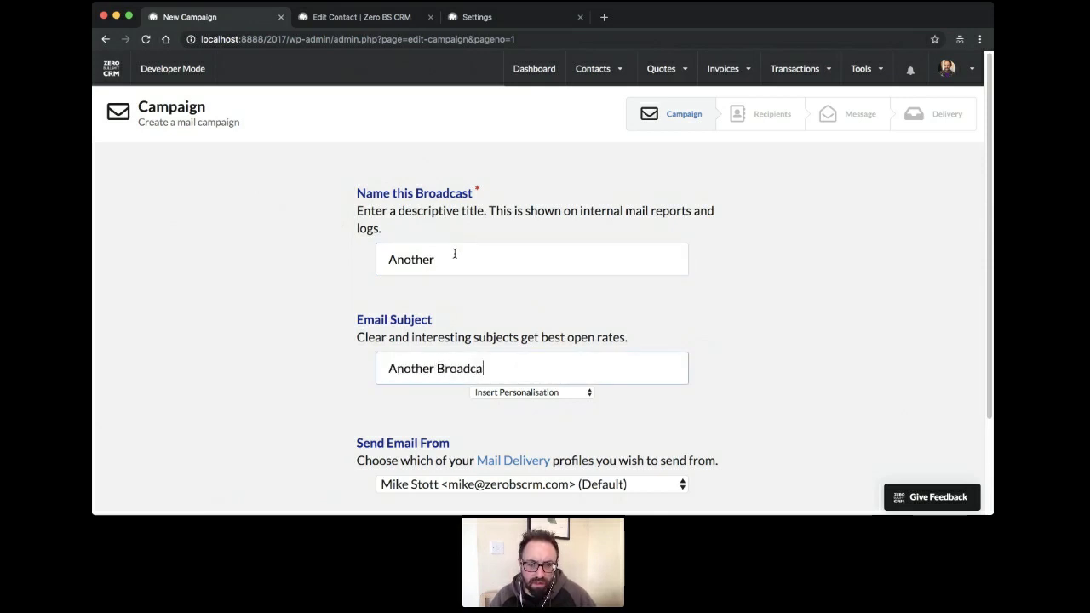
text(st)
scroll(551, 256, down, 3)
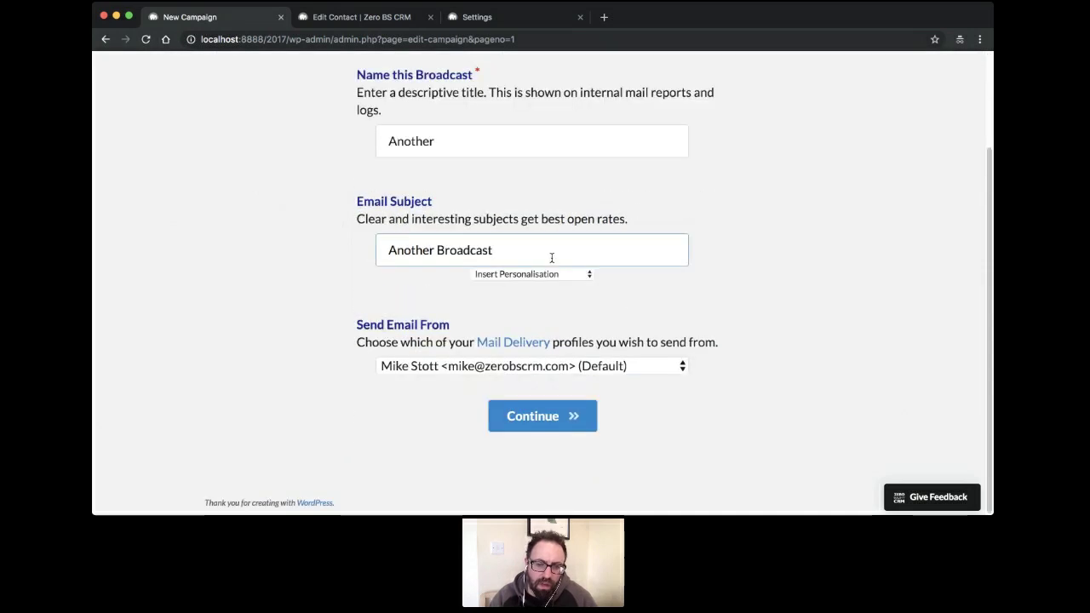
click(515, 418)
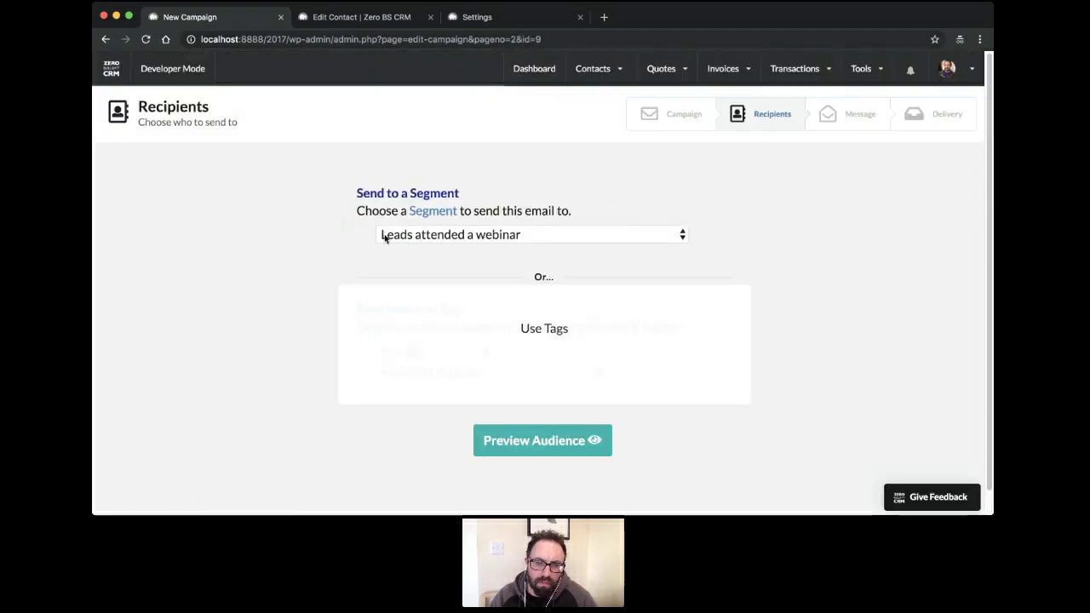
Target the 'Leads called Mike' segment, preview its 4 contacts, and continue to the Message step
click(586, 251)
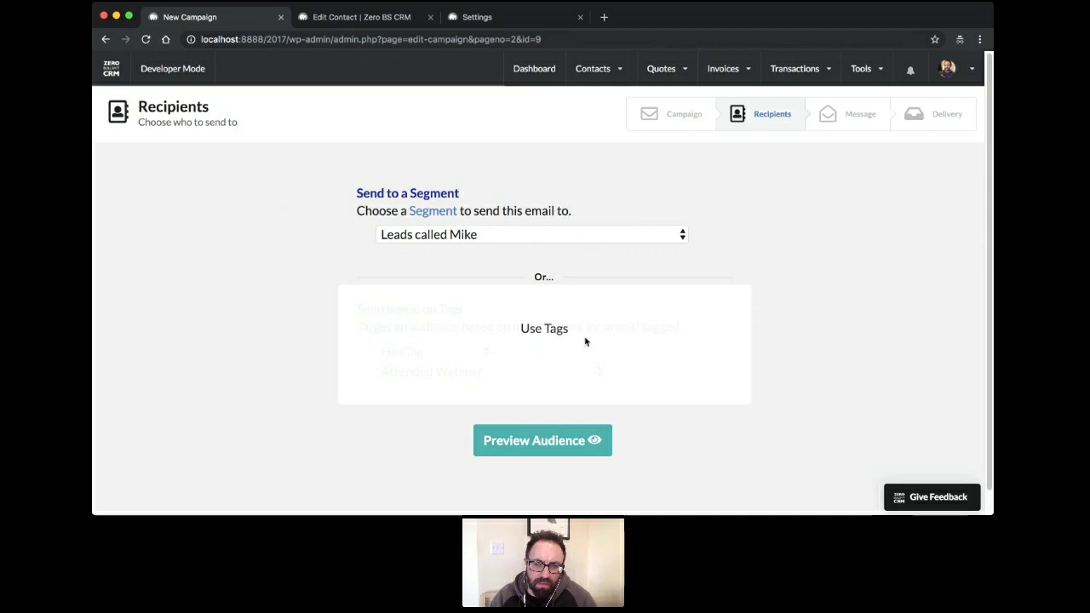
click(554, 441)
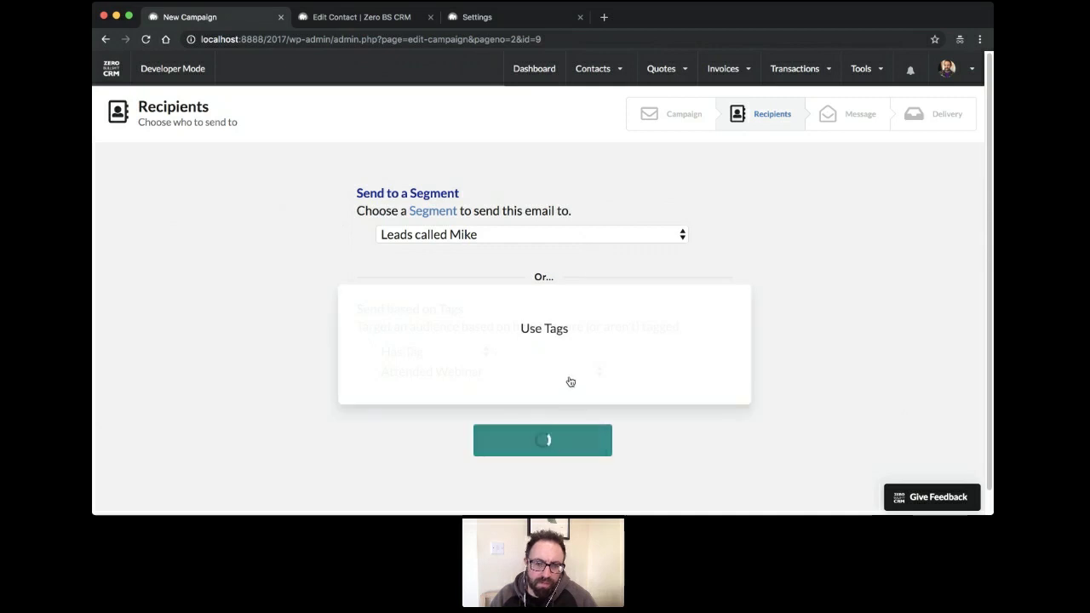
scroll(575, 350, down, 3)
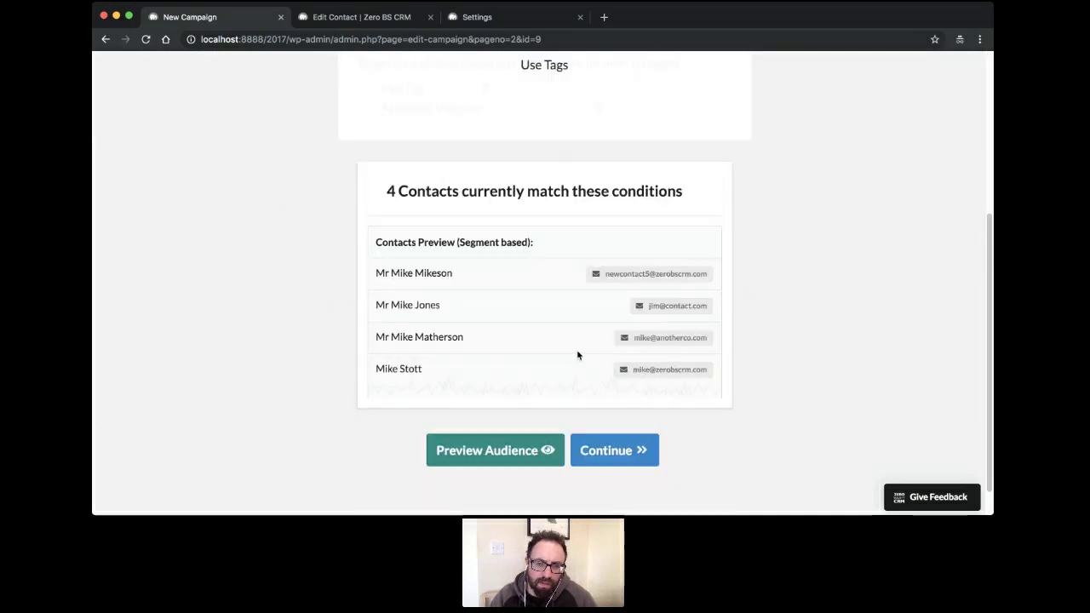
click(598, 458)
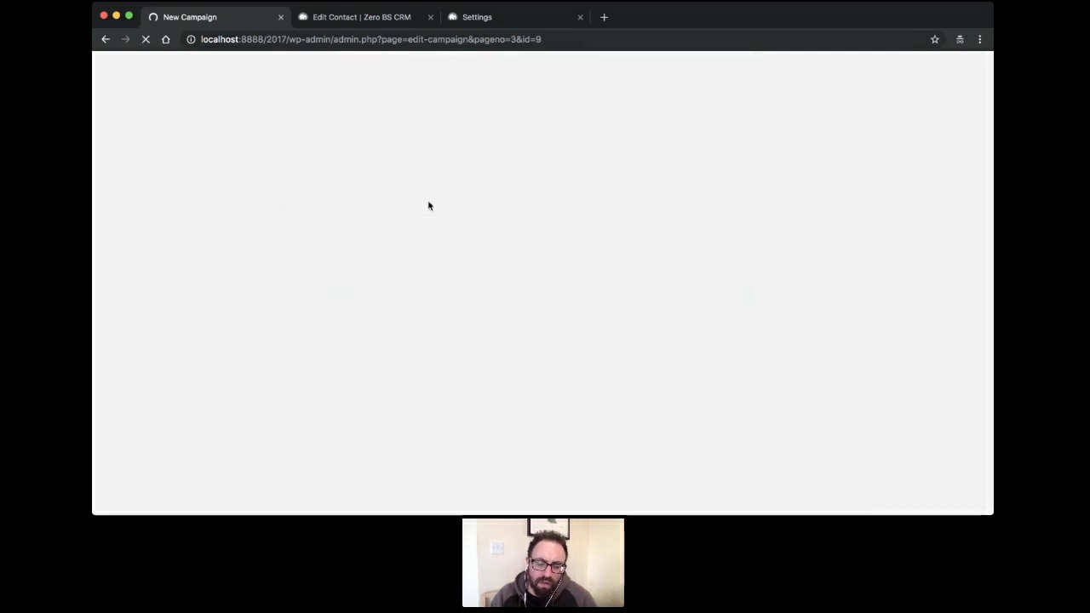
scroll(430, 206, down, 3)
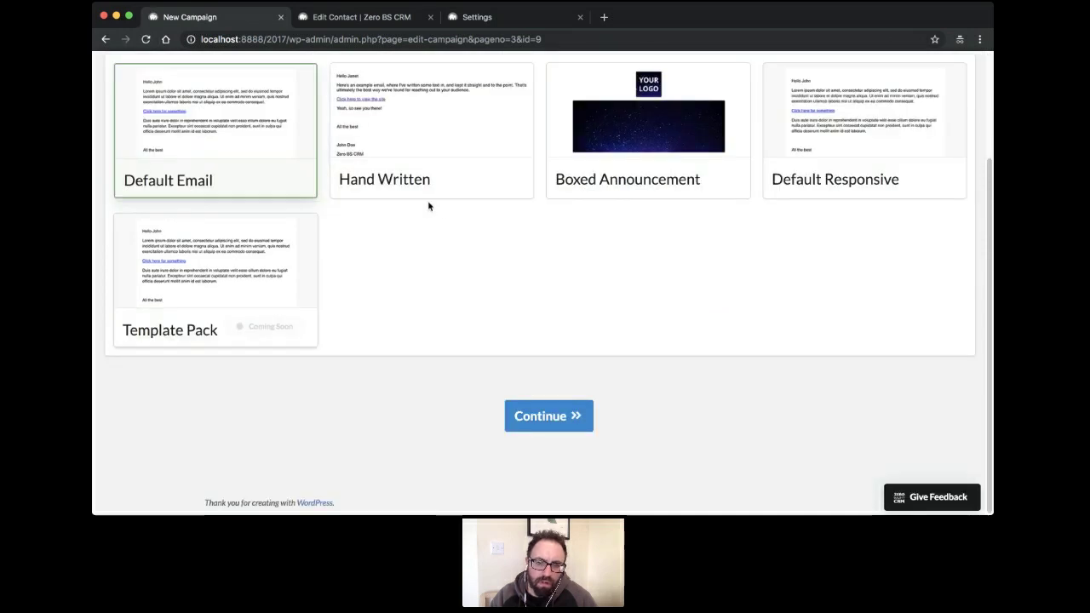
scroll(428, 205, up, 3)
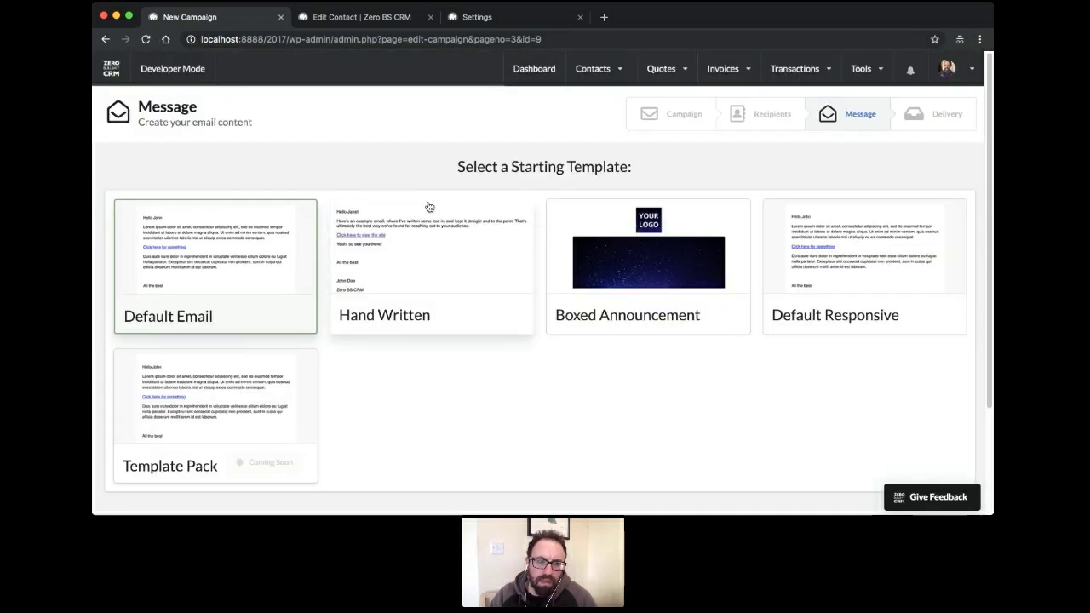
scroll(562, 351, down, 2)
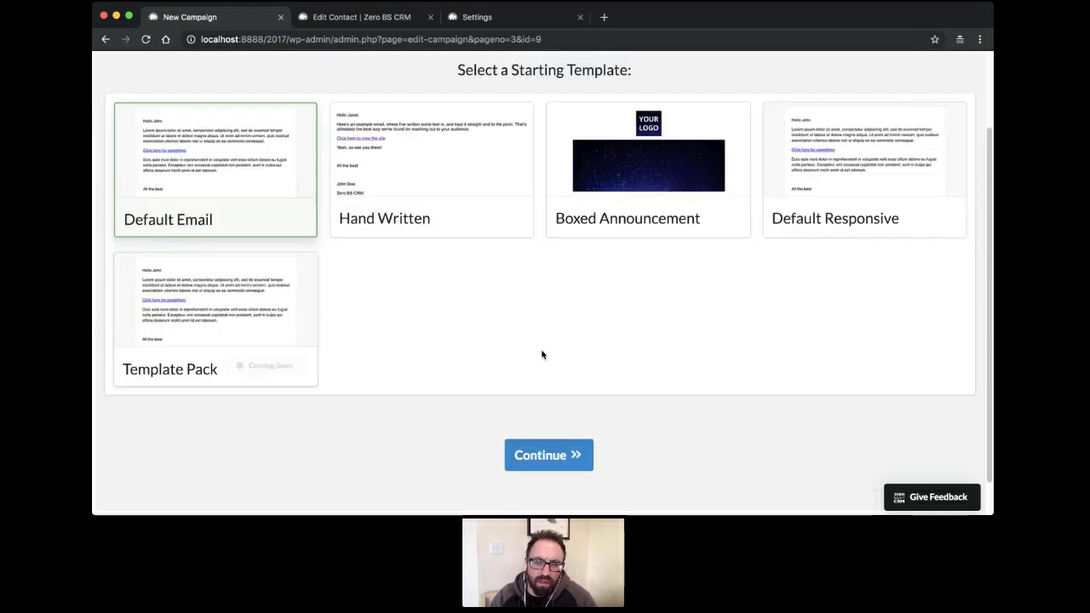
scroll(368, 306, down, 1)
Start the message from the Default Responsive template
scroll(368, 306, up, 3)
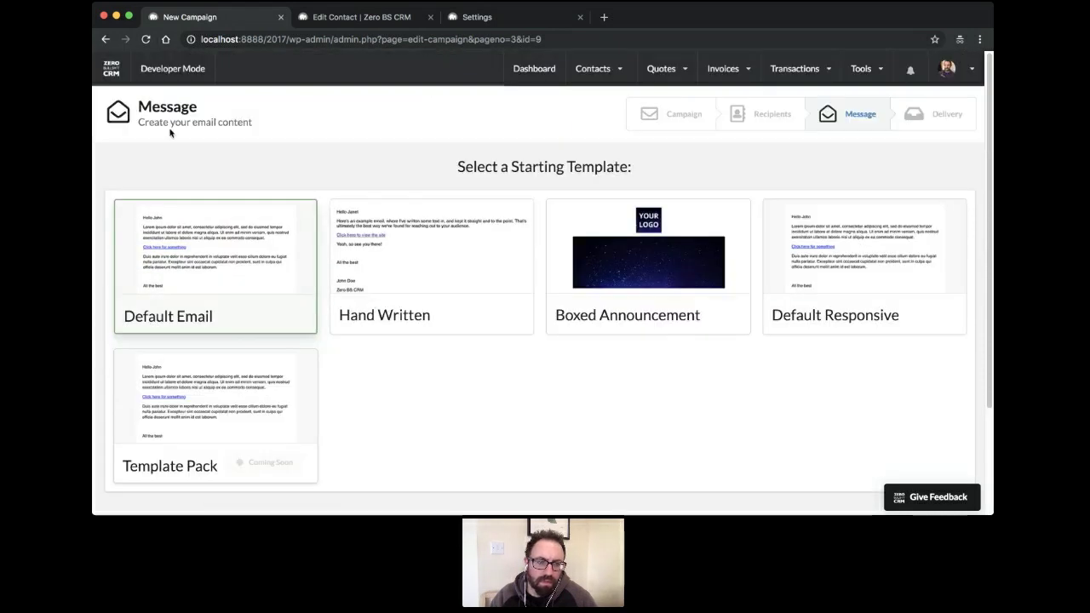
mouse_move(732, 88)
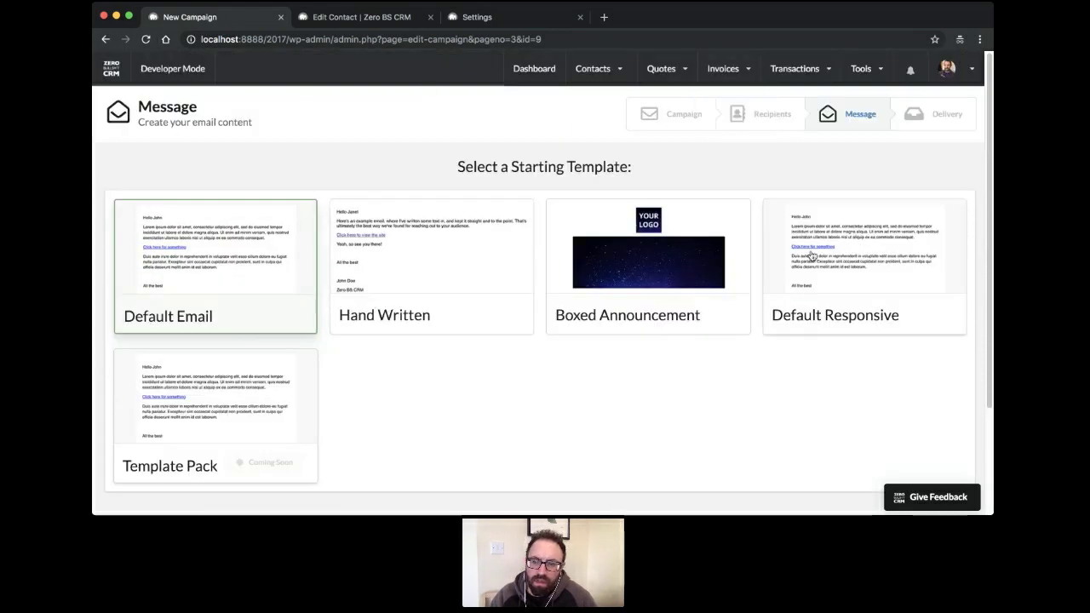
click(832, 279)
scroll(572, 382, down, 2)
click(554, 416)
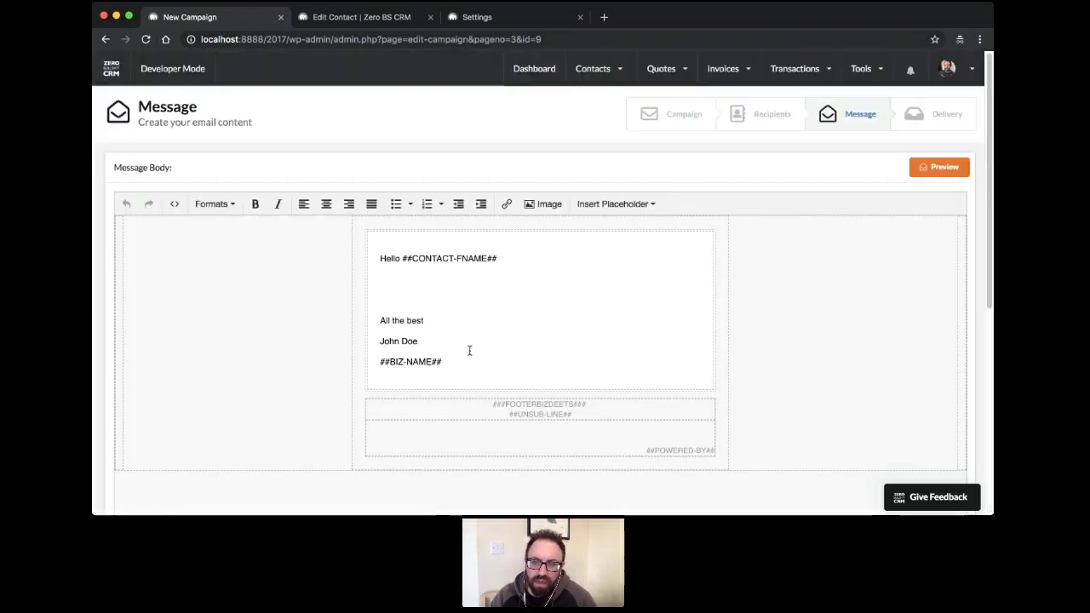
Send a test copy of the email to a test address, then continue
scroll(735, 341, down, 5)
drag(545, 258, 403, 251)
text(test@)
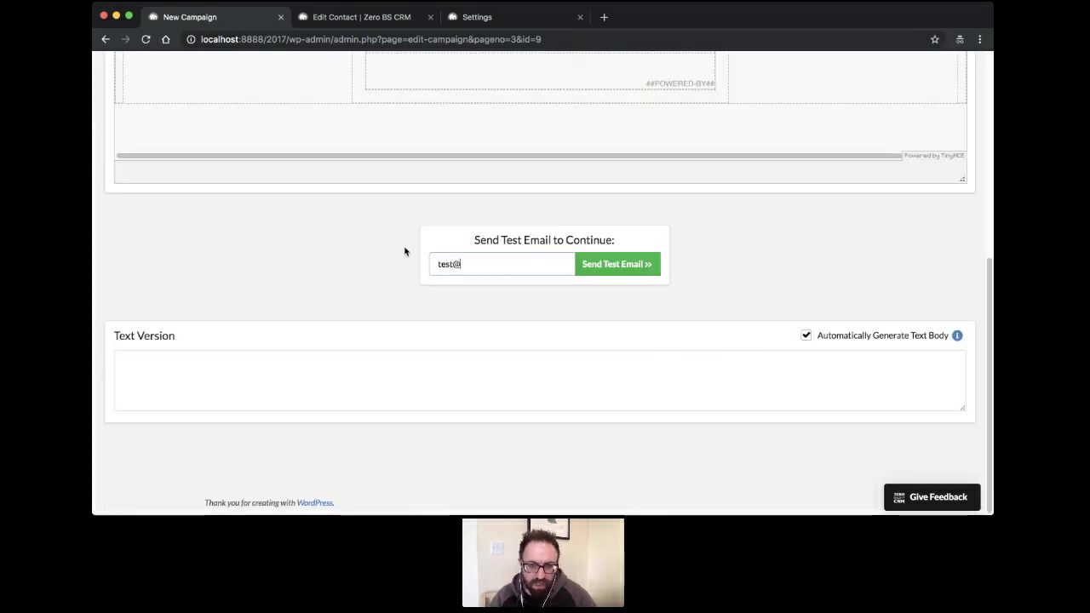
text(test.com)
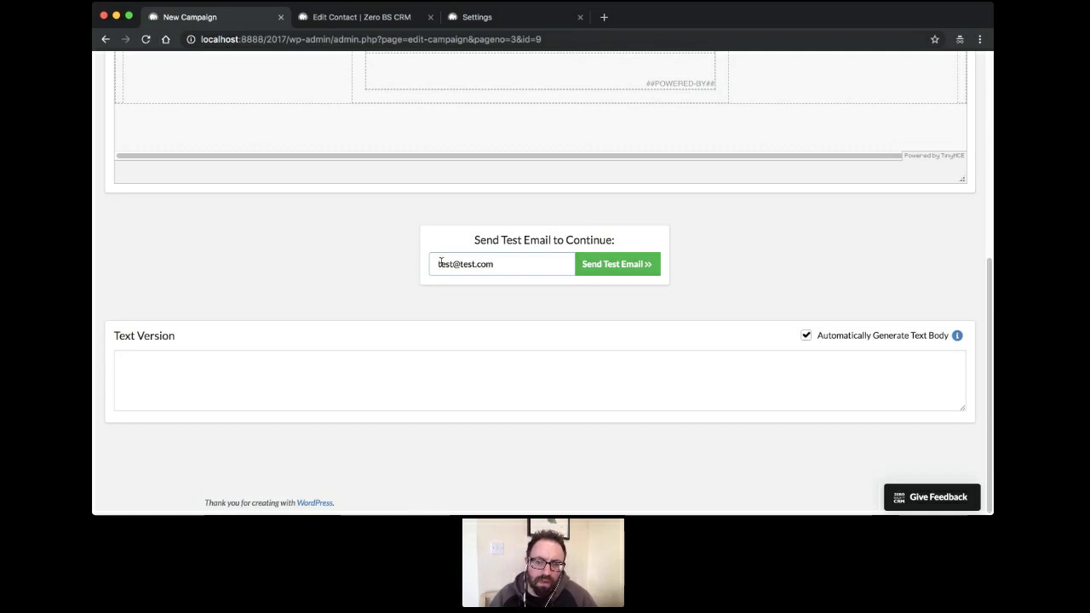
click(628, 271)
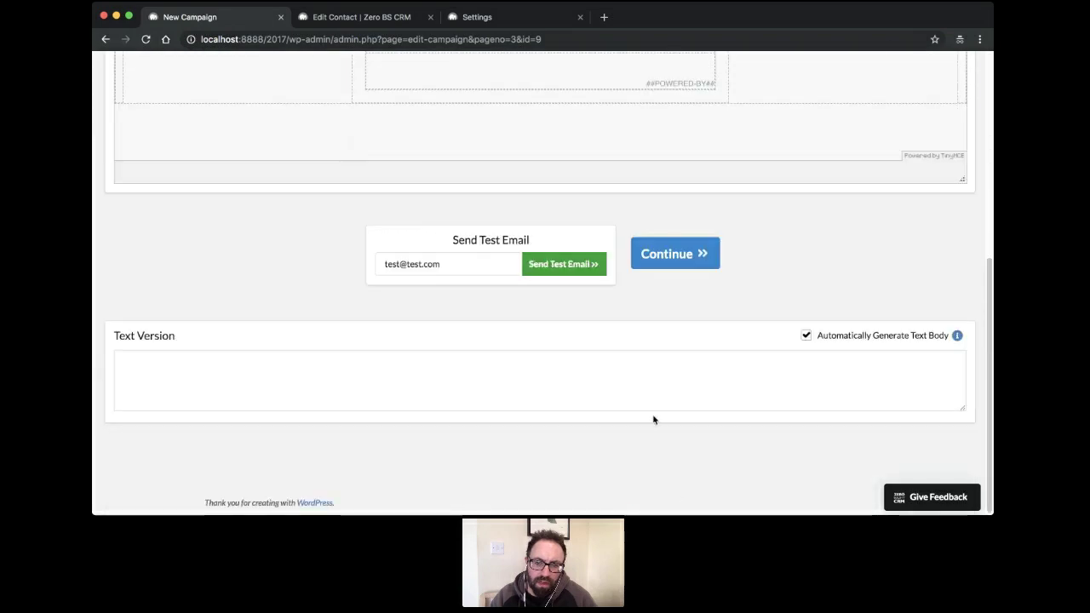
click(669, 252)
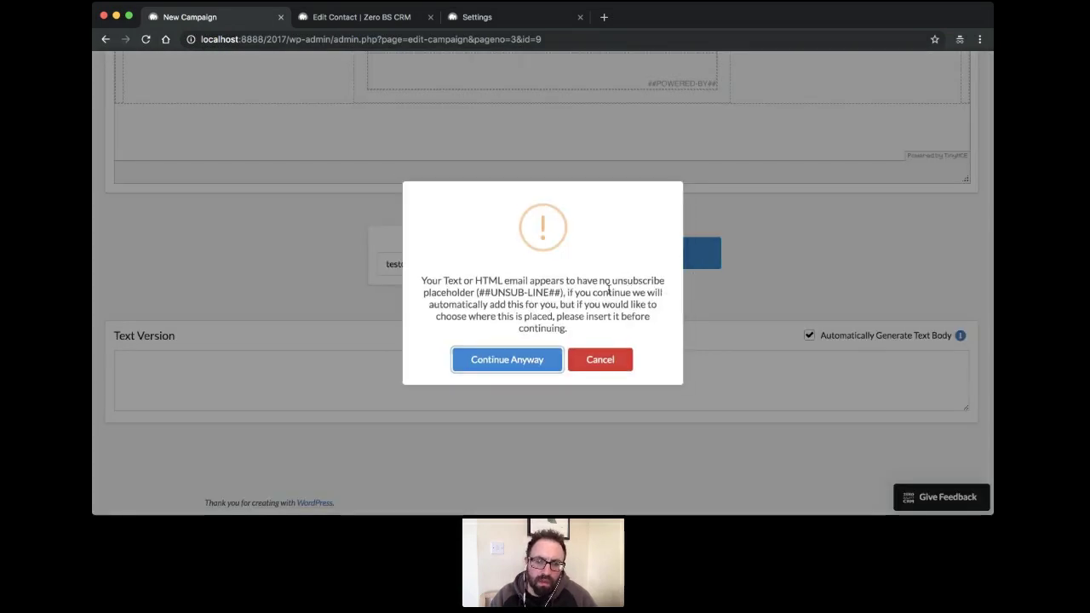
Accept the automatic unsubscribe line and send 'Another' immediately to its four contacts
click(535, 364)
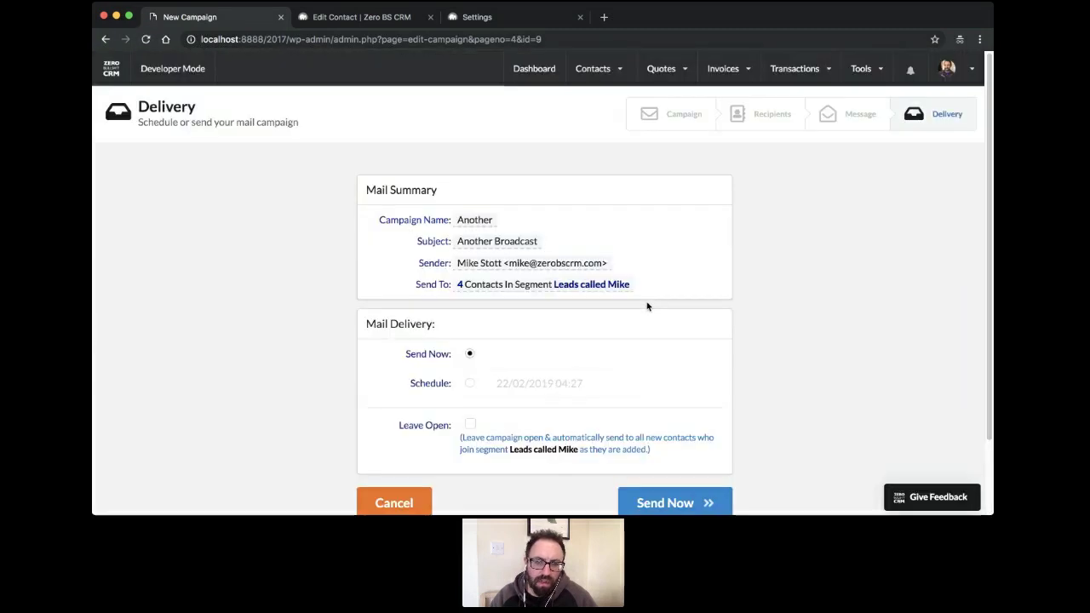
click(471, 383)
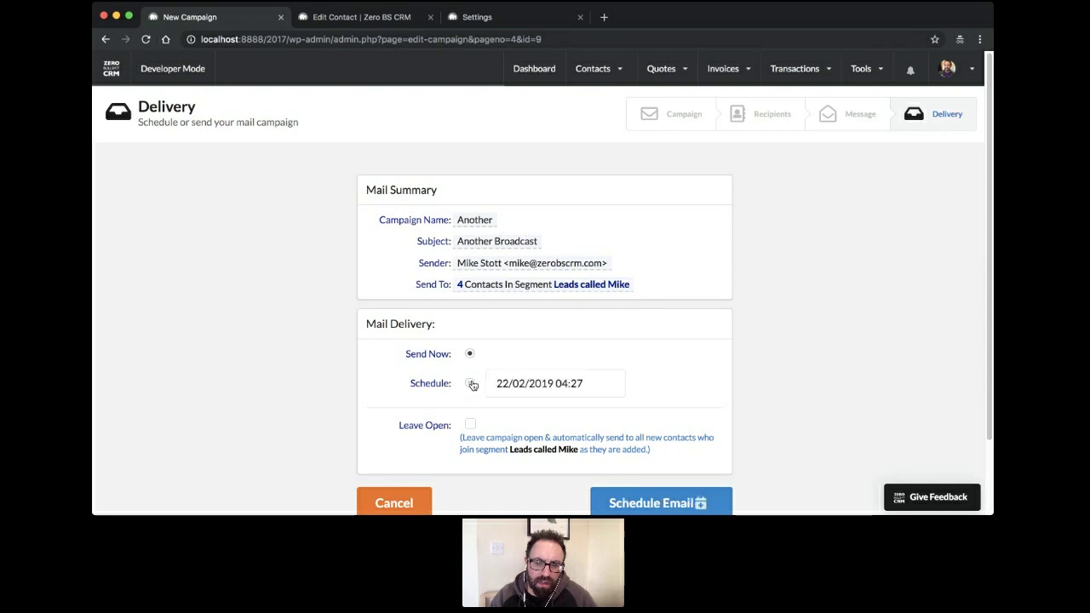
click(470, 354)
scroll(512, 351, down, 2)
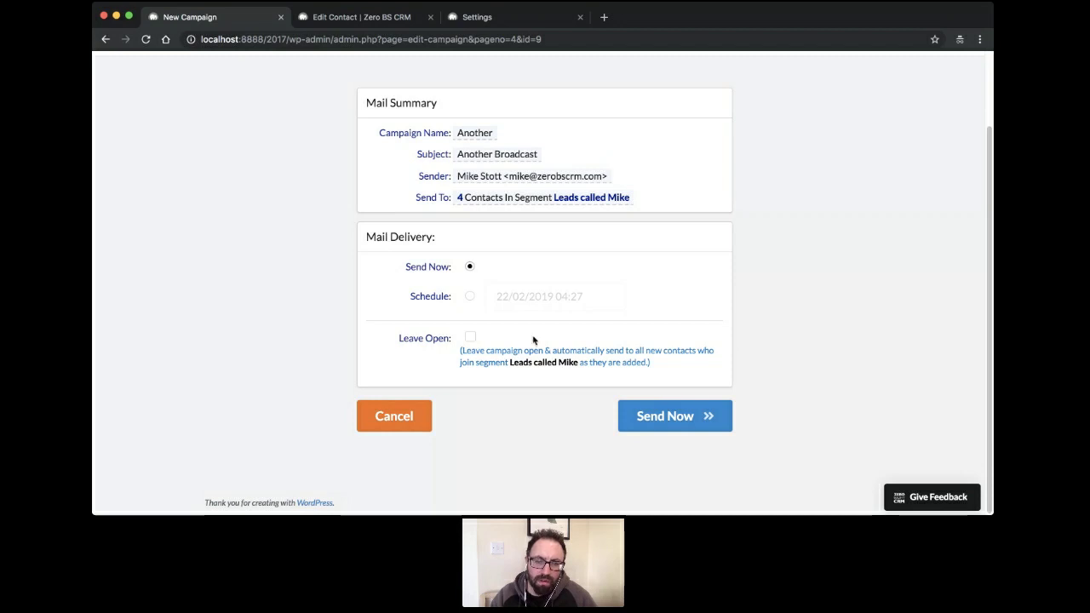
click(635, 413)
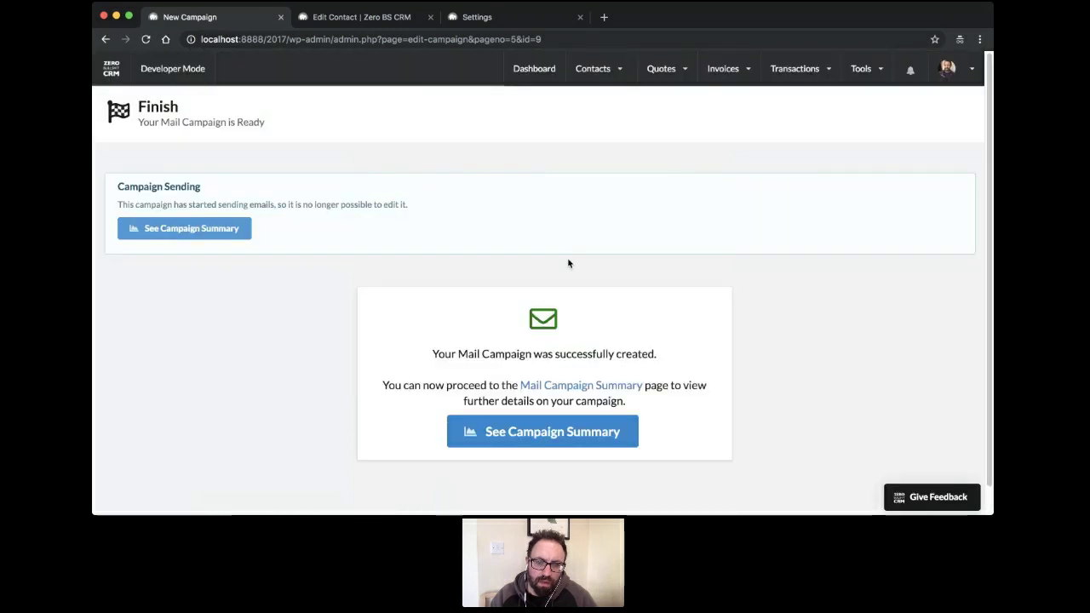
click(562, 436)
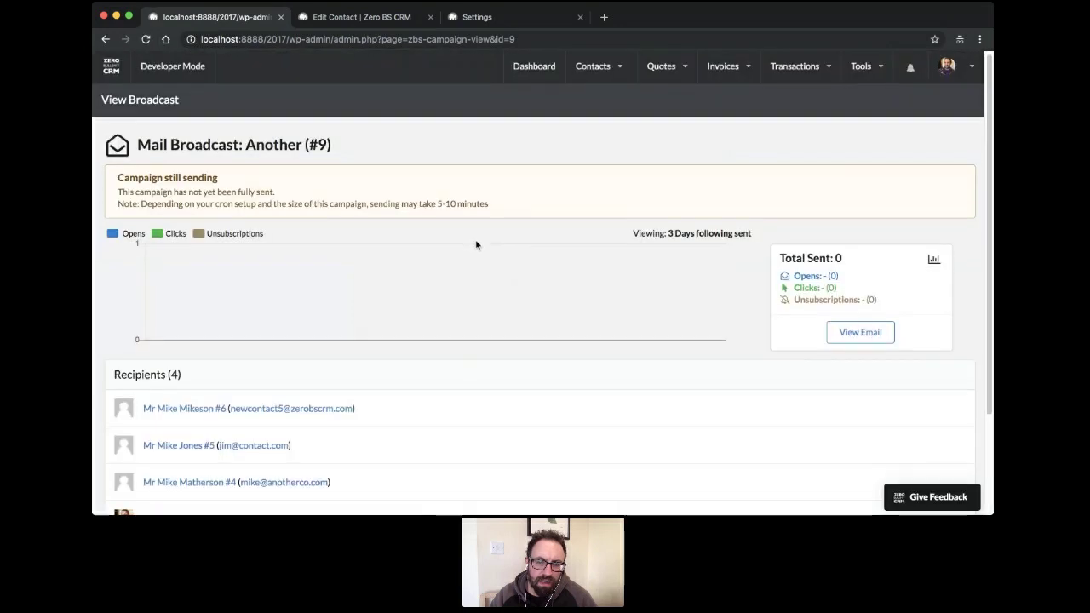
scroll(477, 242, down, 3)
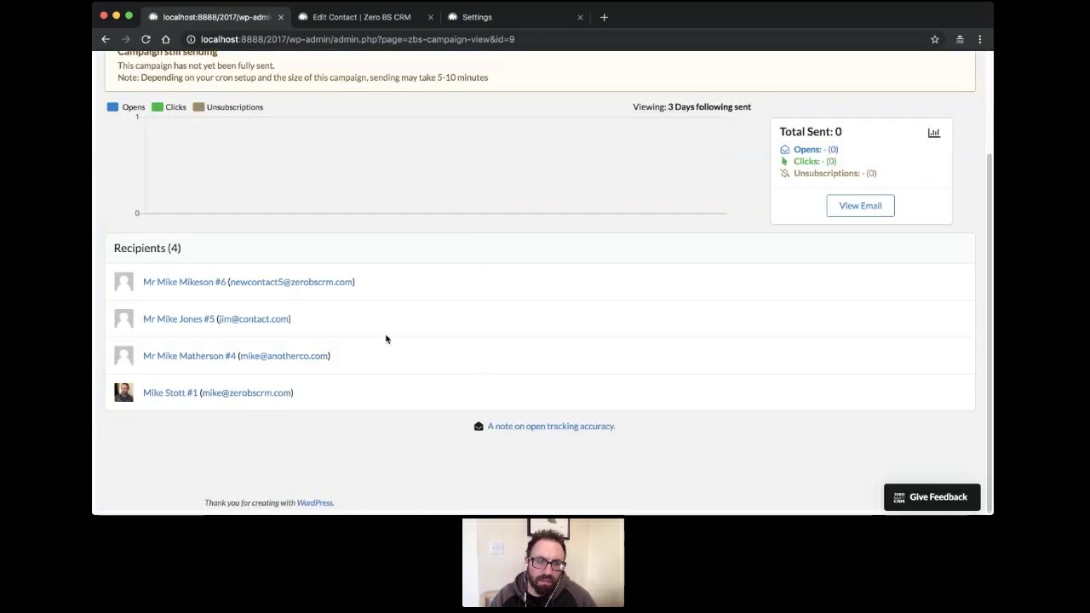
scroll(384, 337, up, 3)
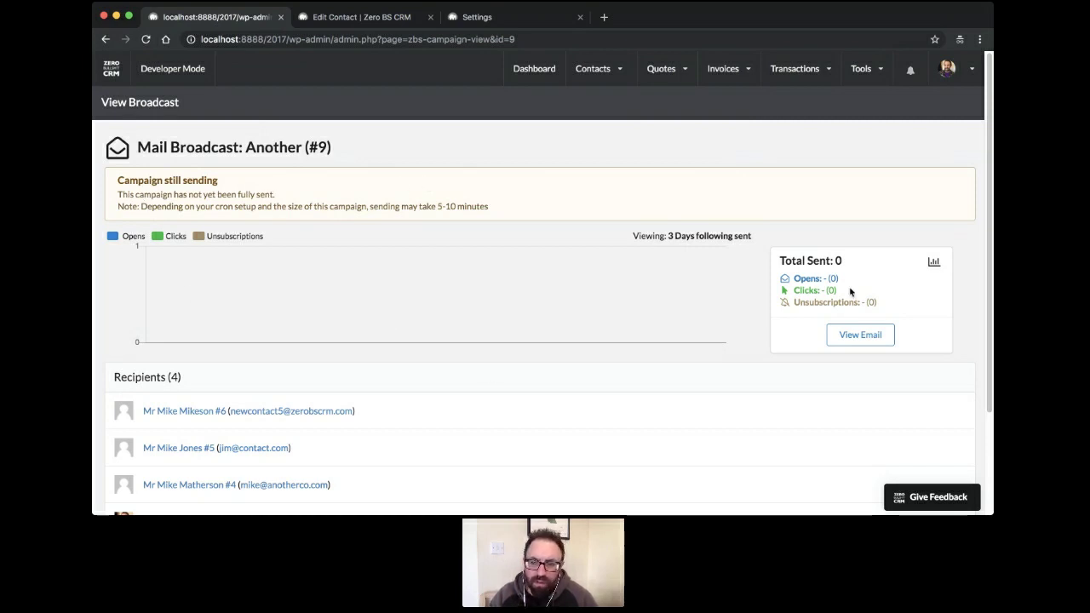
click(839, 334)
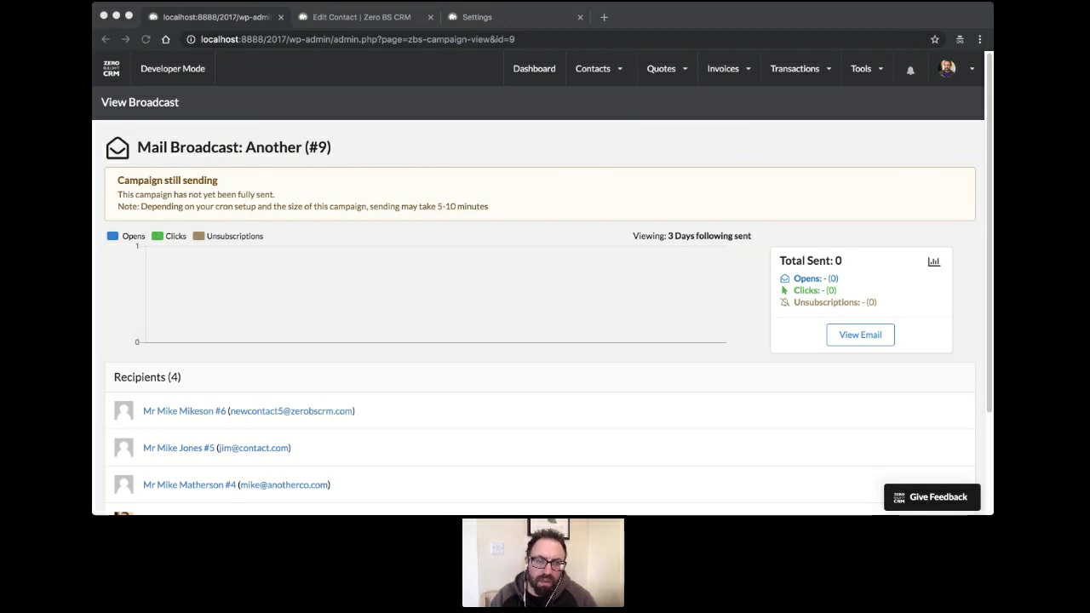
click(272, 111)
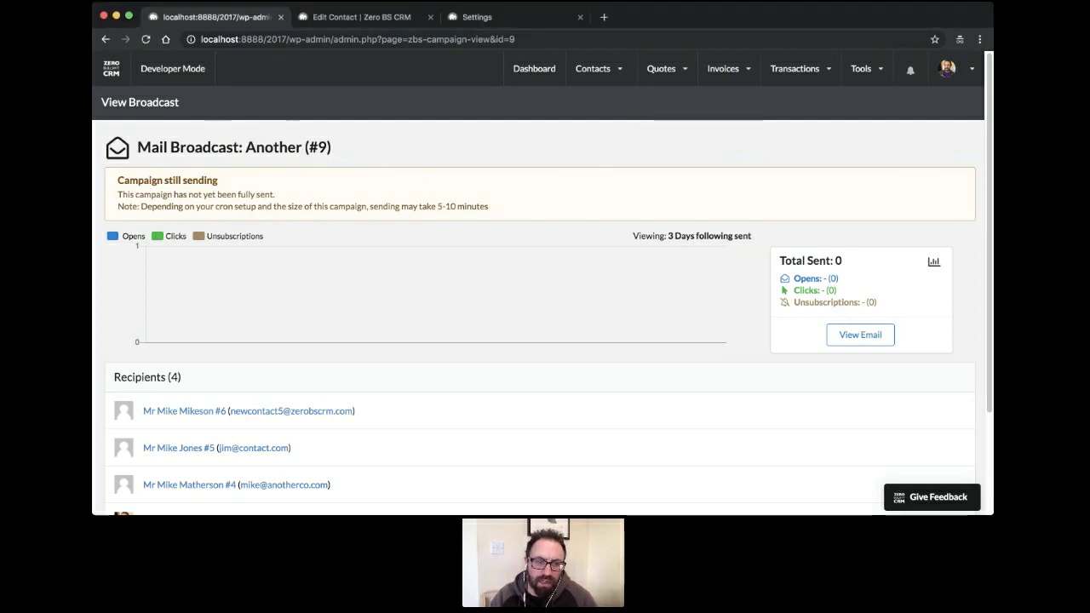
click(147, 41)
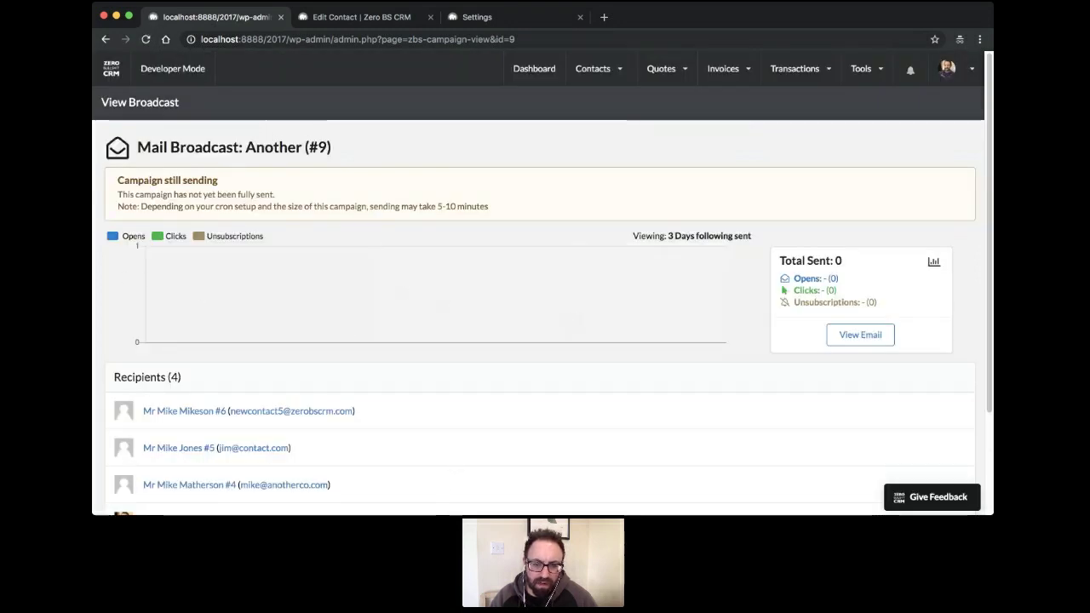
click(450, 514)
key(super+Tab)
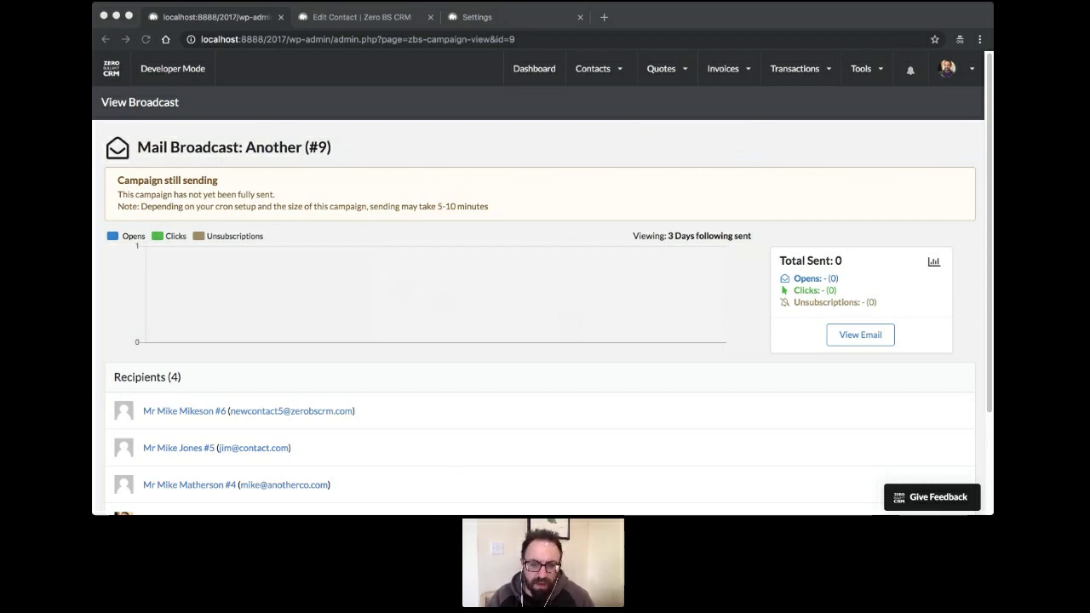
click(492, 389)
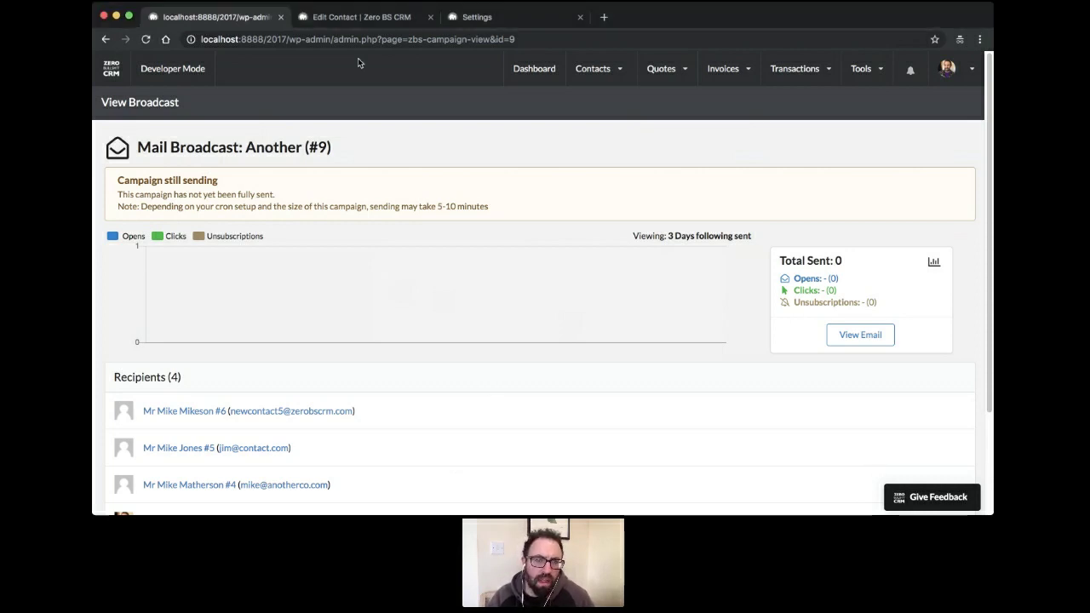
click(468, 514)
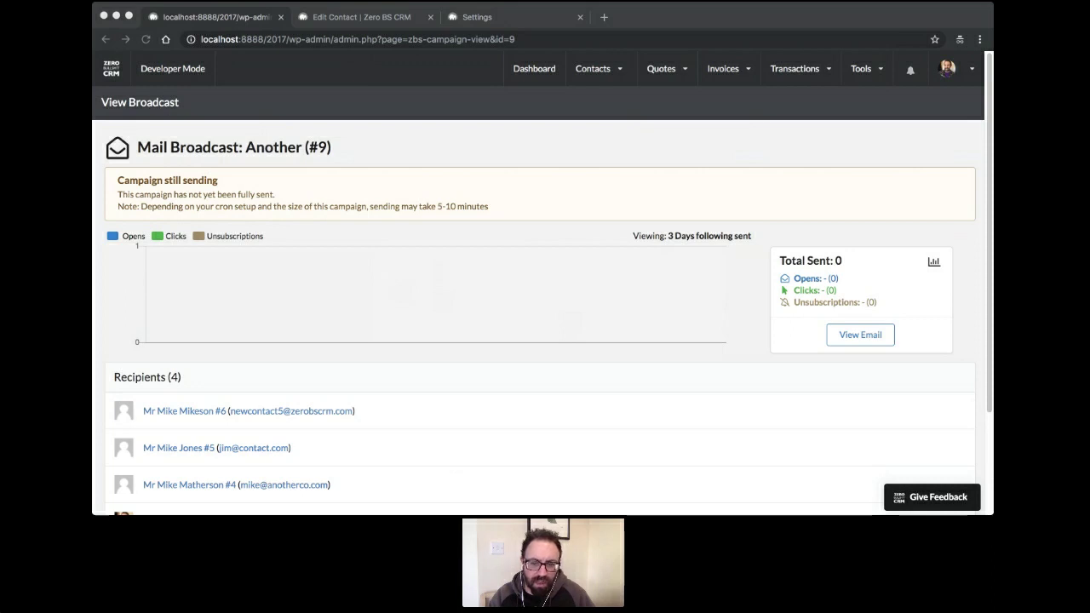
click(505, 402)
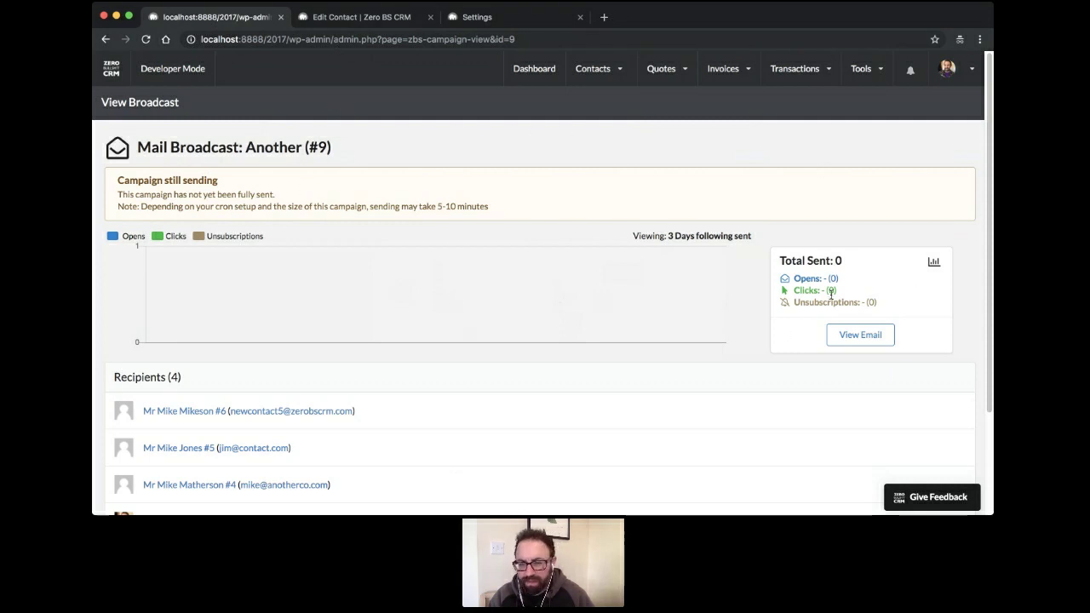
scroll(464, 271, down, 3)
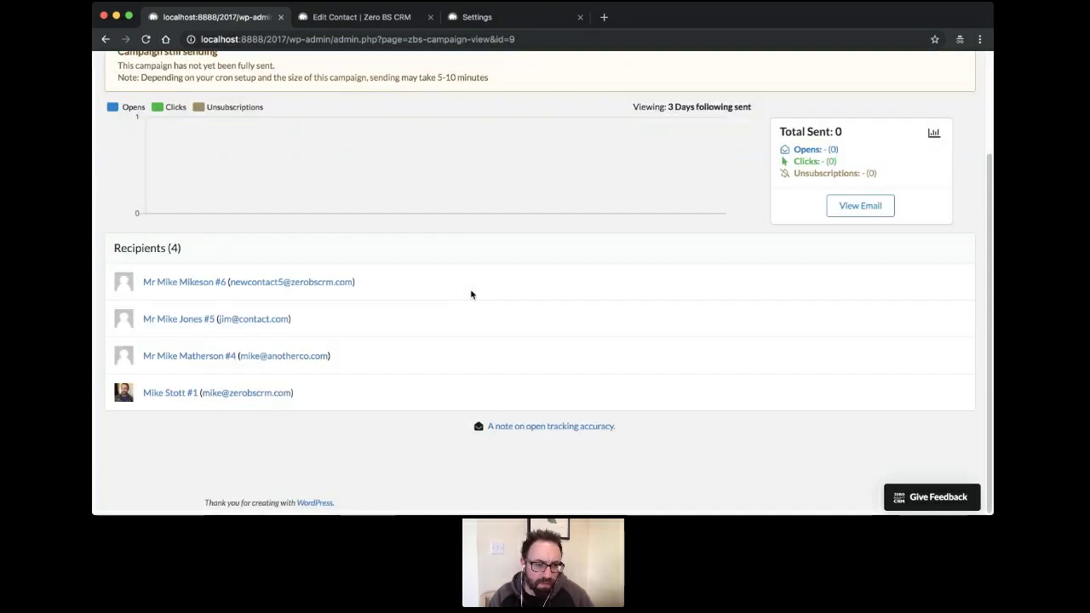
scroll(469, 290, up, 3)
click(596, 70)
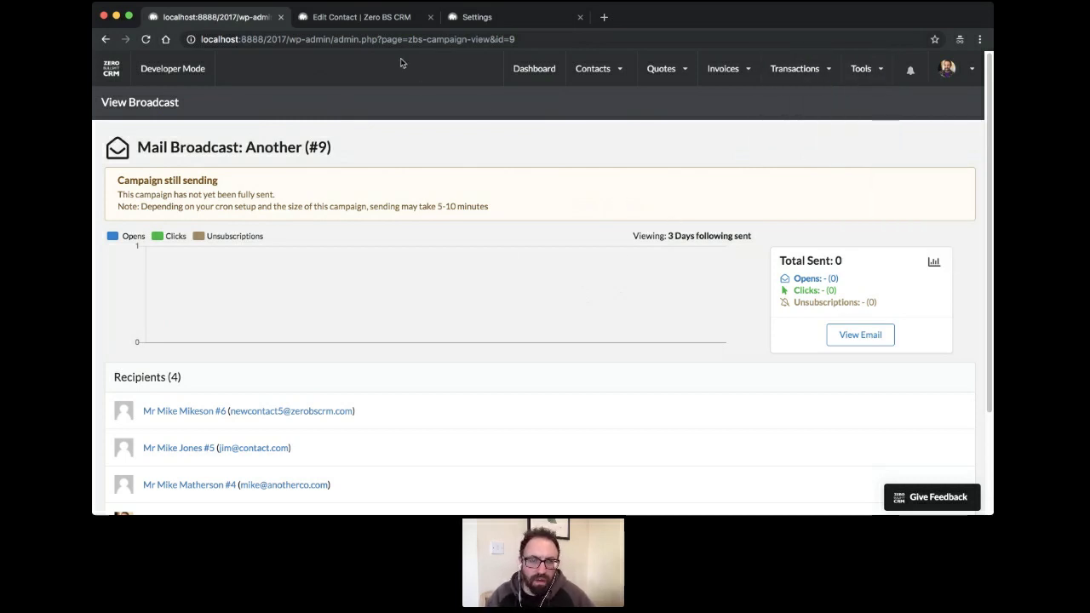
key(super+Tab)
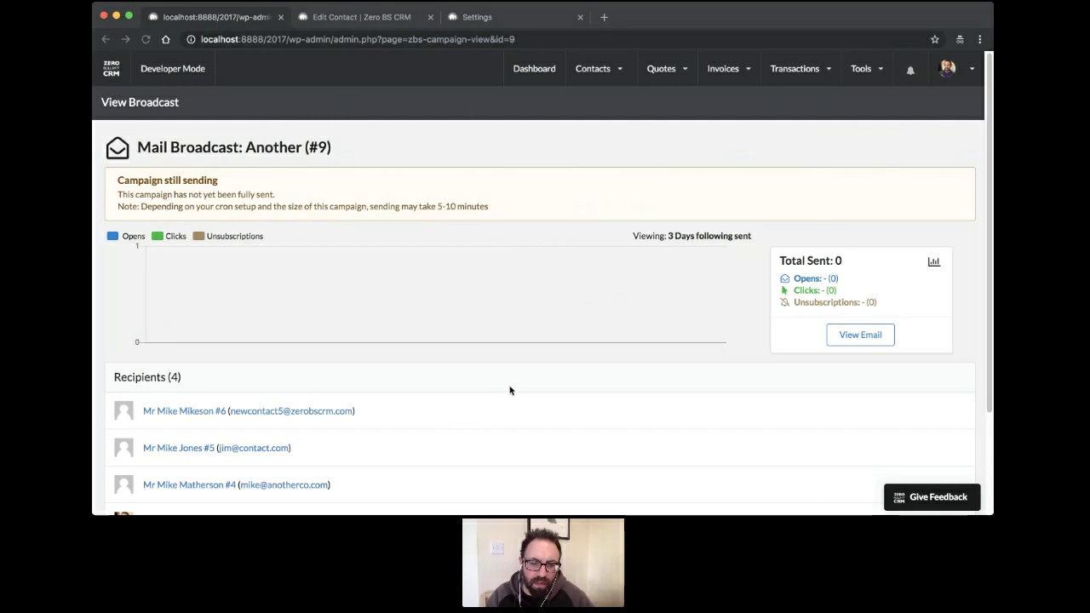
Load zerobscrm.com/extension-bundles/, dismiss the signup popup, and open Extensions in a new tab
click(346, 19)
click(364, 39)
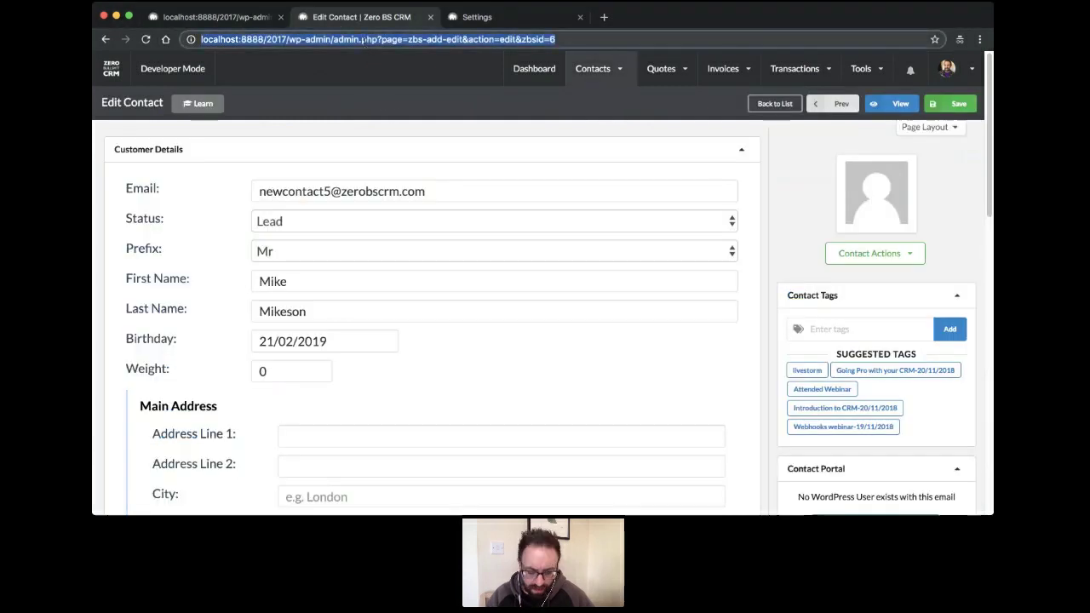
text(zerobscrm.com/extension-bundles/)
key(Return)
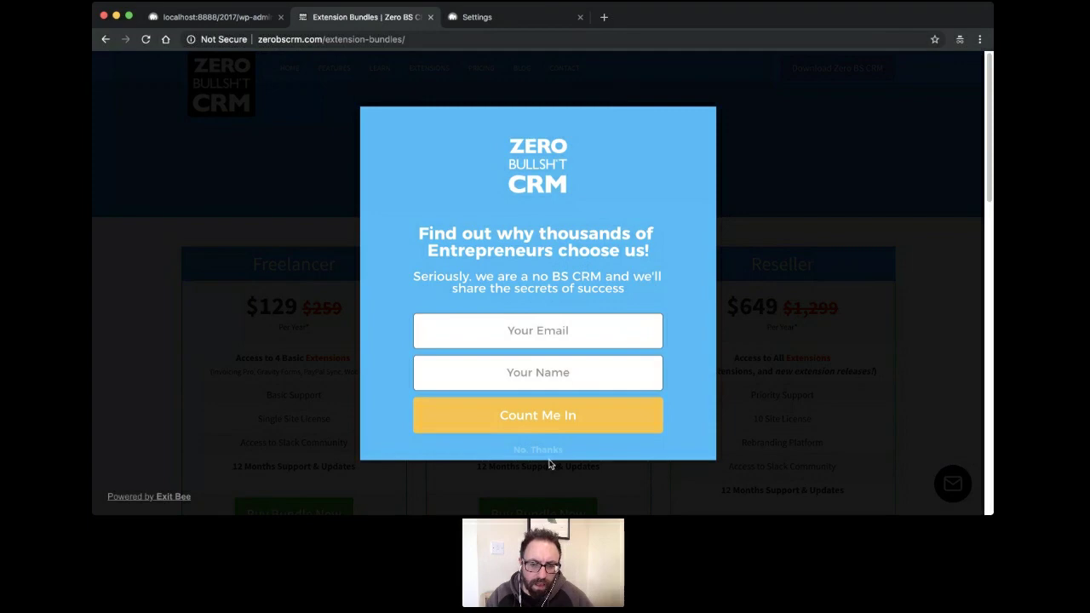
click(543, 452)
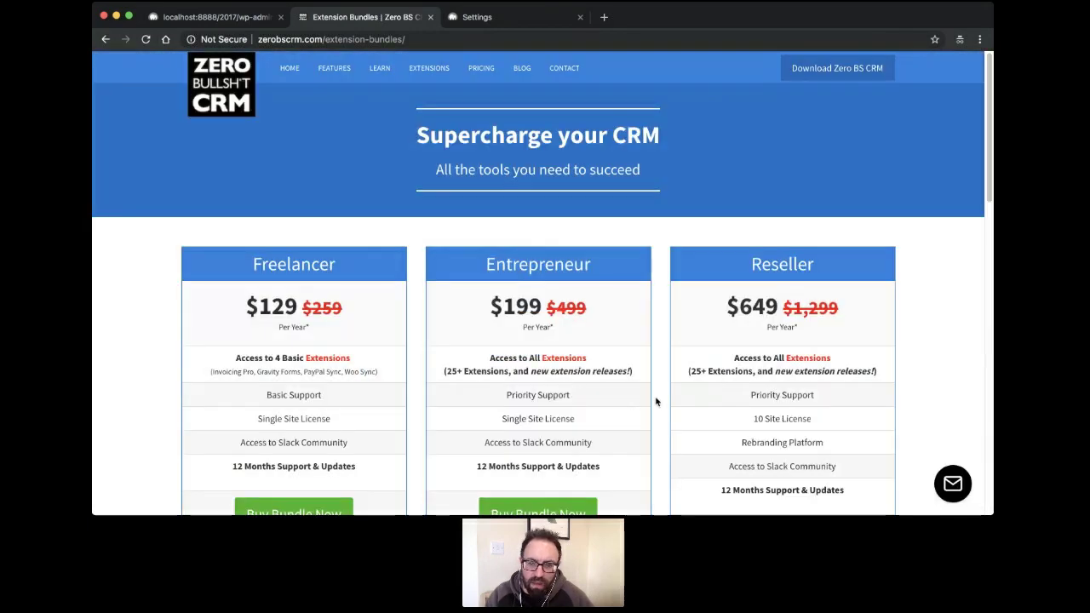
scroll(651, 399, down, 3)
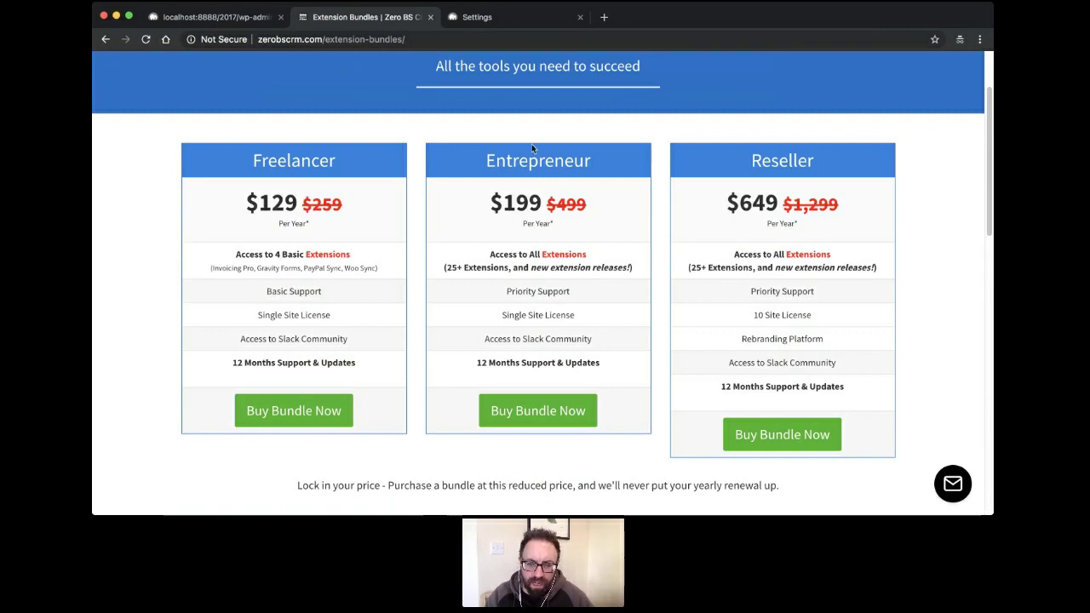
scroll(647, 247, up, 3)
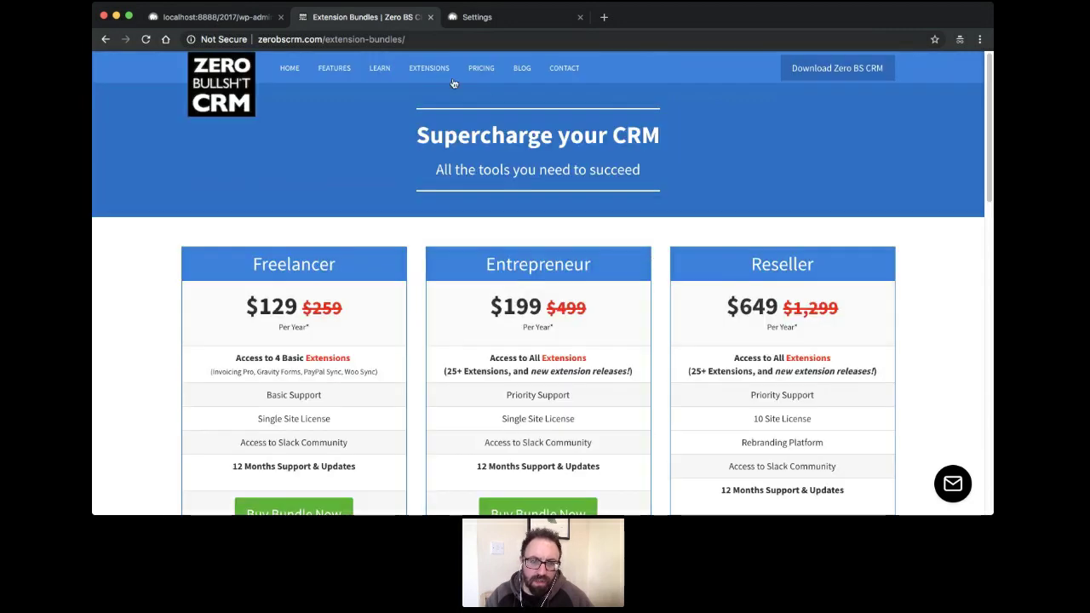
super+click(422, 83)
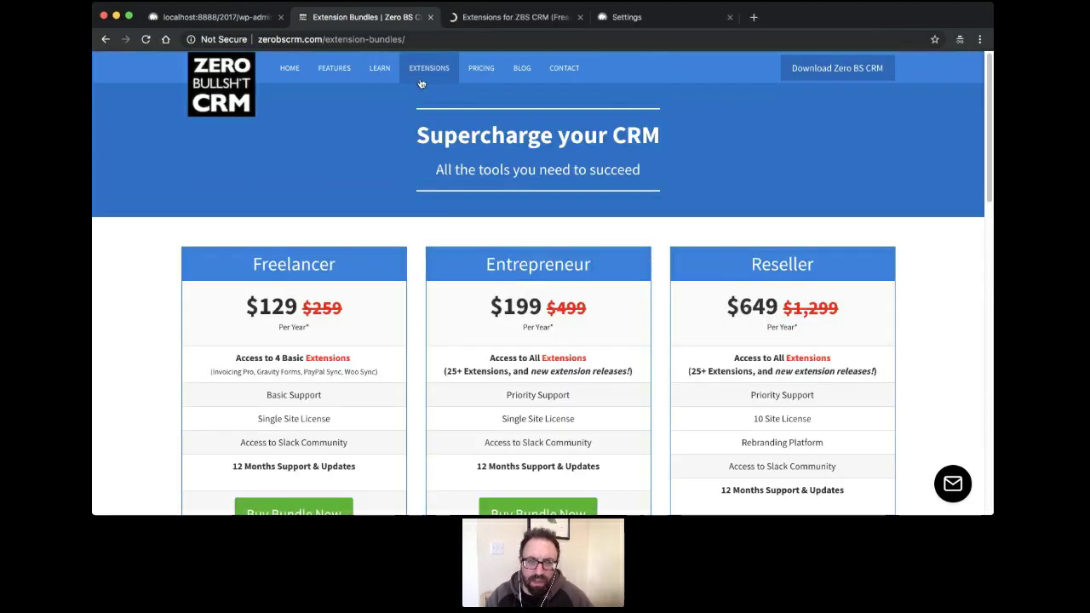
Open the Mail Campaigns extension's $79 product page from the Extensions listing
click(479, 17)
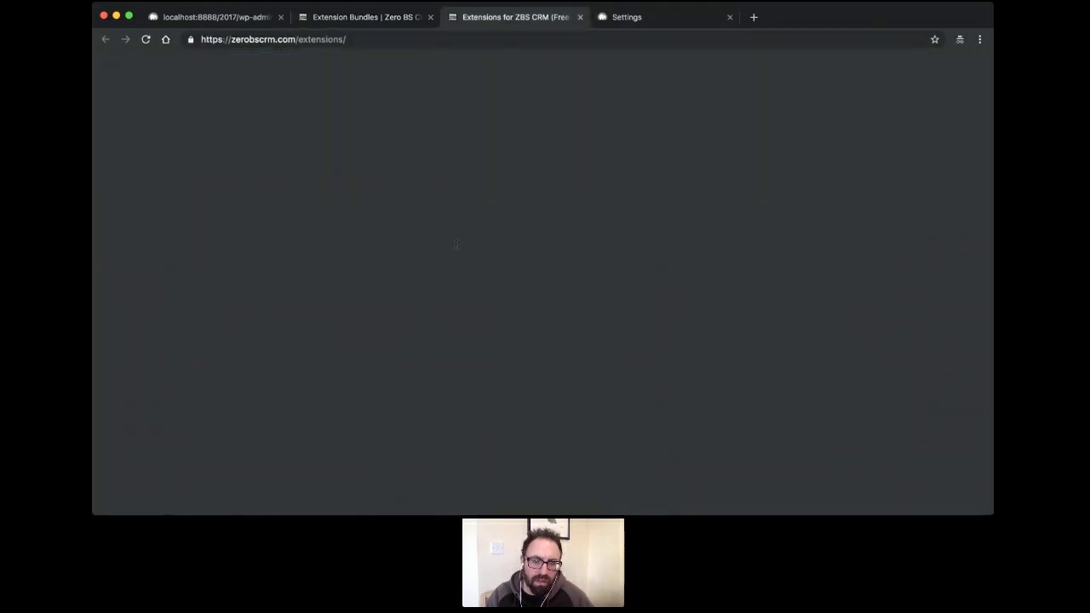
scroll(460, 248, down, 10)
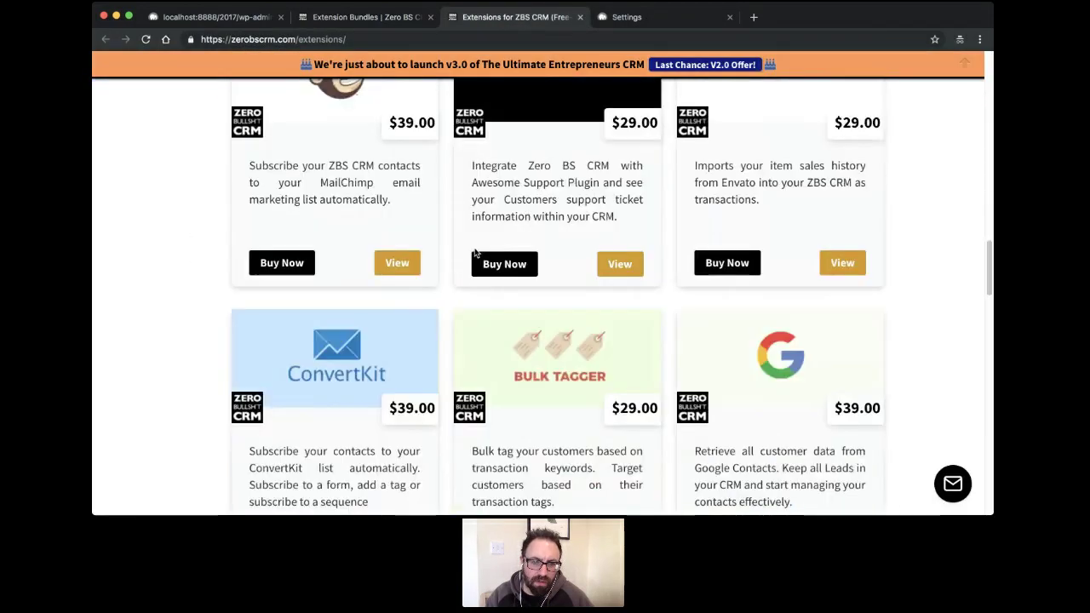
scroll(475, 253, down, 12)
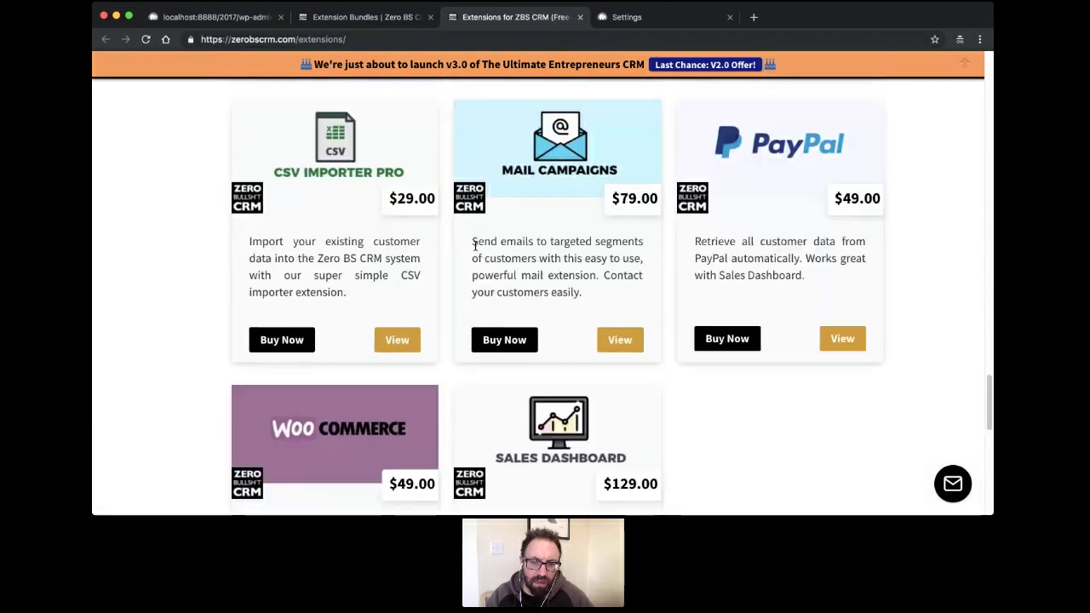
click(534, 167)
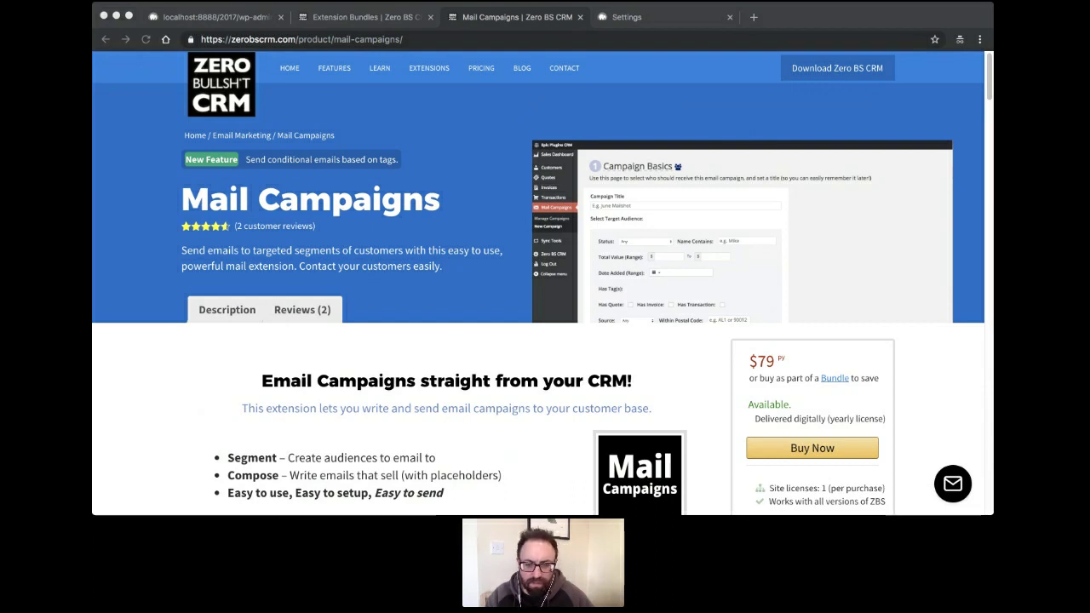
key(super+Tab)
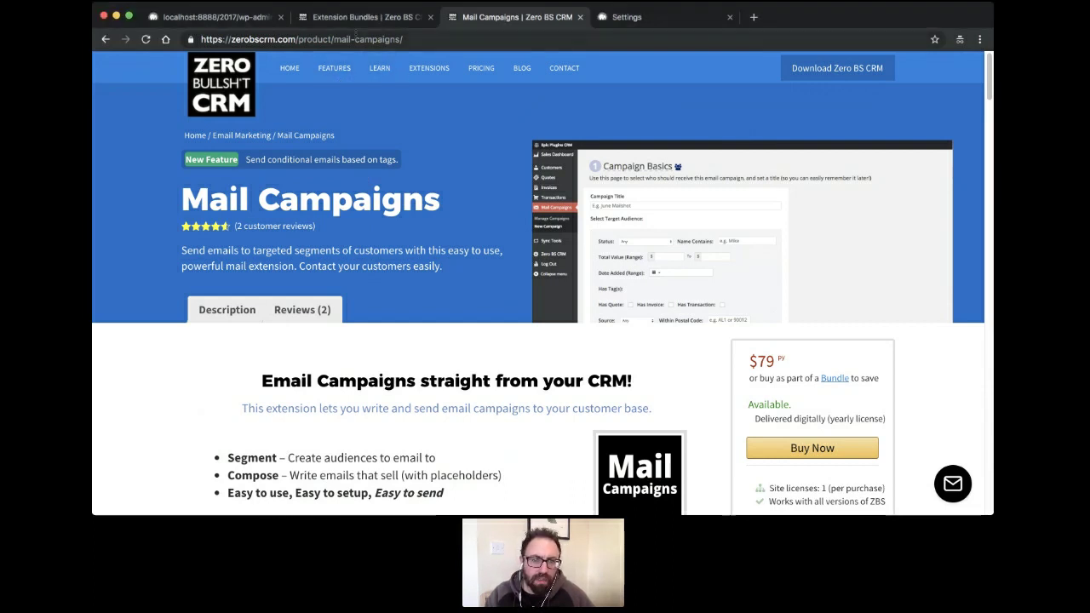
drag(296, 39, 497, 35)
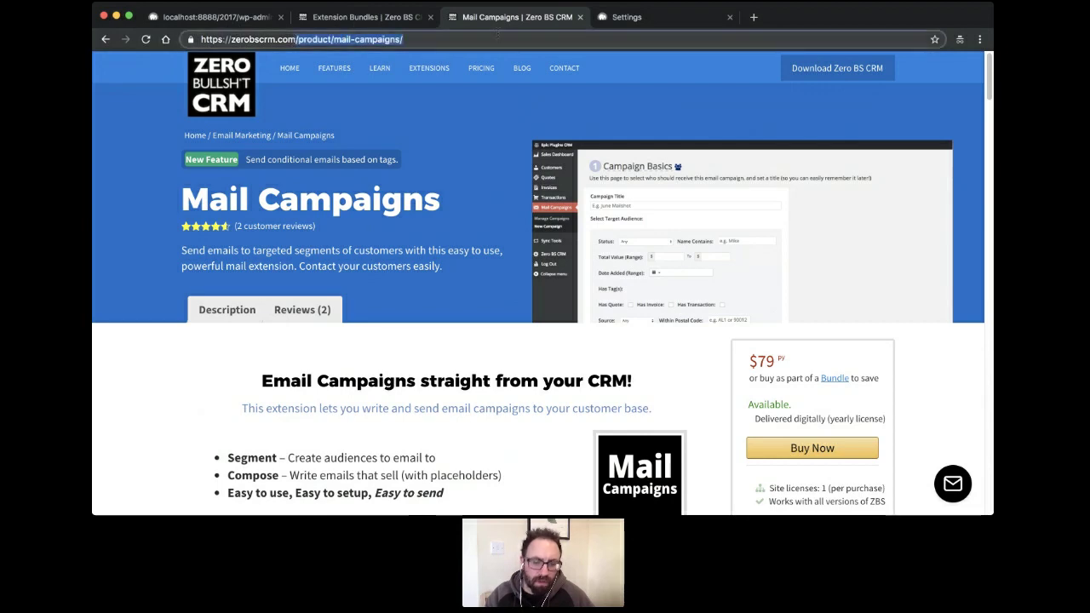
Load the /road-to-v3/ page and review its v3.0 pricing table
text(/r)
key(Return)
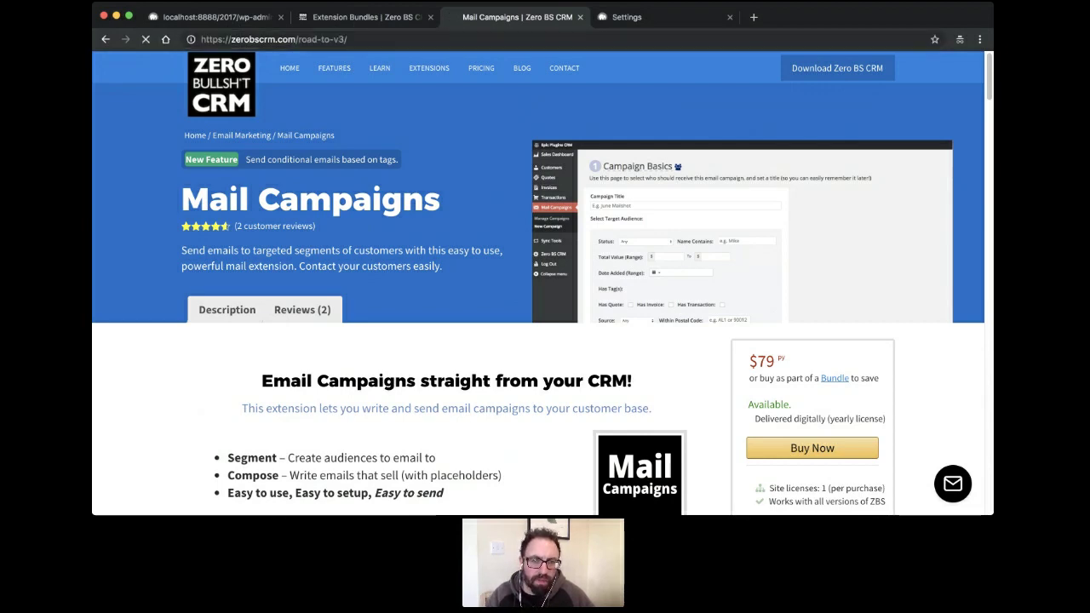
scroll(397, 139, down, 10)
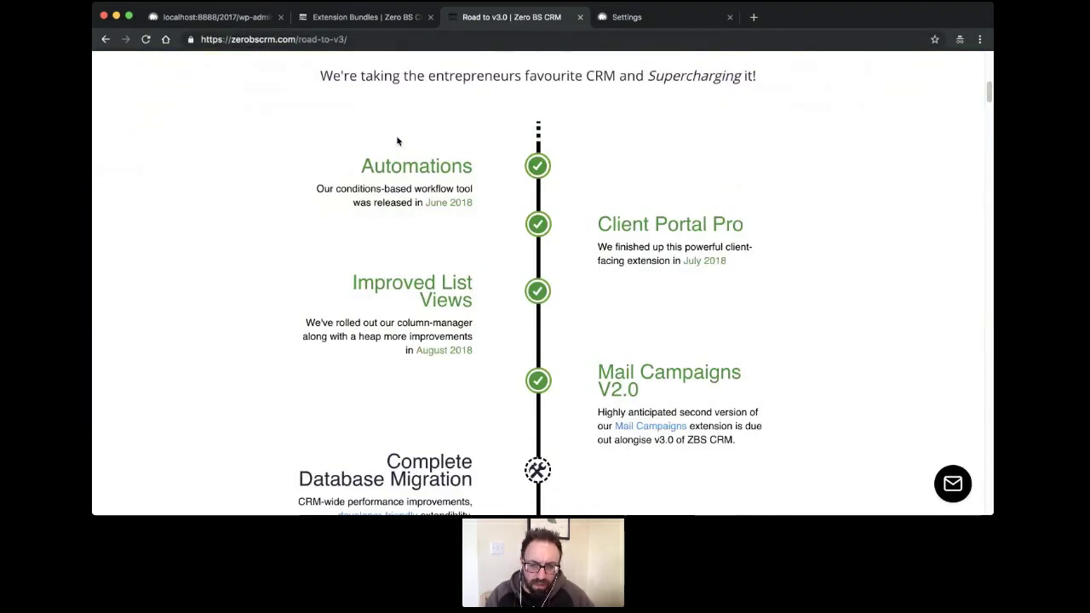
scroll(399, 138, down, 15)
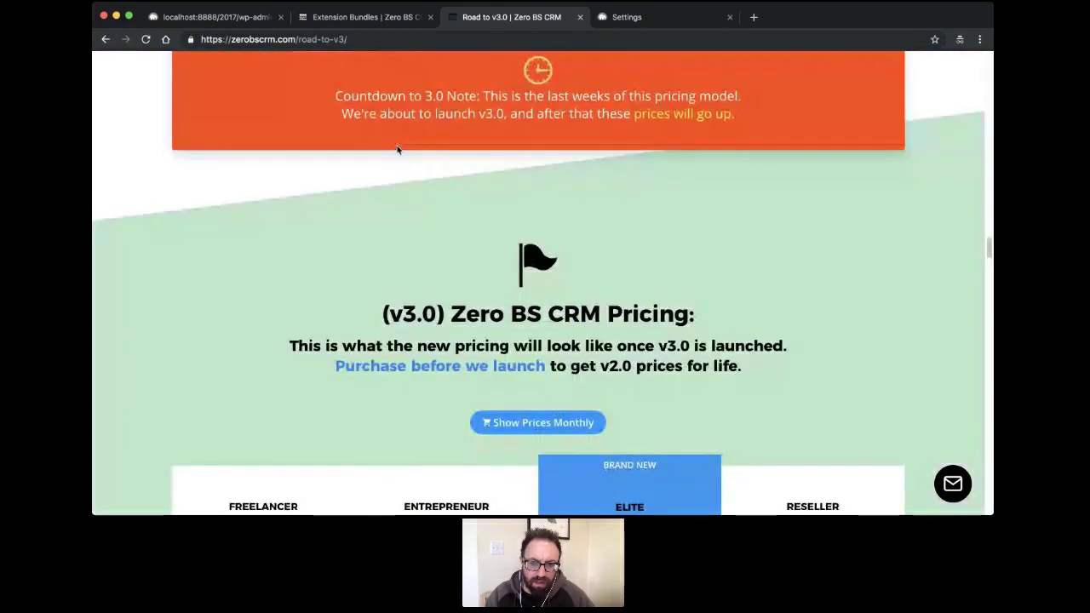
scroll(395, 150, down, 3)
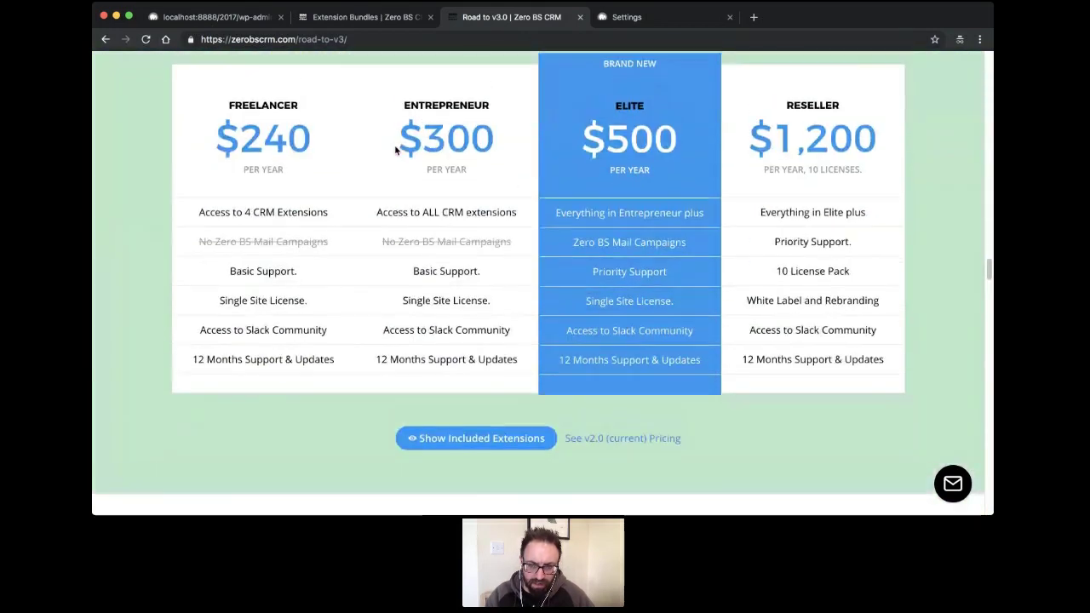
scroll(395, 150, up, 2)
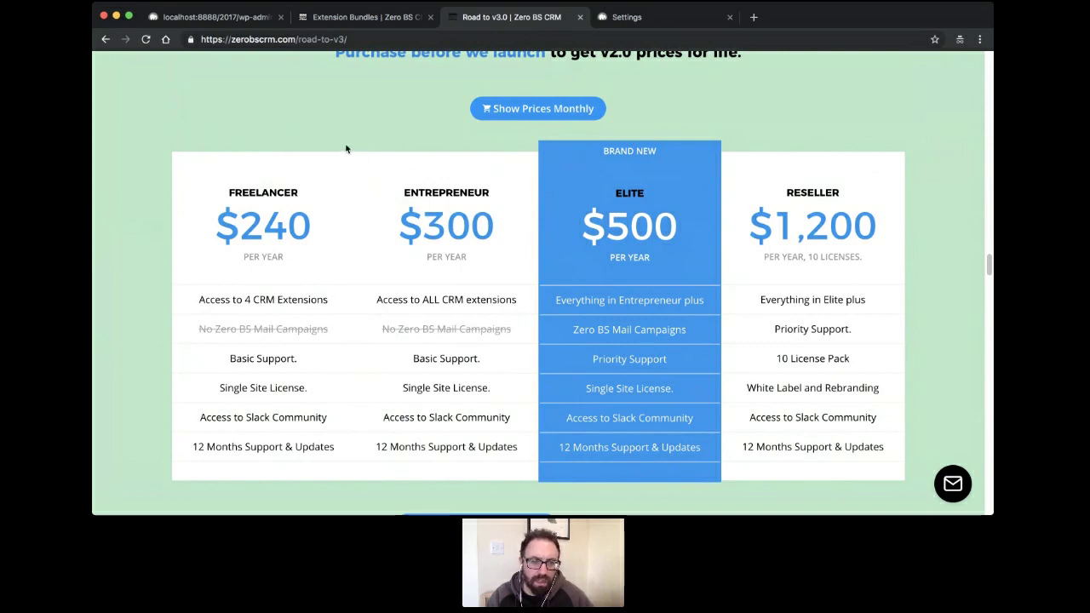
scroll(346, 149, down, 1)
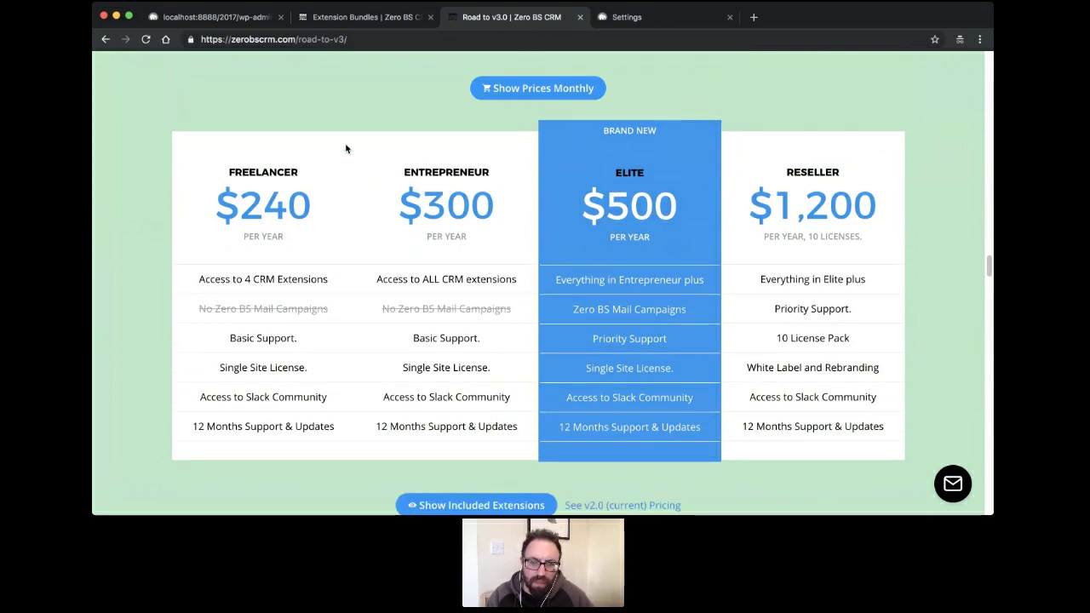
scroll(340, 154, up, 20)
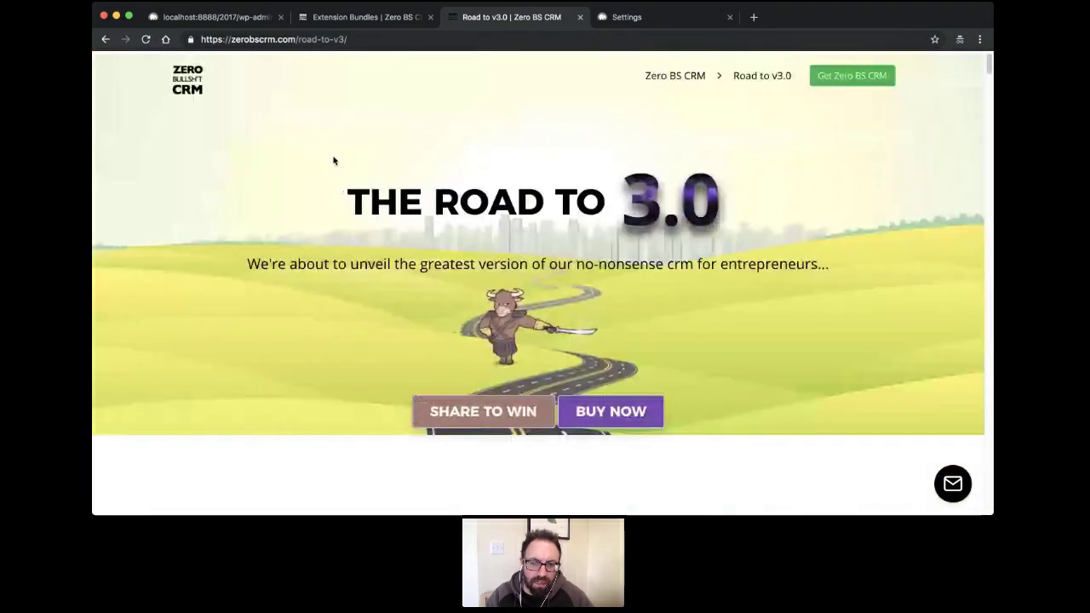
Return to the CRM's Another broadcast summary page and reload it
key(super+Tab)
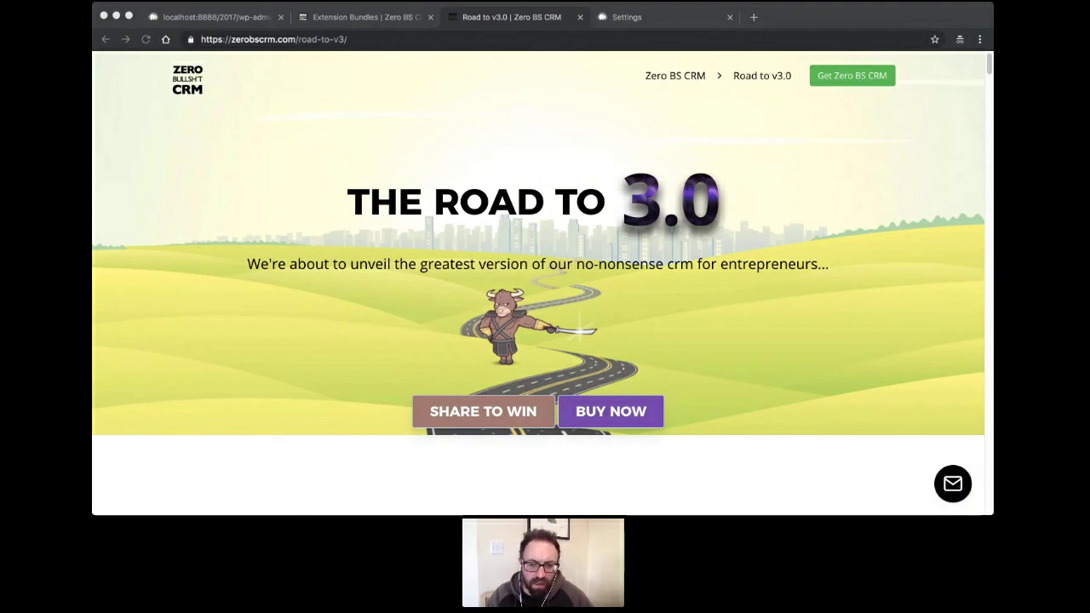
click(509, 382)
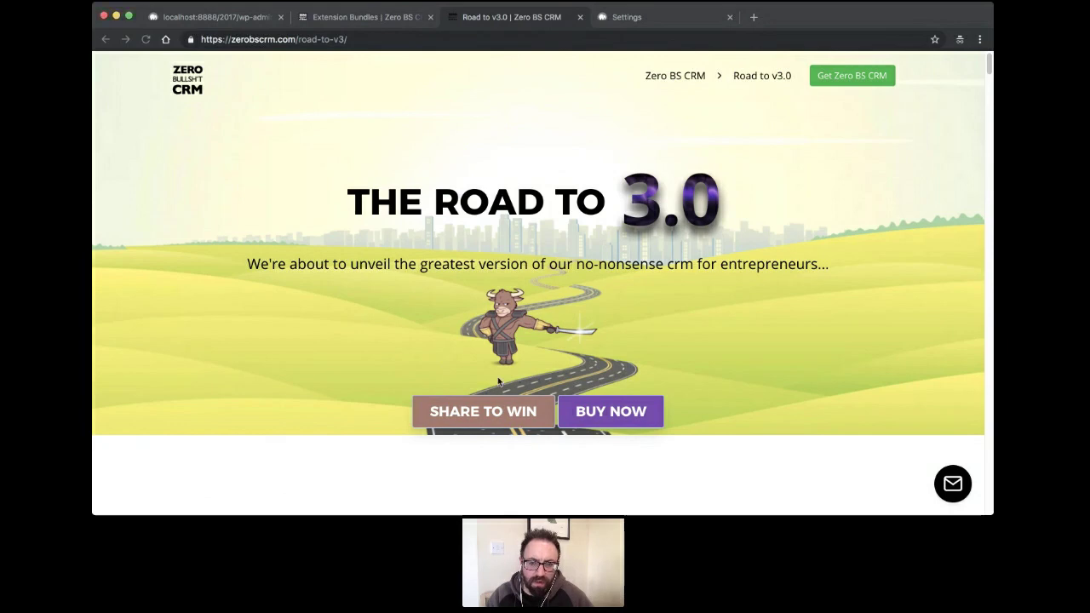
click(216, 19)
key(super+r)
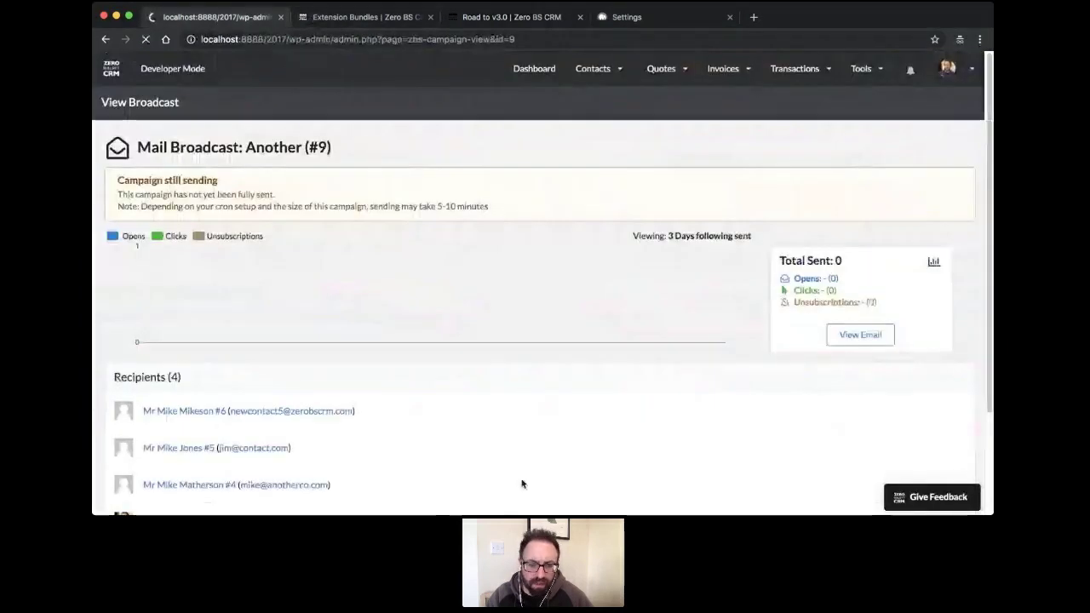